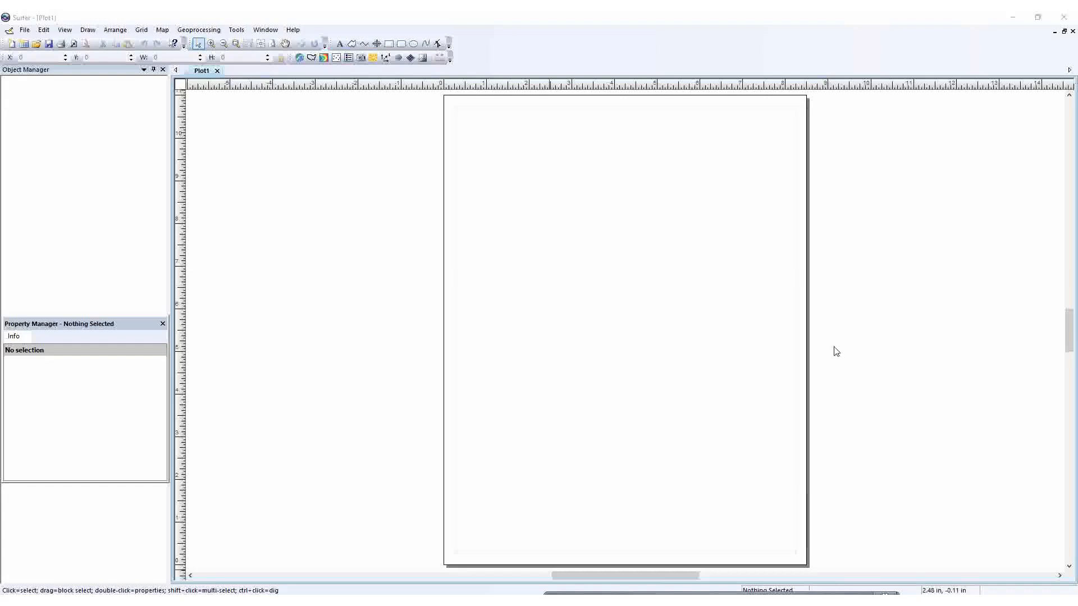
- Inspect the coordinate data in field.txt from the desktop's field data folder, close it, and return to Surfer
{"action": "left_click", "coordinate": [1013, 16]}
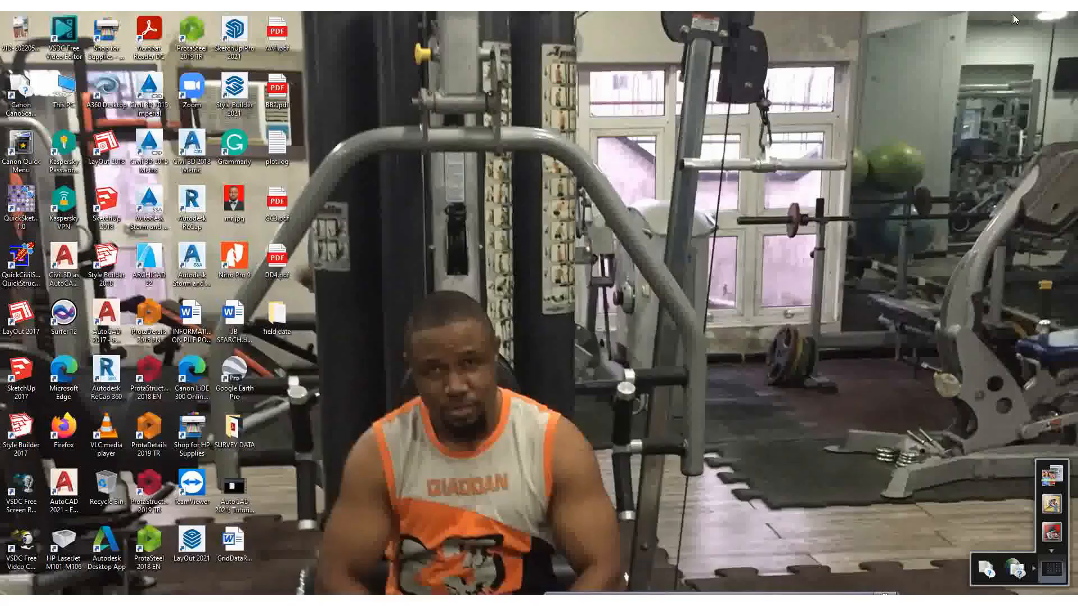
{"action": "double_click", "coordinate": [284, 317]}
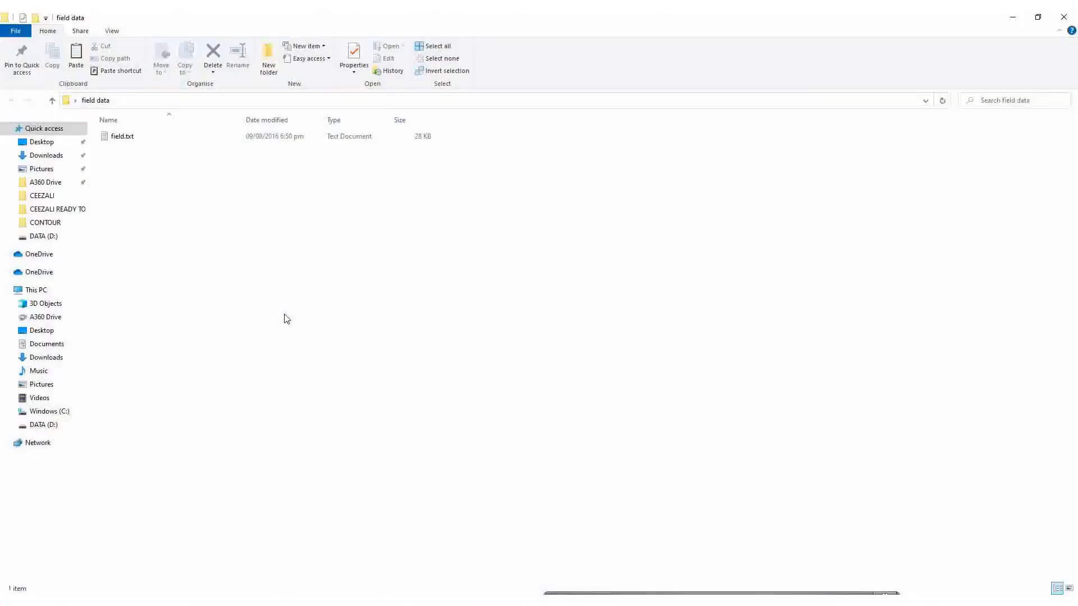
{"action": "double_click", "coordinate": [124, 140]}
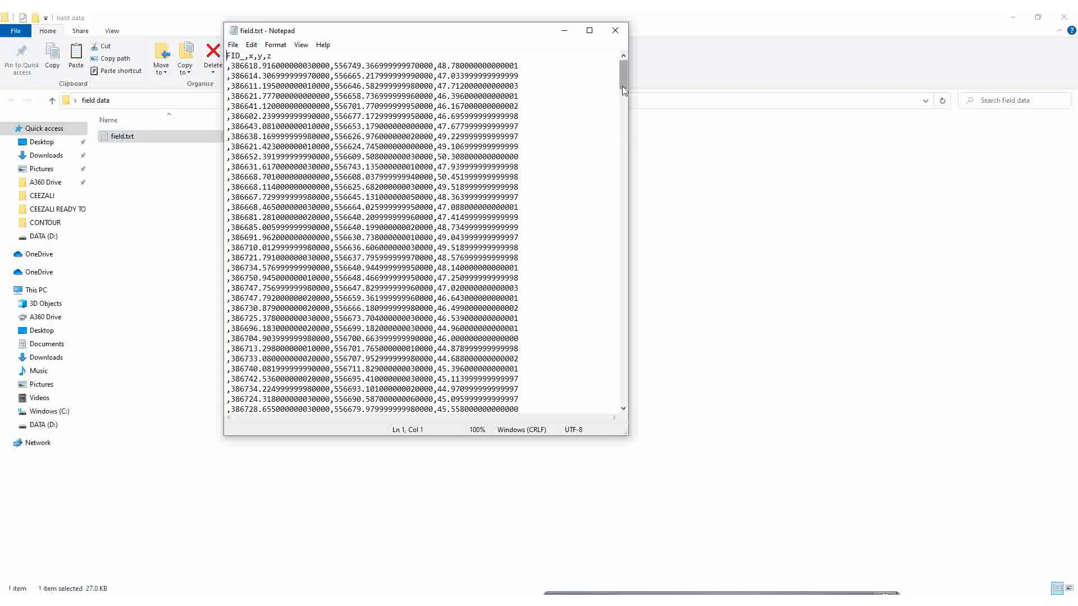
{"action": "left_click_drag", "start_coordinate": [623, 89], "coordinate": [631, 66]}
{"action": "left_click", "coordinate": [615, 30]}
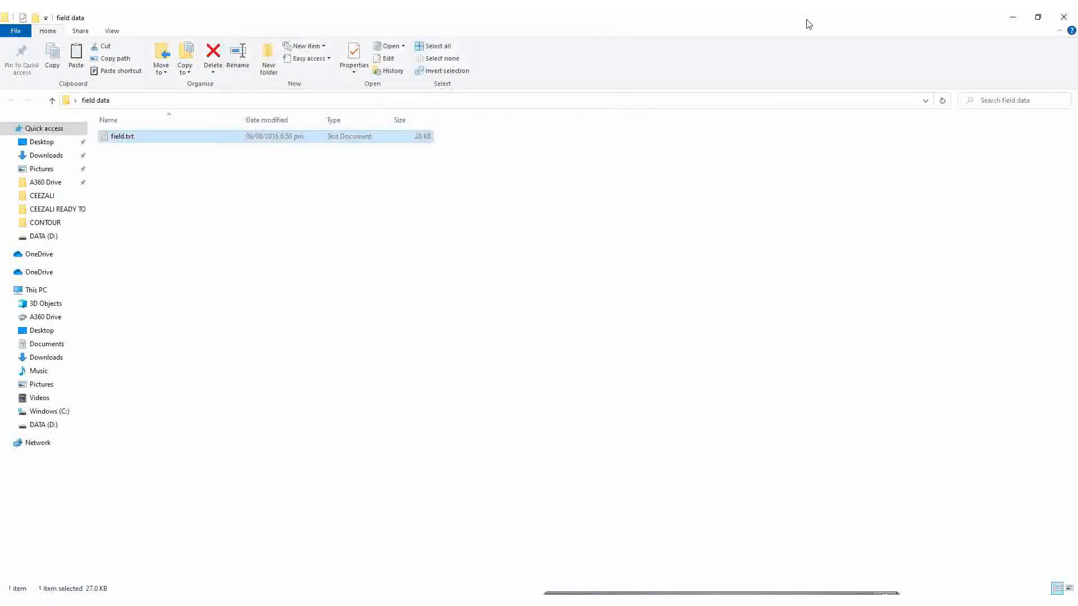
{"action": "left_click", "coordinate": [1009, 20]}
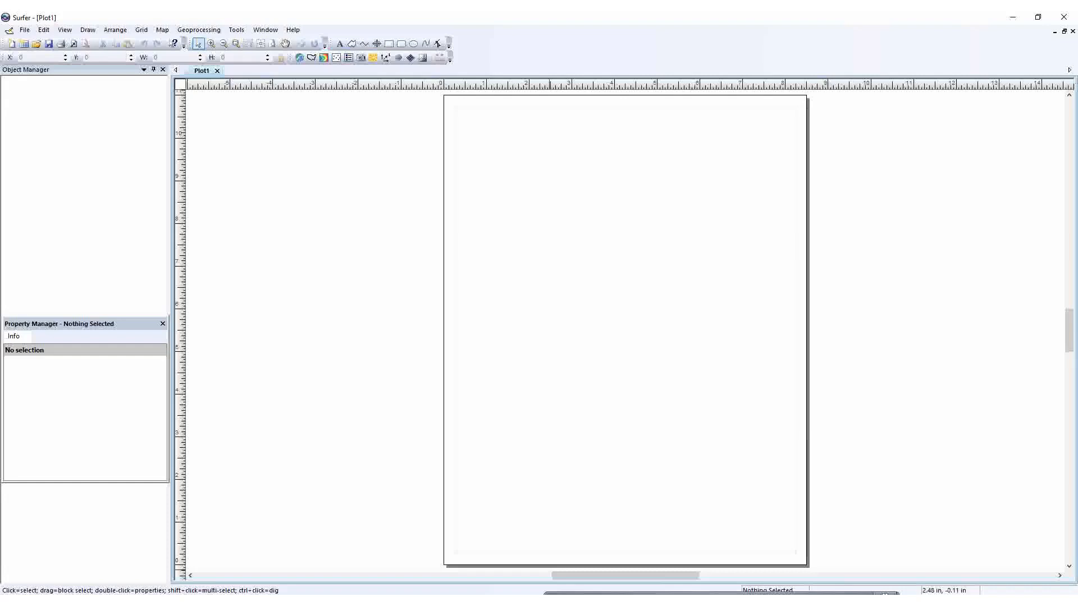
- Load field.txt from the CONTOUR folder as gridding data, accepting the delimited import options
{"action": "left_click", "coordinate": [140, 31]}
{"action": "left_click", "coordinate": [144, 41]}
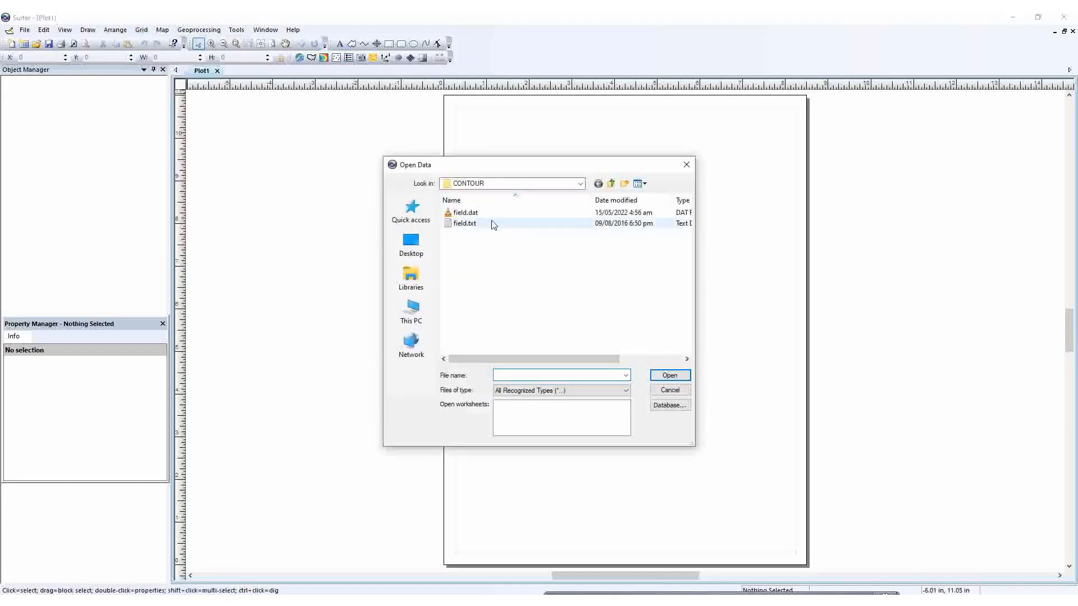
{"action": "left_click", "coordinate": [474, 224]}
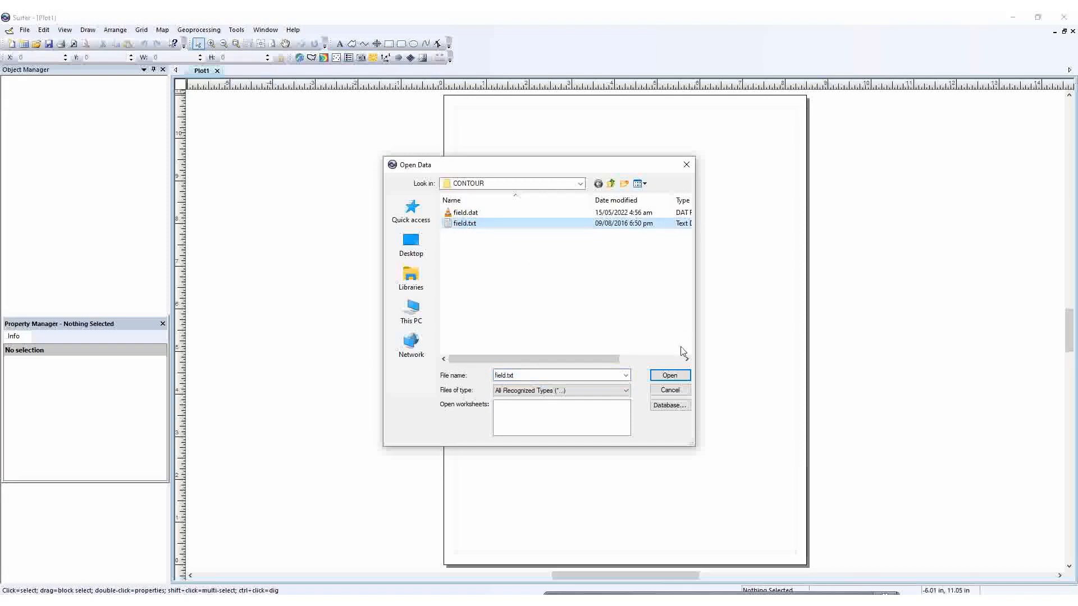
{"action": "left_click", "coordinate": [670, 376]}
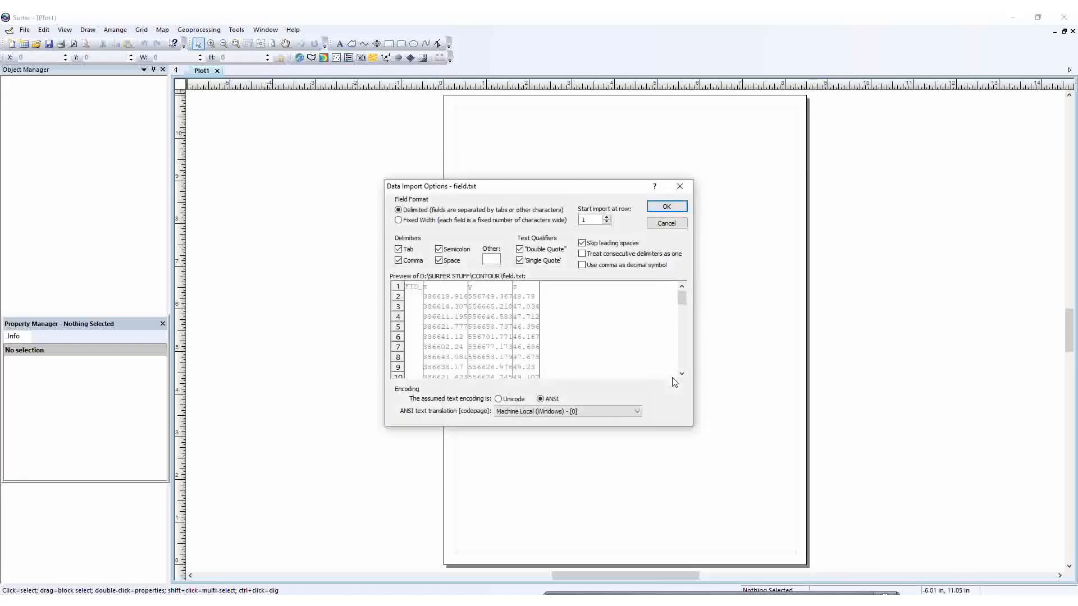
{"action": "left_click", "coordinate": [668, 207]}
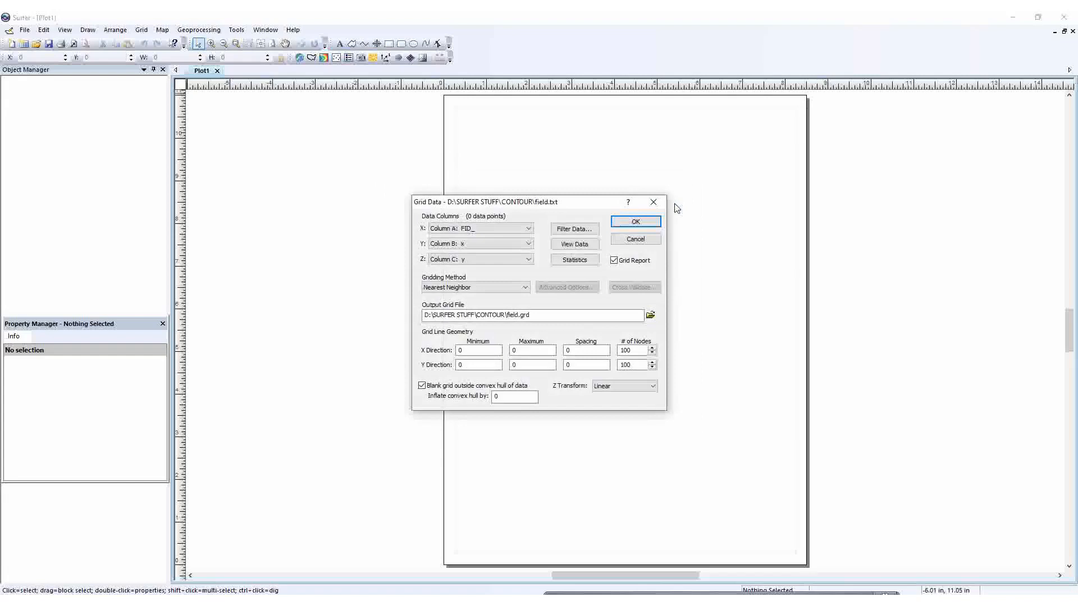
- Assign Column B to X, Column C to Y and Column D to Z, and set the gridding method to Kriging
{"action": "left_click", "coordinate": [529, 231]}
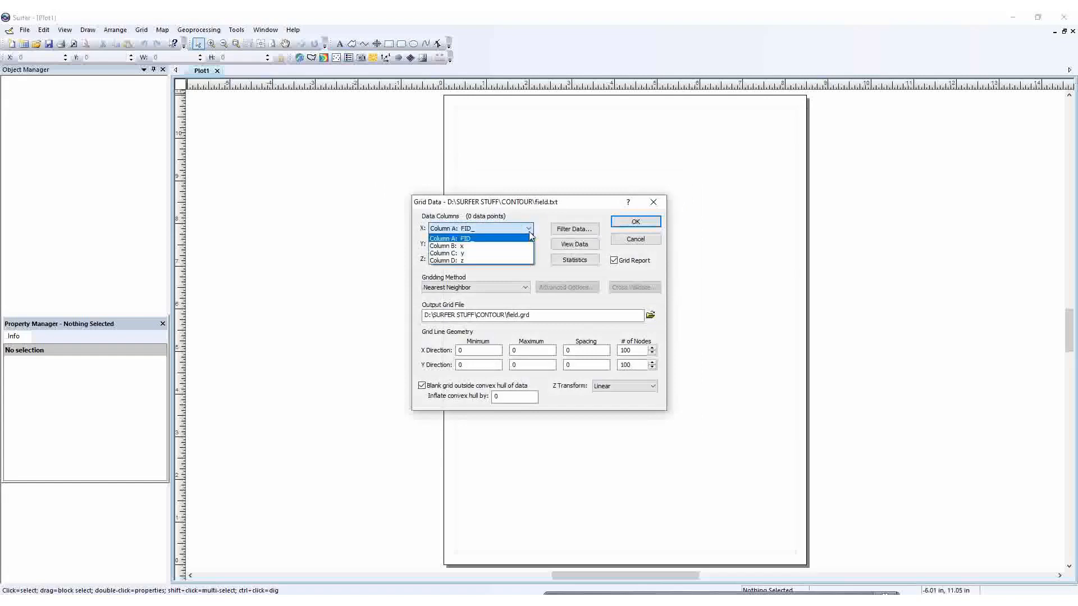
{"action": "left_click", "coordinate": [471, 245]}
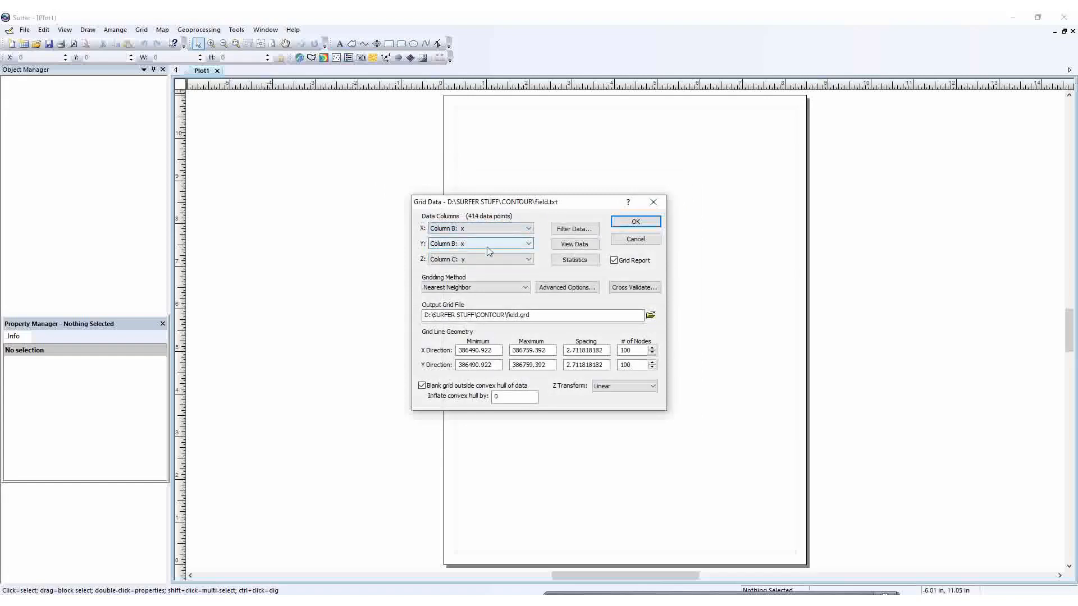
{"action": "left_click", "coordinate": [529, 244]}
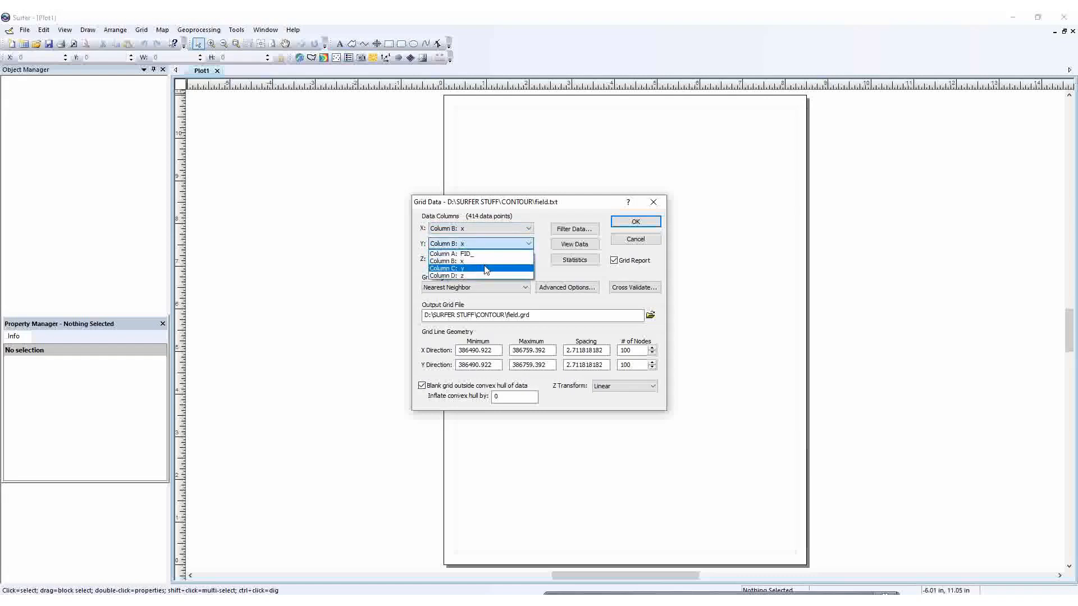
{"action": "left_click", "coordinate": [486, 269]}
{"action": "left_click", "coordinate": [528, 259]}
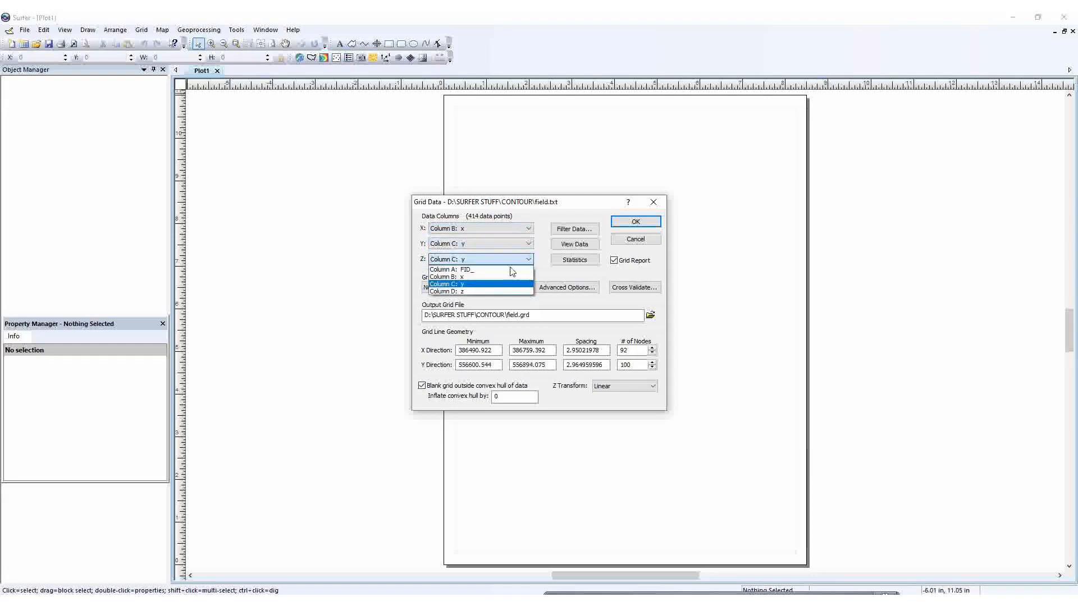
{"action": "left_click", "coordinate": [484, 290]}
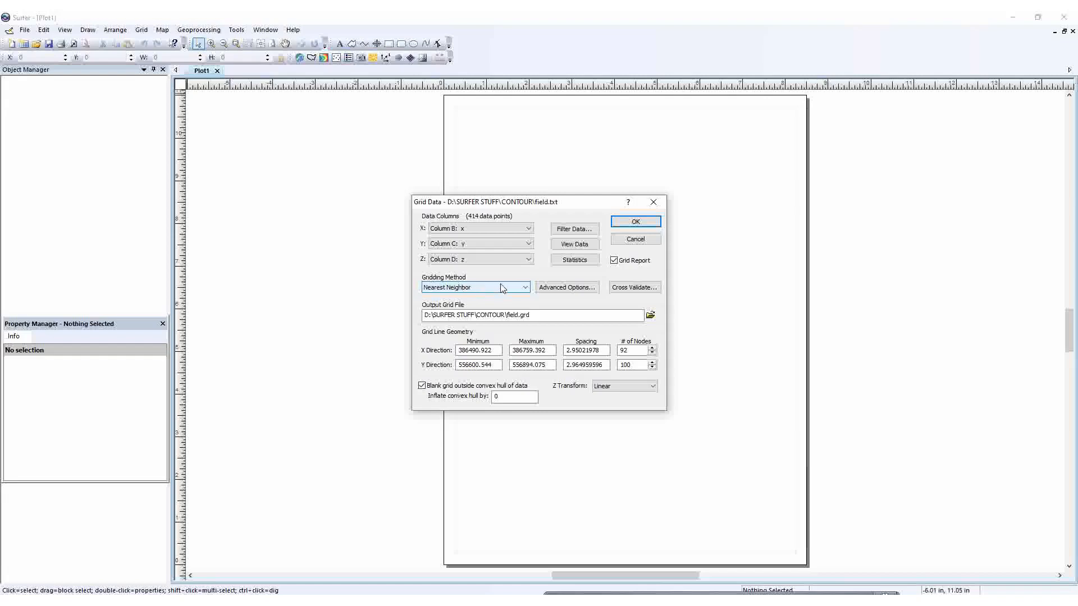
{"action": "left_click", "coordinate": [522, 289]}
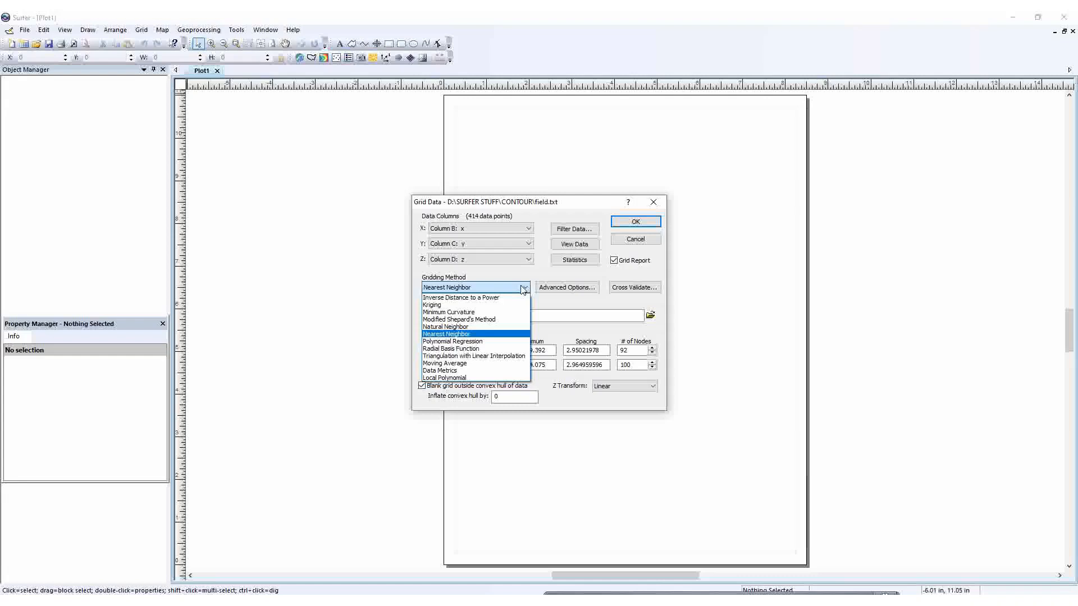
{"action": "left_click", "coordinate": [431, 305]}
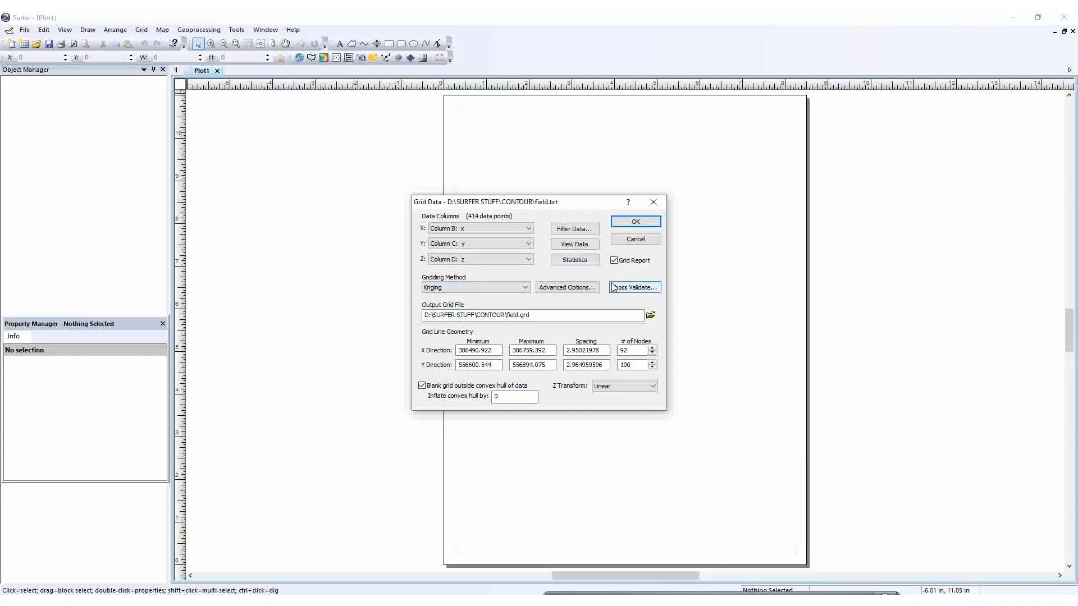
- Review the x, y and z rows of the source data from the gridding settings
{"action": "left_click", "coordinate": [578, 245]}
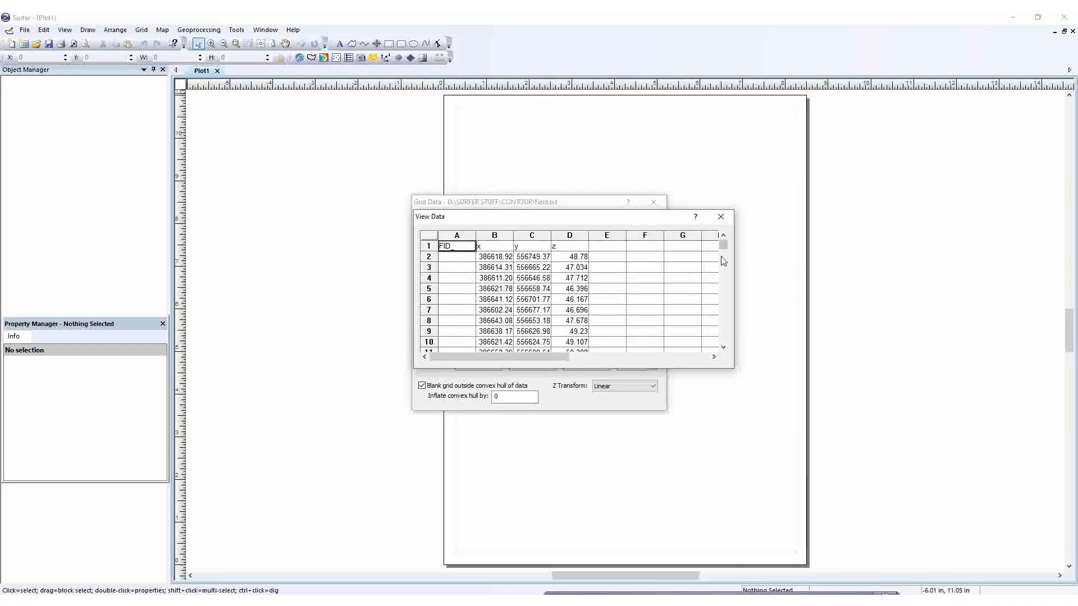
{"action": "mouse_move", "coordinate": [725, 251]}
{"action": "left_mouse_down"}
{"action": "mouse_move", "coordinate": [722, 335]}
{"action": "mouse_move", "coordinate": [722, 268]}
{"action": "left_mouse_up"}
{"action": "left_click", "coordinate": [727, 298]}
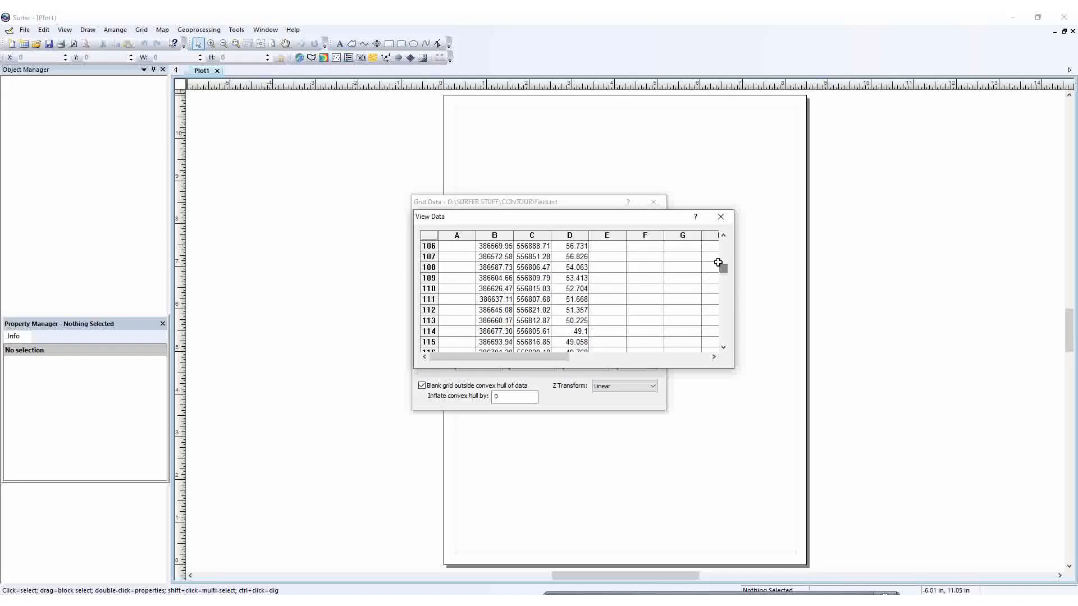
{"action": "left_click", "coordinate": [720, 217]}
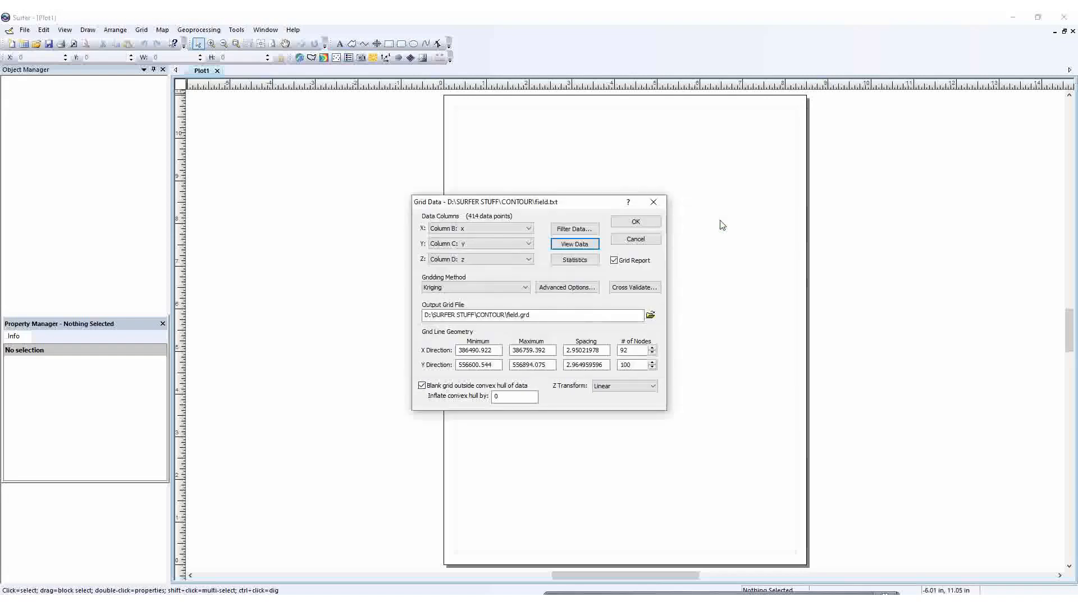
- Generate the grid from the field data, replacing the existing field.grd in the CONTOUR folder
{"action": "left_click", "coordinate": [648, 223]}
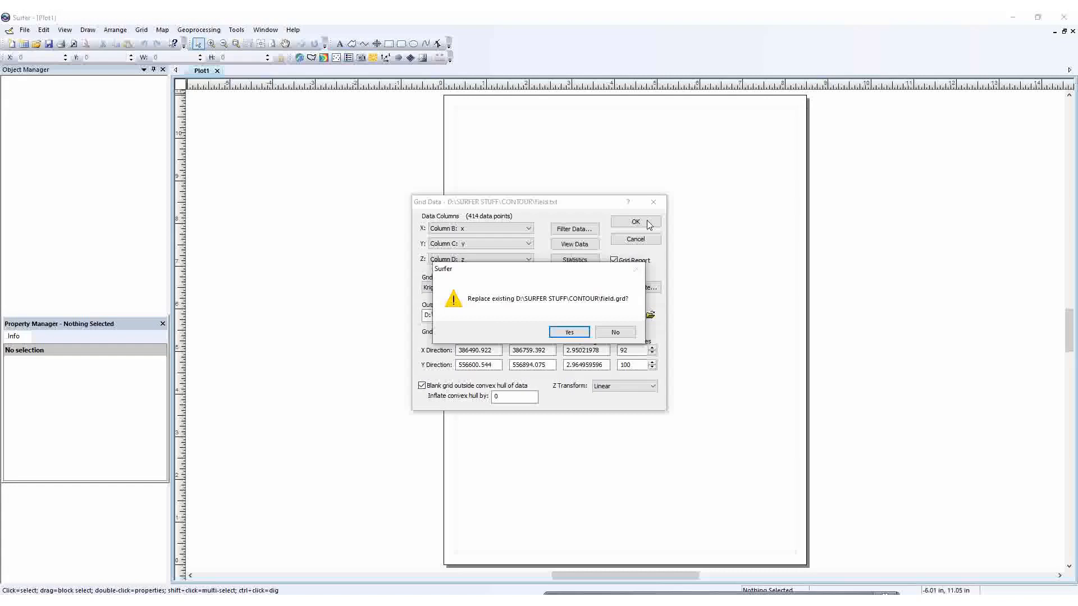
{"action": "left_click", "coordinate": [563, 332]}
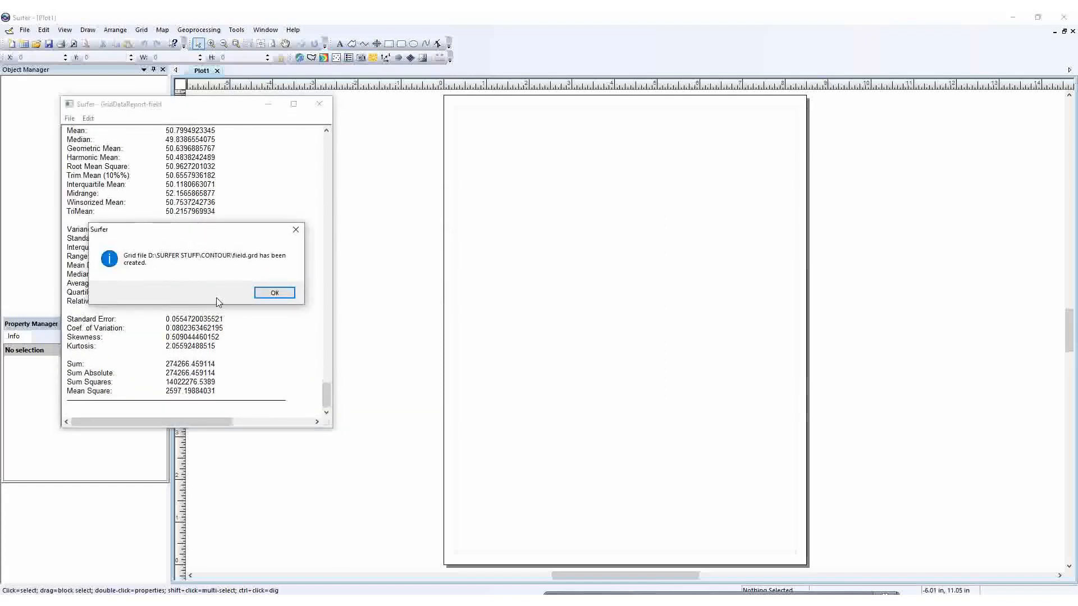
{"action": "left_click", "coordinate": [275, 294]}
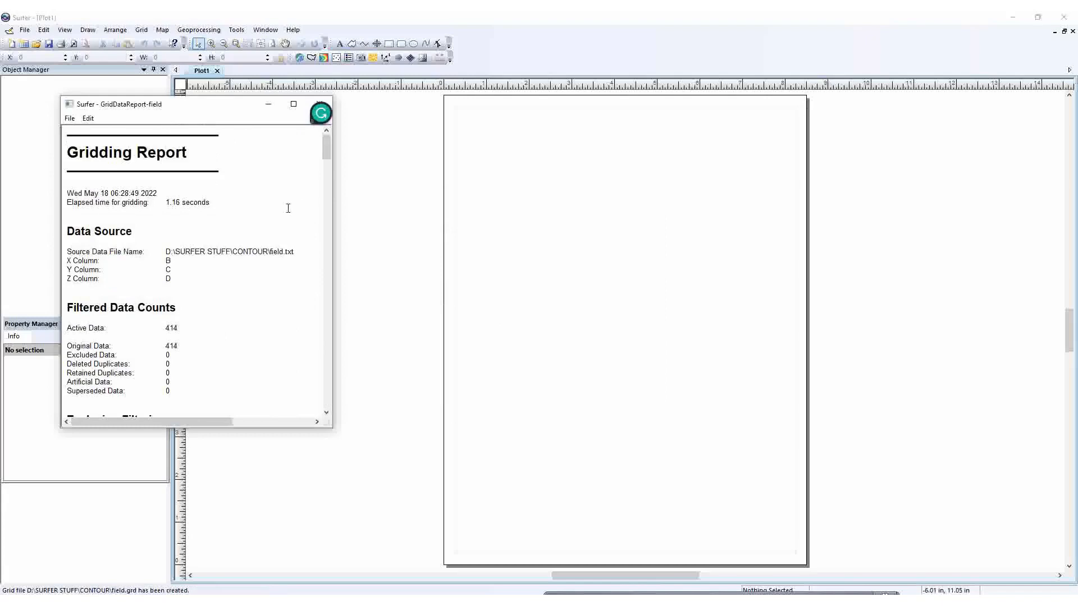
- Save the gridding report to the Desktop in Rich Text Format as GridDataReport-field.rtf1, and close the report
{"action": "left_click_drag", "start_coordinate": [337, 206], "coordinate": [308, 152]}
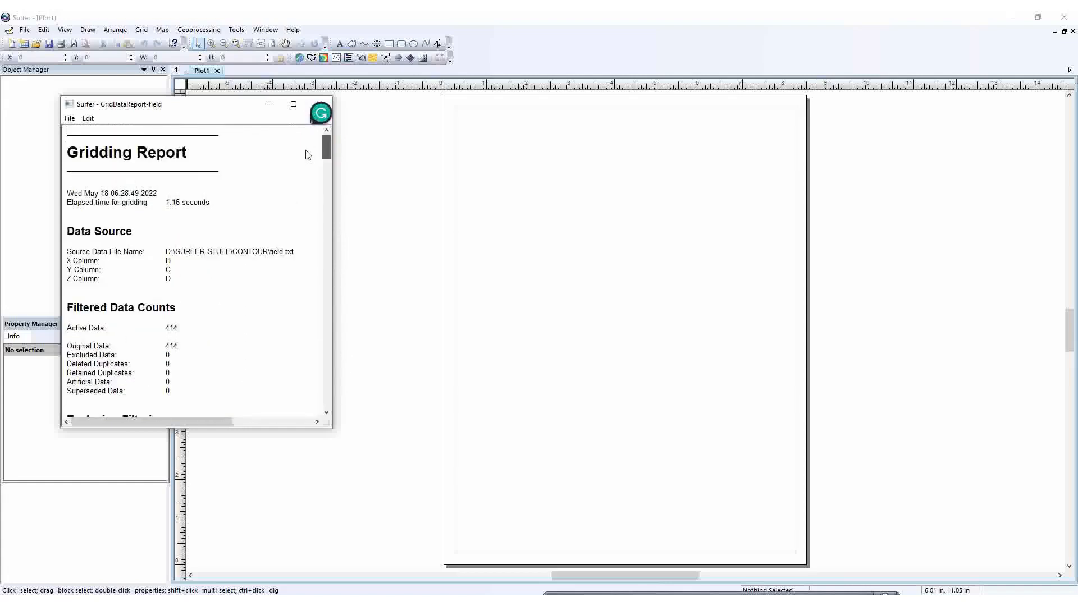
{"action": "left_click", "coordinate": [70, 118]}
{"action": "left_click", "coordinate": [85, 156]}
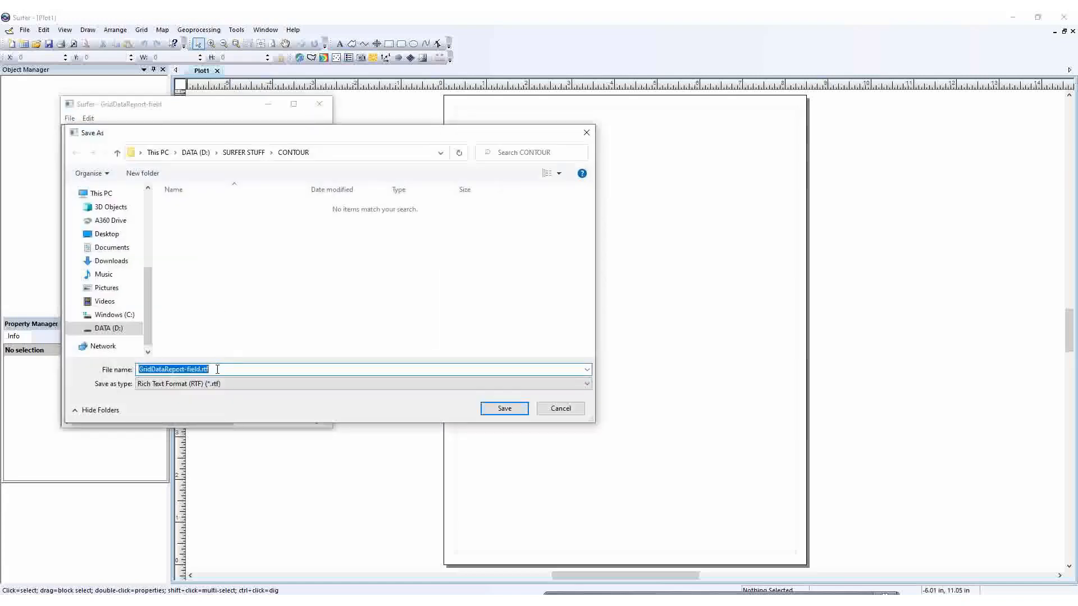
{"action": "left_click", "coordinate": [217, 370]}
{"action": "left_click", "coordinate": [101, 233]}
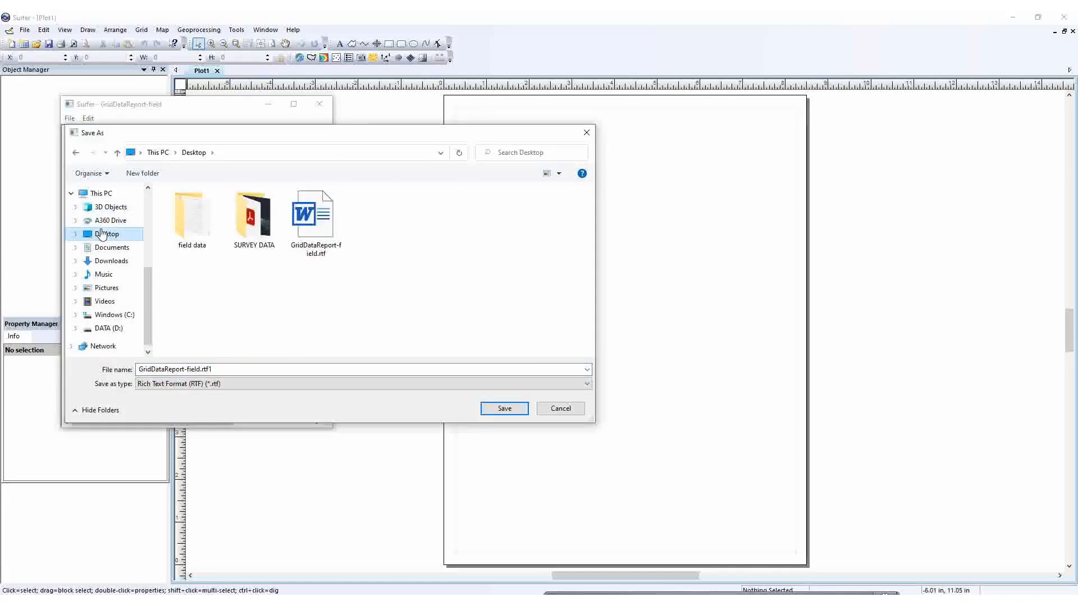
{"action": "left_click", "coordinate": [511, 410]}
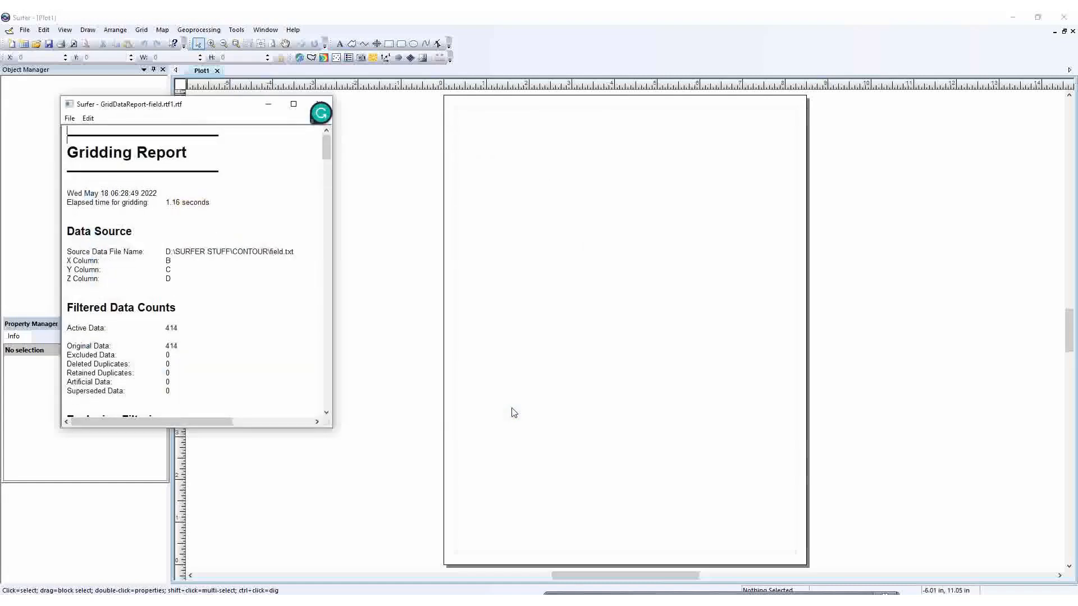
{"action": "left_click", "coordinate": [319, 104]}
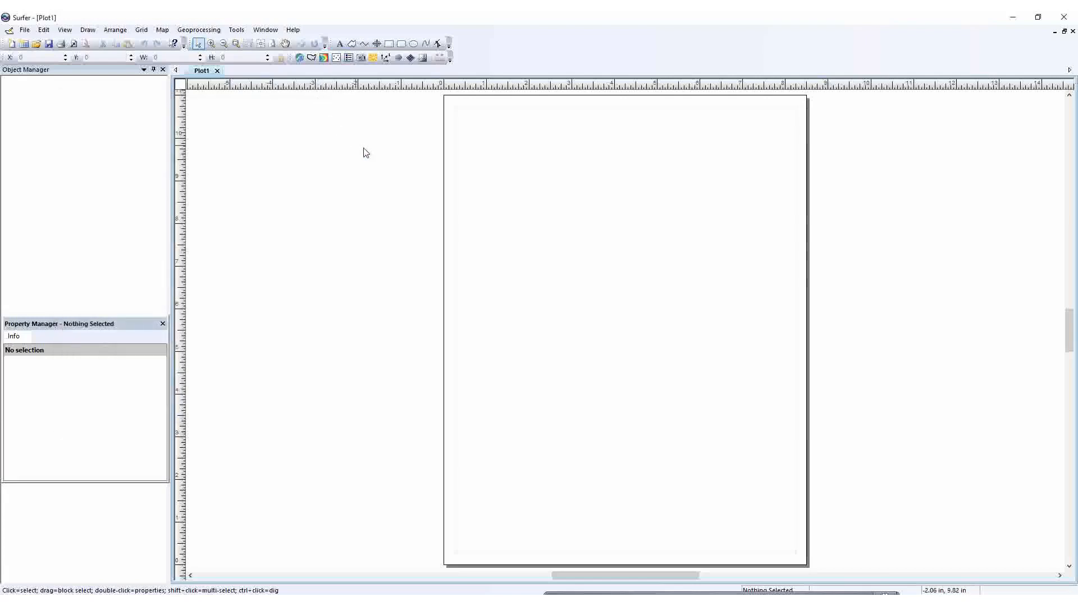
- Create a new contour map from field.grd in the CONTOUR folder
{"action": "left_click", "coordinate": [162, 30]}
{"action": "mouse_move", "coordinate": [206, 42]}
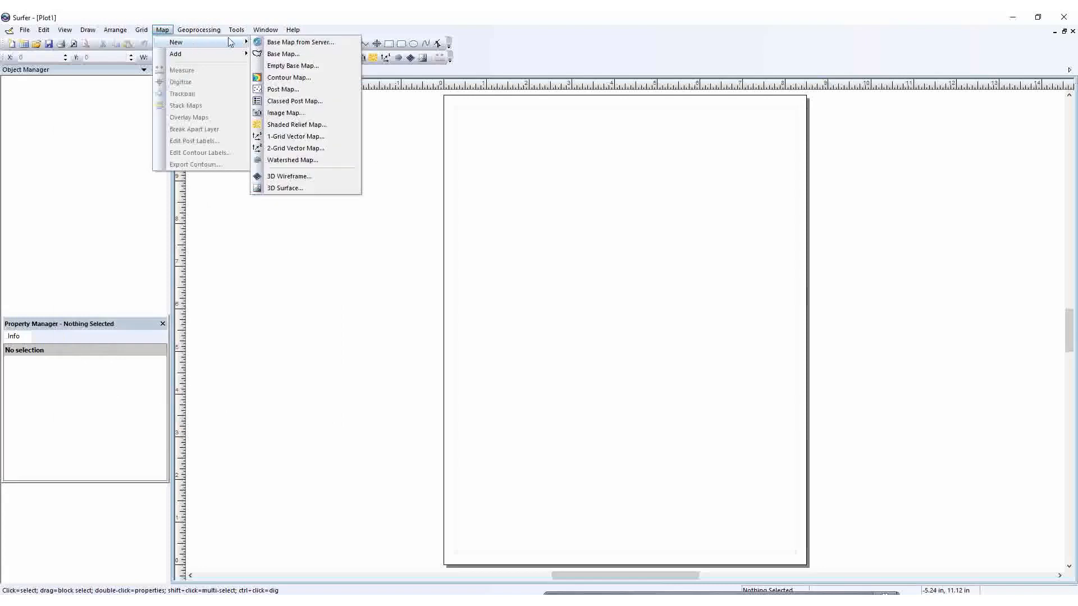
{"action": "left_click", "coordinate": [297, 78]}
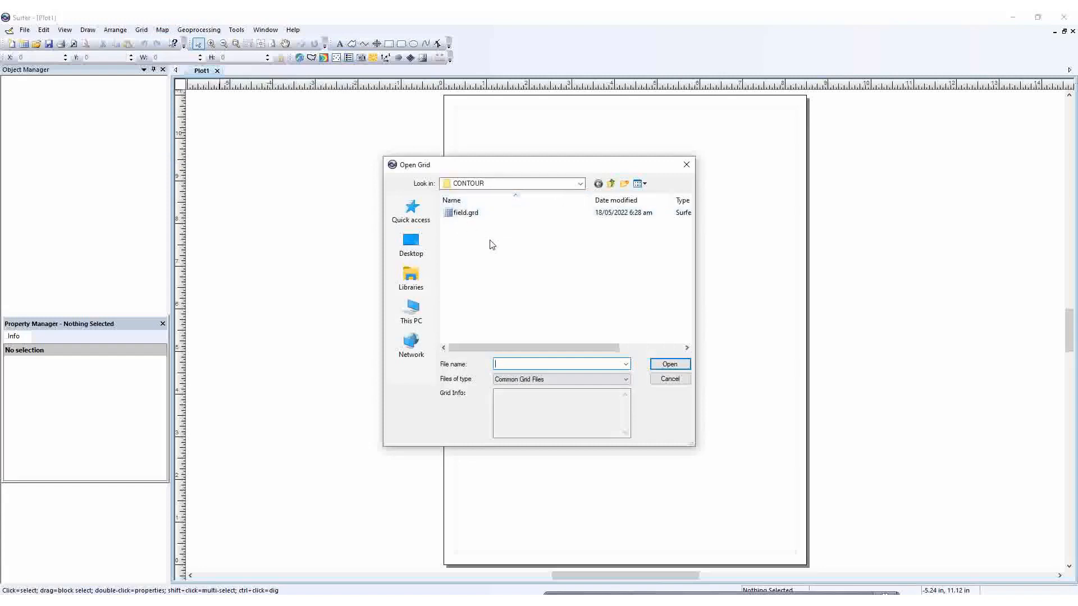
{"action": "left_click", "coordinate": [453, 215]}
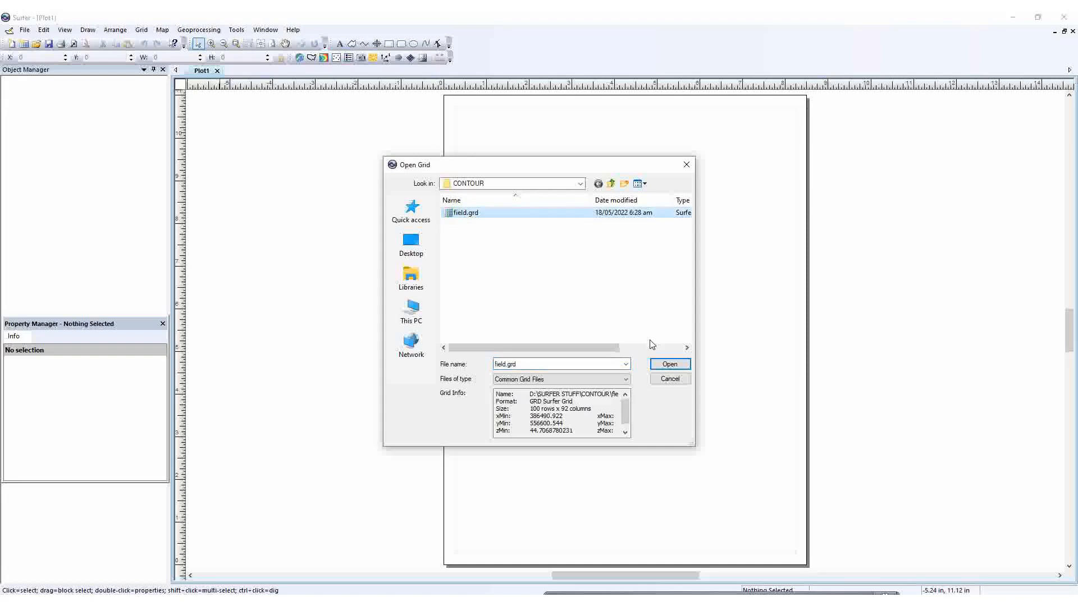
{"action": "left_click", "coordinate": [664, 363]}
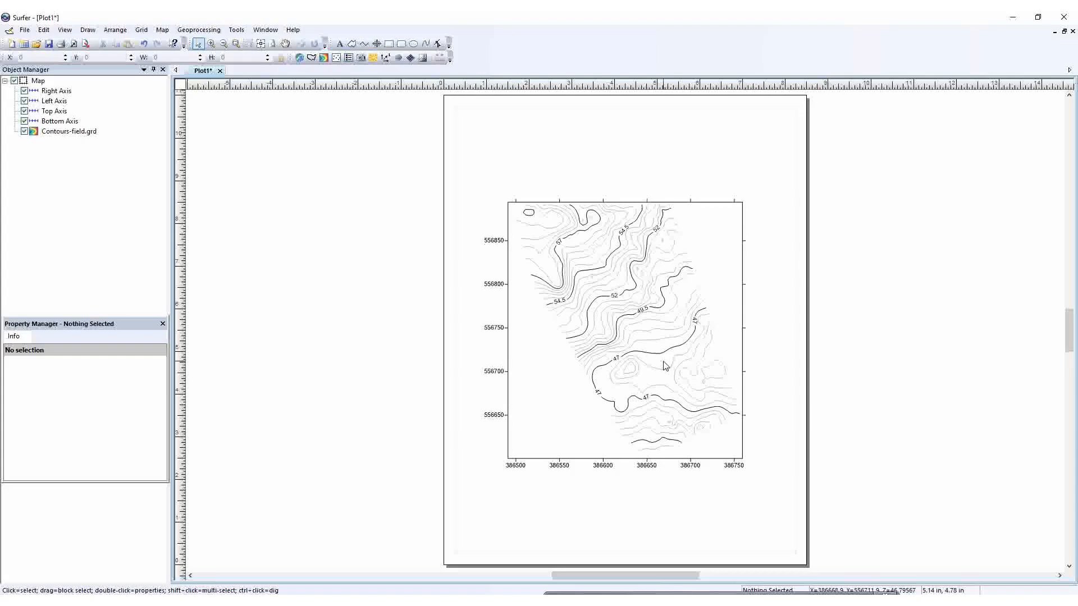
- Hide and redisplay the field.grd contour layer and each of the four map axes, one at a time
{"action": "left_click", "coordinate": [553, 601]}
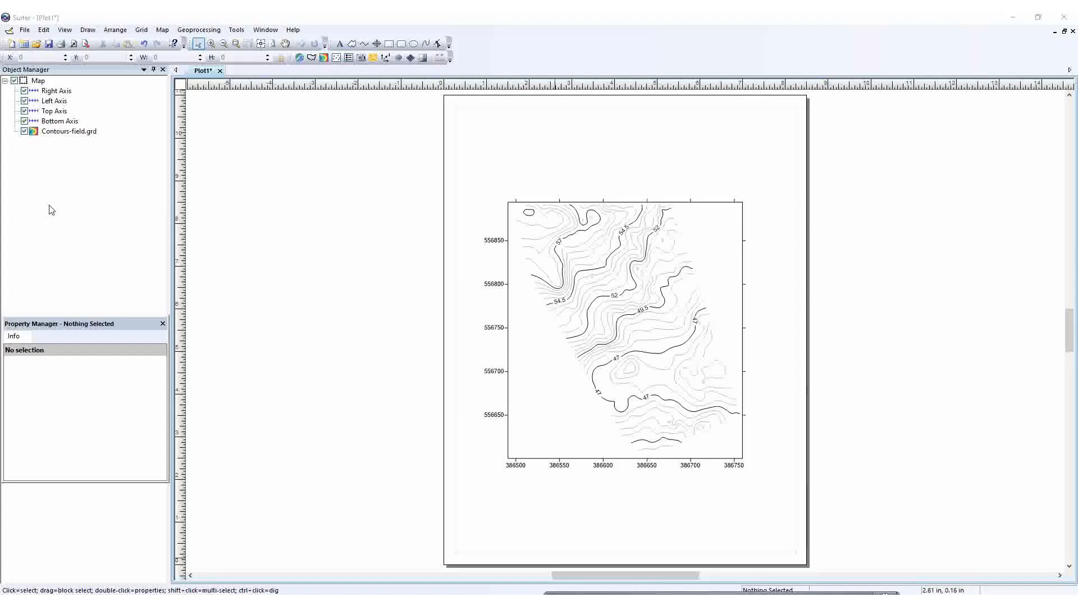
{"action": "left_click", "coordinate": [25, 132]}
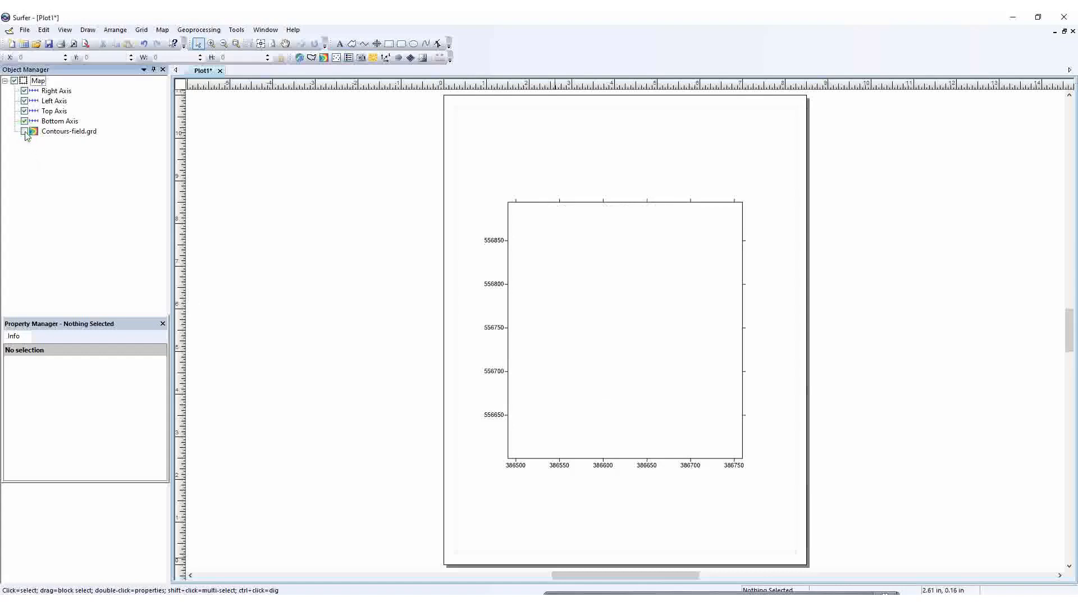
{"action": "left_click", "coordinate": [25, 132]}
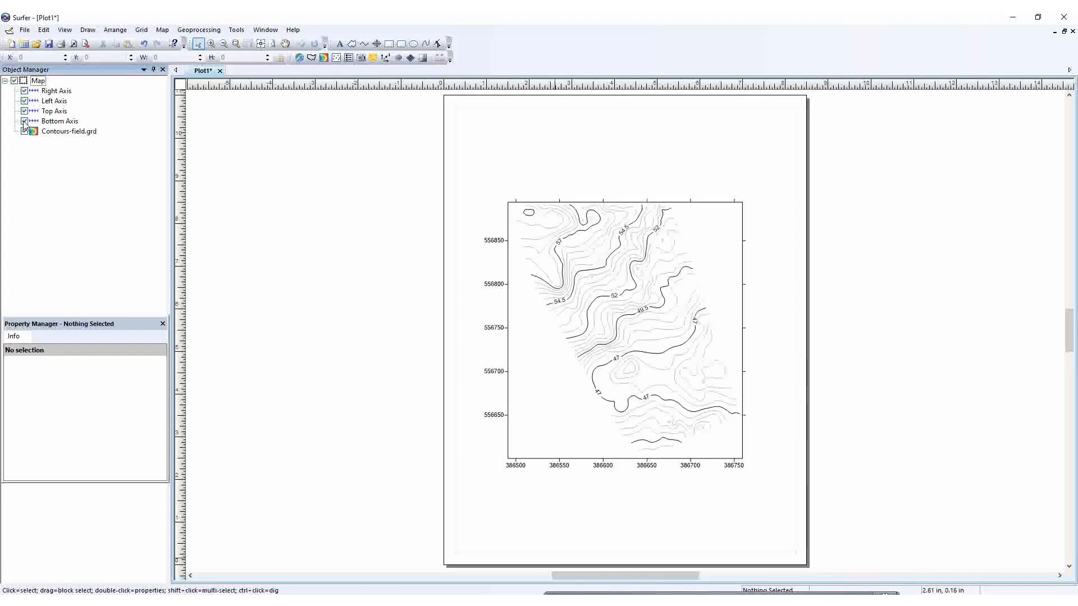
{"action": "left_click", "coordinate": [25, 121]}
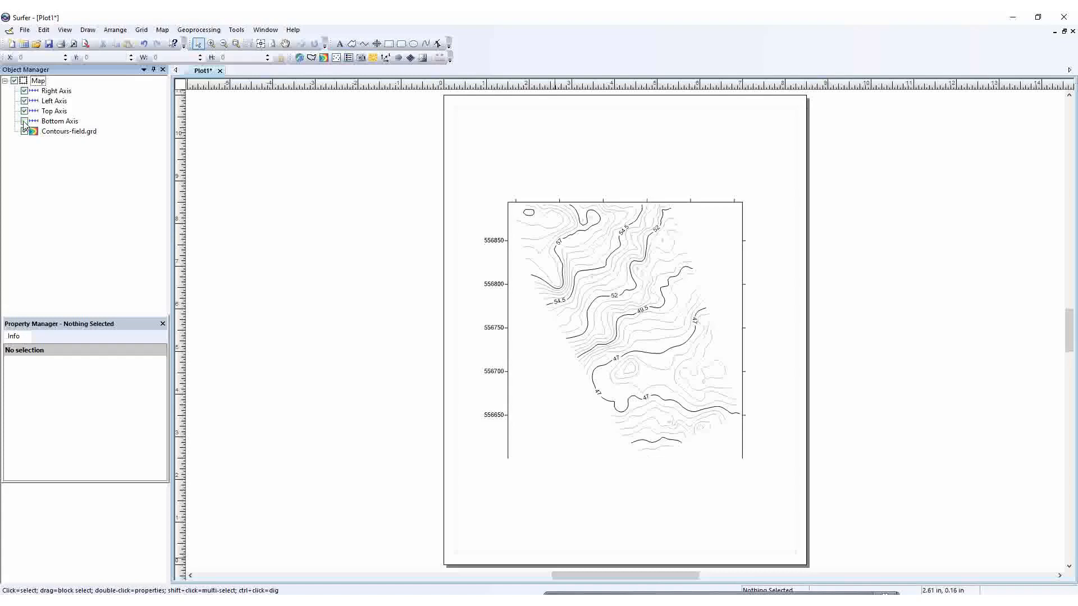
{"action": "left_click", "coordinate": [24, 122]}
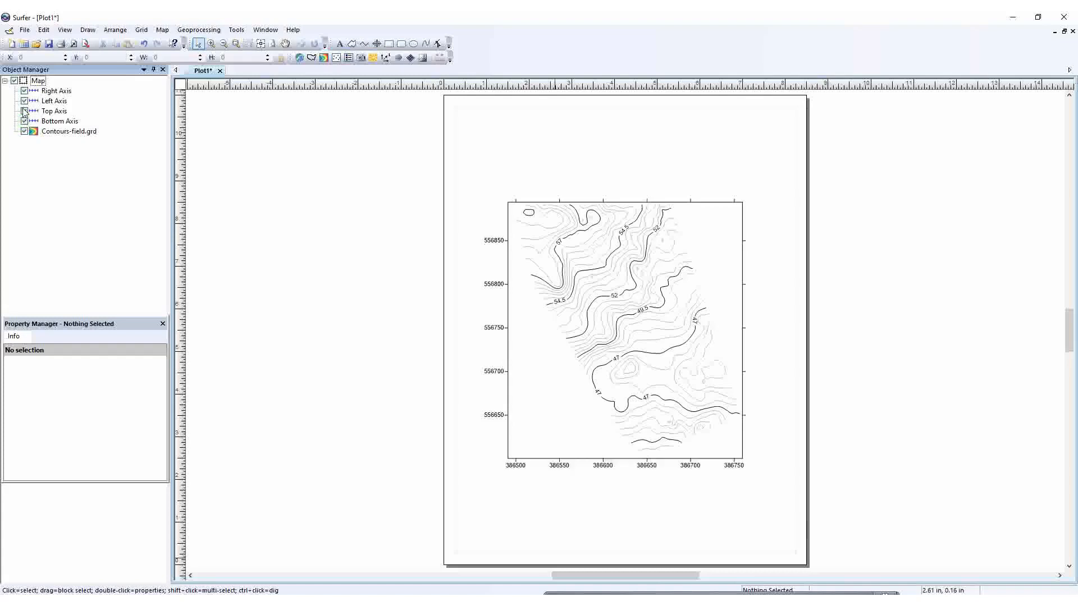
{"action": "left_click", "coordinate": [24, 111]}
{"action": "left_click", "coordinate": [25, 111]}
{"action": "left_click", "coordinate": [25, 101]}
{"action": "left_click", "coordinate": [25, 101]}
{"action": "left_click", "coordinate": [25, 91]}
{"action": "left_click", "coordinate": [25, 91]}
- Select the contour layer and review its general, coordinate system, layer and levels properties, widening the value column to read the settings
{"action": "left_click", "coordinate": [615, 326]}
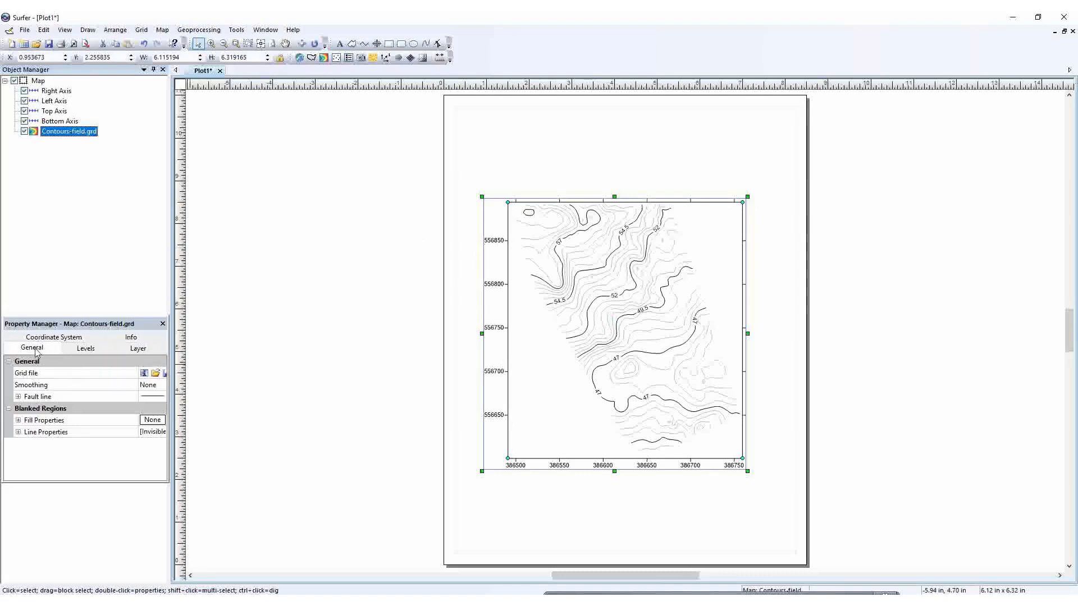
{"action": "left_click", "coordinate": [52, 339]}
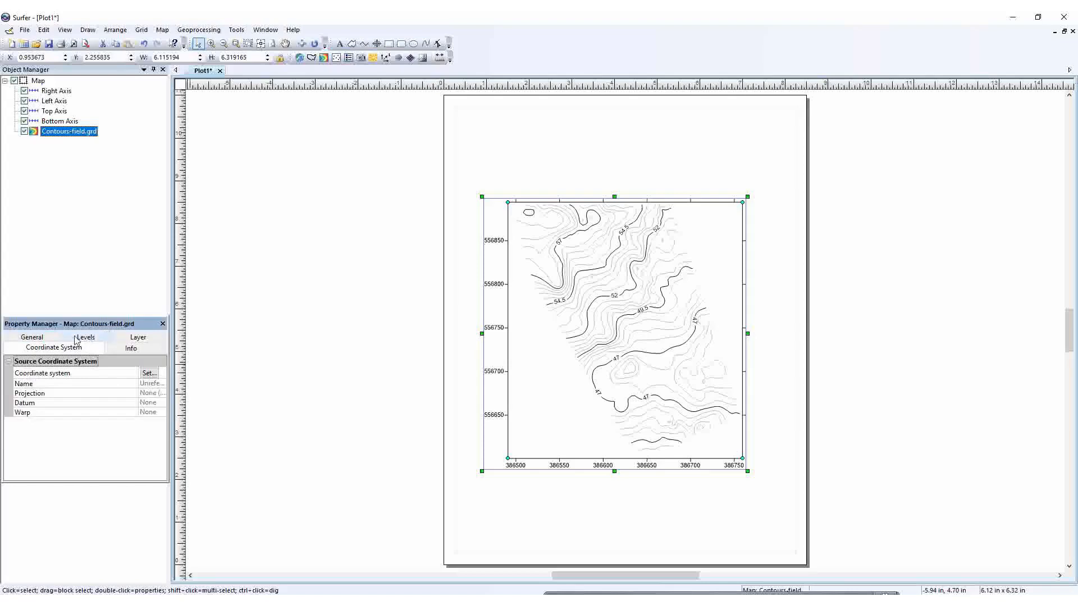
{"action": "left_click", "coordinate": [137, 339]}
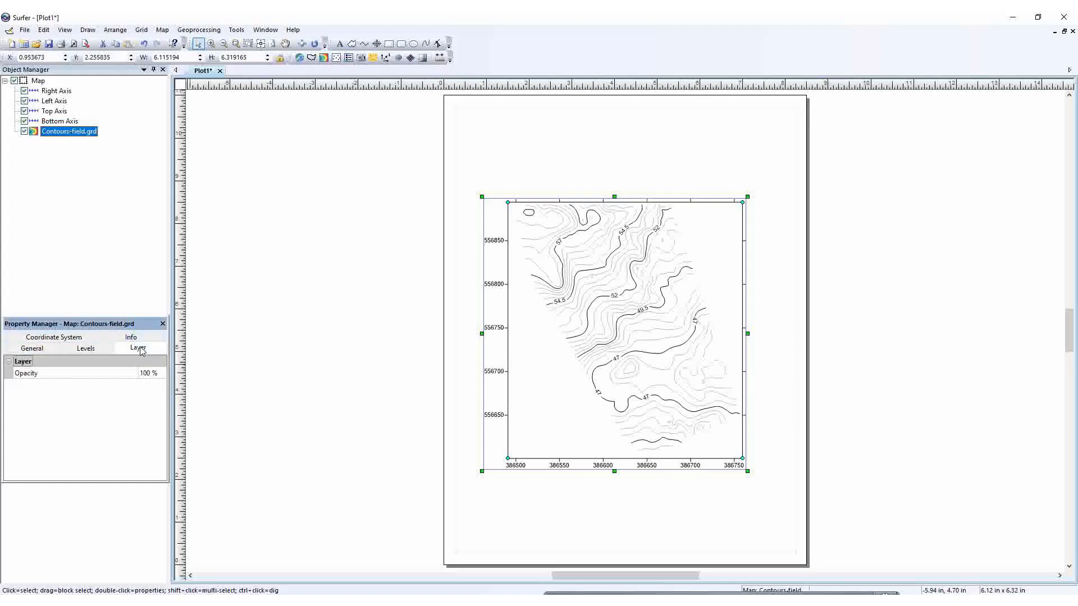
{"action": "left_click", "coordinate": [42, 351]}
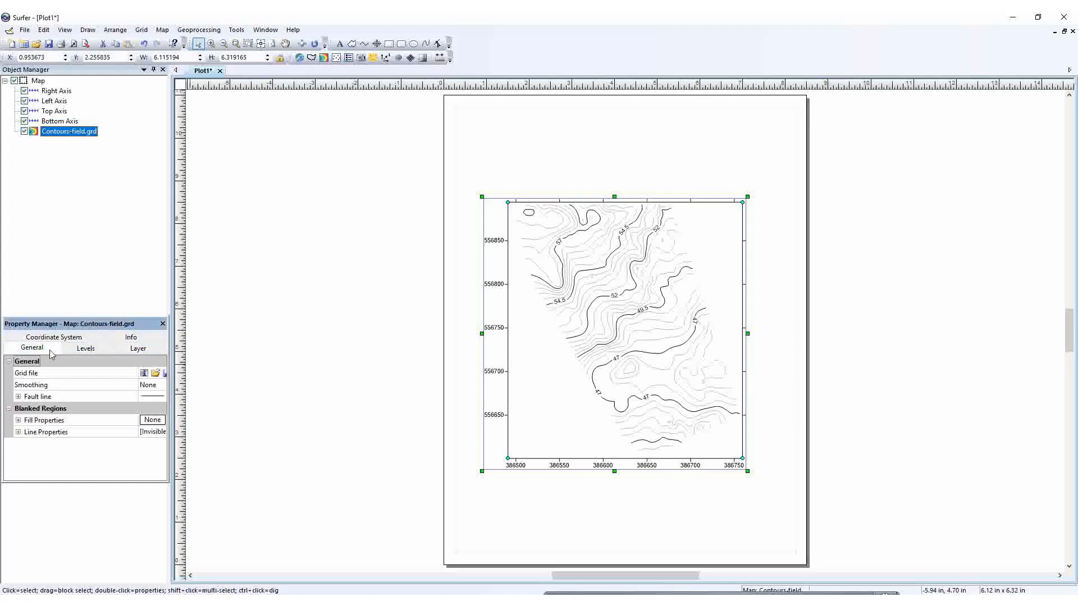
{"action": "left_click", "coordinate": [82, 350]}
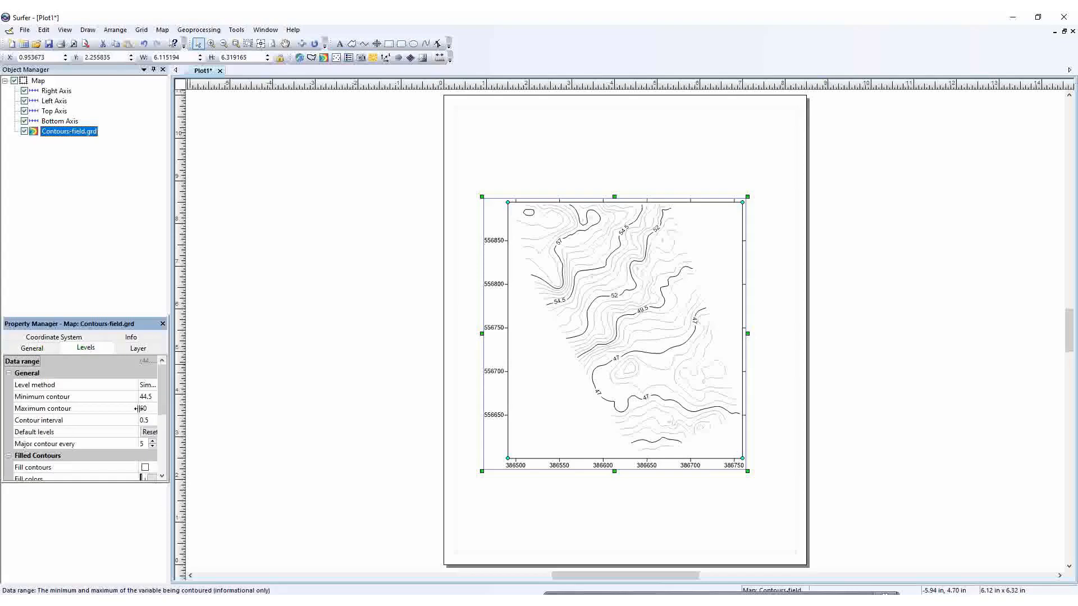
{"action": "left_click_drag", "start_coordinate": [138, 409], "coordinate": [80, 408]}
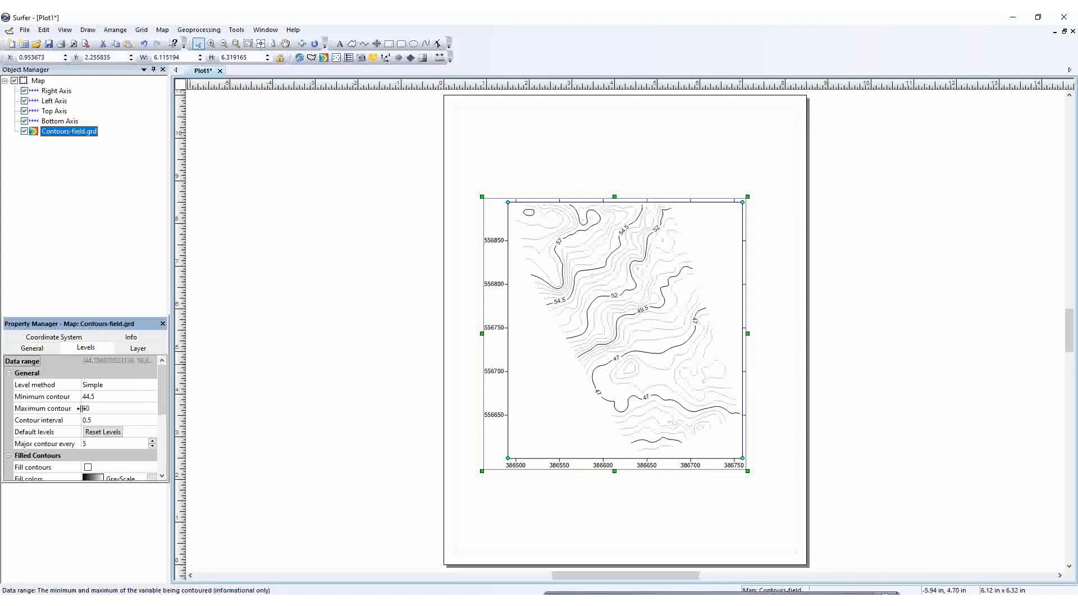
{"action": "left_click", "coordinate": [135, 347]}
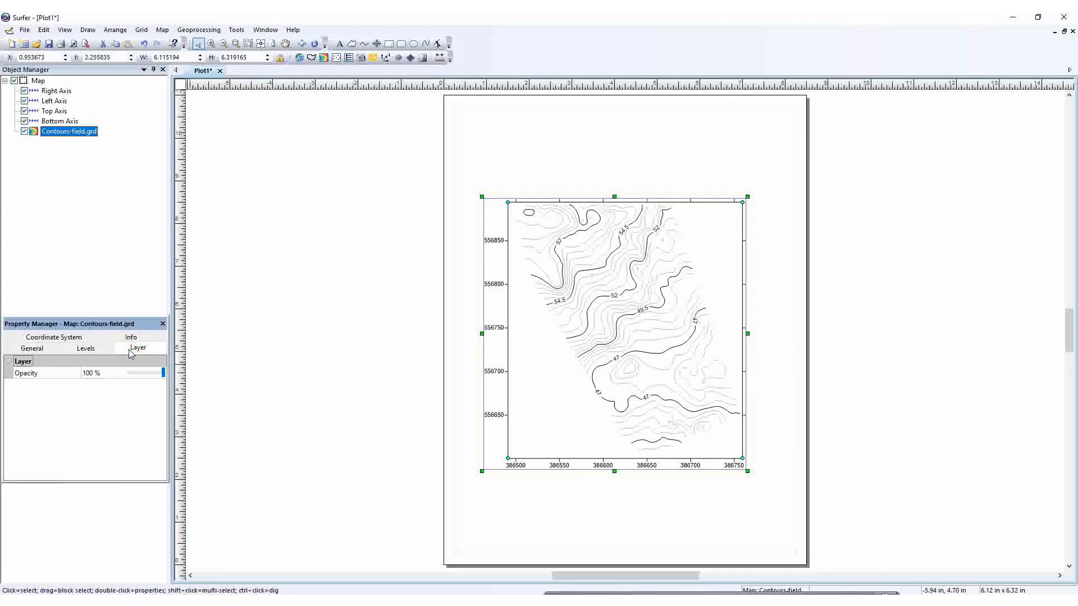
{"action": "left_click", "coordinate": [38, 349]}
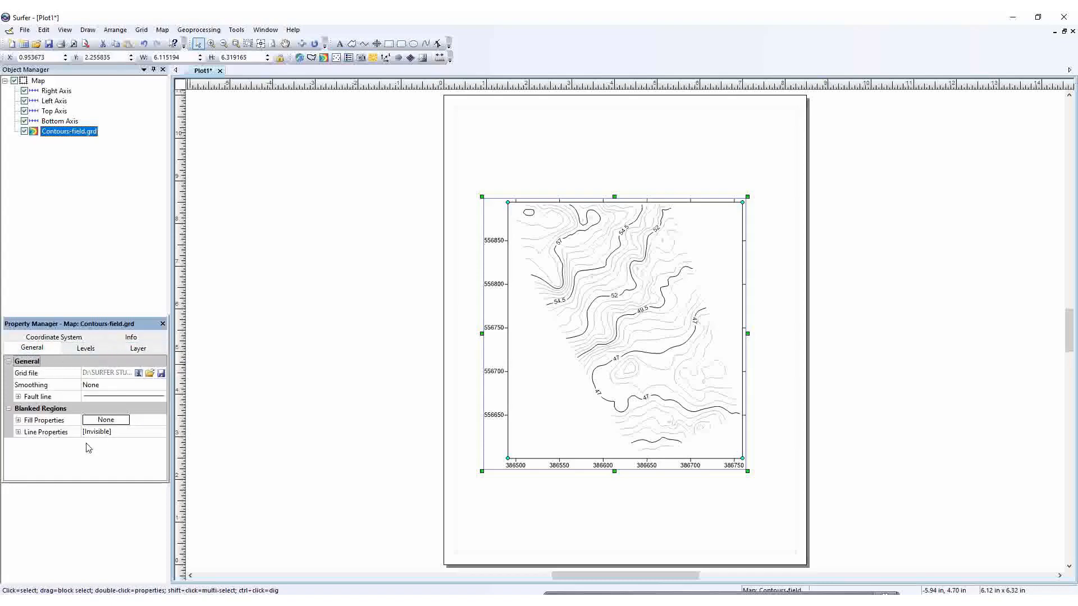
- Set the blanked regions' fill to the 10 Percent pattern with a Cyan foreground color
{"action": "left_click", "coordinate": [18, 422]}
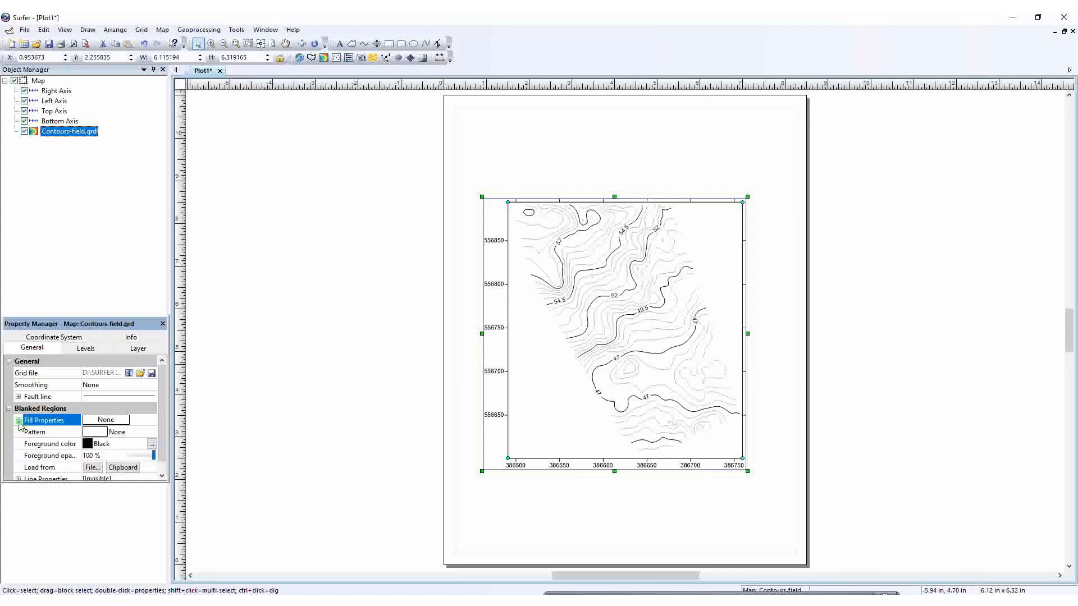
{"action": "left_click", "coordinate": [109, 418]}
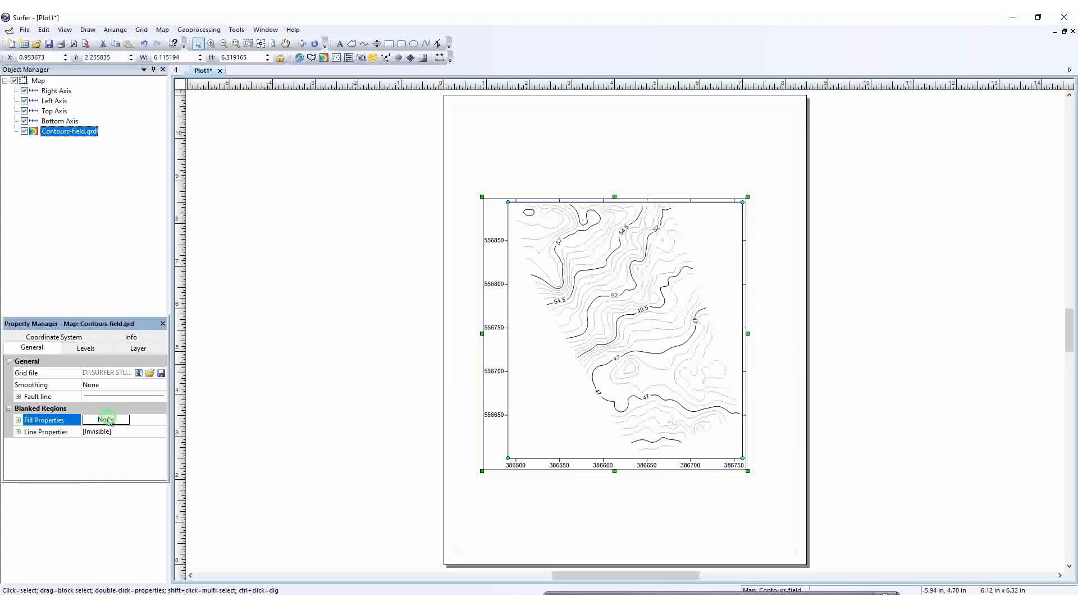
{"action": "left_click", "coordinate": [18, 420]}
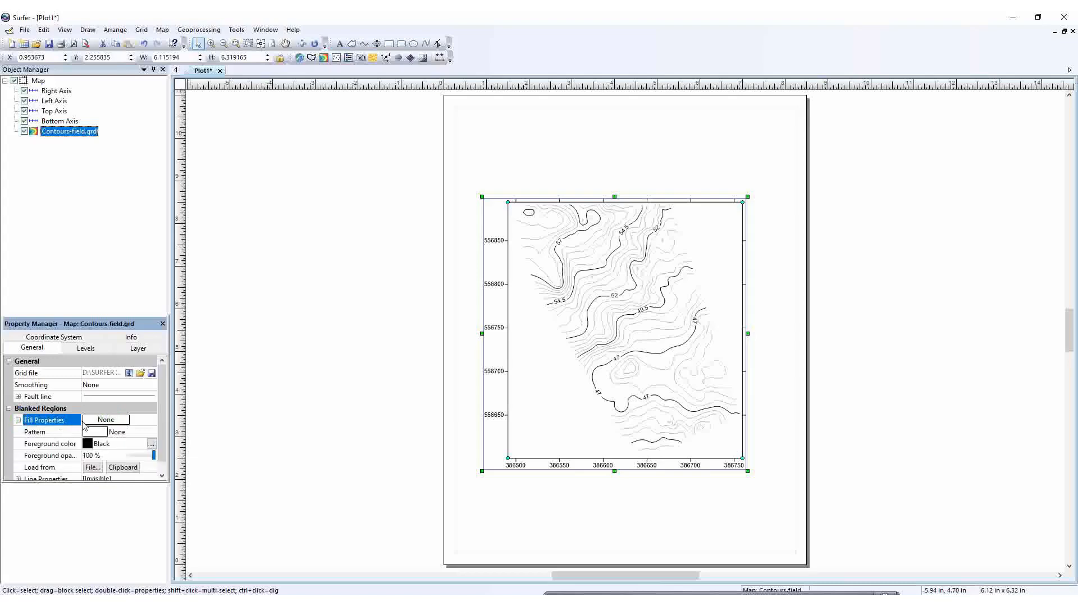
{"action": "left_click", "coordinate": [100, 431]}
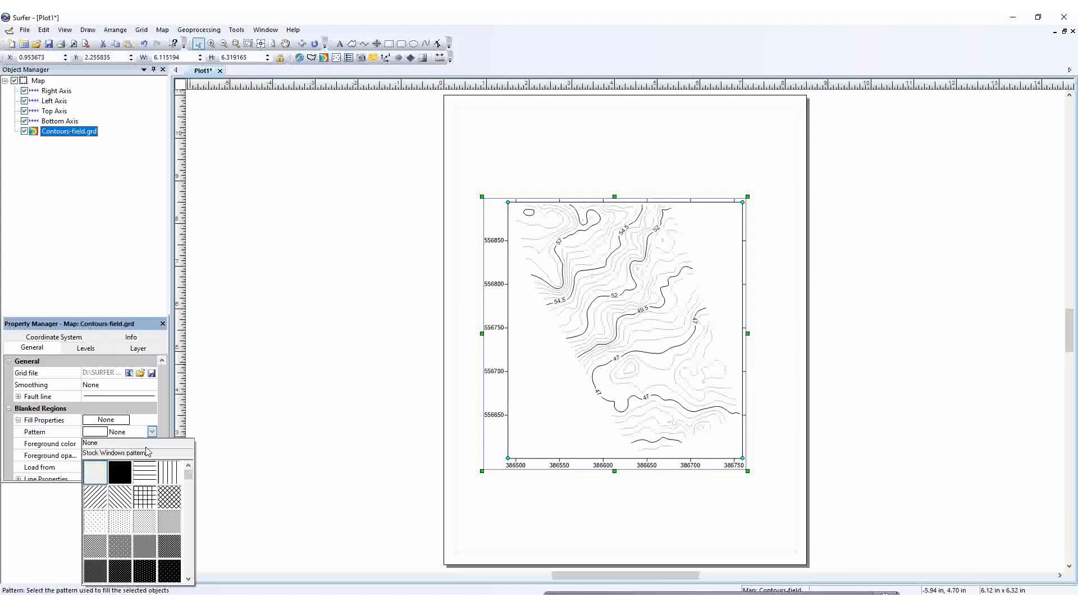
{"action": "left_click", "coordinate": [121, 524]}
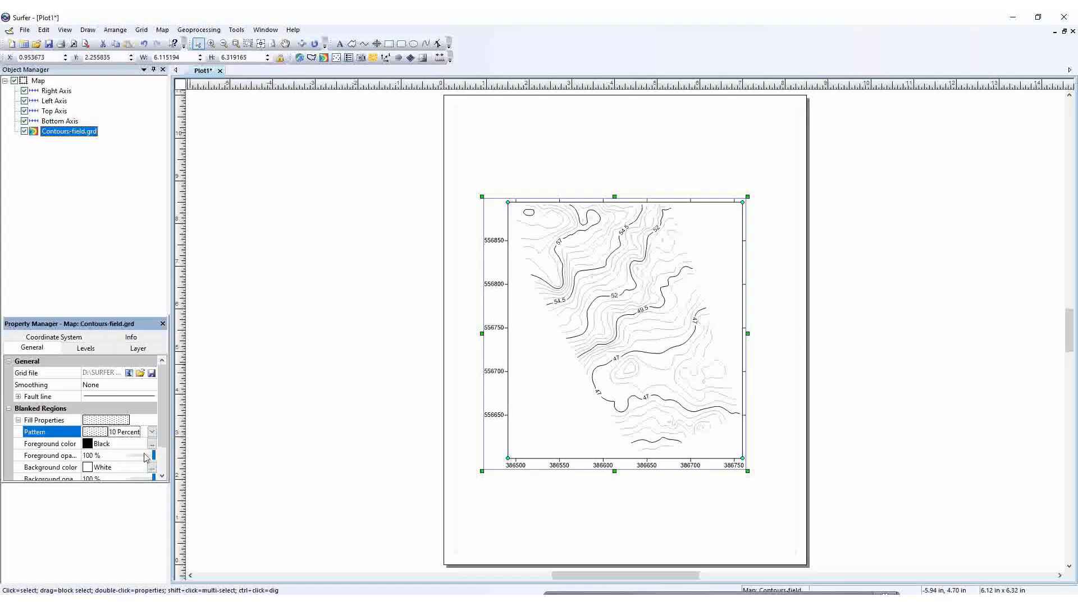
{"action": "left_click", "coordinate": [108, 444]}
{"action": "left_click", "coordinate": [122, 475]}
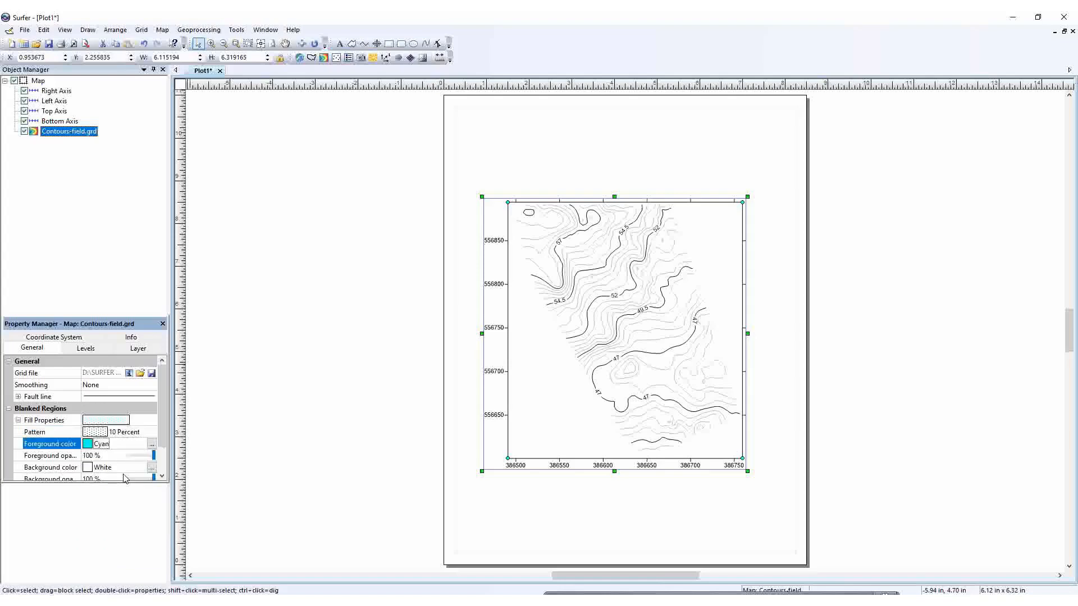
{"action": "left_click", "coordinate": [141, 433]}
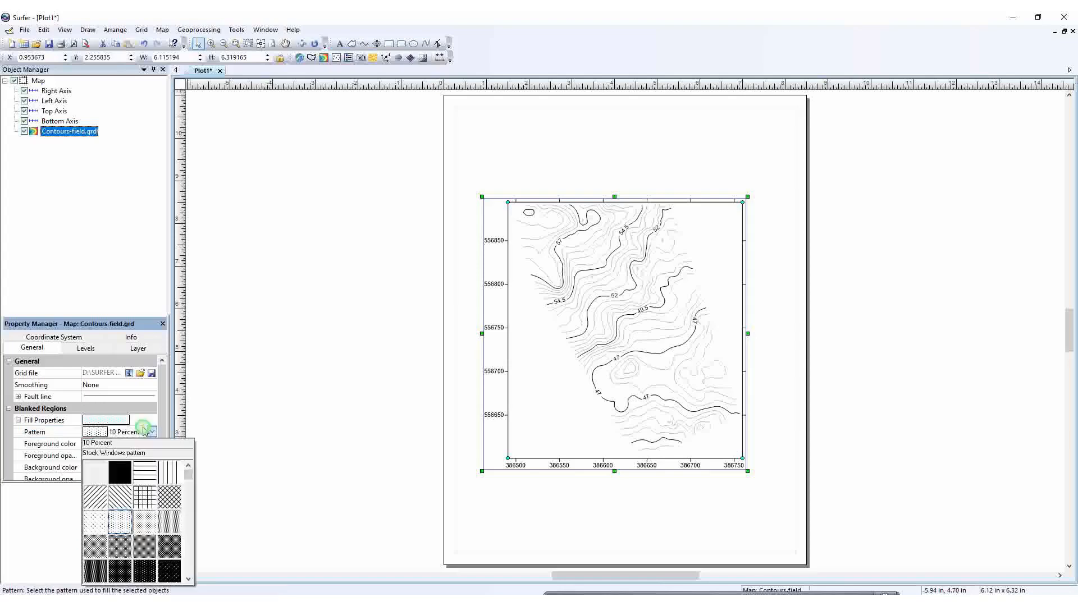
{"action": "left_click", "coordinate": [141, 430]}
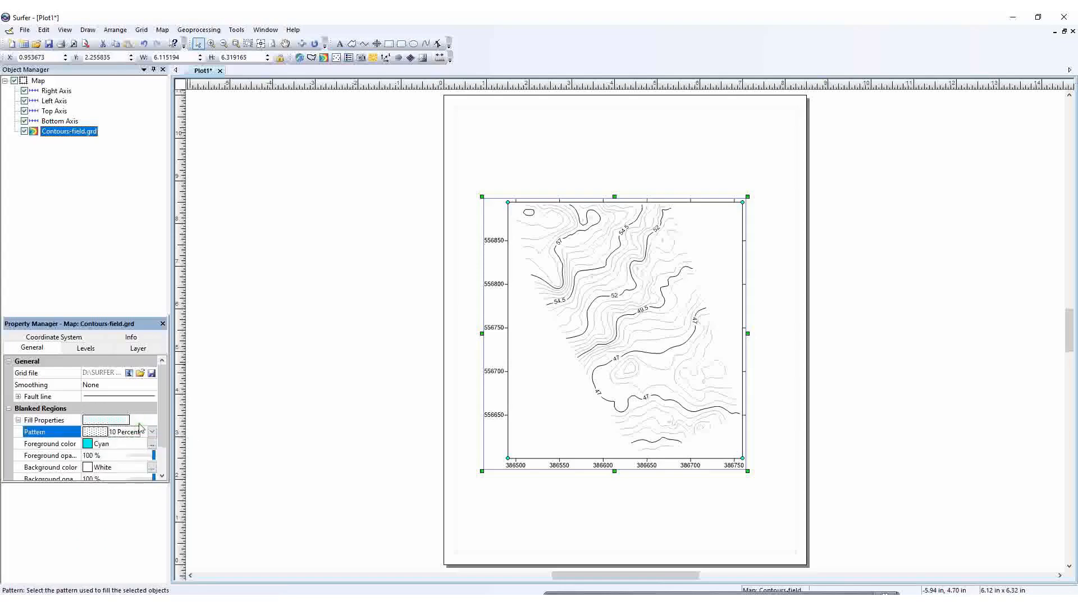
- Set the blanked regions' fill background color to Yellow, and deselect and reselect the contour layer to check the map
{"action": "left_click", "coordinate": [162, 477]}
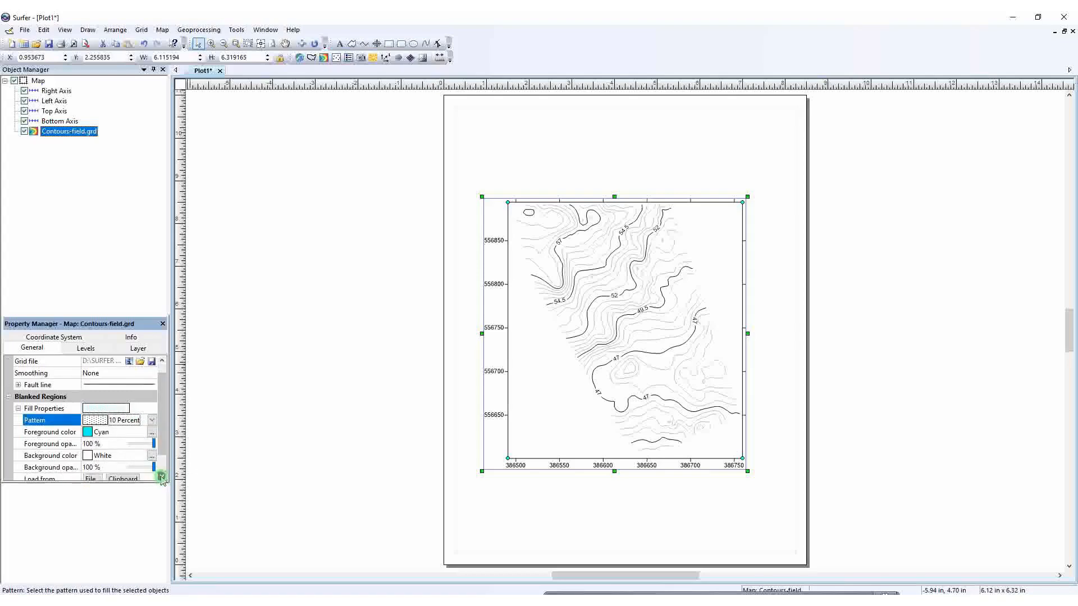
{"action": "left_click", "coordinate": [161, 477]}
{"action": "left_click", "coordinate": [121, 444]}
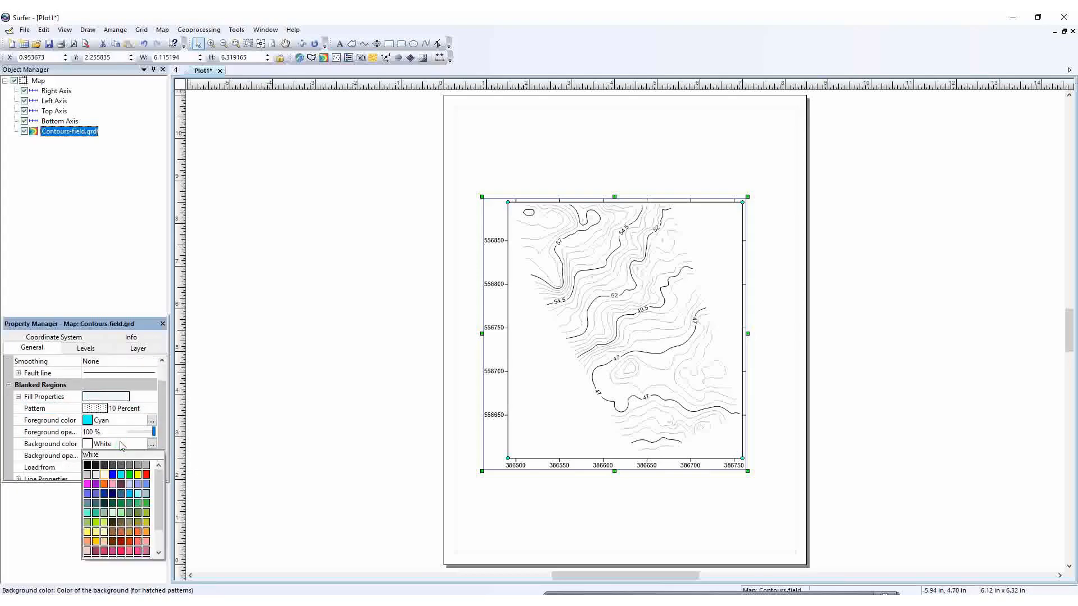
{"action": "left_click", "coordinate": [138, 479]}
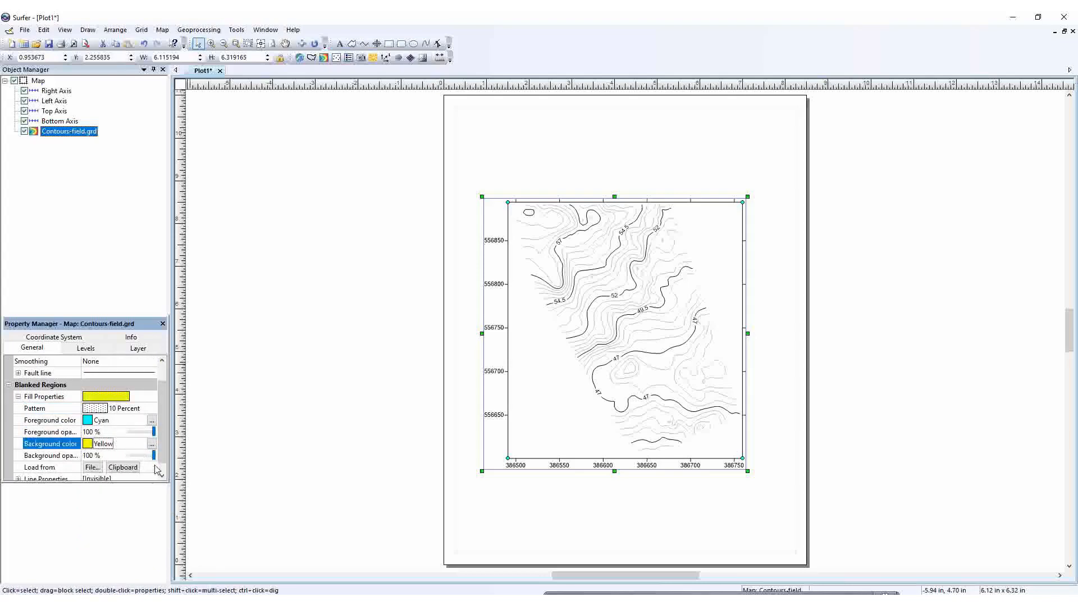
{"action": "left_click", "coordinate": [160, 477]}
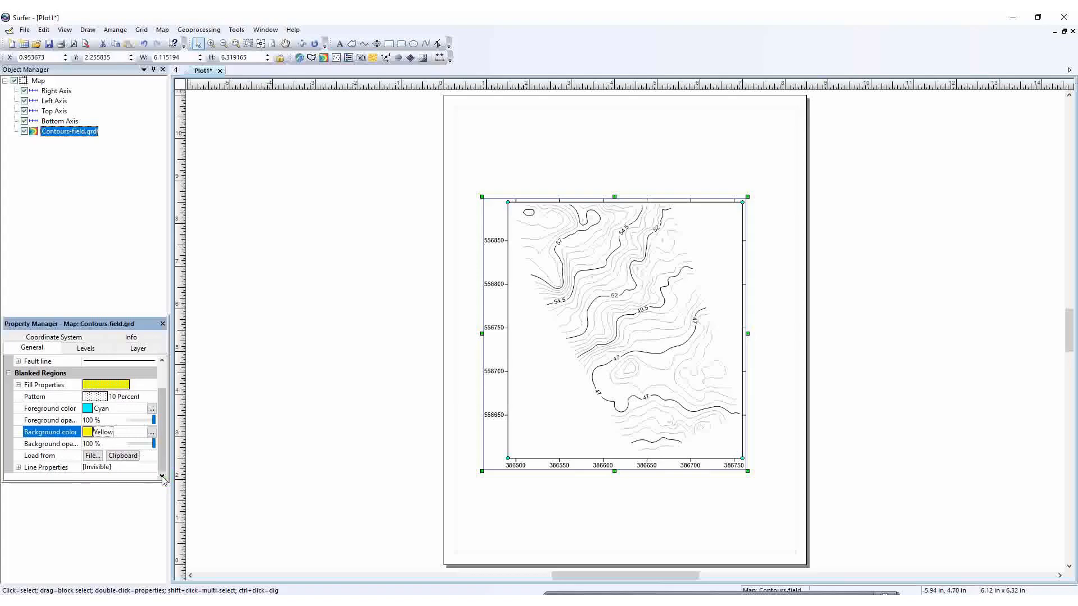
{"action": "left_click", "coordinate": [279, 463]}
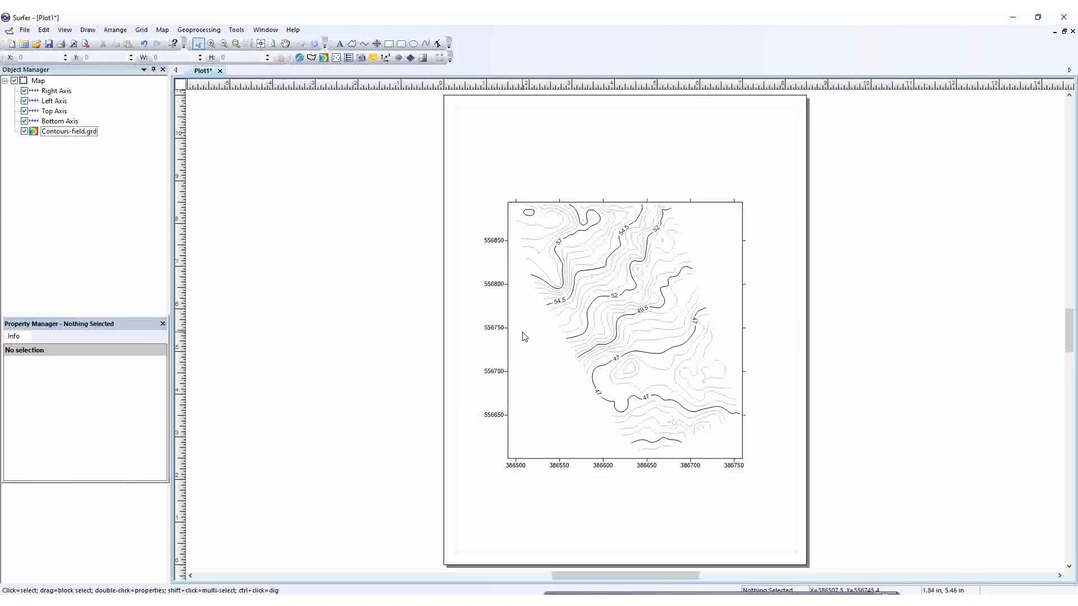
{"action": "left_click", "coordinate": [602, 333]}
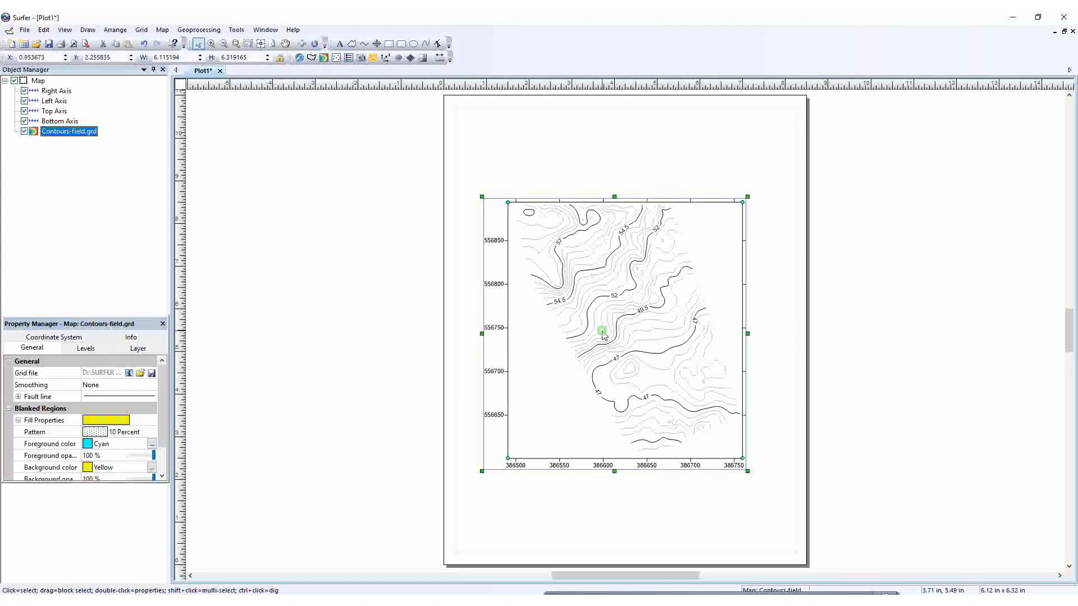
- Try the Solid pattern for the blanked regions' fill and restore the 10 Percent pattern
{"action": "left_click", "coordinate": [162, 476]}
{"action": "left_click", "coordinate": [162, 477]}
{"action": "left_click", "coordinate": [162, 476]}
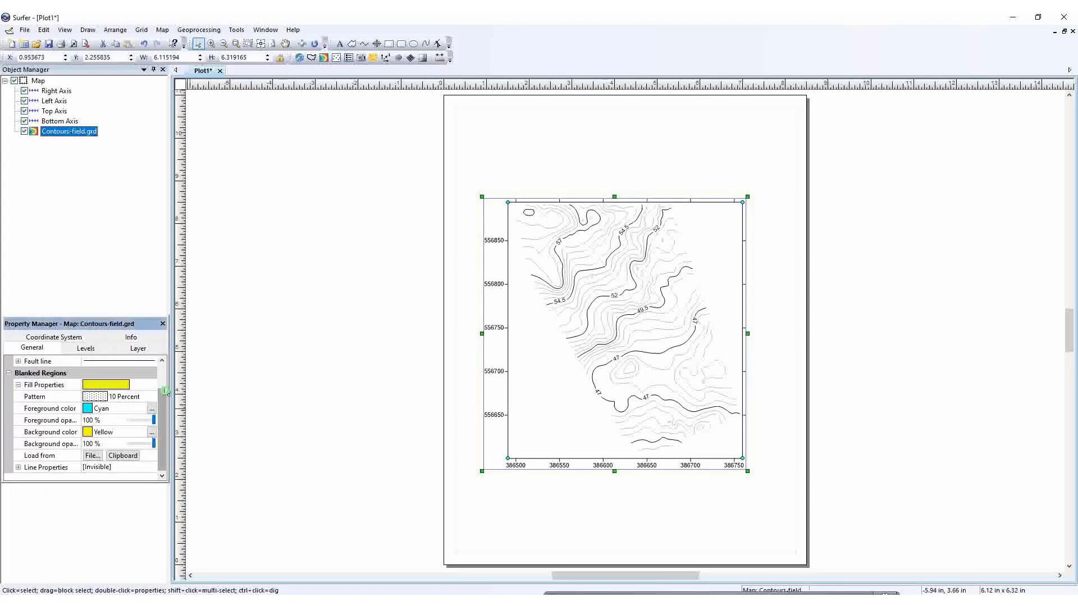
{"action": "left_click_drag", "start_coordinate": [164, 394], "coordinate": [164, 381]}
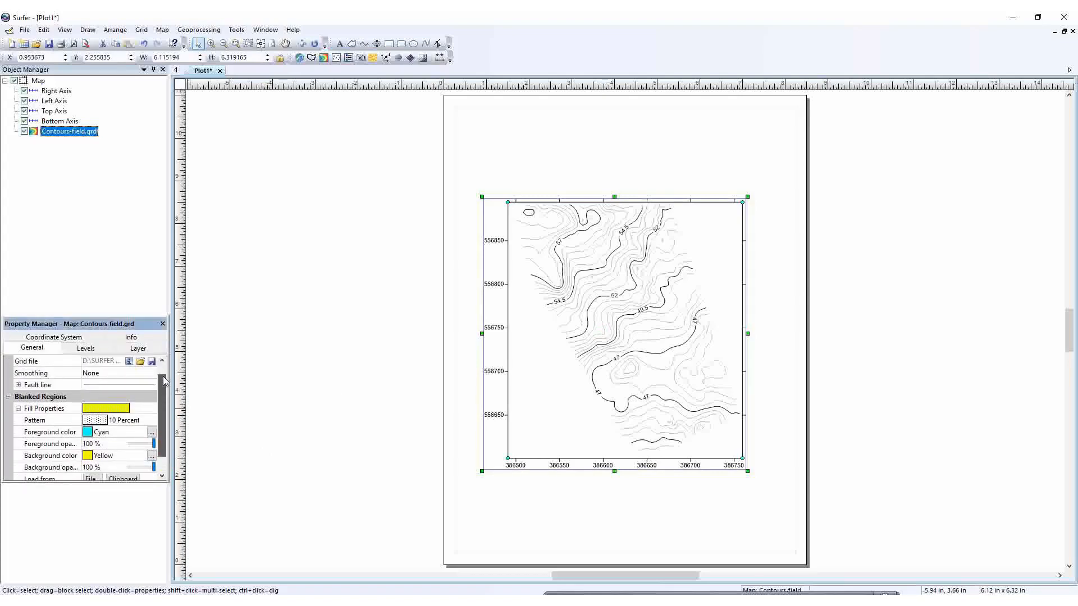
{"action": "left_click", "coordinate": [102, 423]}
{"action": "left_click", "coordinate": [125, 462]}
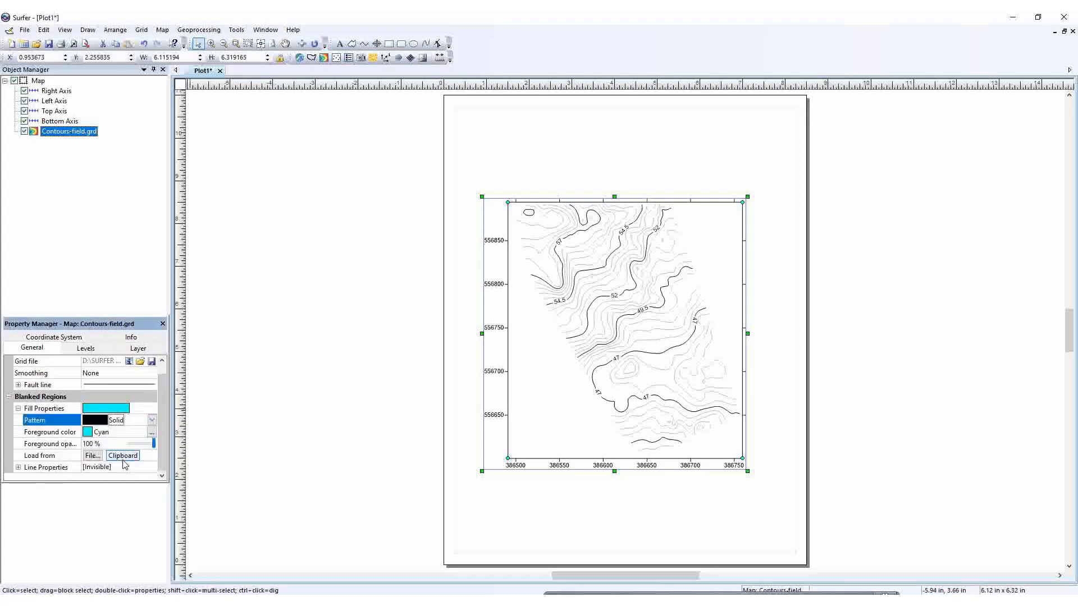
{"action": "left_click", "coordinate": [119, 423]}
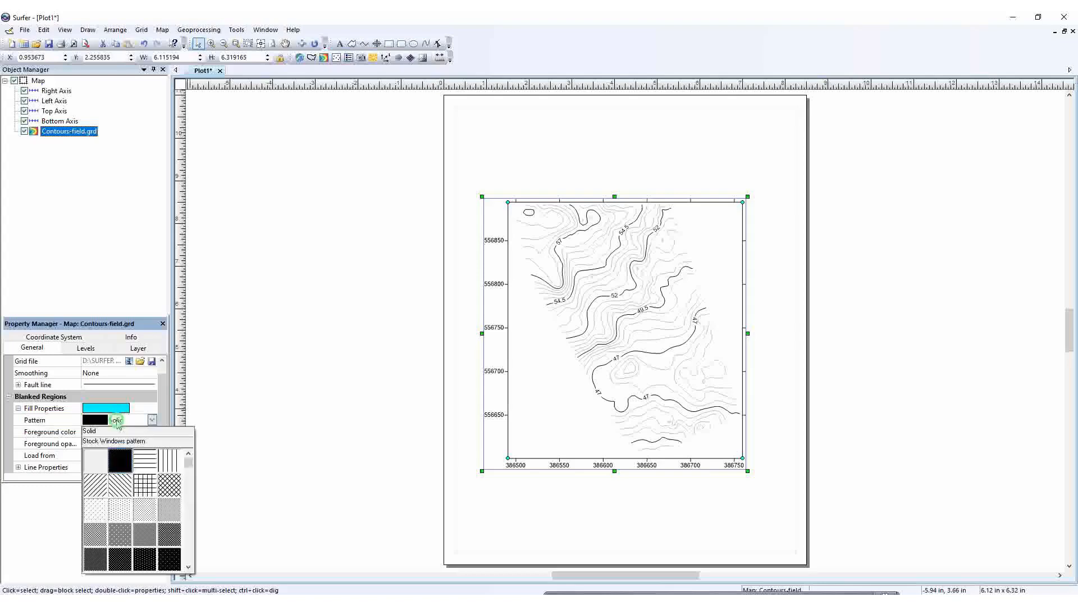
{"action": "left_click", "coordinate": [120, 508]}
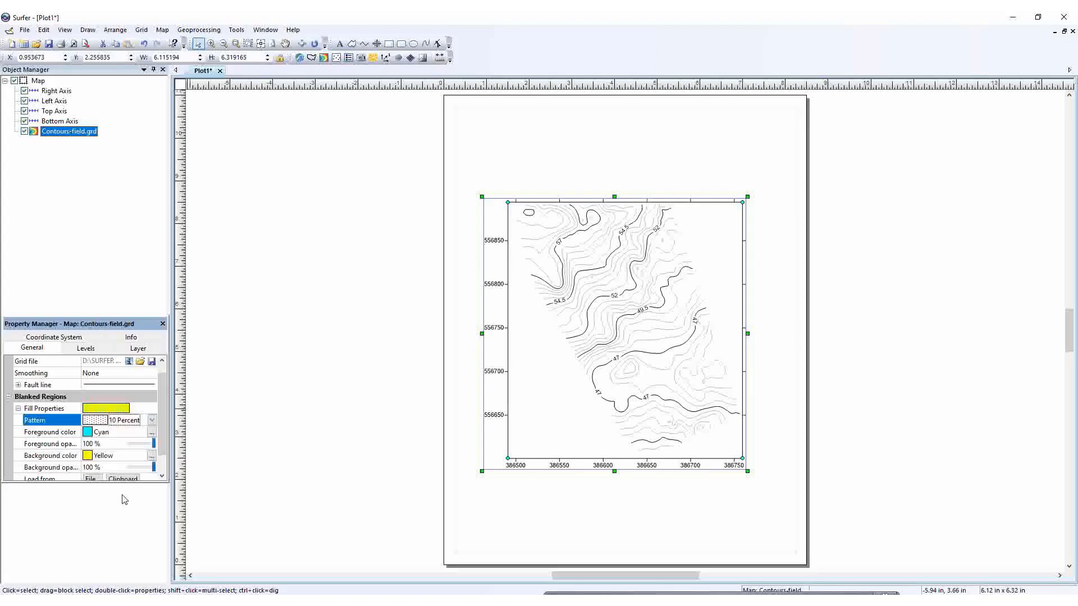
- Change the foreground color of the blanked regions' fill to Electric Blue
{"action": "left_click", "coordinate": [151, 432]}
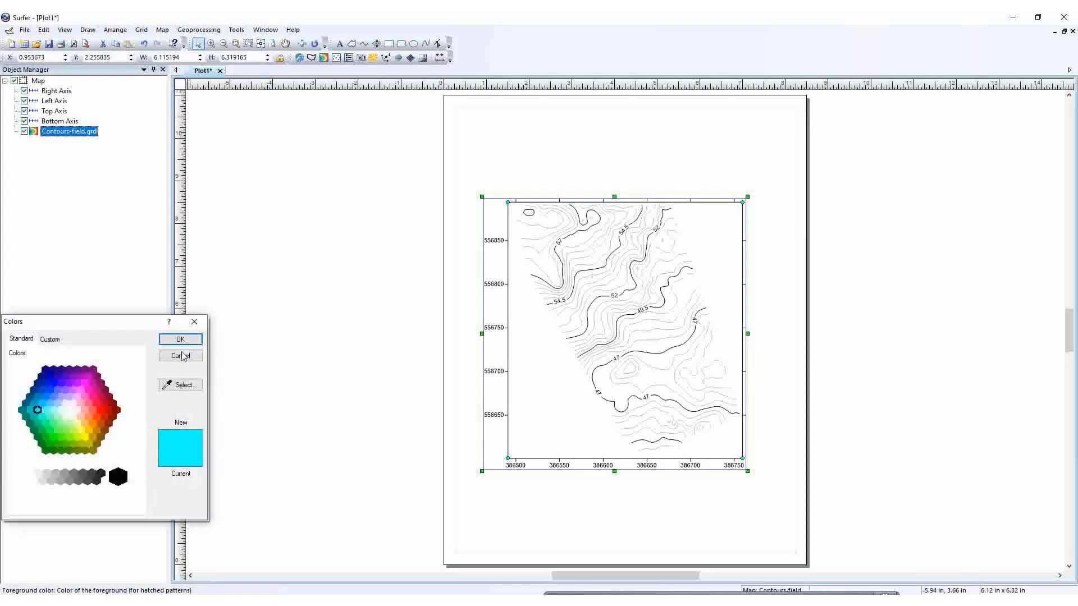
{"action": "left_click", "coordinate": [194, 322]}
{"action": "left_click", "coordinate": [109, 435]}
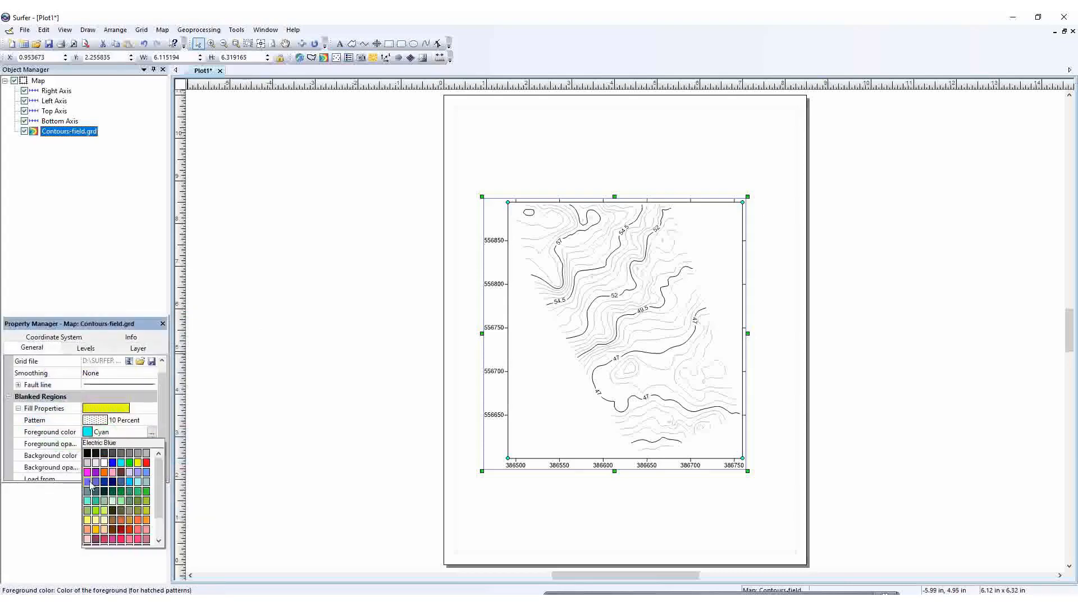
{"action": "left_click", "coordinate": [88, 481]}
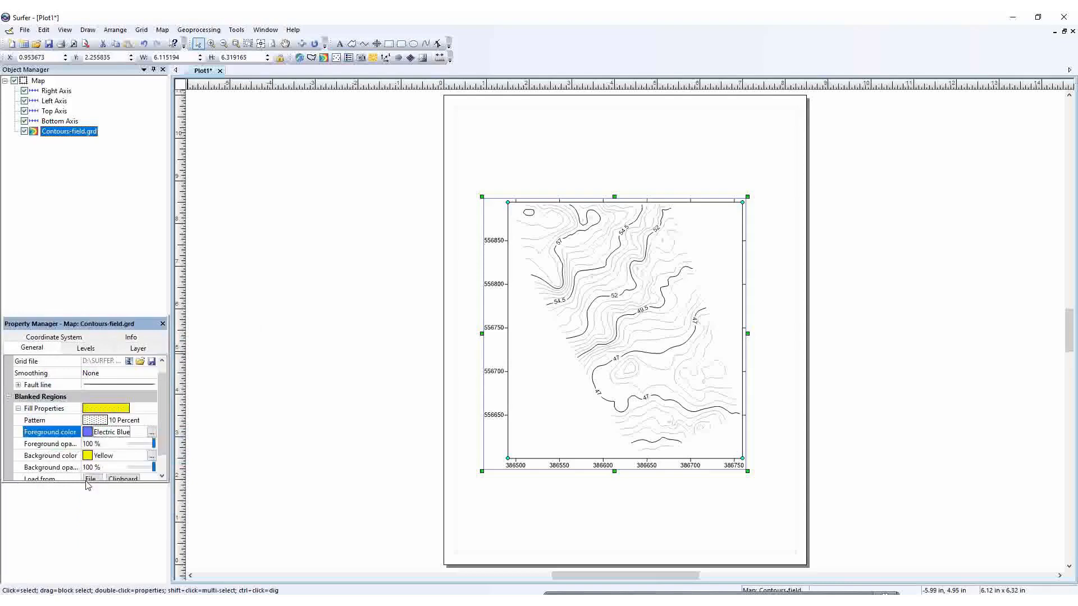
- Set the foreground opacity of the blanked regions' fill to 0%
{"action": "left_click", "coordinate": [129, 444]}
{"action": "left_click", "coordinate": [110, 456]}
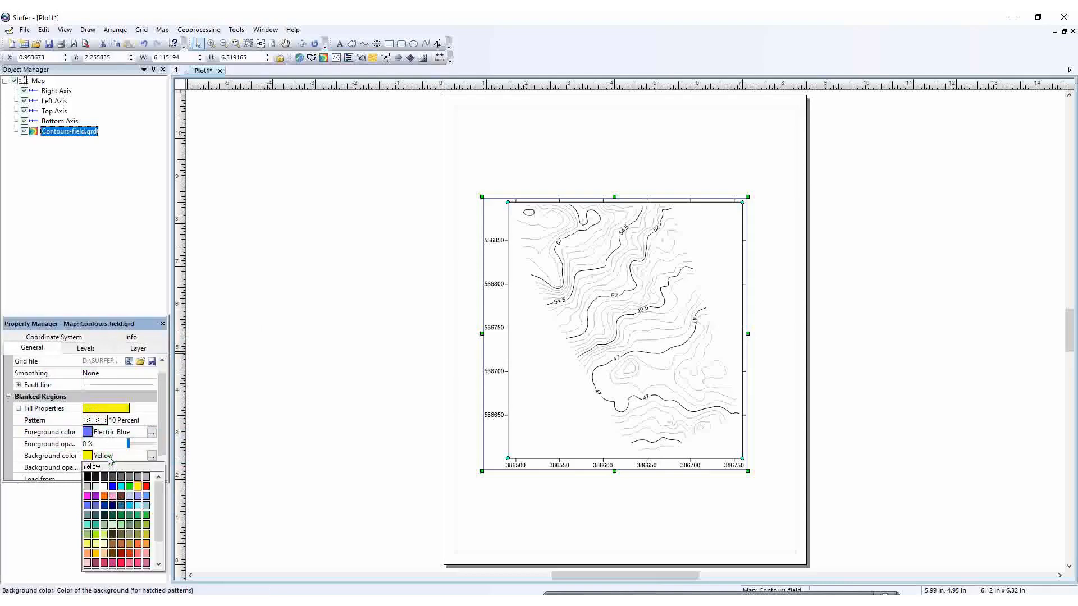
{"action": "left_click", "coordinate": [142, 443]}
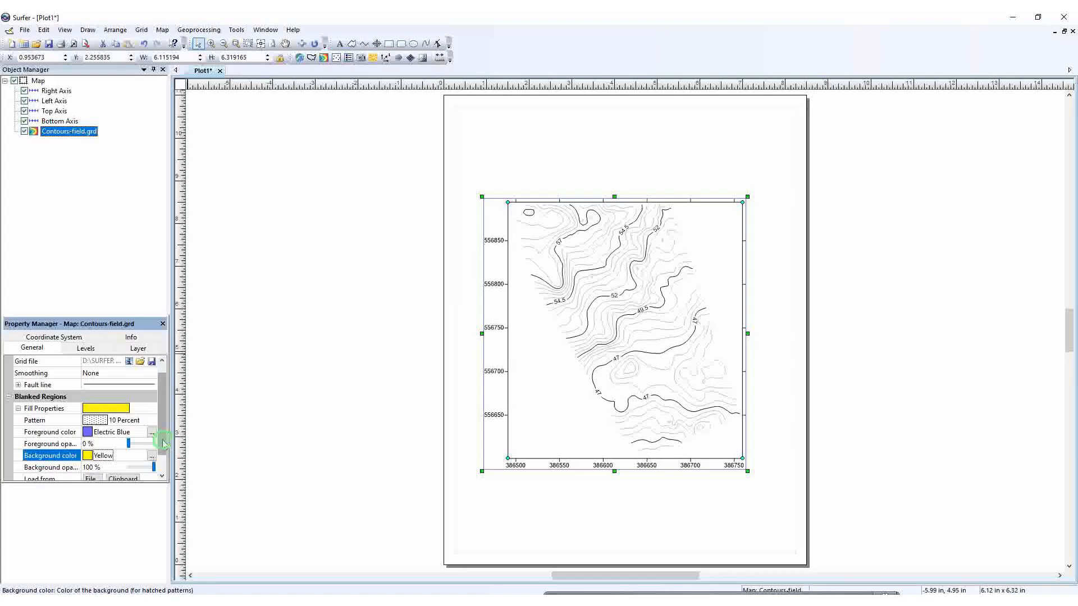
{"action": "scroll", "coordinate": [153, 456], "scroll_direction": "down", "scroll_amount": 1}
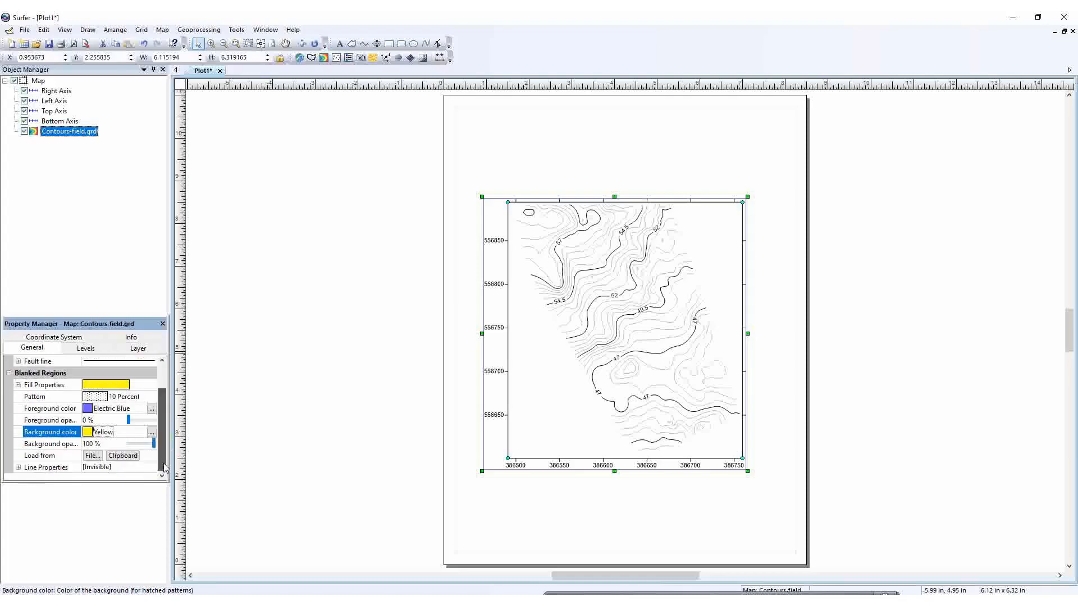
{"action": "left_click", "coordinate": [92, 456]}
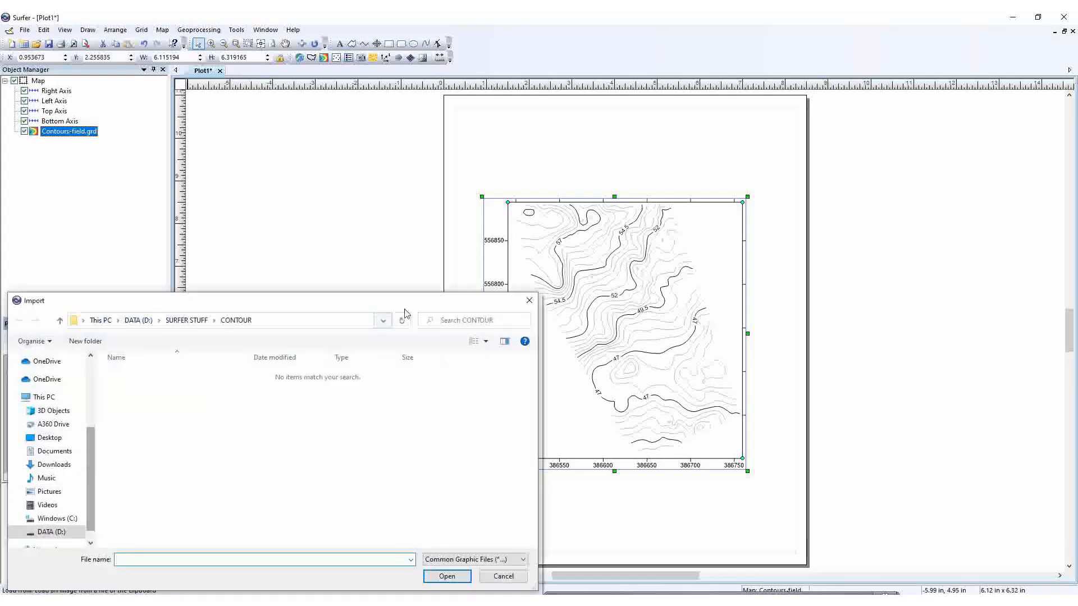
{"action": "left_click", "coordinate": [529, 300]}
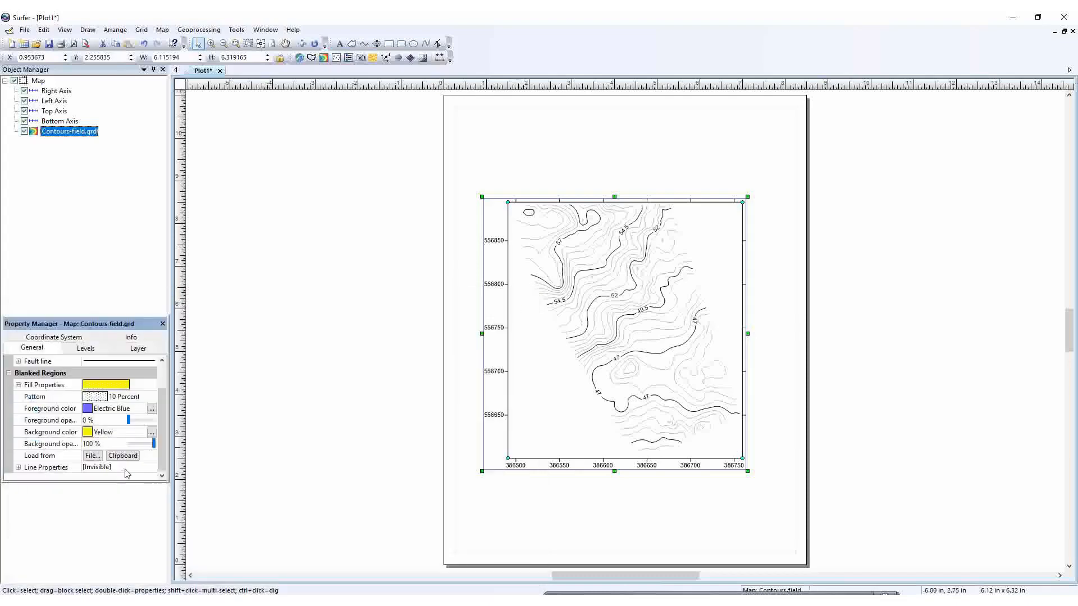
- Expand the blanked regions' line properties and set the line style to .5 in. Dash
{"action": "left_click", "coordinate": [162, 476]}
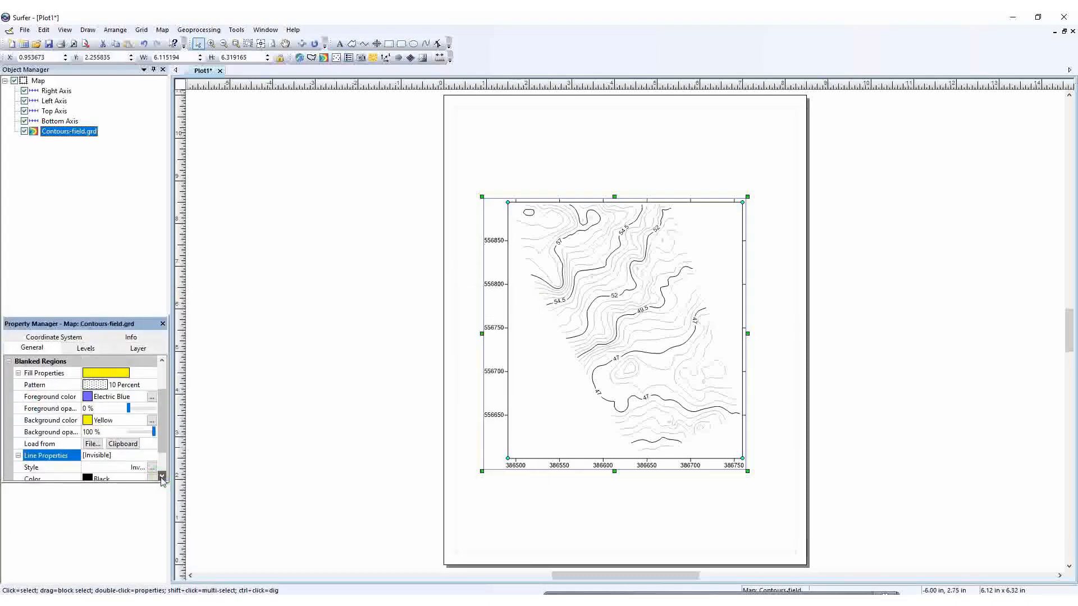
{"action": "left_click", "coordinate": [162, 477]}
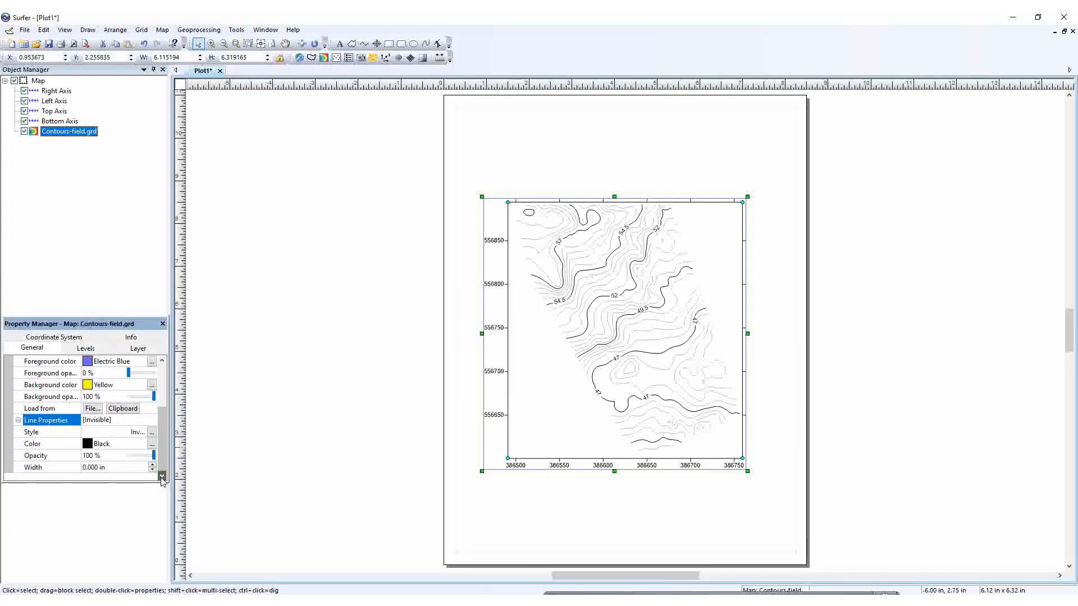
{"action": "left_click", "coordinate": [134, 432]}
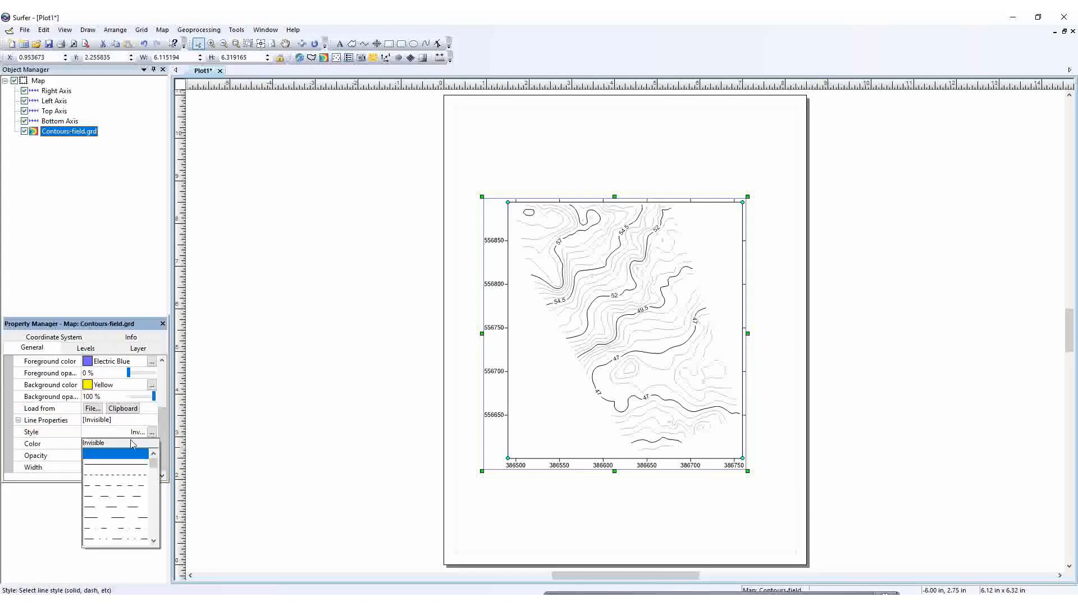
{"action": "mouse_move", "coordinate": [153, 464]}
{"action": "left_mouse_down"}
{"action": "mouse_move", "coordinate": [153, 474]}
{"action": "mouse_move", "coordinate": [151, 463]}
{"action": "left_mouse_up"}
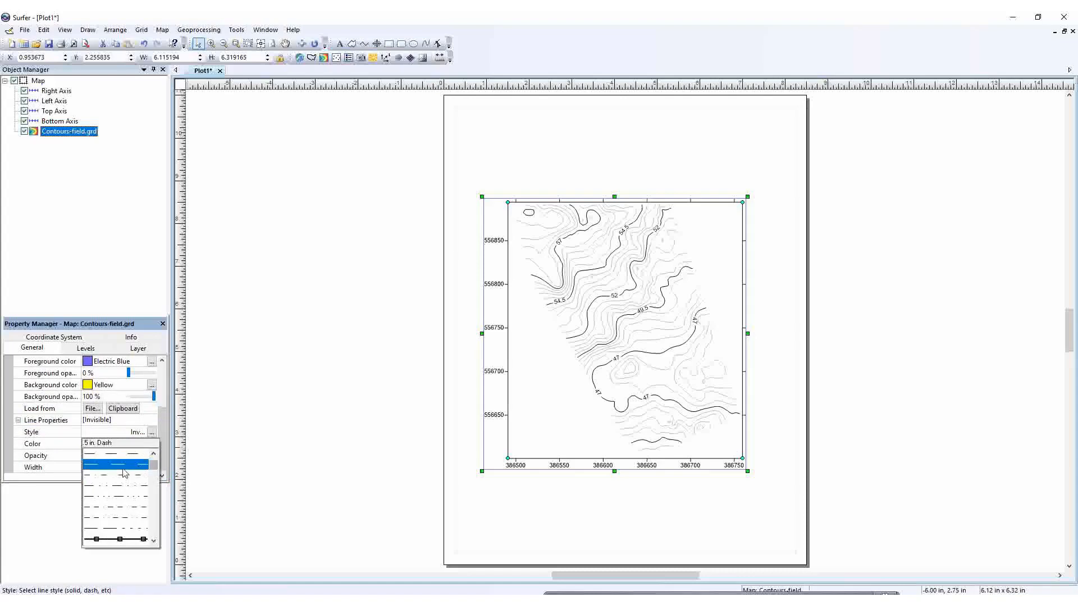
{"action": "left_click", "coordinate": [124, 471]}
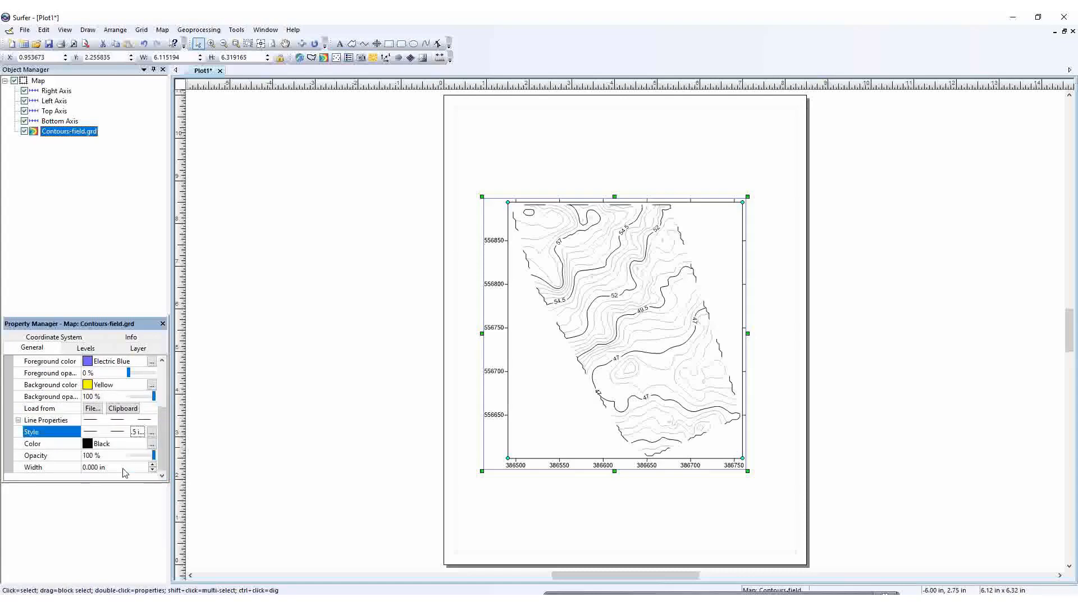
- Try a width of 0.140 in for the blanked regions' outline
{"action": "left_click", "coordinate": [124, 468]}
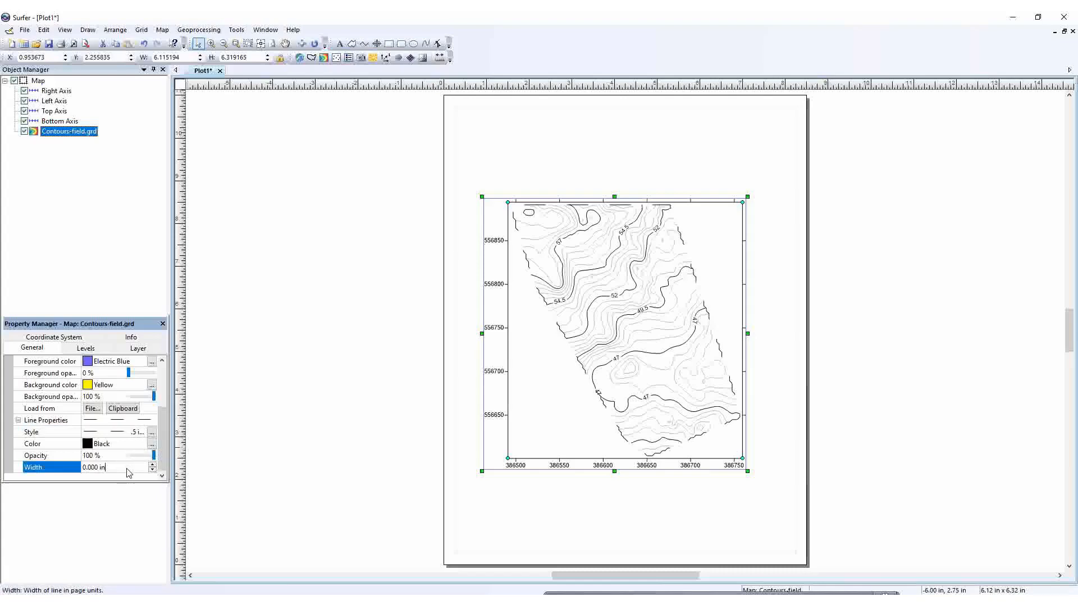
{"action": "left_click", "coordinate": [152, 465]}
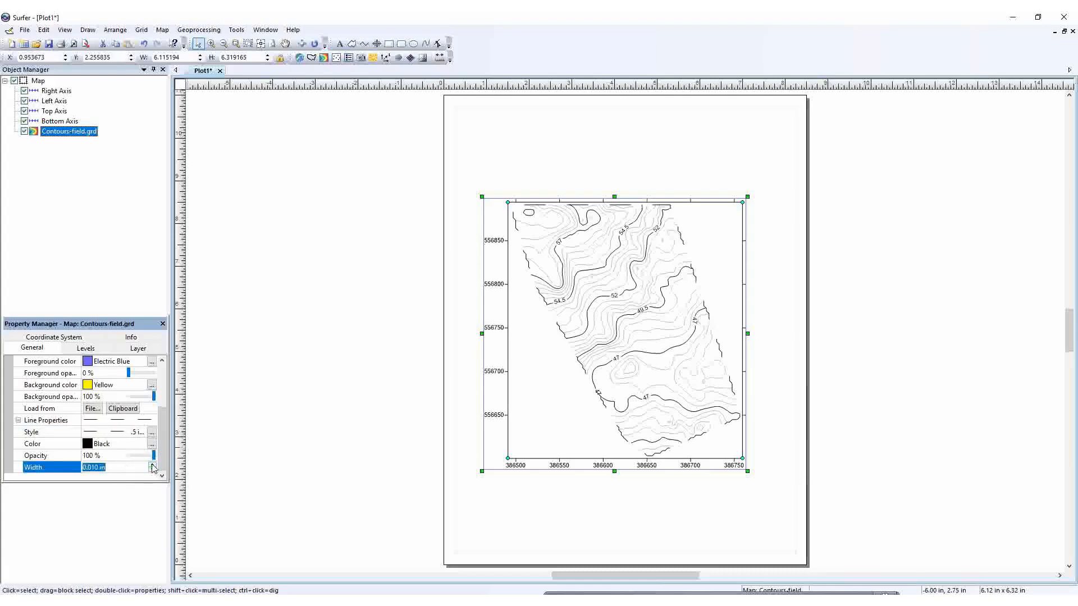
{"action": "left_click", "coordinate": [153, 466]}
{"action": "left_click", "coordinate": [152, 466]}
{"action": "left_click", "coordinate": [153, 465]}
{"action": "left_click", "coordinate": [153, 465]}
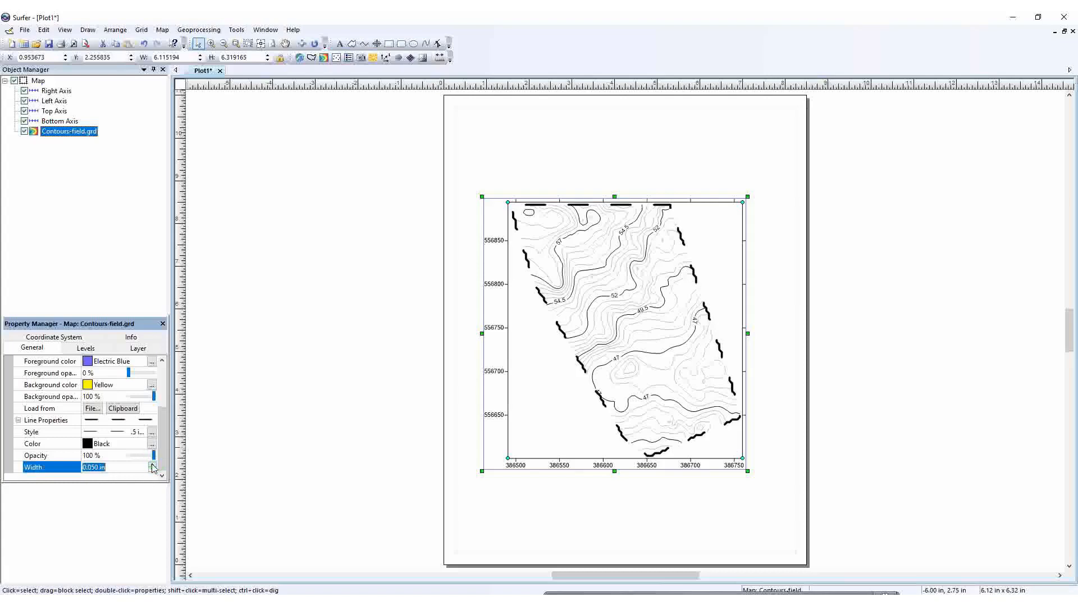
{"action": "left_click", "coordinate": [153, 466]}
{"action": "left_click", "coordinate": [153, 466]}
{"action": "left_click", "coordinate": [153, 465]}
{"action": "left_click", "coordinate": [153, 465]}
{"action": "left_click", "coordinate": [153, 466]}
{"action": "left_click", "coordinate": [152, 466]}
{"action": "left_click", "coordinate": [152, 465]}
{"action": "left_click", "coordinate": [153, 466]}
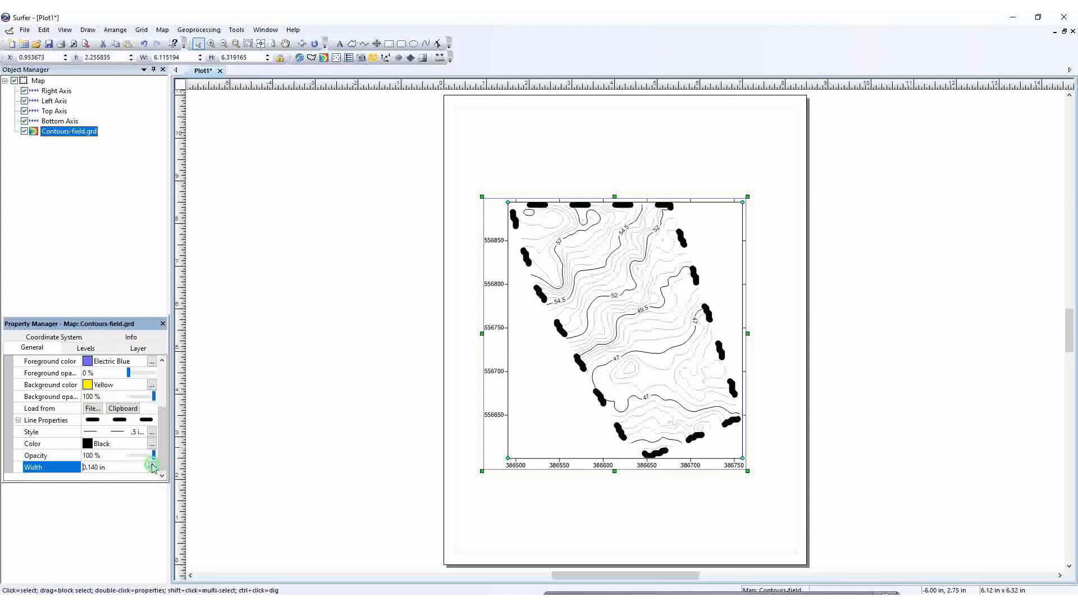
- Reduce the line width of the blanked regions' outline to 0.030 in
{"action": "left_click", "coordinate": [152, 471]}
{"action": "left_click", "coordinate": [152, 470]}
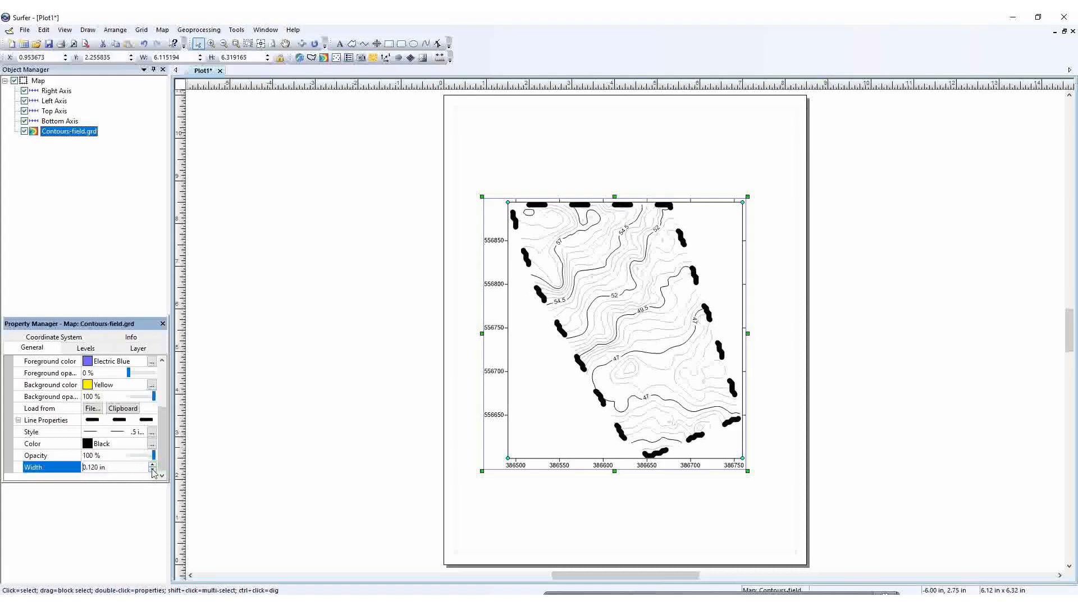
{"action": "left_click", "coordinate": [153, 470]}
{"action": "left_click", "coordinate": [152, 470]}
{"action": "left_click", "coordinate": [153, 471]}
{"action": "left_click", "coordinate": [153, 471]}
{"action": "left_click", "coordinate": [152, 470]}
{"action": "left_click", "coordinate": [153, 471]}
{"action": "left_click", "coordinate": [152, 471]}
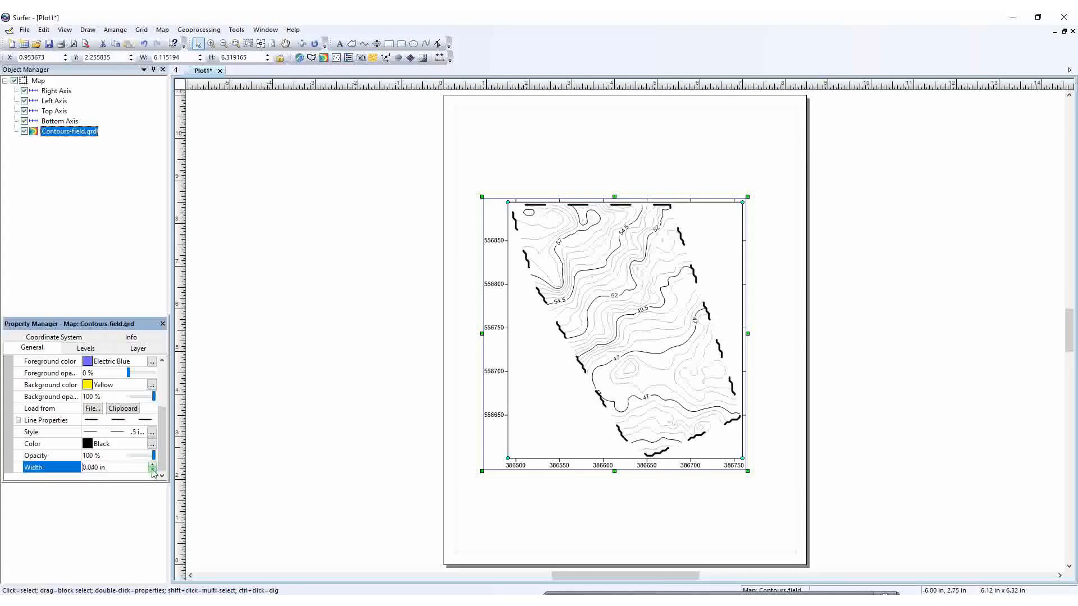
{"action": "left_click", "coordinate": [152, 470]}
{"action": "left_click", "coordinate": [152, 471]}
{"action": "left_click", "coordinate": [152, 470]}
{"action": "left_click", "coordinate": [152, 470]}
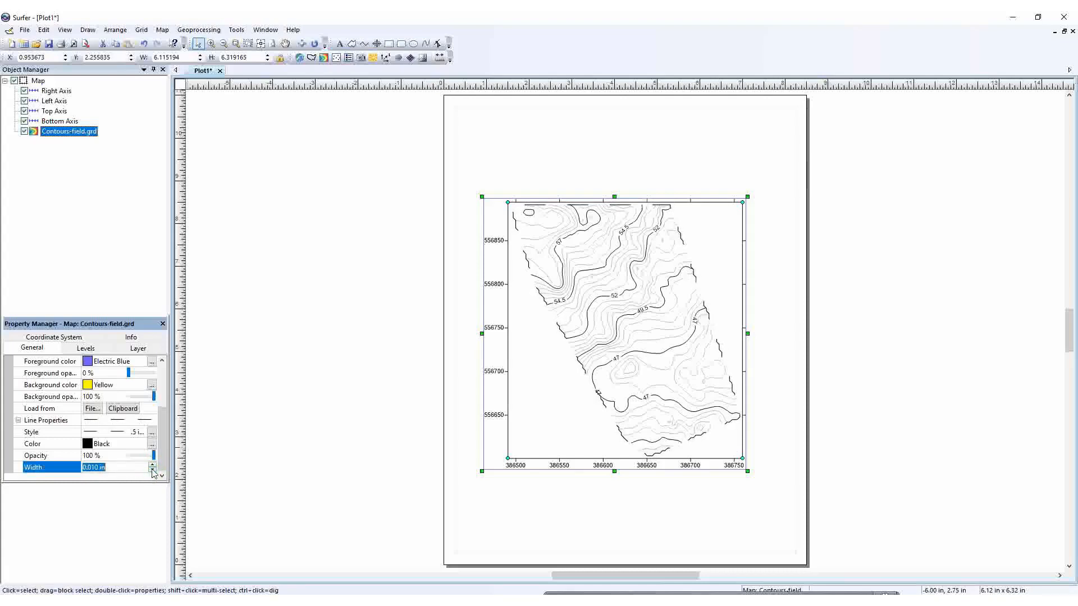
{"action": "left_click", "coordinate": [153, 465]}
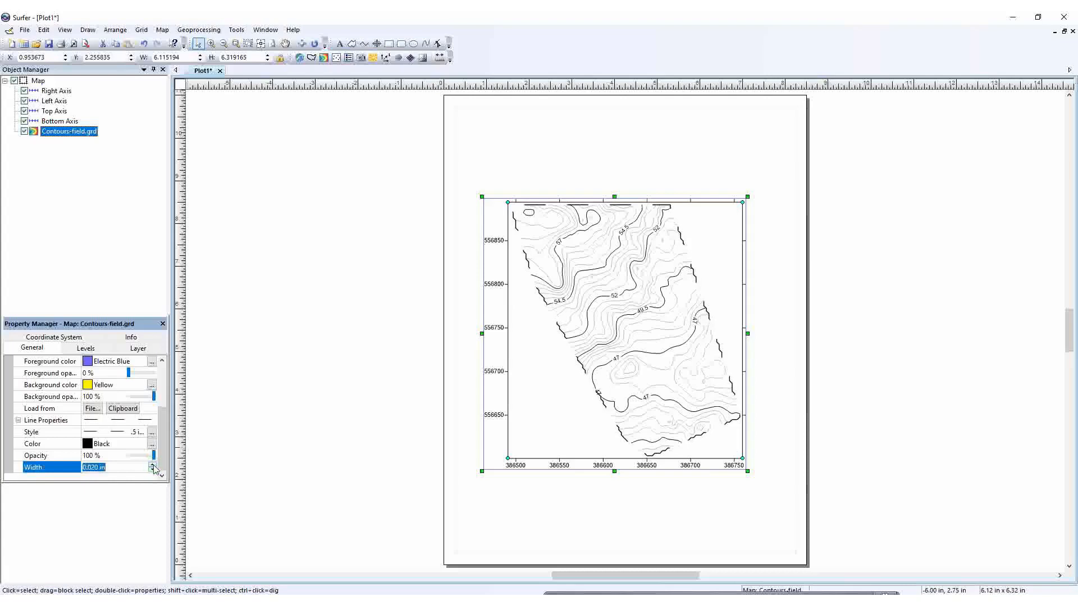
{"action": "left_click", "coordinate": [154, 466]}
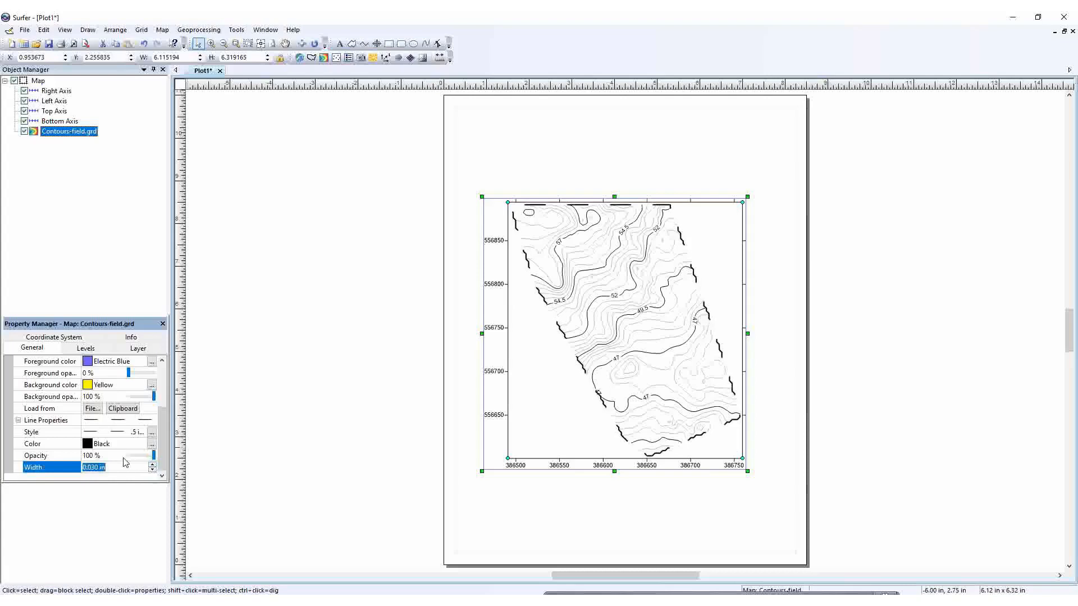
- Try Red and Electric Blue for the blanked regions' outline and settle on Kentucky Green
{"action": "left_click", "coordinate": [135, 445]}
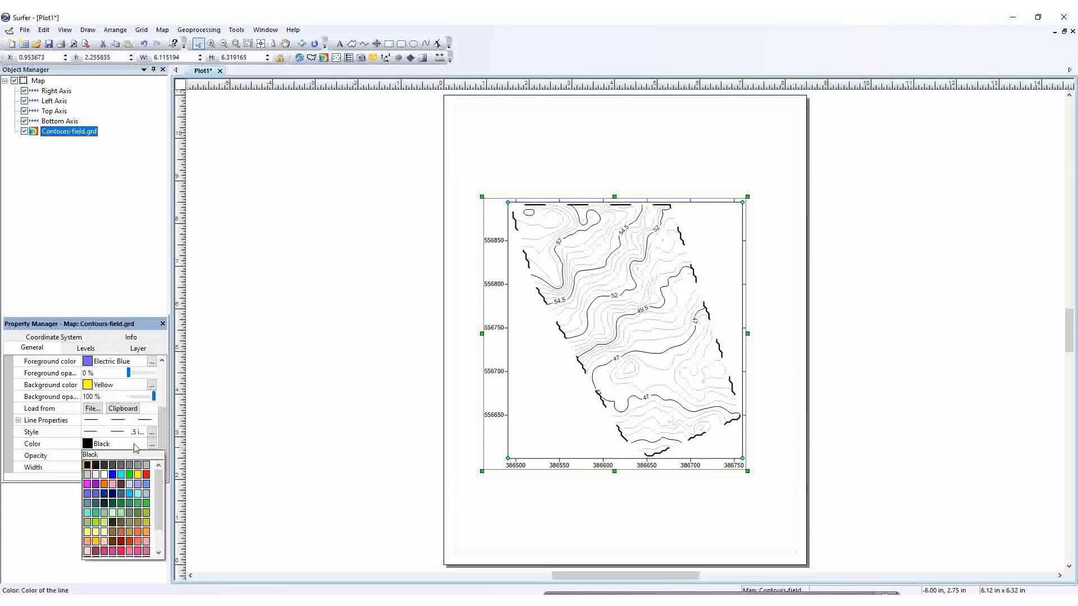
{"action": "left_click", "coordinate": [146, 475]}
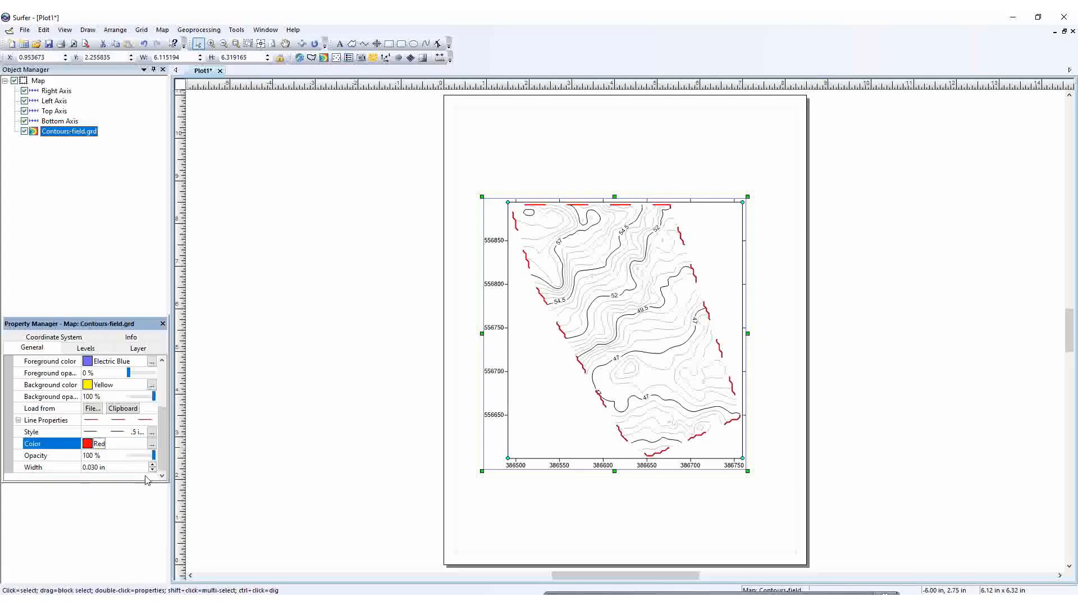
{"action": "left_click", "coordinate": [124, 445]}
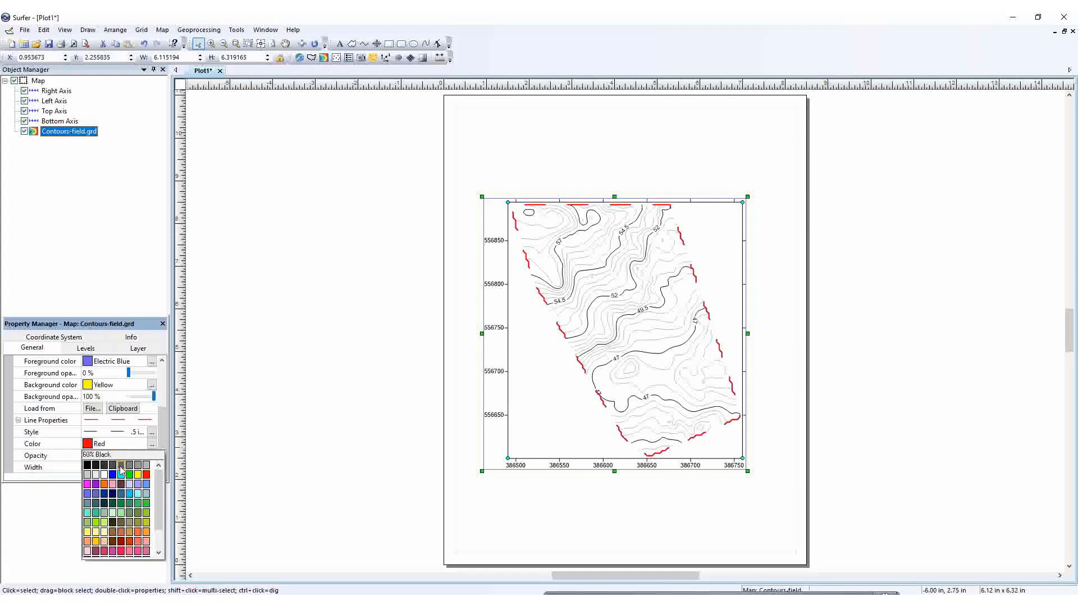
{"action": "left_click", "coordinate": [94, 493]}
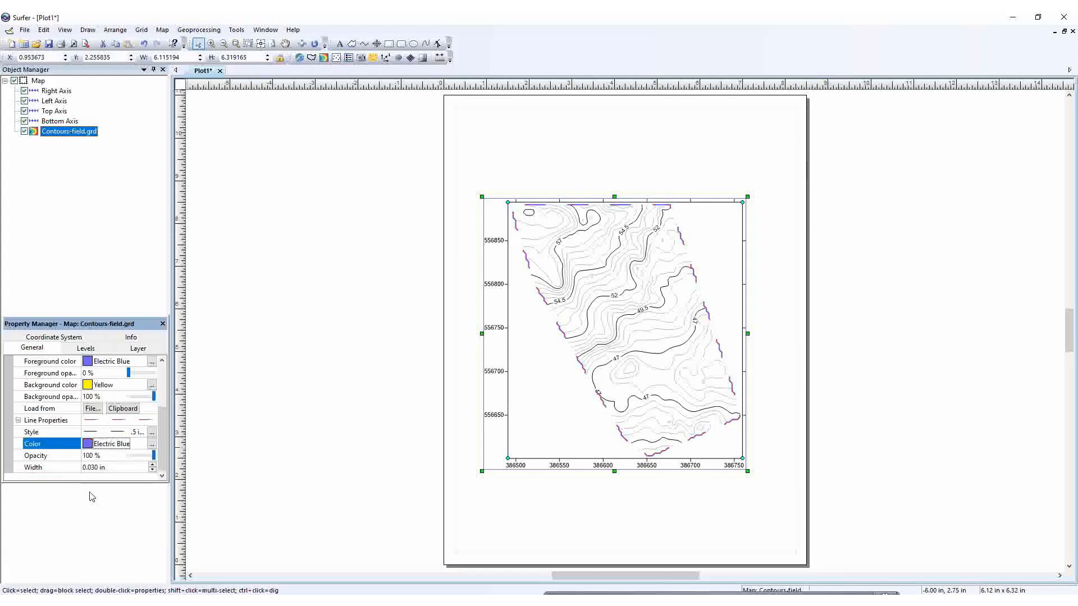
{"action": "left_click", "coordinate": [130, 444]}
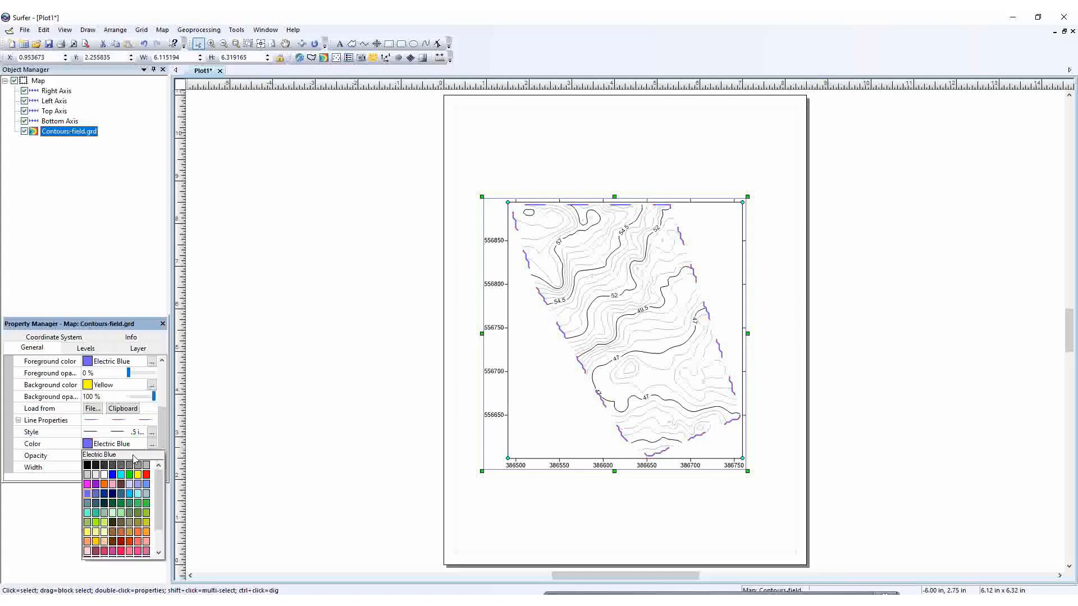
{"action": "left_click", "coordinate": [130, 504]}
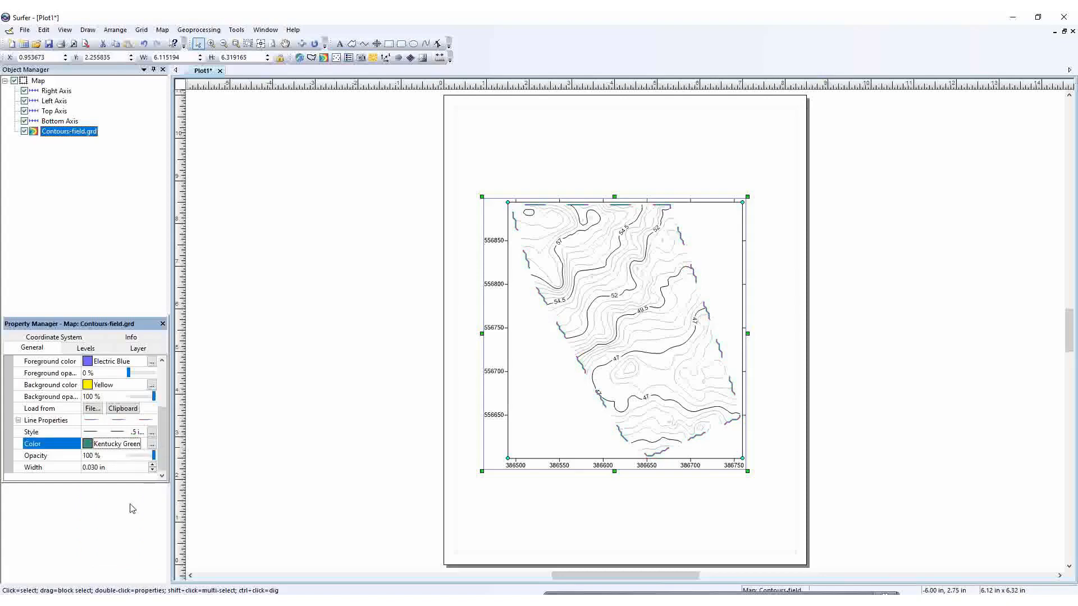
- Collapse the line properties and set the foreground opacity of the blanked regions' fill to 31%
{"action": "double_click", "coordinate": [129, 422]}
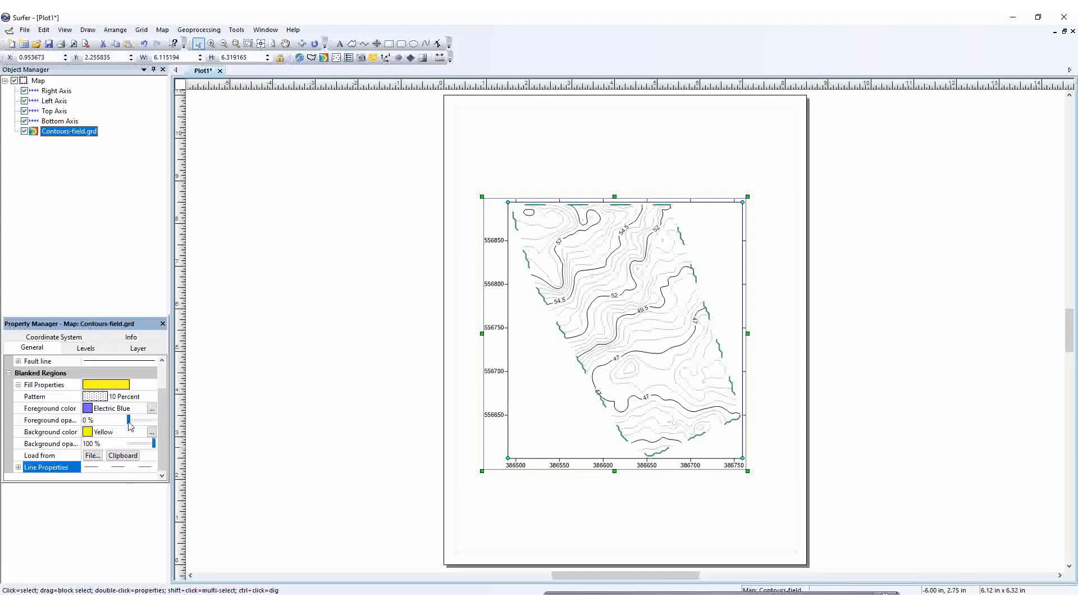
{"action": "left_click", "coordinate": [129, 422]}
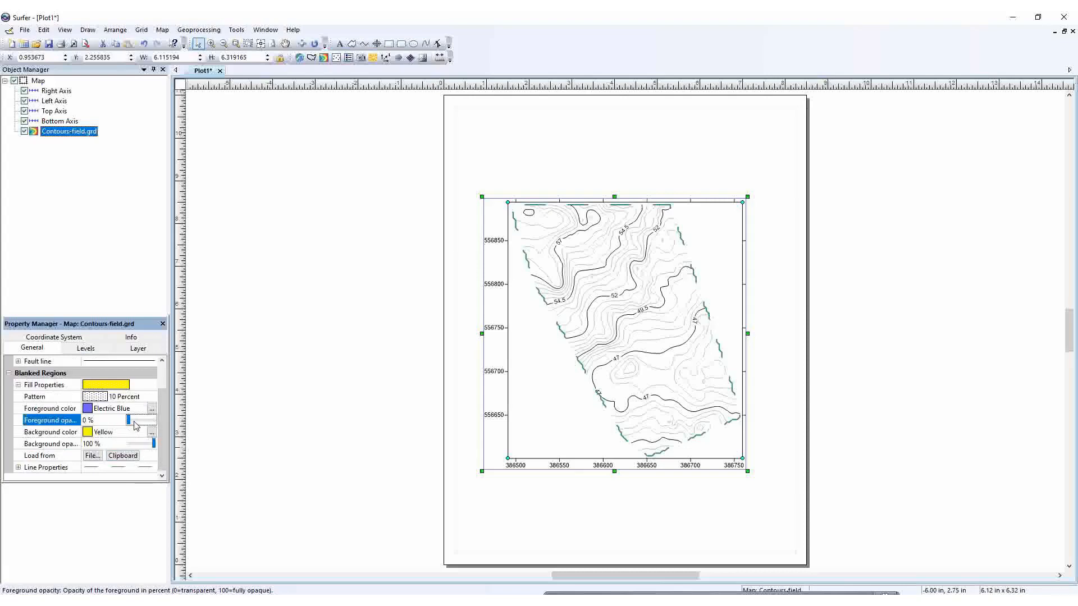
{"action": "left_click_drag", "start_coordinate": [136, 421], "coordinate": [137, 421]}
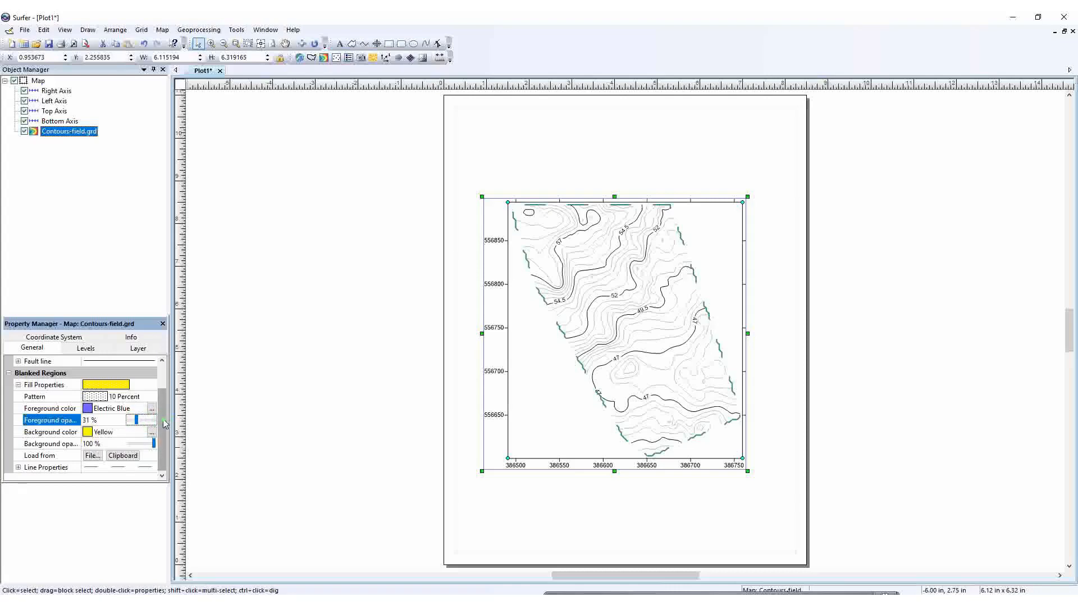
- Change the blanked regions' fill pattern to 20 Percent
{"action": "scroll", "coordinate": [136, 404], "scroll_direction": "up", "scroll_amount": 1}
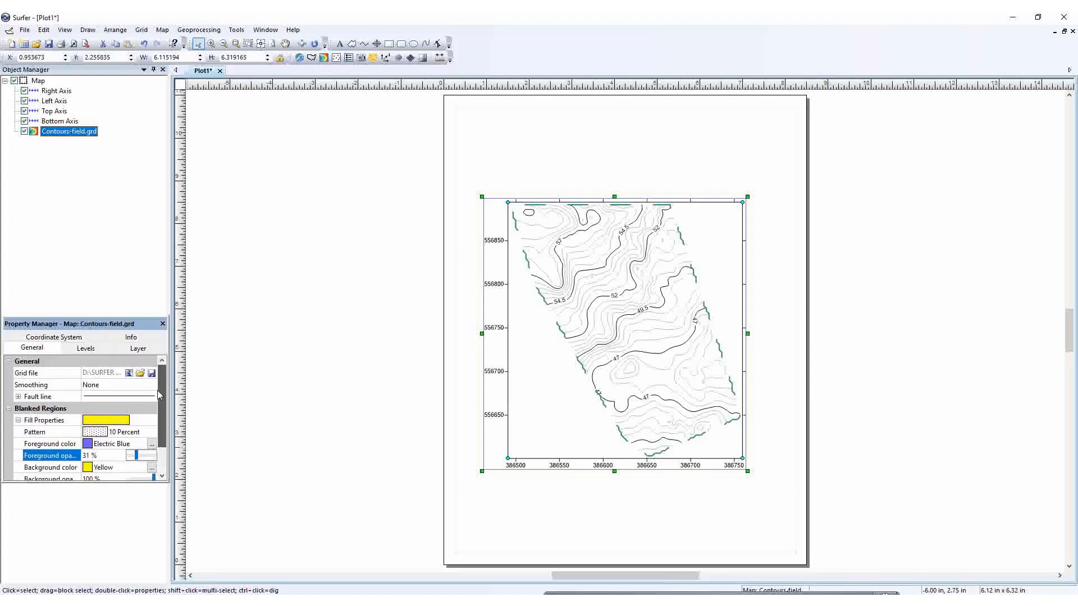
{"action": "double_click", "coordinate": [96, 422]}
{"action": "double_click", "coordinate": [97, 422]}
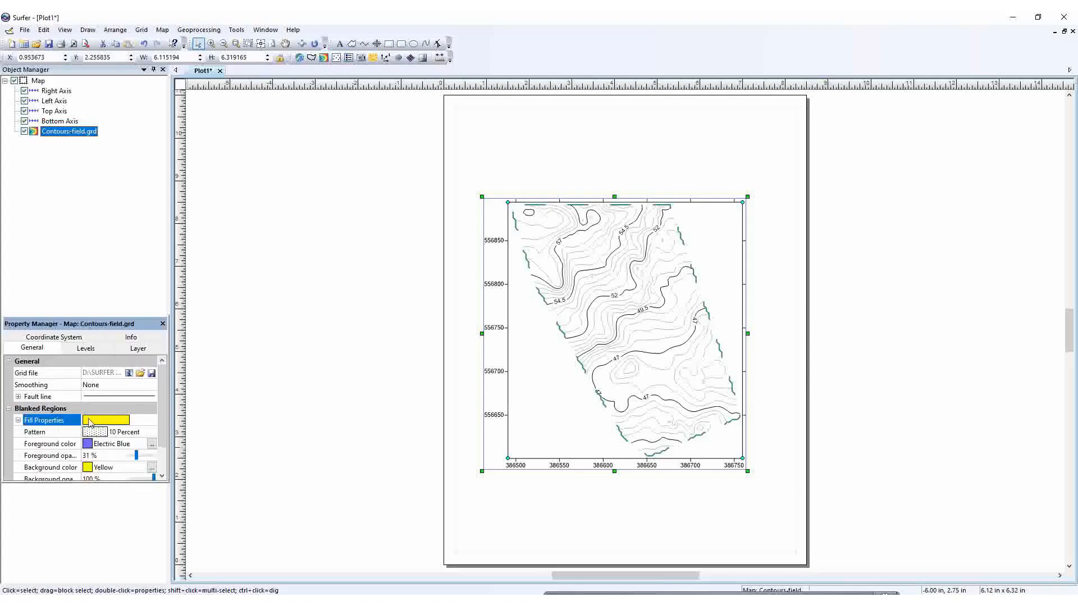
{"action": "left_click", "coordinate": [99, 432]}
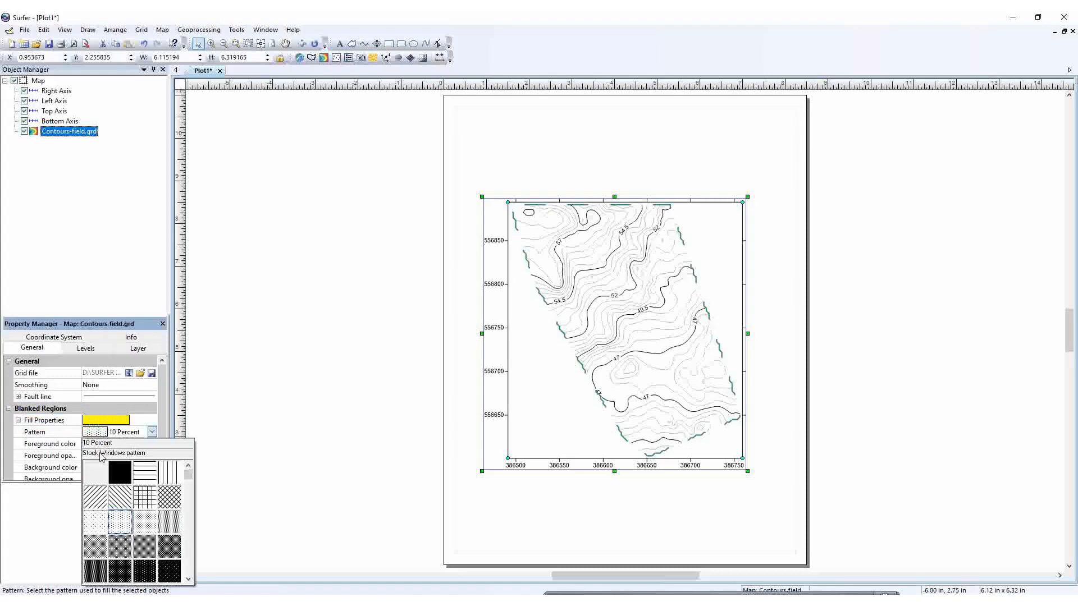
{"action": "left_click", "coordinate": [148, 517]}
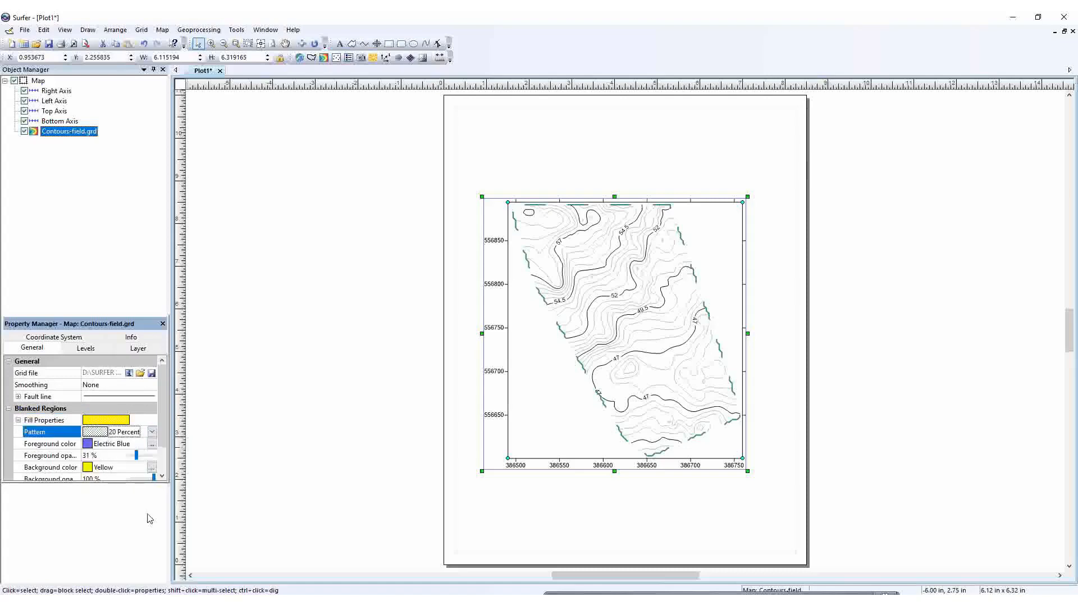
{"action": "scroll", "coordinate": [162, 471], "scroll_direction": "down", "scroll_amount": 1}
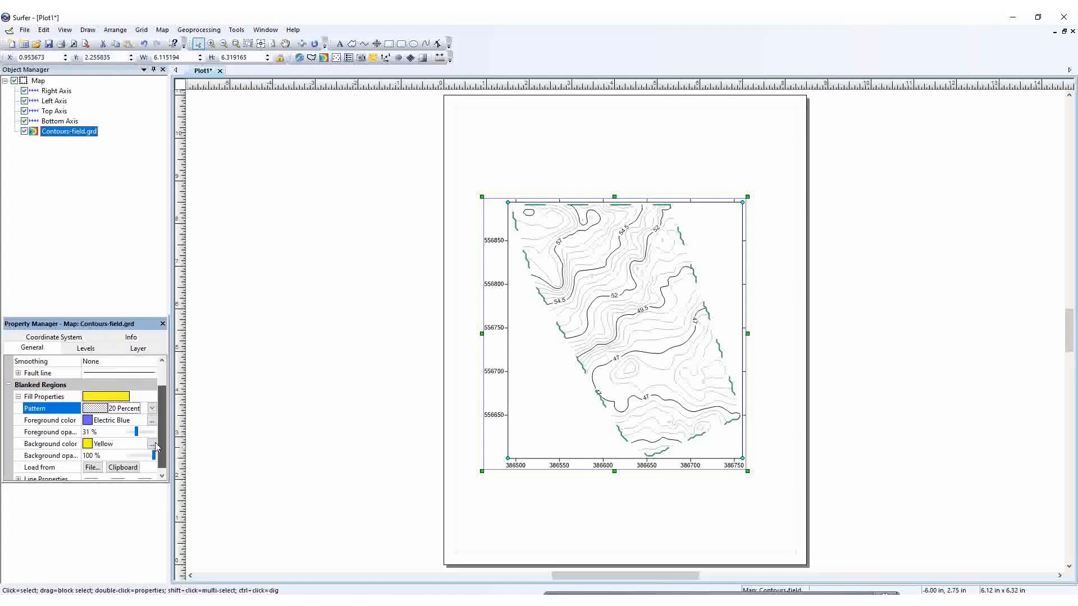
{"action": "scroll", "coordinate": [155, 443], "scroll_direction": "up", "scroll_amount": 1}
{"action": "scroll", "coordinate": [154, 435], "scroll_direction": "down", "scroll_amount": 1}
{"action": "scroll", "coordinate": [155, 425], "scroll_direction": "up", "scroll_amount": 1}
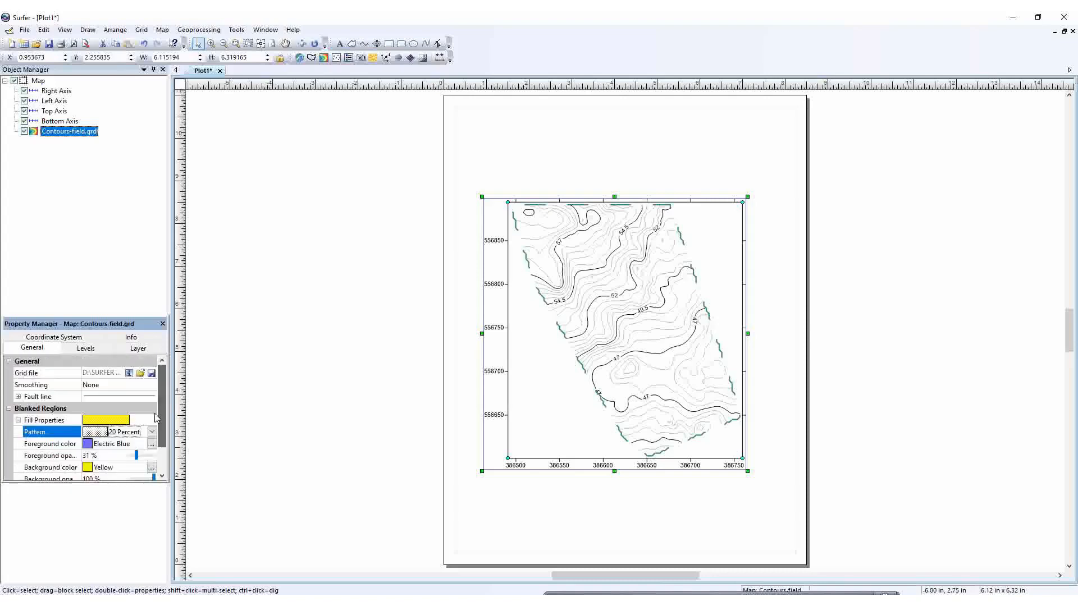
- Try the Logarithmic and Advanced level methods for the contour layer, and return the method to Simple
{"action": "left_click", "coordinate": [86, 349]}
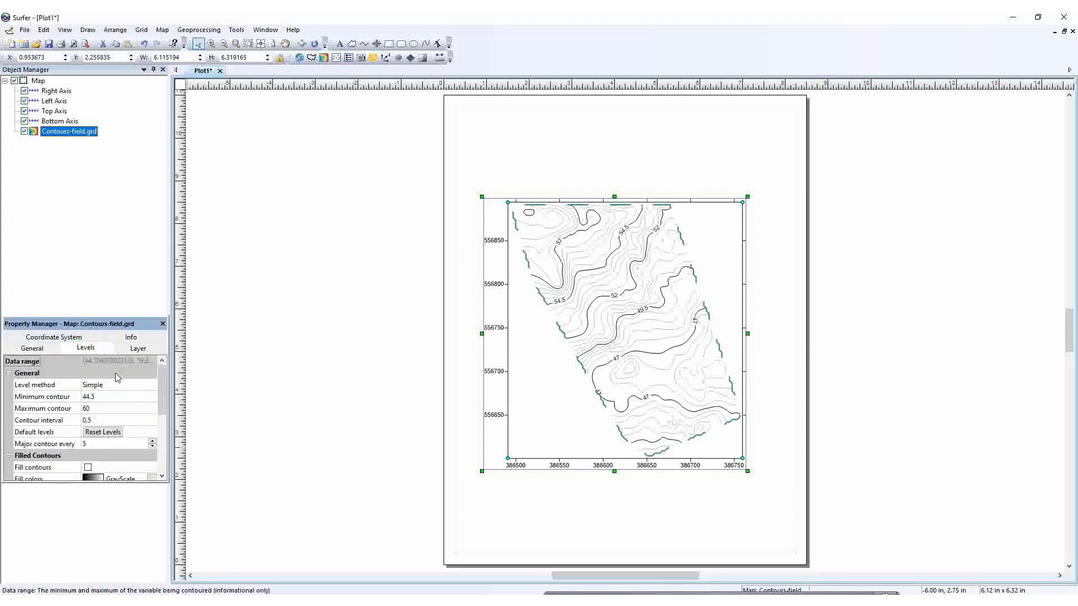
{"action": "mouse_move", "coordinate": [162, 407]}
{"action": "left_mouse_down"}
{"action": "mouse_move", "coordinate": [164, 460]}
{"action": "mouse_move", "coordinate": [159, 396]}
{"action": "left_mouse_up"}
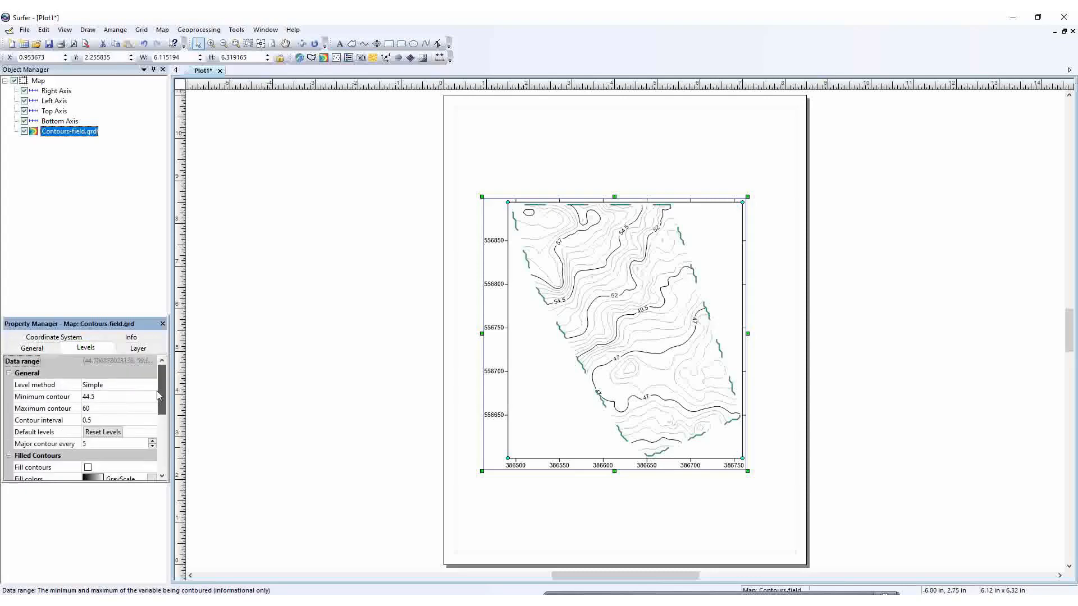
{"action": "left_click", "coordinate": [122, 387]}
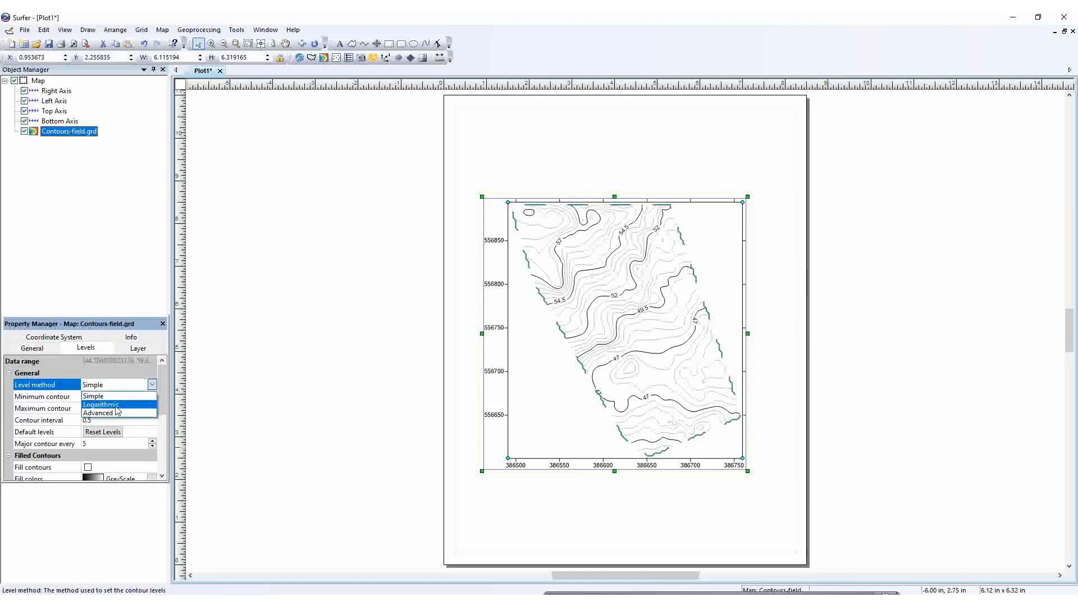
{"action": "left_click", "coordinate": [101, 404]}
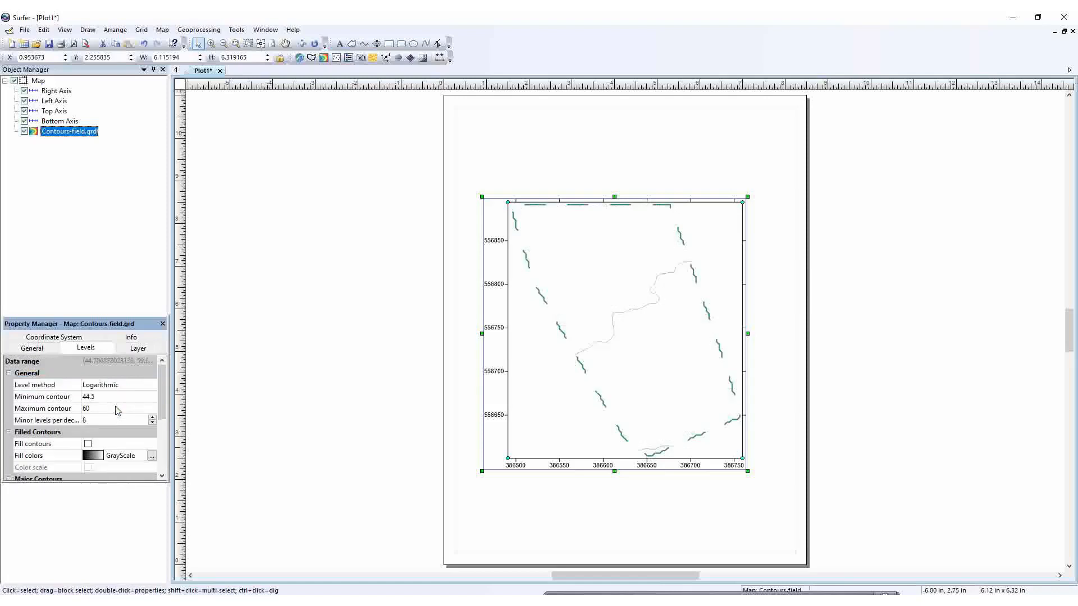
{"action": "left_click", "coordinate": [112, 391]}
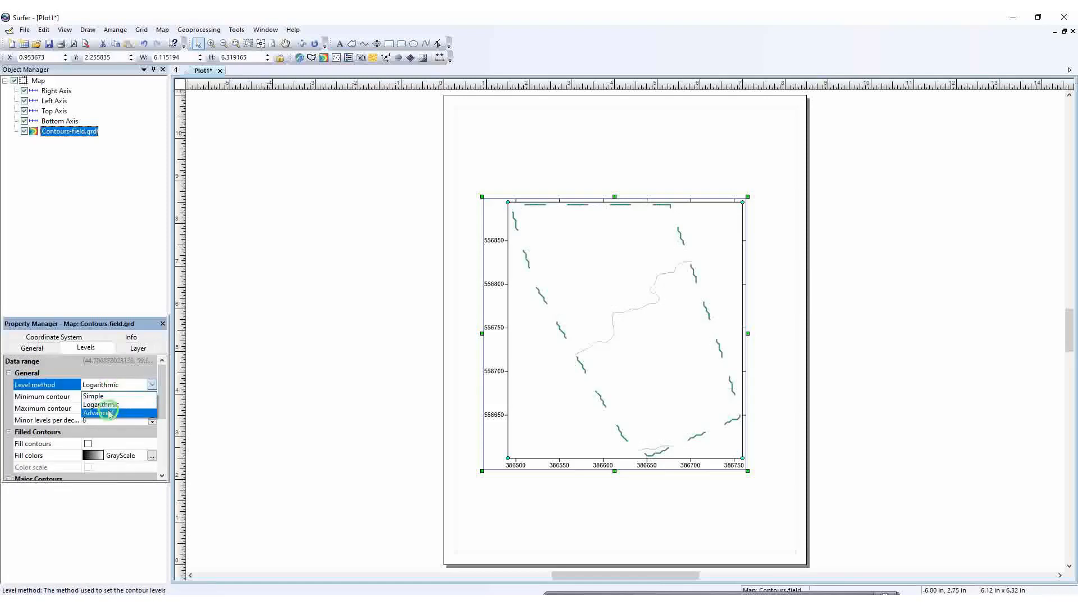
{"action": "left_click", "coordinate": [110, 414]}
{"action": "left_click", "coordinate": [118, 386]}
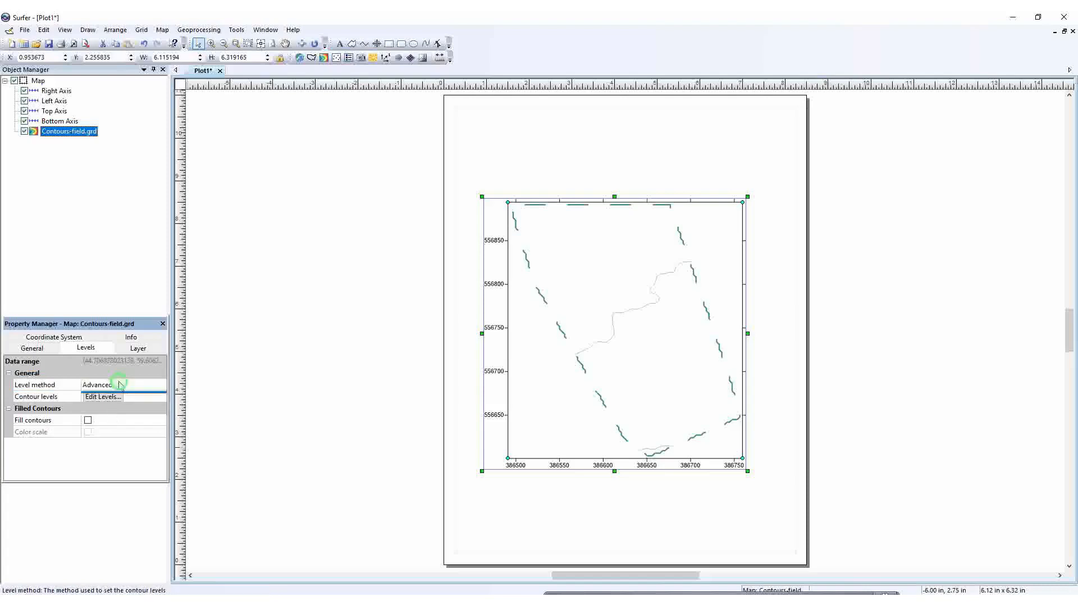
{"action": "left_click", "coordinate": [111, 397]}
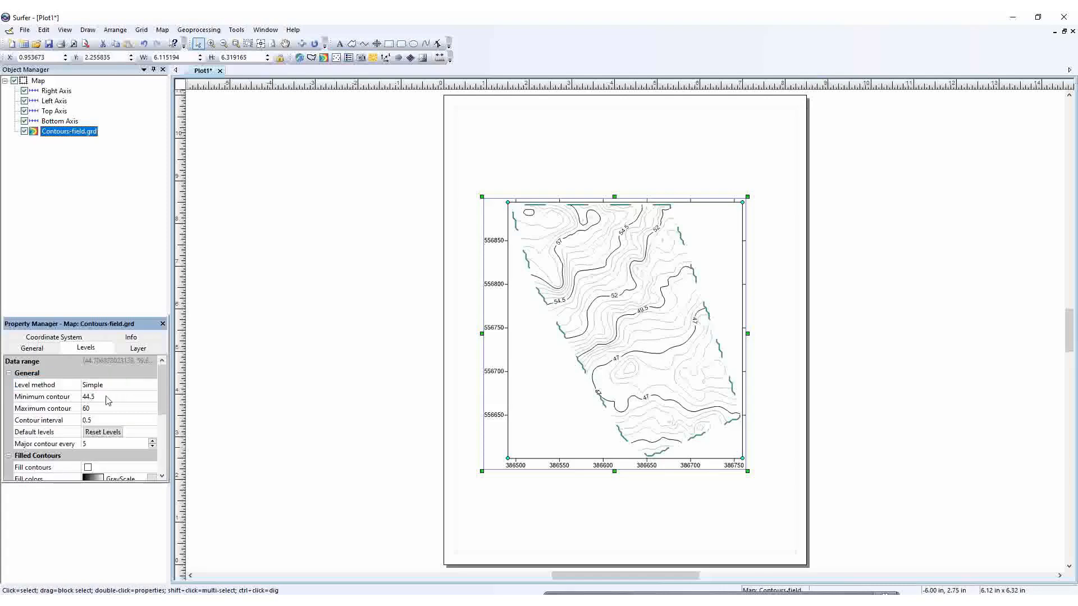
- Try minimum contour levels of 60 and 30 for the contour layer, and restore the minimum to 44.5
{"action": "left_click", "coordinate": [103, 399]}
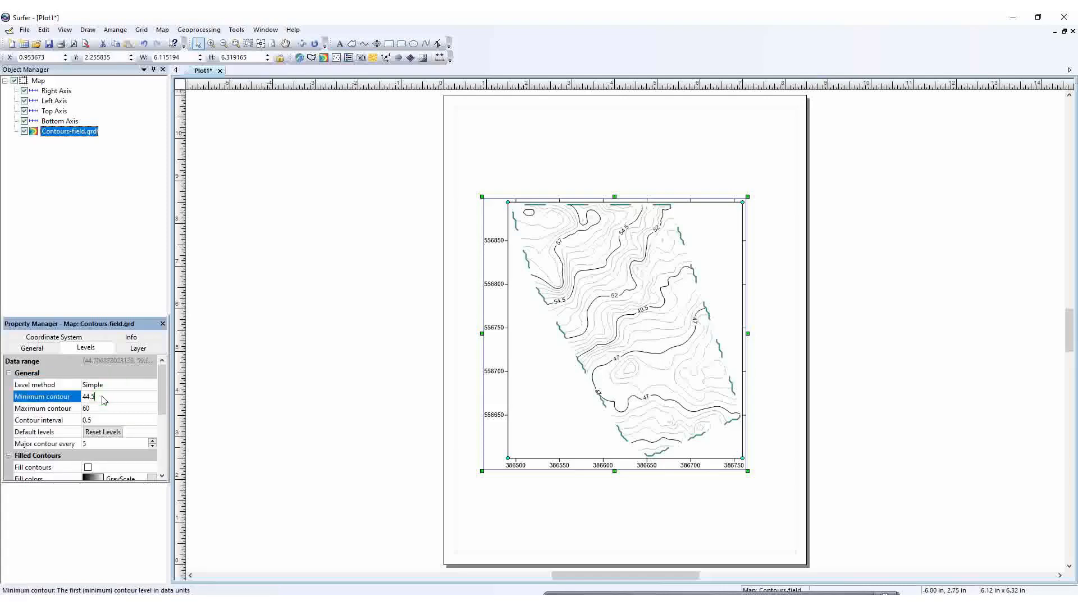
{"action": "double_click", "coordinate": [102, 399]}
{"action": "type", "text": "60"}
{"action": "key", "text": "Down"}
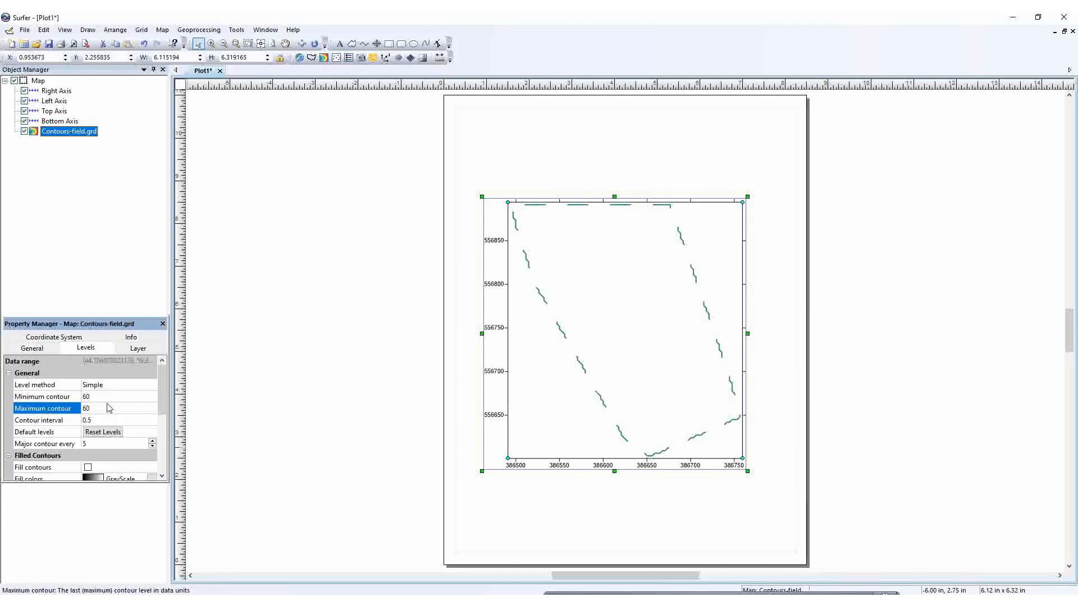
{"action": "left_click", "coordinate": [96, 399]}
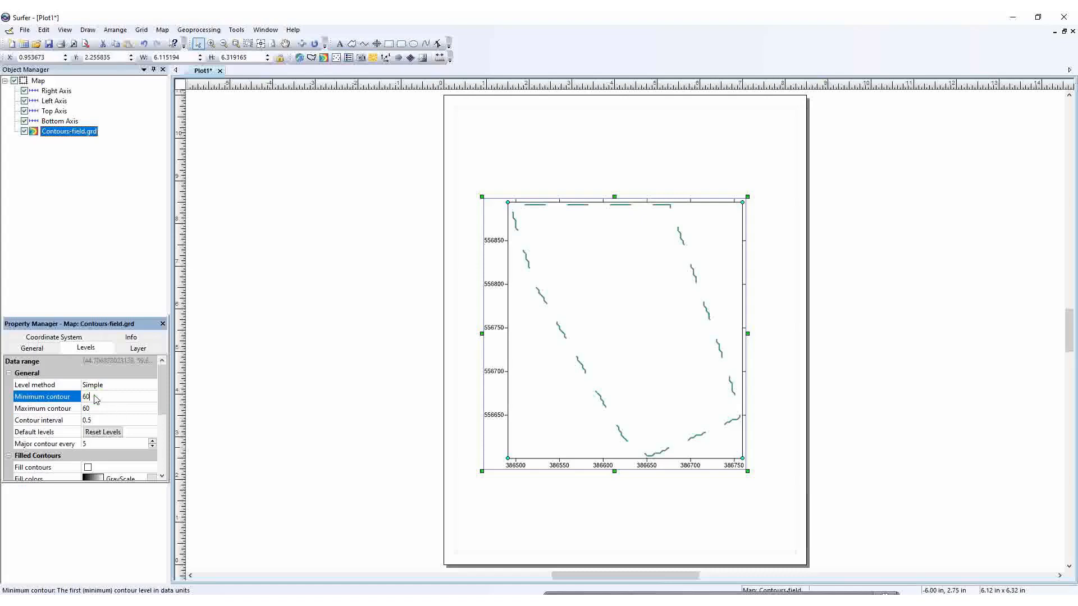
{"action": "type", "text": "3"}
{"action": "left_click", "coordinate": [219, 440]}
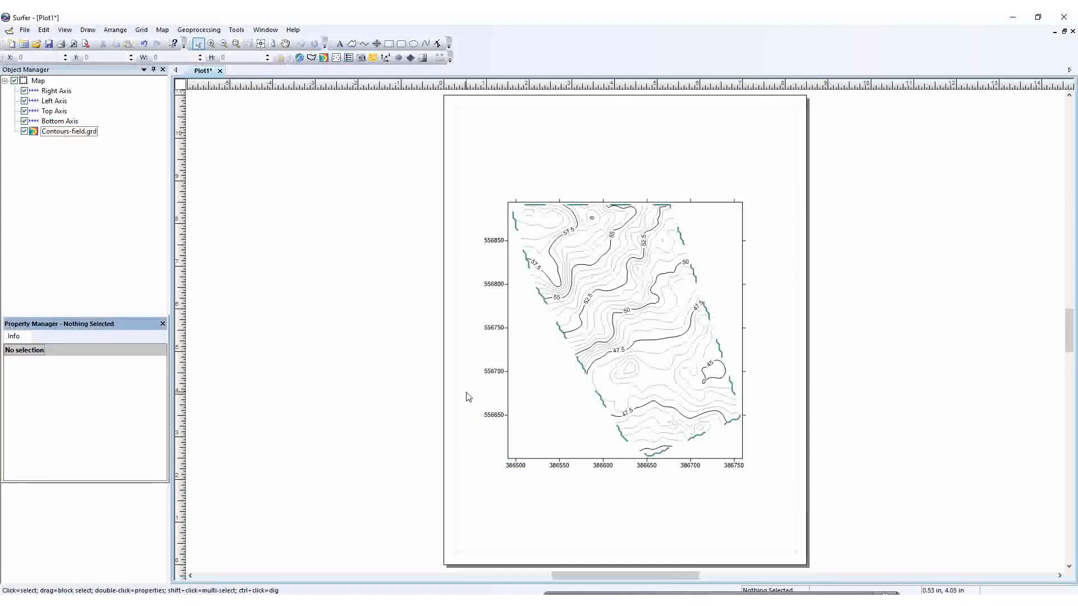
{"action": "left_click", "coordinate": [596, 335]}
{"action": "left_click", "coordinate": [99, 397]}
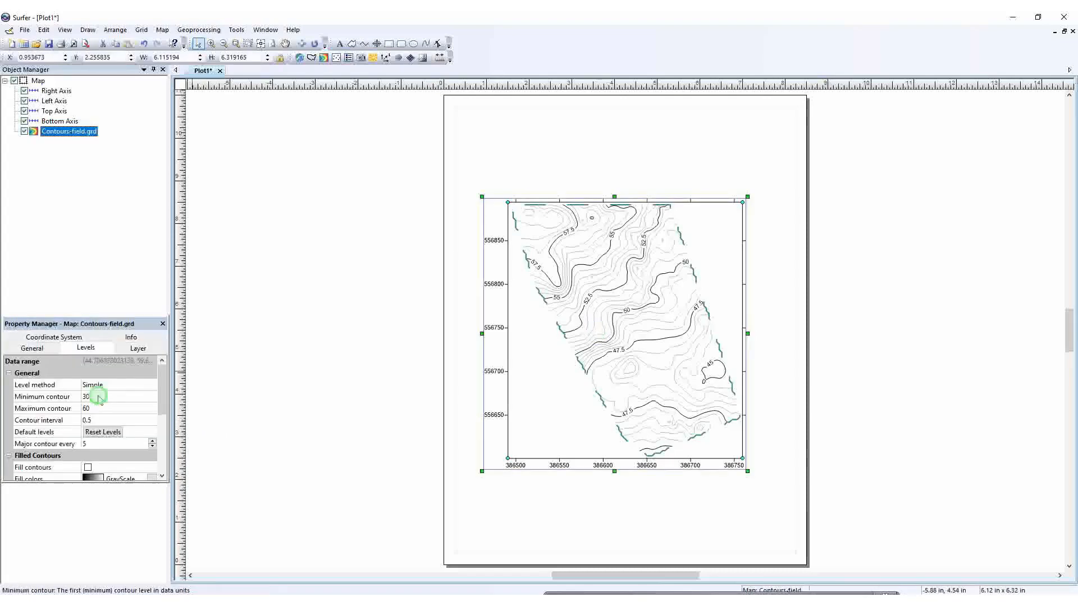
{"action": "key", "text": "BackSpace"}
{"action": "key", "text": "BackSpace"}
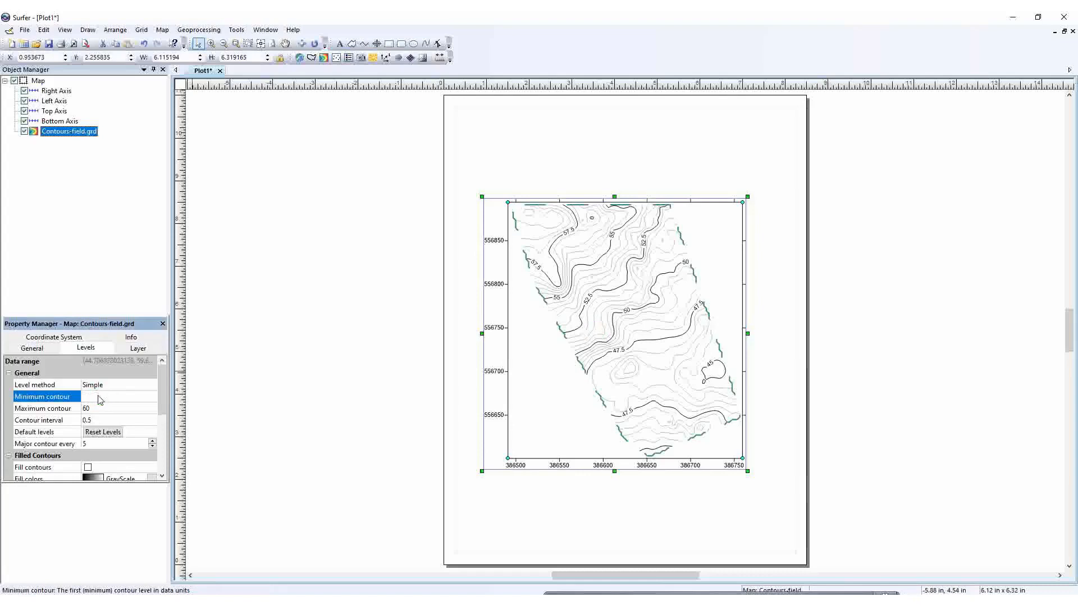
{"action": "type", "text": "44.5"}
- Try maximum contour levels of 70 and 100, and restore the maximum to 60
{"action": "left_click", "coordinate": [105, 410]}
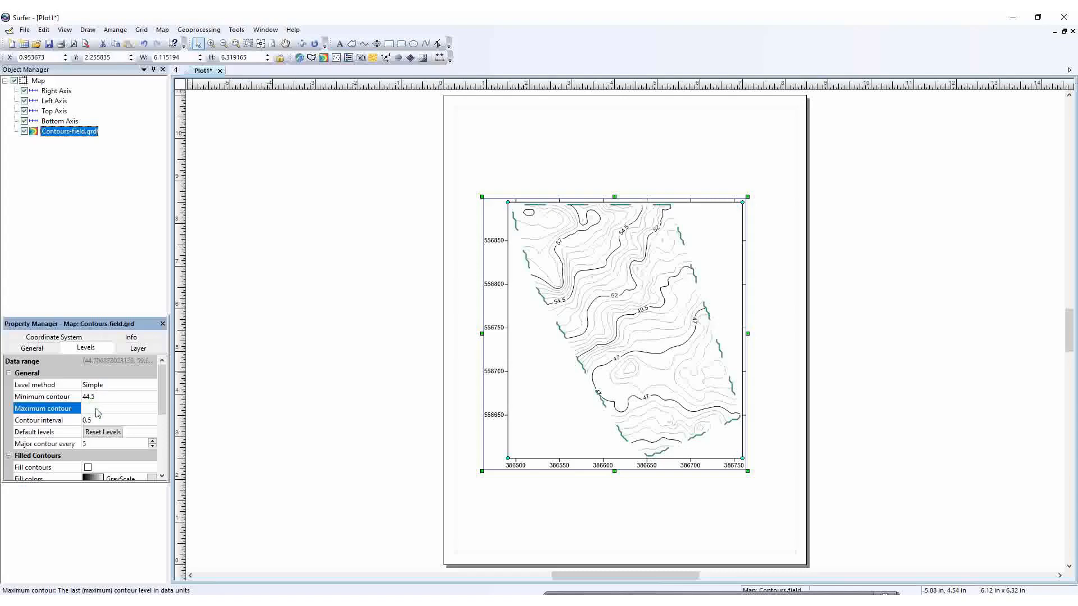
{"action": "type", "text": "70"}
{"action": "left_click", "coordinate": [228, 444]}
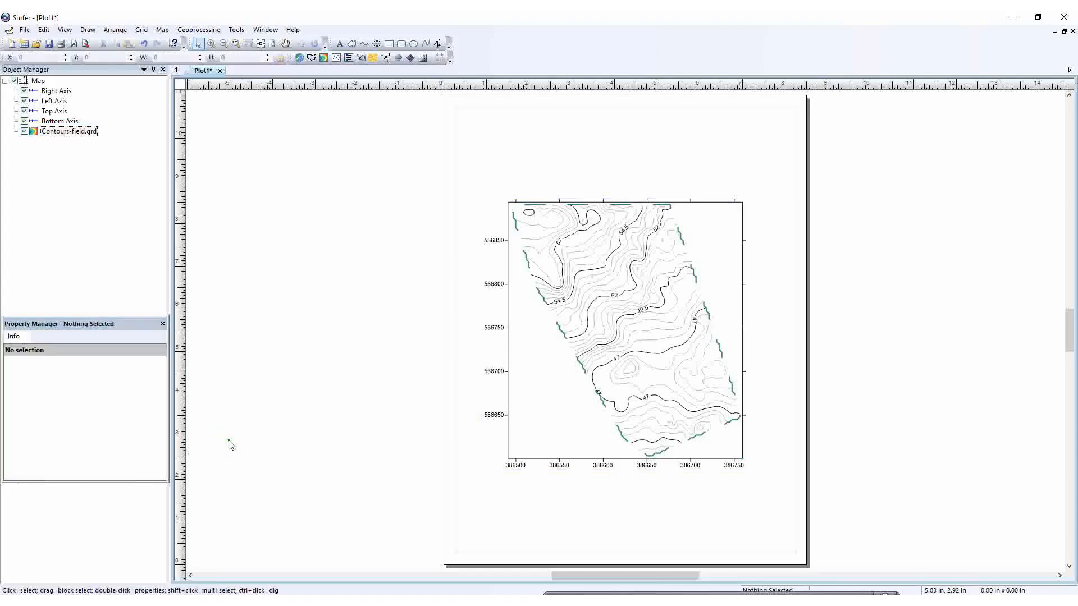
{"action": "left_click", "coordinate": [570, 334]}
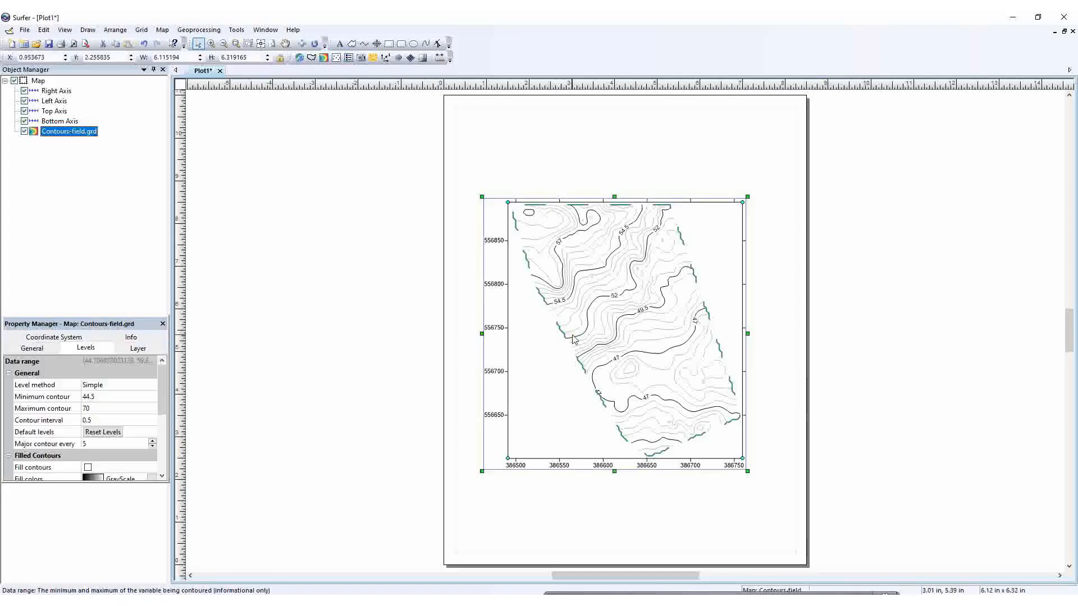
{"action": "left_click", "coordinate": [95, 409]}
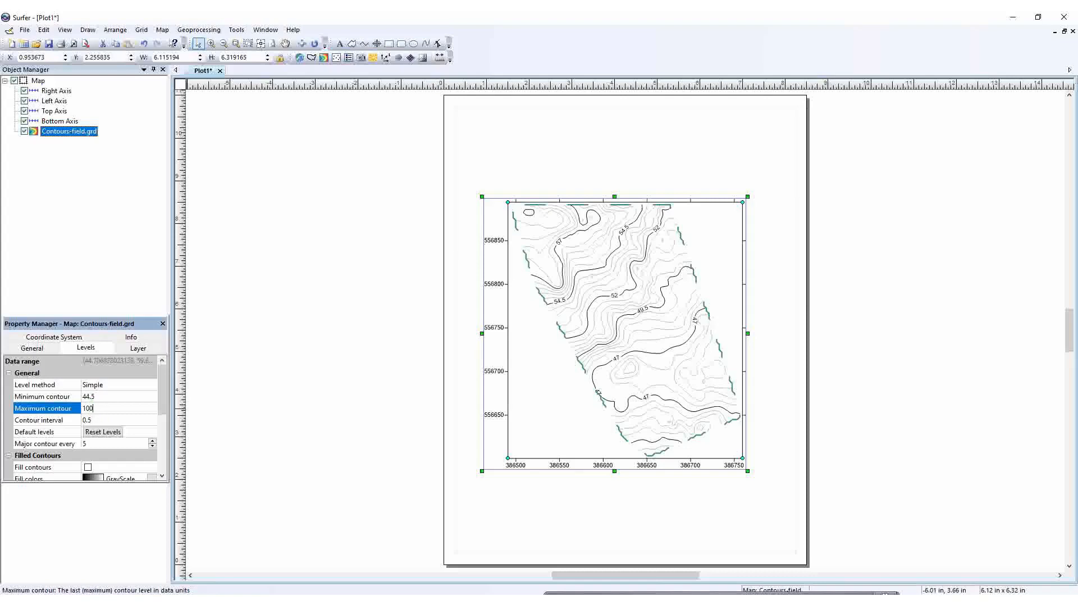
{"action": "left_click", "coordinate": [139, 423]}
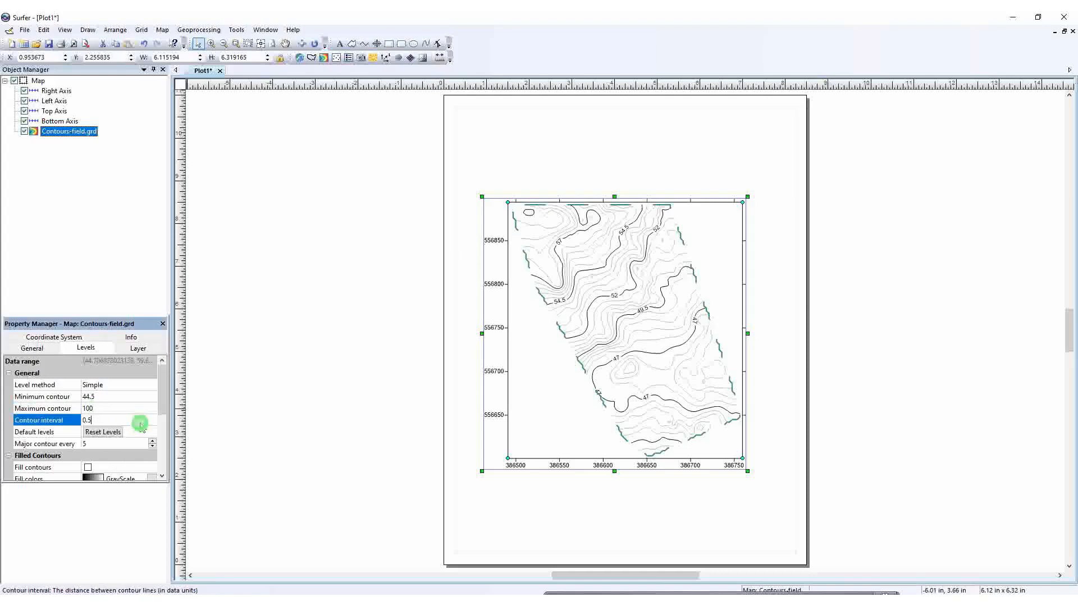
{"action": "left_click", "coordinate": [103, 409]}
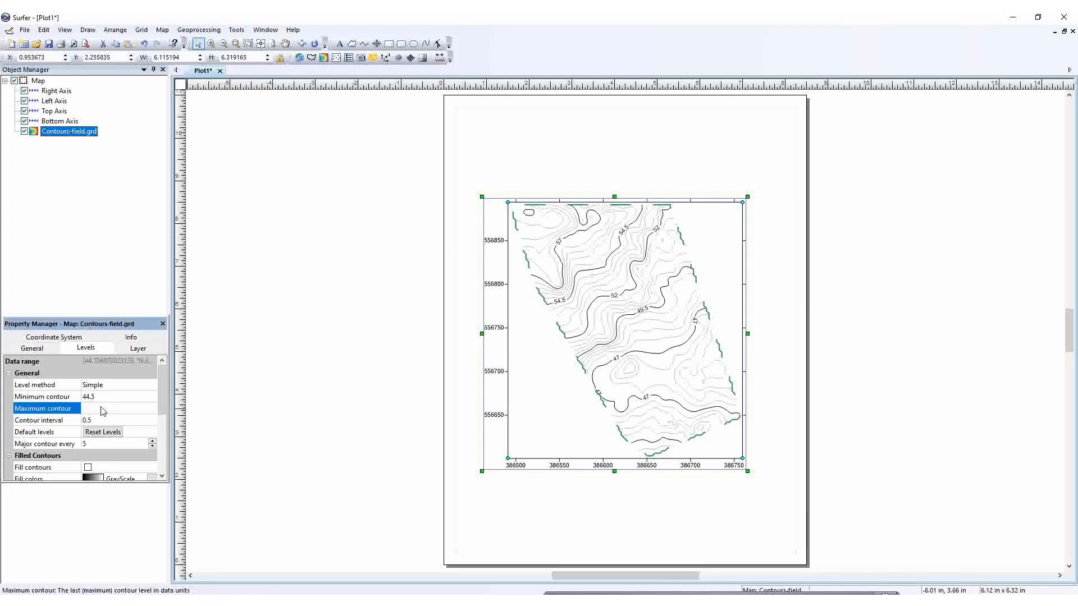
{"action": "type", "text": "60"}
- Try contour intervals of 1, 2 and 3, and restore the interval to 0.5
{"action": "left_click", "coordinate": [114, 421]}
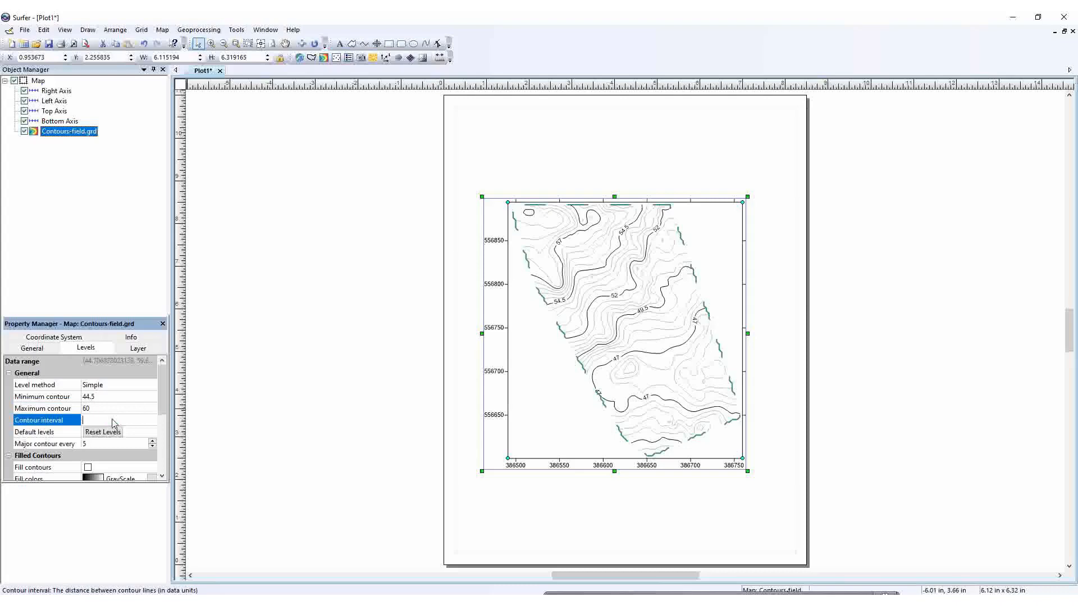
{"action": "type", "text": "1"}
{"action": "left_click", "coordinate": [116, 402]}
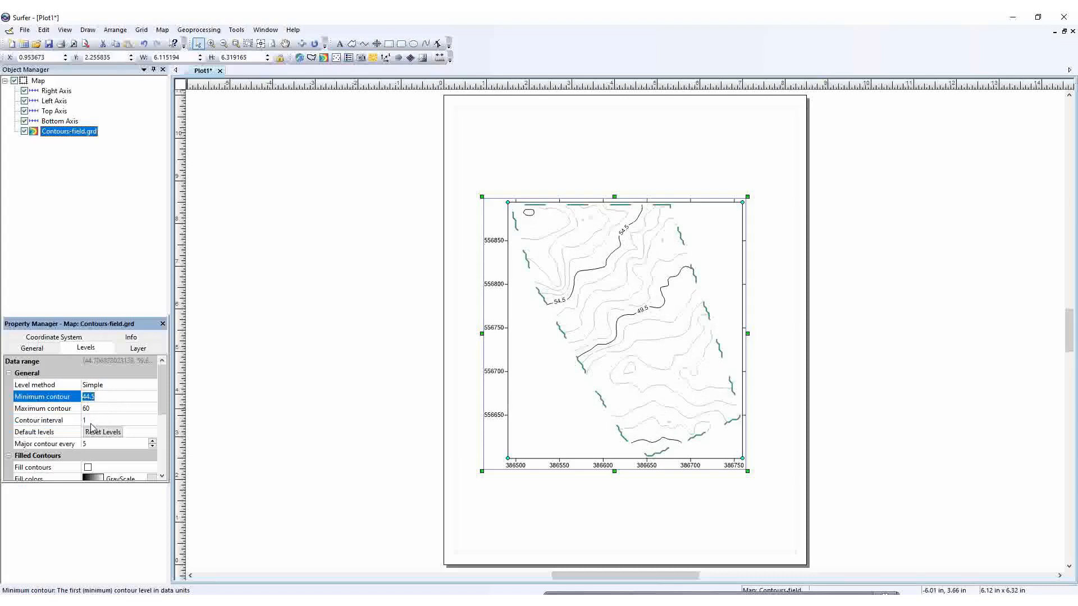
{"action": "key", "text": "Tab"}
{"action": "key", "text": "BackSpace"}
{"action": "type", "text": "2"}
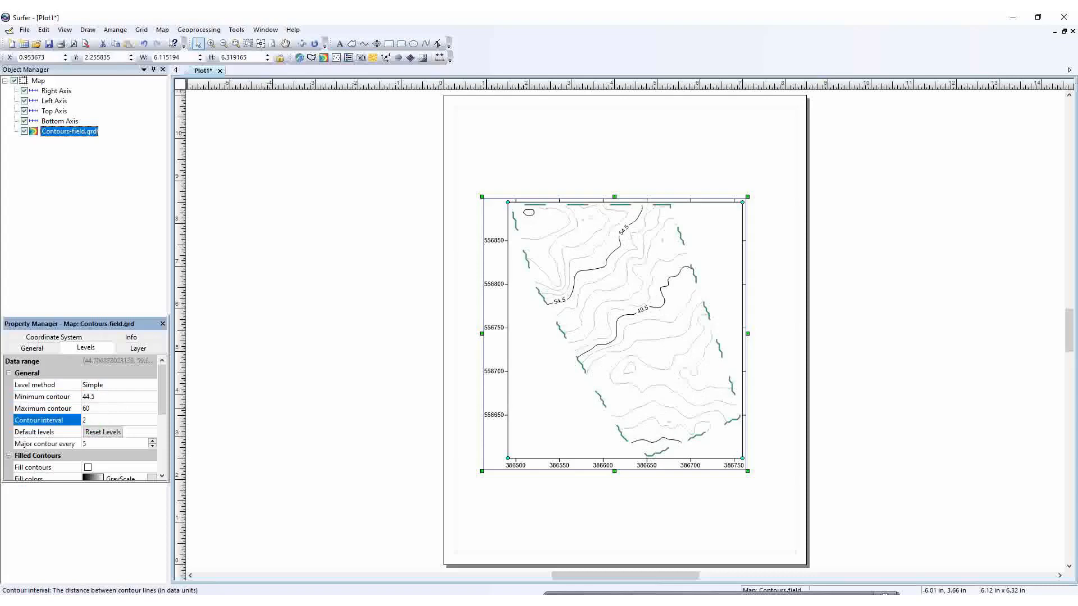
{"action": "left_click", "coordinate": [117, 399]}
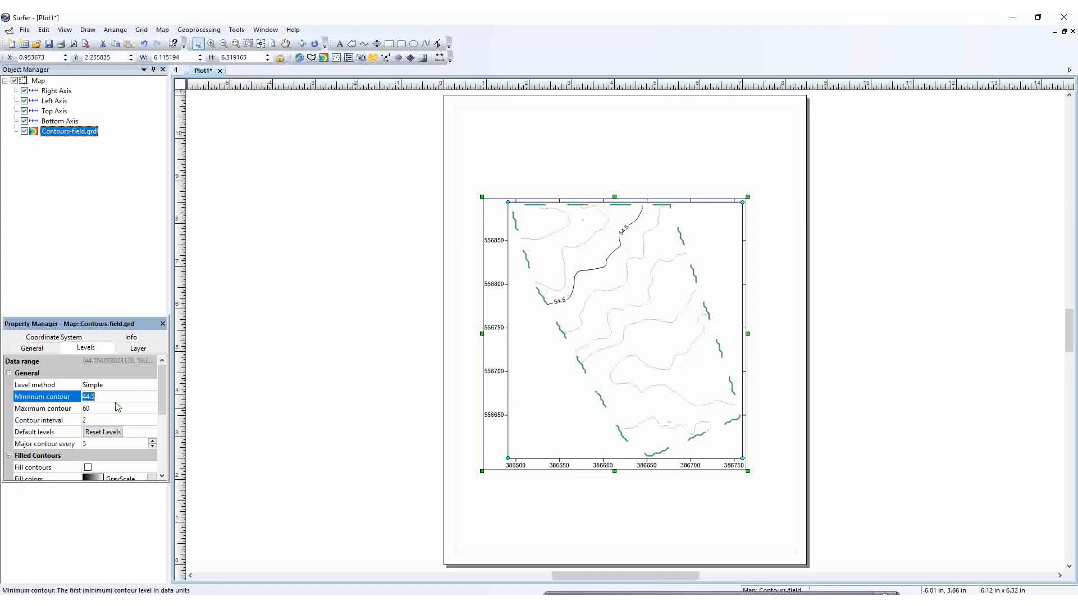
{"action": "left_click", "coordinate": [97, 418]}
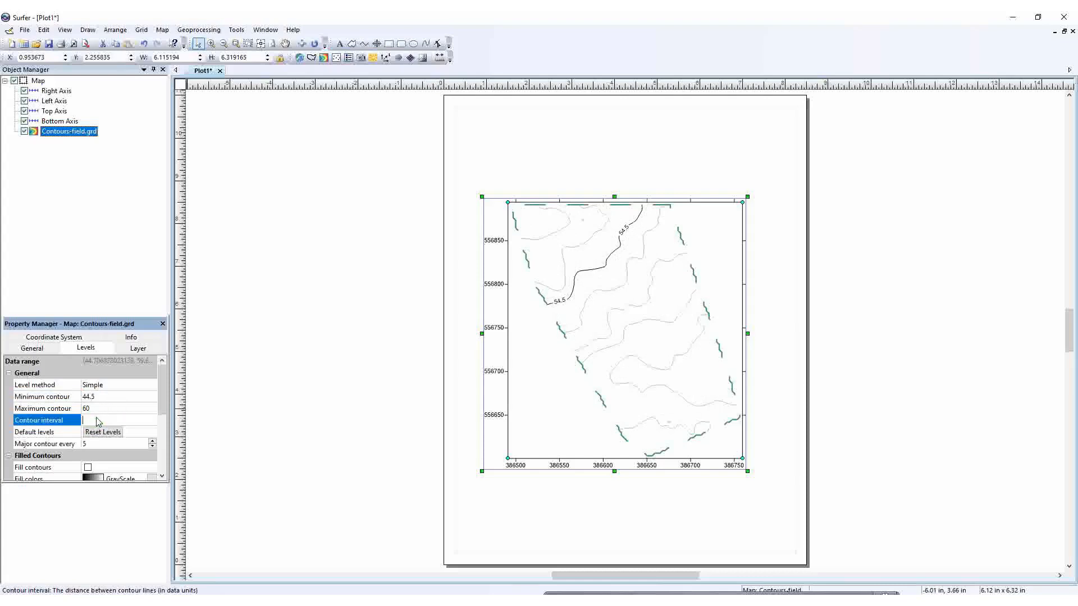
{"action": "type", "text": "3"}
{"action": "left_click", "coordinate": [110, 408]}
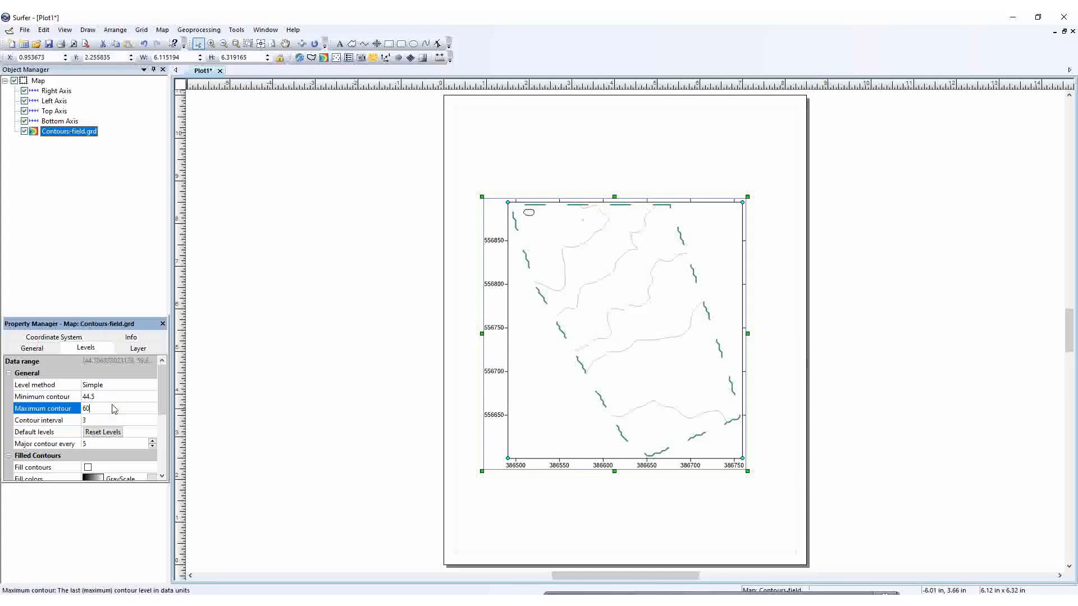
{"action": "left_click", "coordinate": [100, 420]}
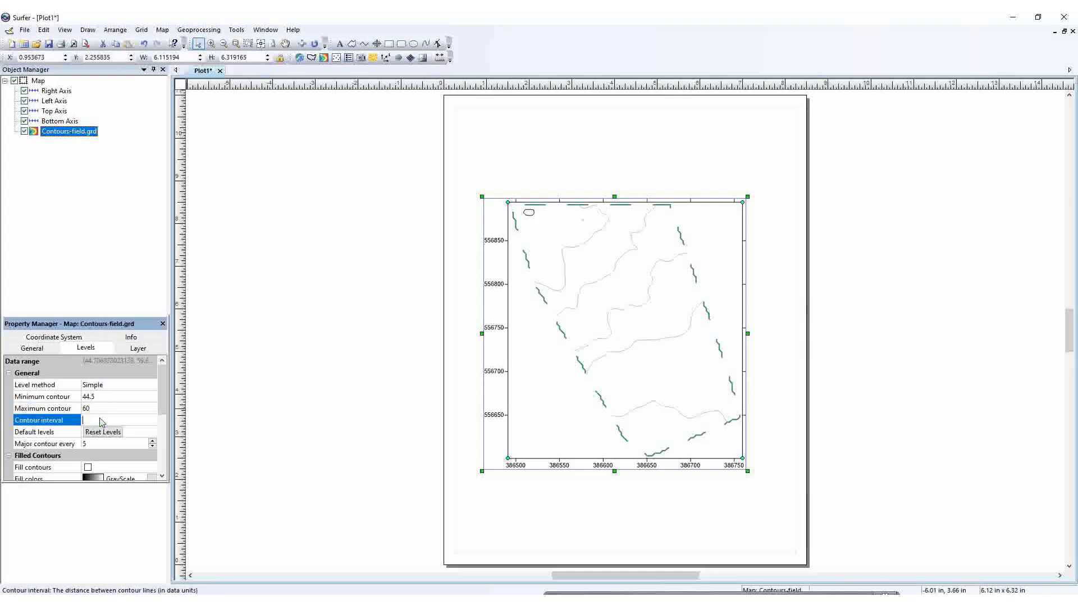
{"action": "type", "text": "0.5"}
{"action": "left_click", "coordinate": [126, 409]}
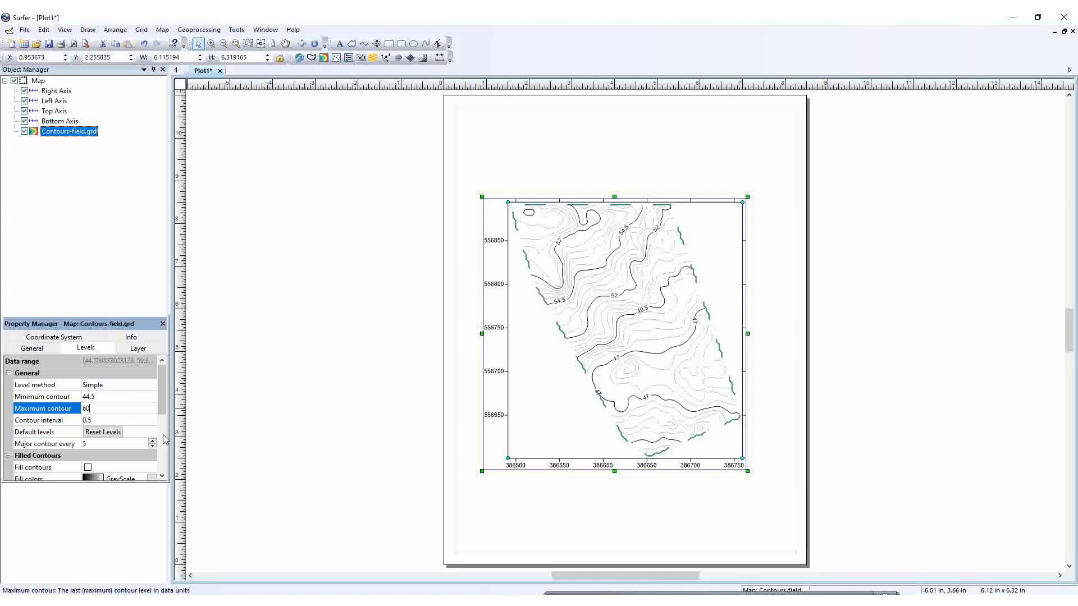
- Try higher major contour frequencies of 7, 10 and 14 for the contour layer, and restore the frequency to every 5
{"action": "scroll", "coordinate": [159, 407], "scroll_direction": "down", "scroll_amount": 1}
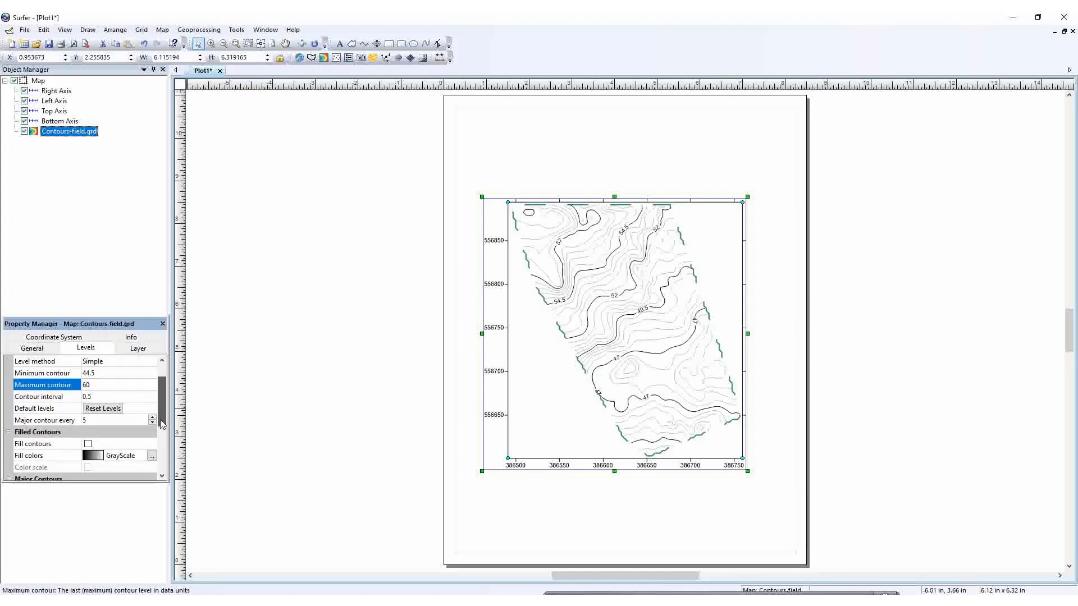
{"action": "left_click", "coordinate": [115, 420]}
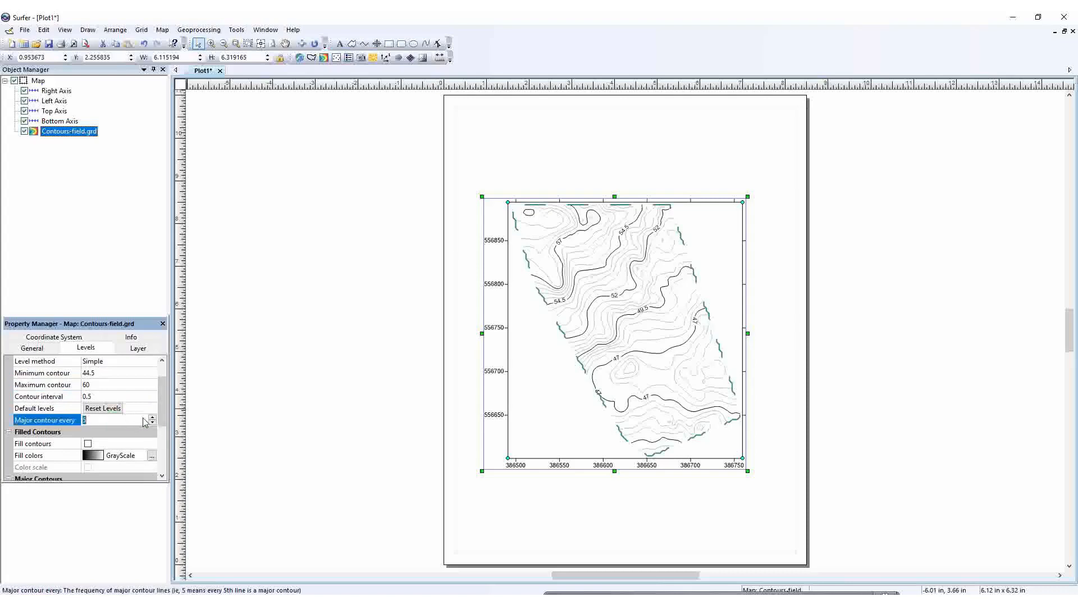
{"action": "left_click", "coordinate": [152, 419]}
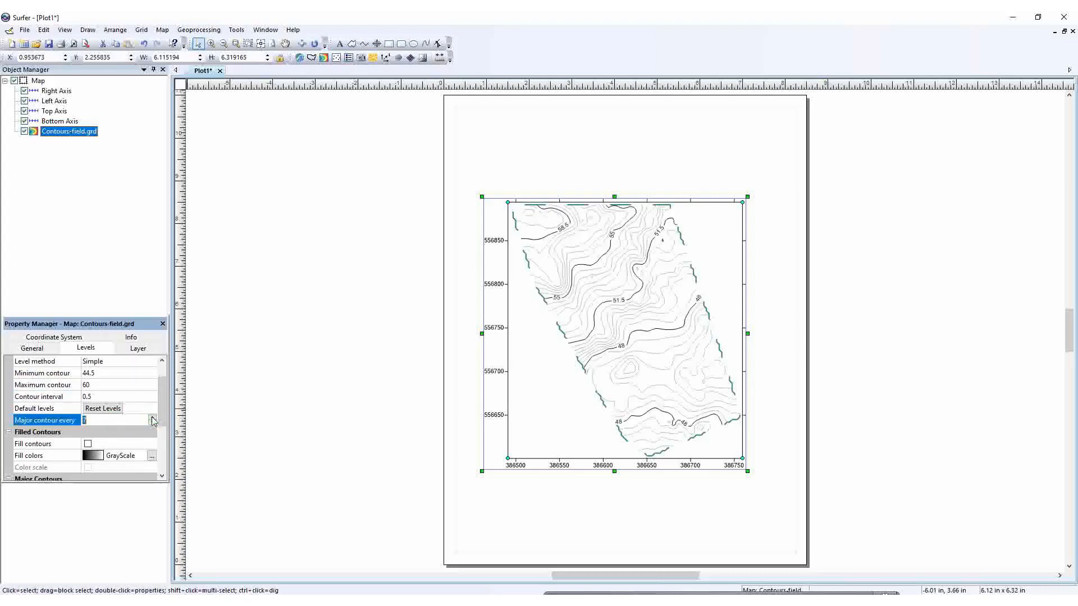
{"action": "left_click", "coordinate": [152, 418]}
{"action": "left_click", "coordinate": [152, 418]}
{"action": "left_click", "coordinate": [152, 418]}
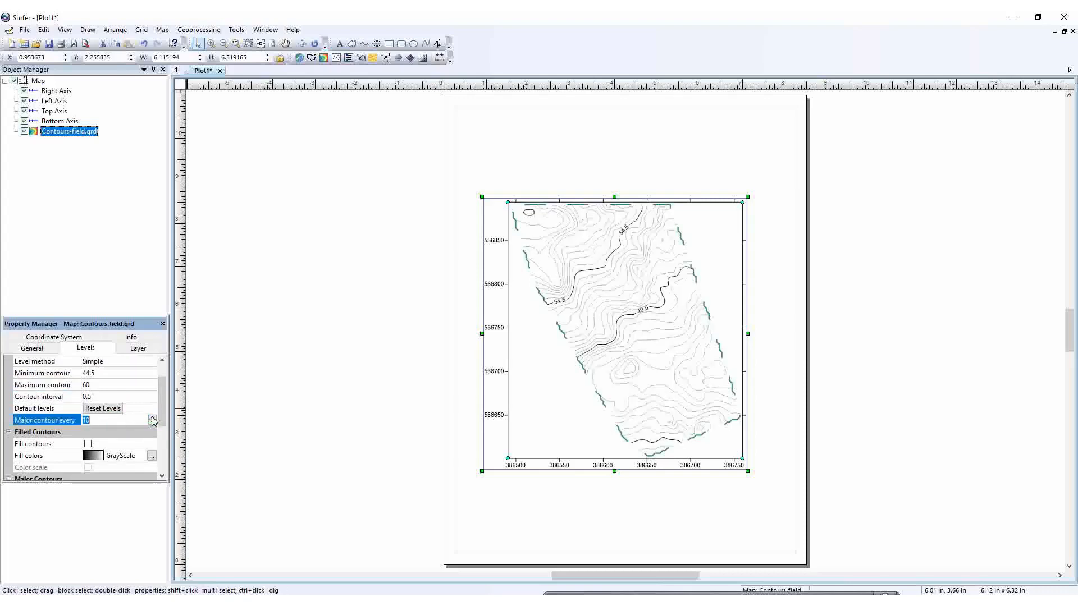
{"action": "left_click", "coordinate": [152, 418]}
{"action": "left_click", "coordinate": [153, 418]}
{"action": "left_click", "coordinate": [152, 418]}
{"action": "left_click", "coordinate": [152, 418]}
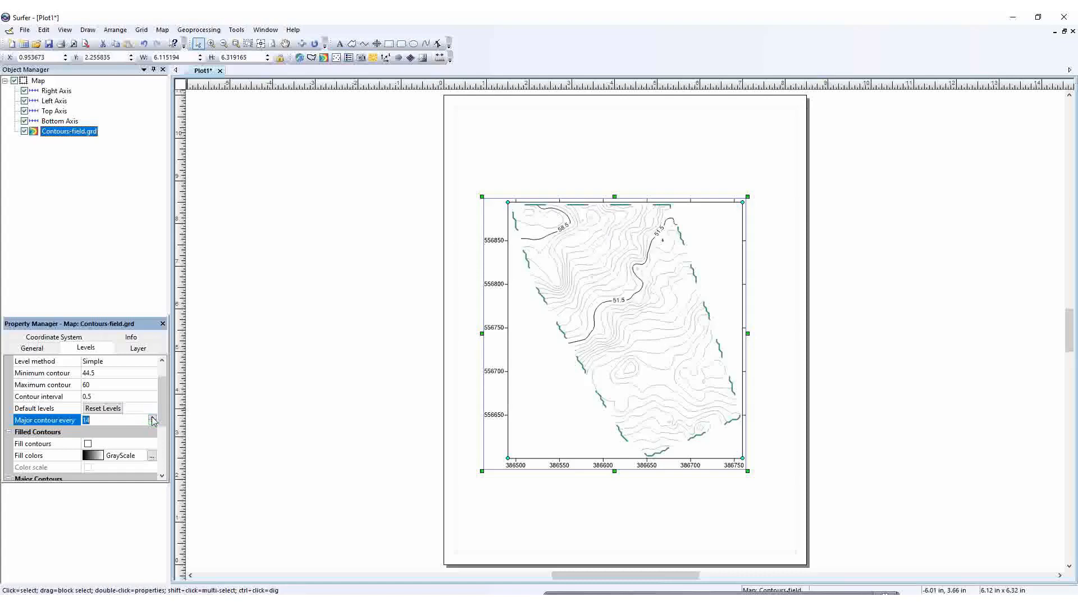
{"action": "left_click", "coordinate": [152, 418]}
{"action": "left_click", "coordinate": [152, 423]}
{"action": "left_click", "coordinate": [152, 423]}
{"action": "left_click", "coordinate": [152, 423]}
{"action": "left_click", "coordinate": [152, 422]}
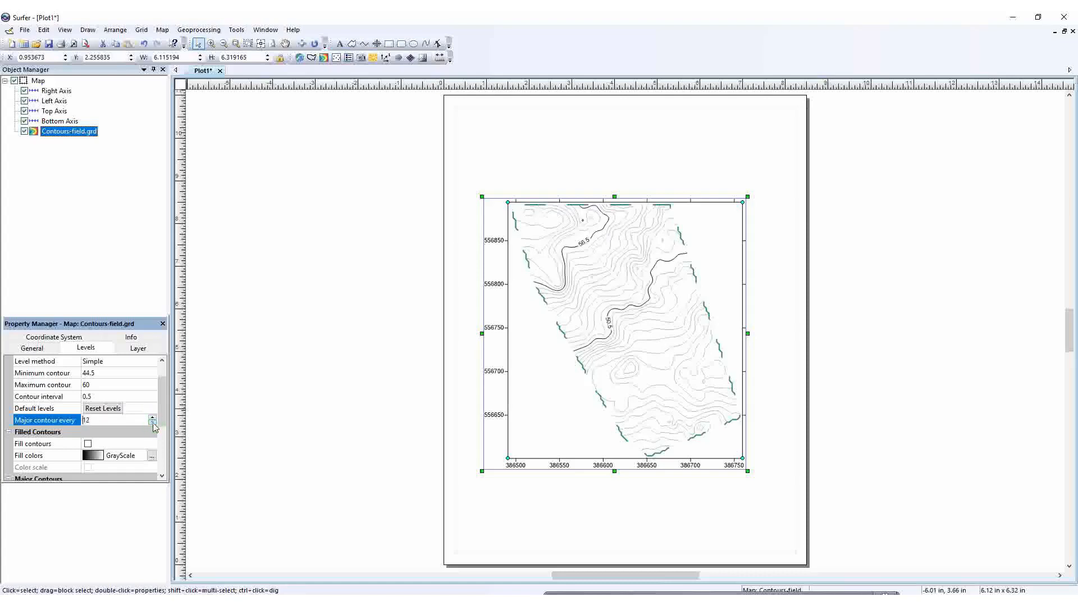
{"action": "left_click", "coordinate": [152, 422]}
{"action": "left_click", "coordinate": [152, 423]}
{"action": "left_click", "coordinate": [152, 423]}
{"action": "left_click", "coordinate": [152, 423]}
{"action": "left_click", "coordinate": [152, 423]}
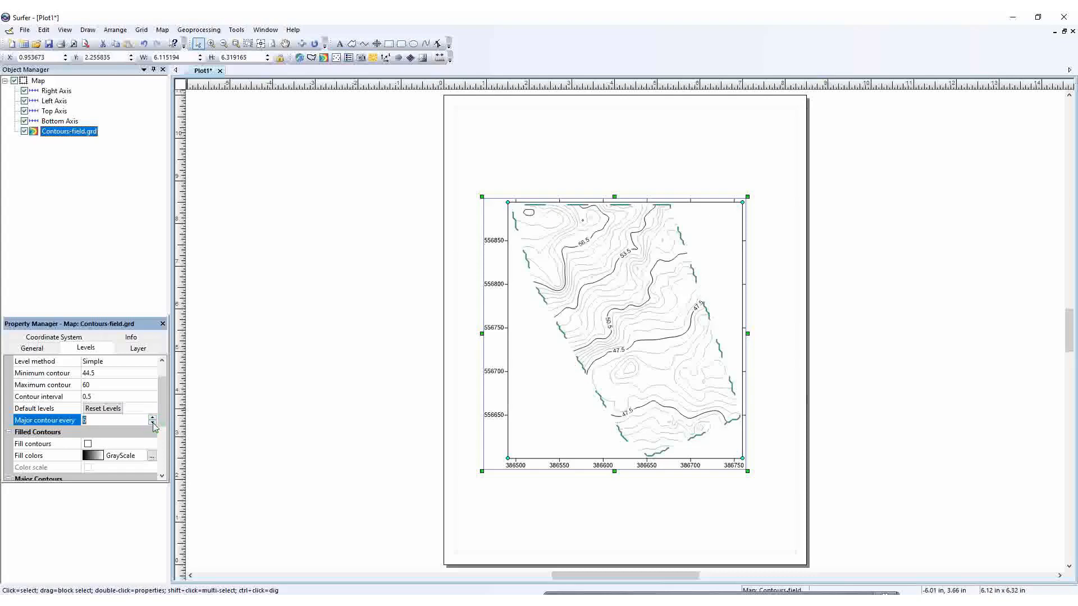
{"action": "left_click", "coordinate": [152, 423]}
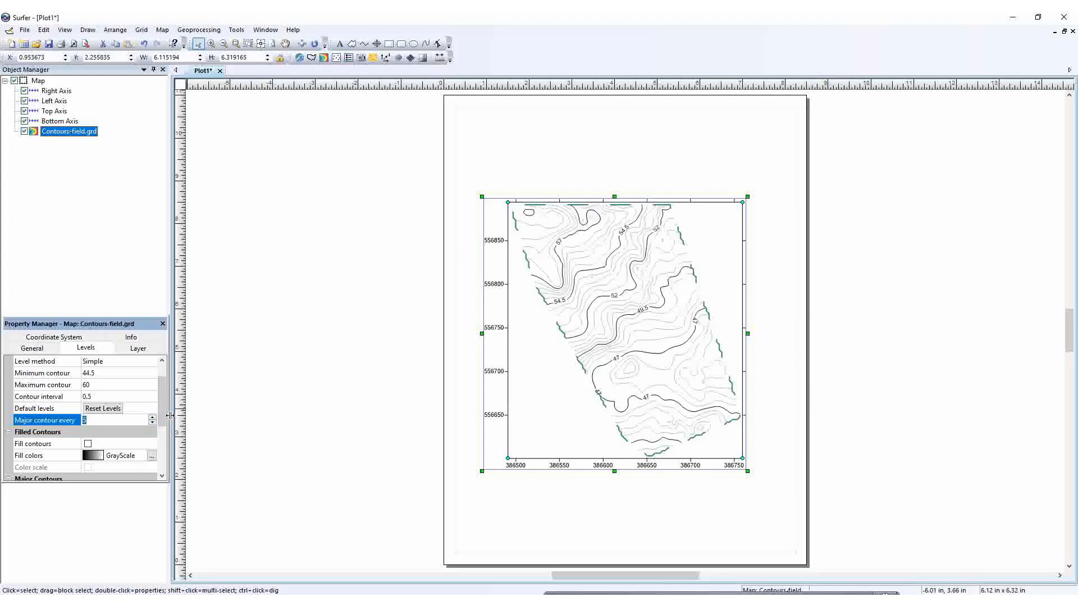
- Try the GrayScale contour fill by switching it on and off several times, and leave the fill off
{"action": "scroll", "coordinate": [163, 418], "scroll_direction": "down", "scroll_amount": 2}
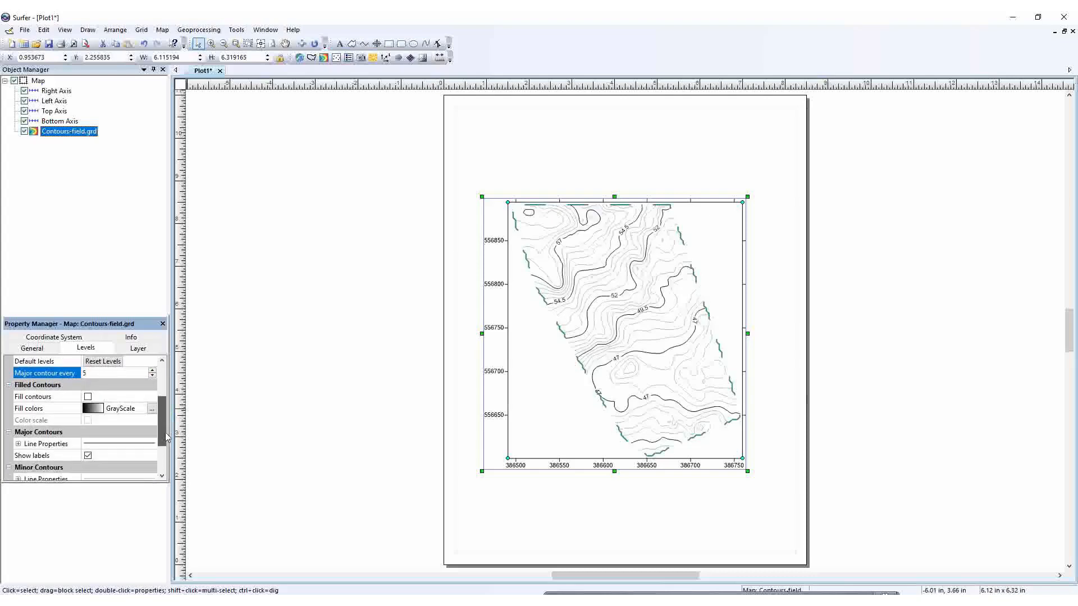
{"action": "left_click", "coordinate": [87, 397]}
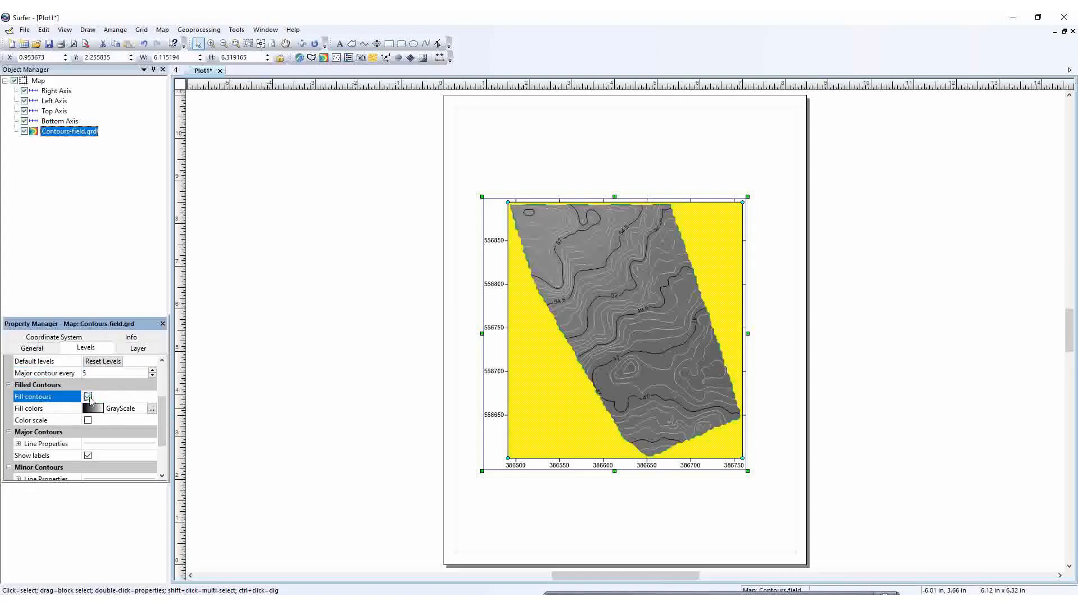
{"action": "left_click", "coordinate": [88, 397]}
{"action": "left_click", "coordinate": [88, 397]}
{"action": "left_click", "coordinate": [87, 397]}
{"action": "left_click", "coordinate": [88, 396]}
{"action": "left_click", "coordinate": [87, 397]}
{"action": "left_click", "coordinate": [87, 397]}
{"action": "left_click", "coordinate": [88, 396]}
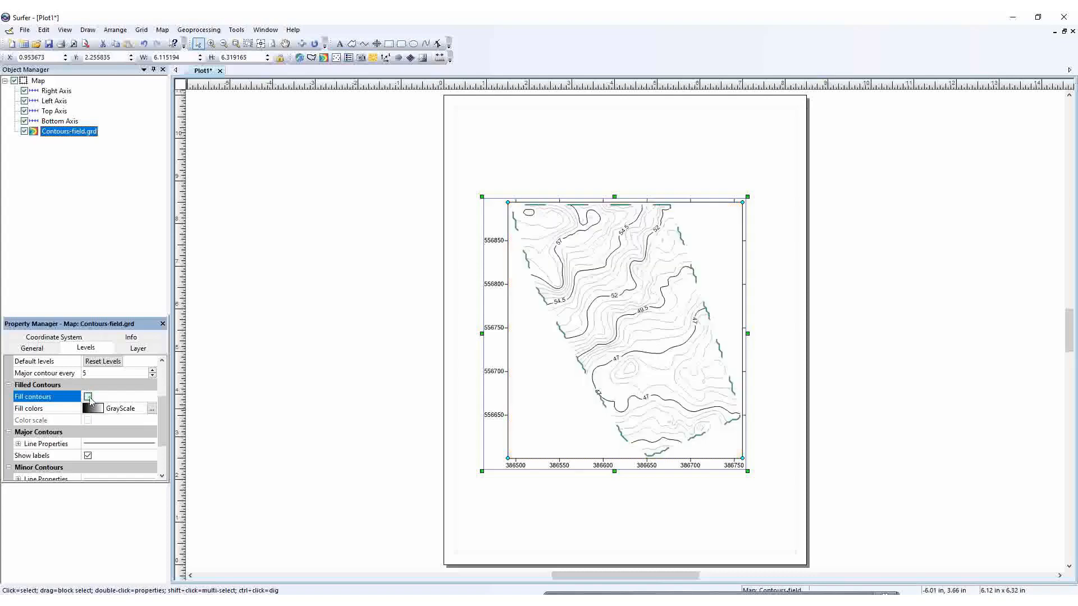
- Set the contour layer's fill colormap to the Terrain preset
{"action": "left_click", "coordinate": [151, 409]}
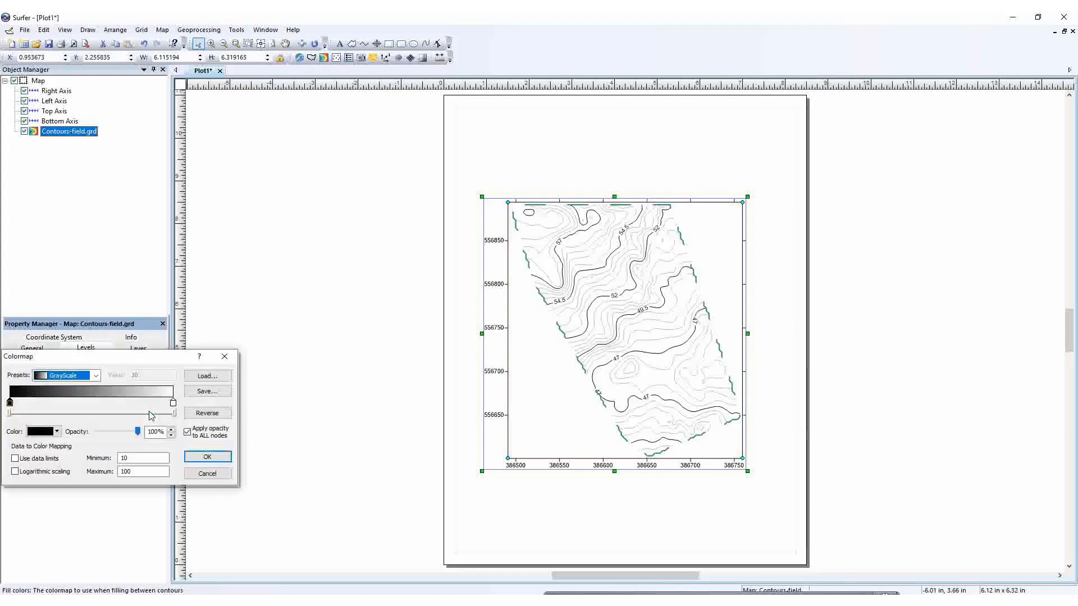
{"action": "left_click", "coordinate": [97, 377]}
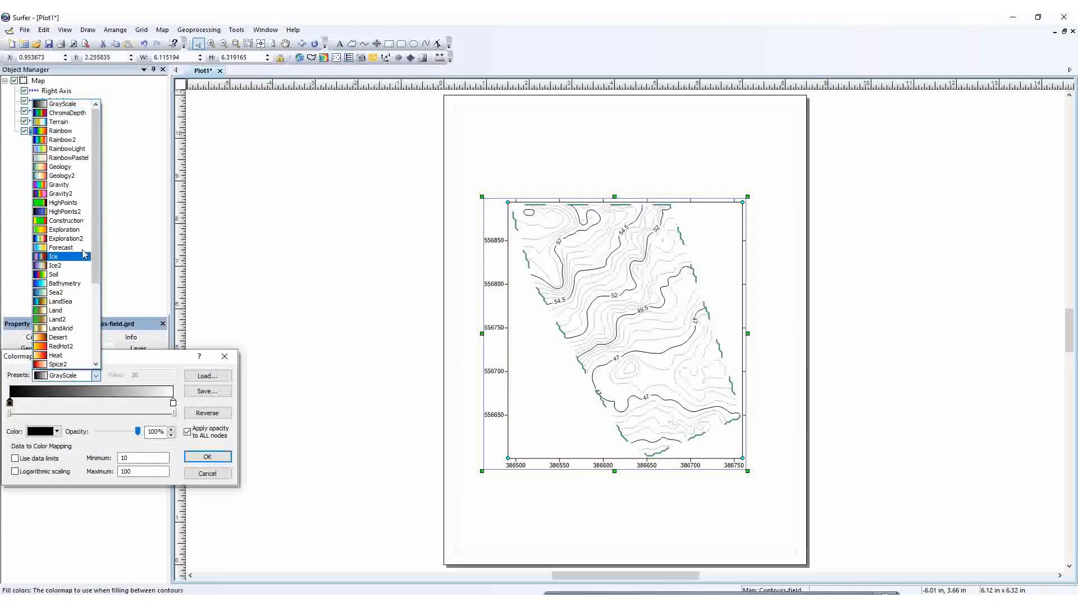
{"action": "left_click", "coordinate": [44, 123]}
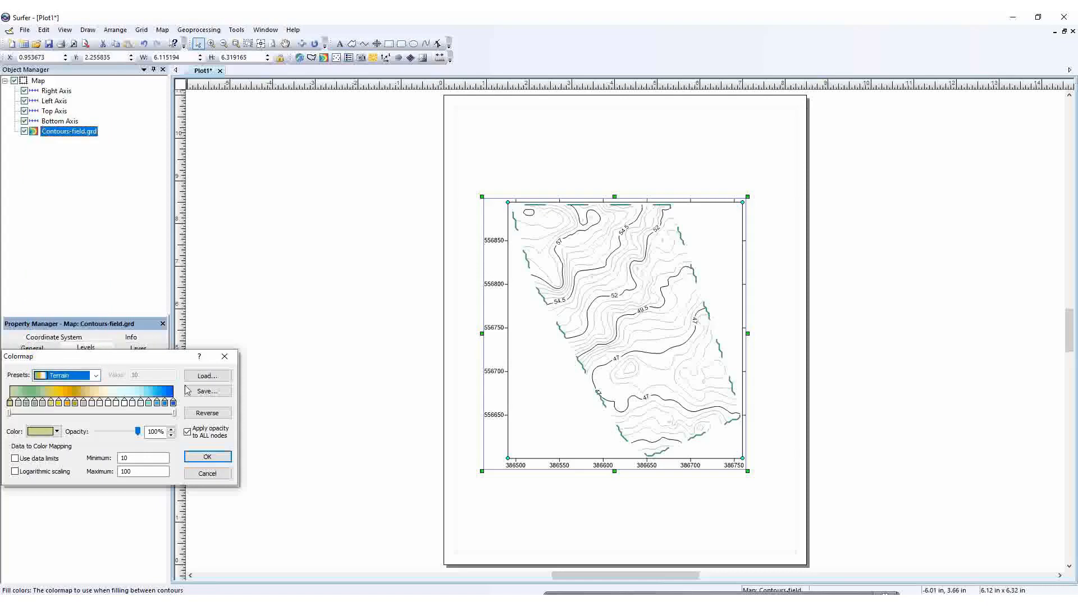
{"action": "left_click", "coordinate": [207, 456]}
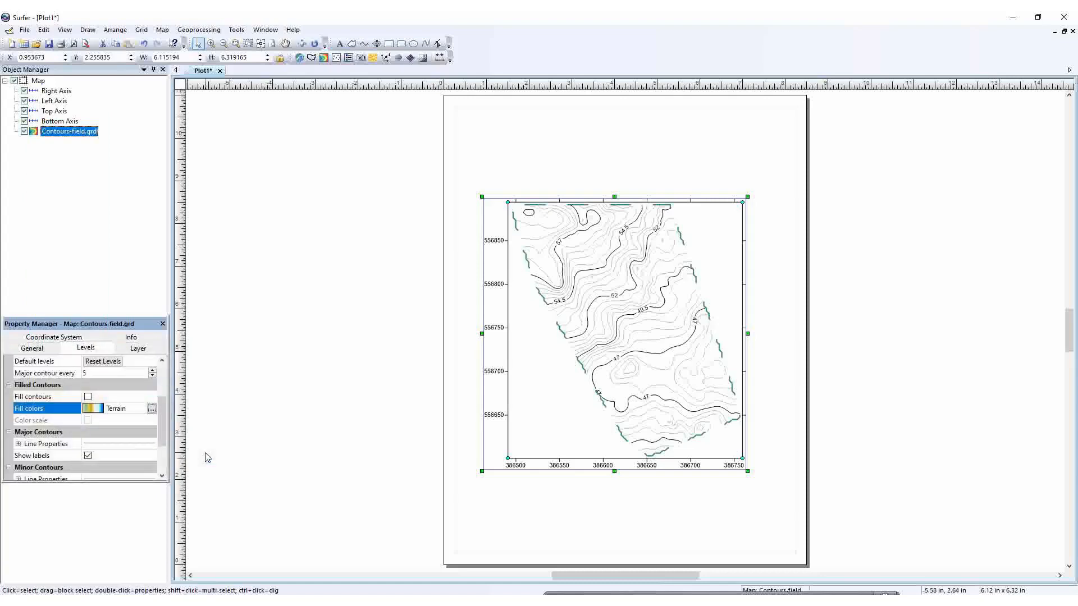
- Preview the Terrain fill on the contour map by toggling the contour fill, and leave it off
{"action": "left_click", "coordinate": [89, 397]}
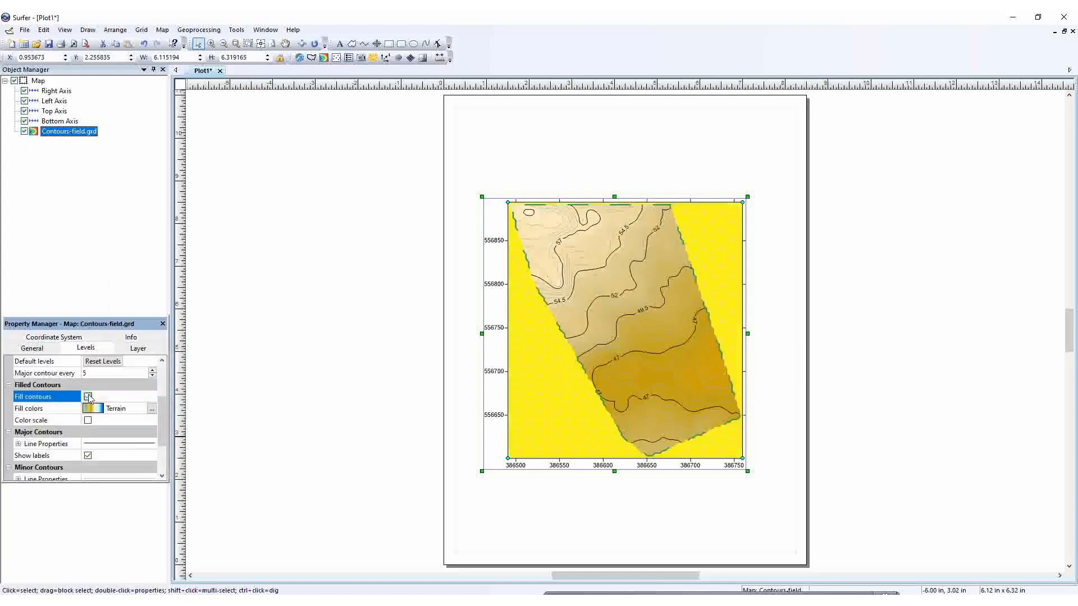
{"action": "left_click", "coordinate": [89, 397]}
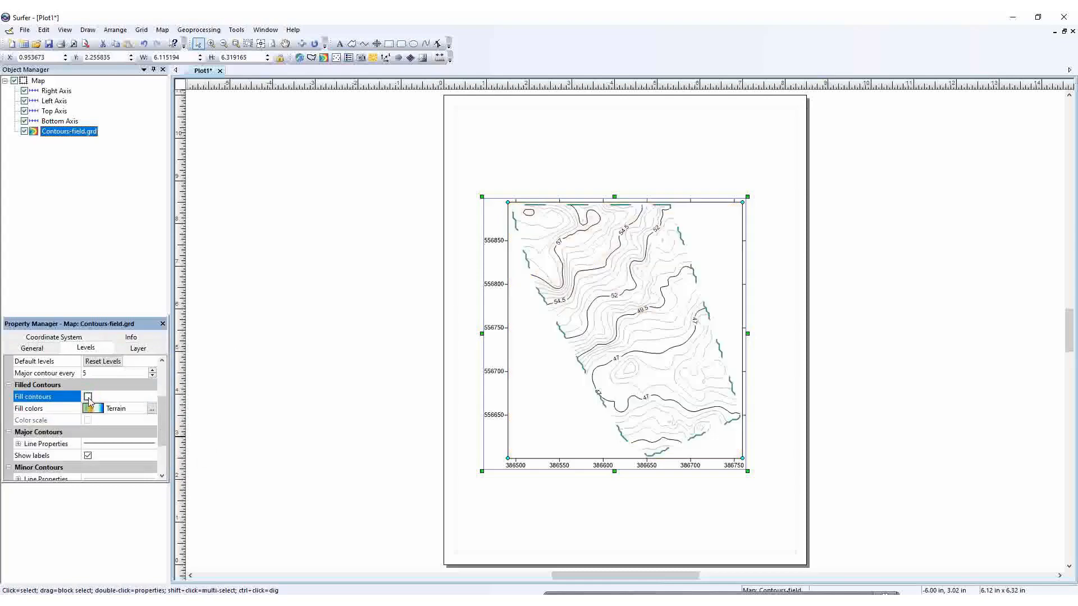
{"action": "left_click", "coordinate": [88, 397]}
{"action": "left_click", "coordinate": [88, 396]}
- Pick Terrain again as the contour fill colors and turn on the contour fill
{"action": "mouse_move", "coordinate": [162, 425]}
{"action": "left_mouse_down"}
{"action": "mouse_move", "coordinate": [162, 443]}
{"action": "mouse_move", "coordinate": [162, 432]}
{"action": "left_mouse_up"}
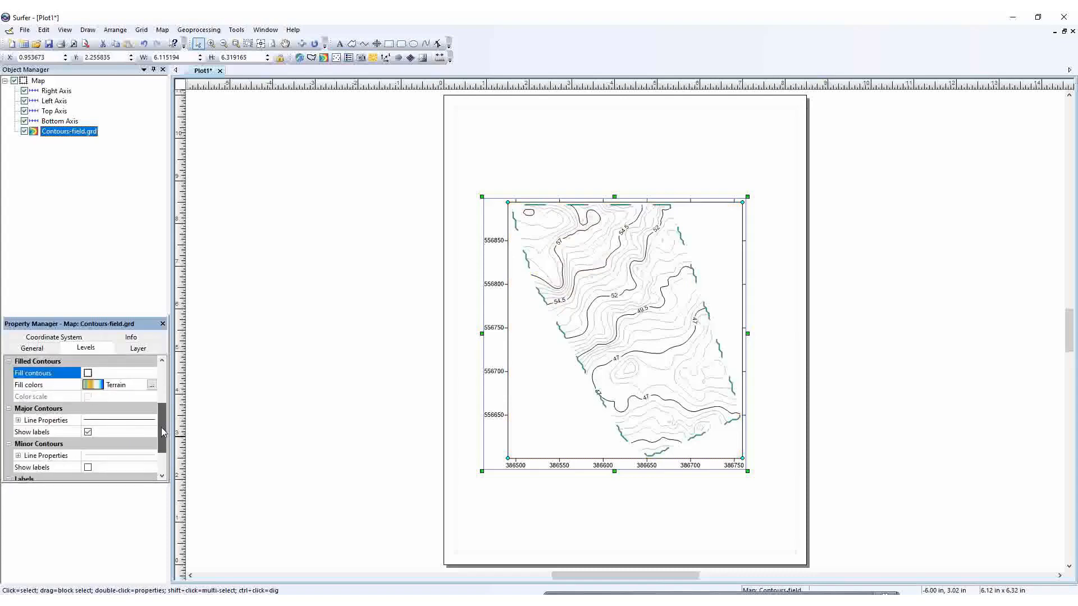
{"action": "left_click", "coordinate": [98, 386]}
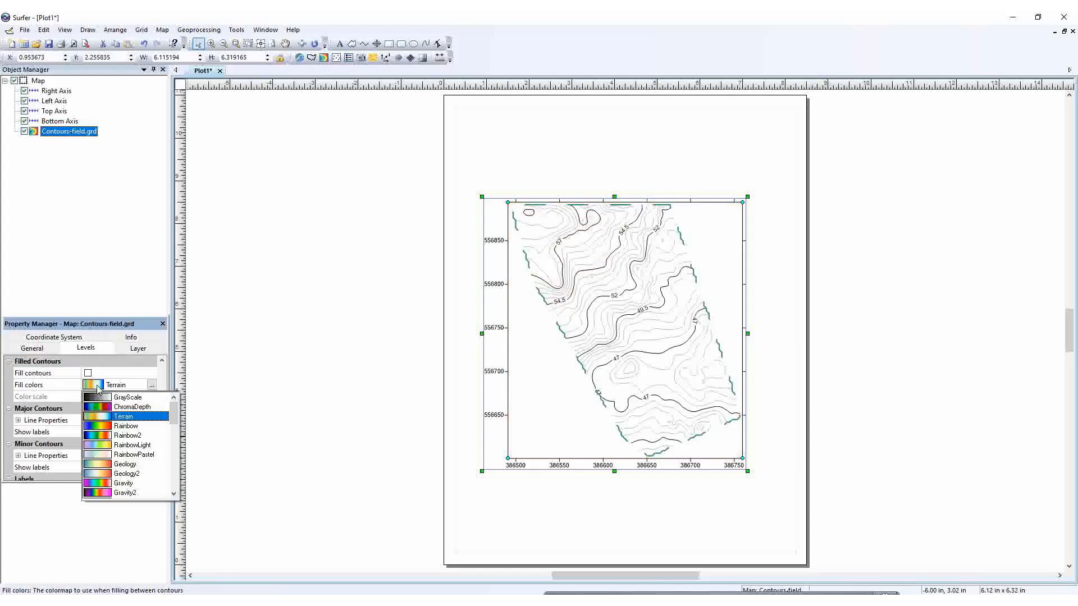
{"action": "left_click", "coordinate": [105, 416]}
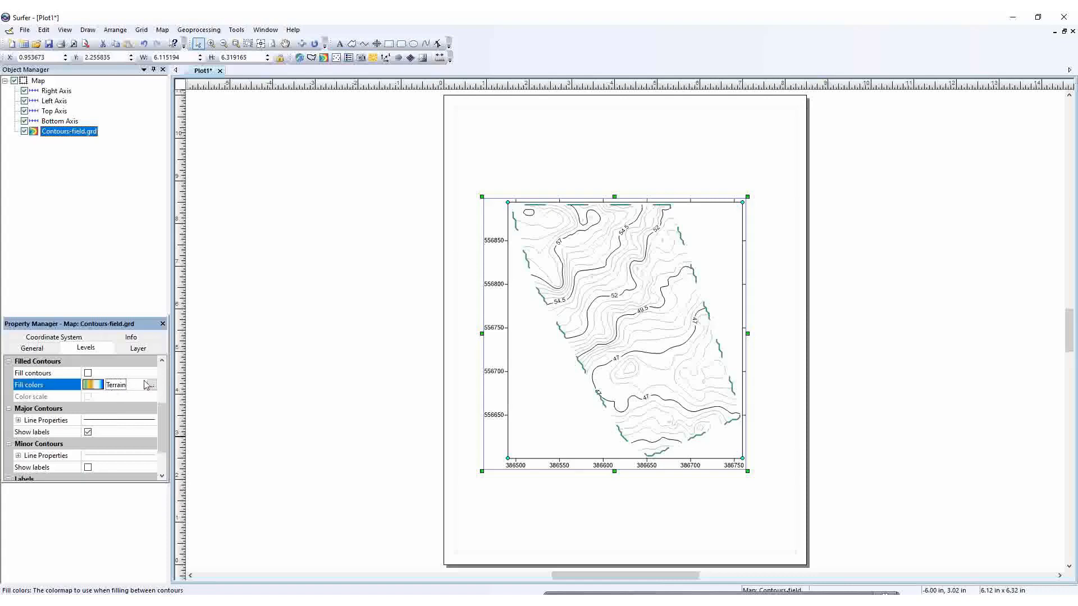
{"action": "left_click", "coordinate": [88, 373]}
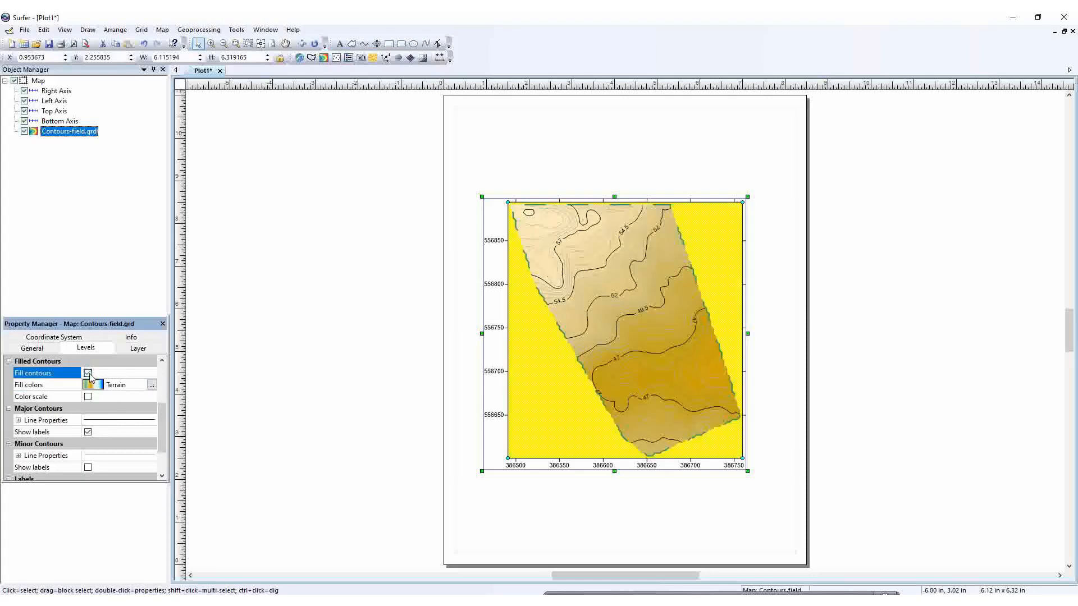
- Set the fill pattern of the contour layer's blanked regions to None
{"action": "left_click", "coordinate": [126, 337]}
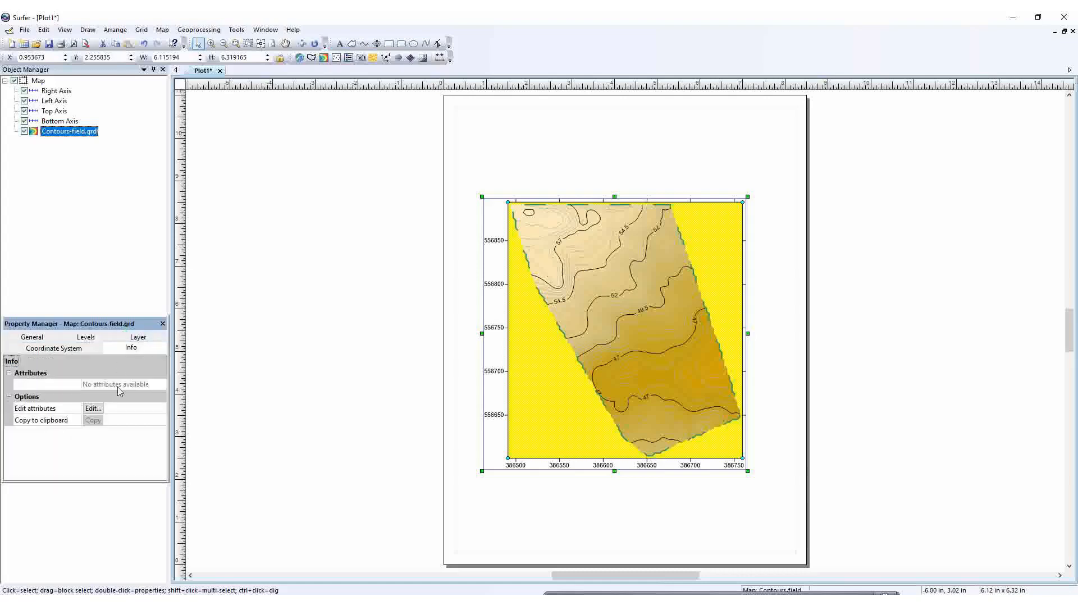
{"action": "left_click", "coordinate": [40, 337]}
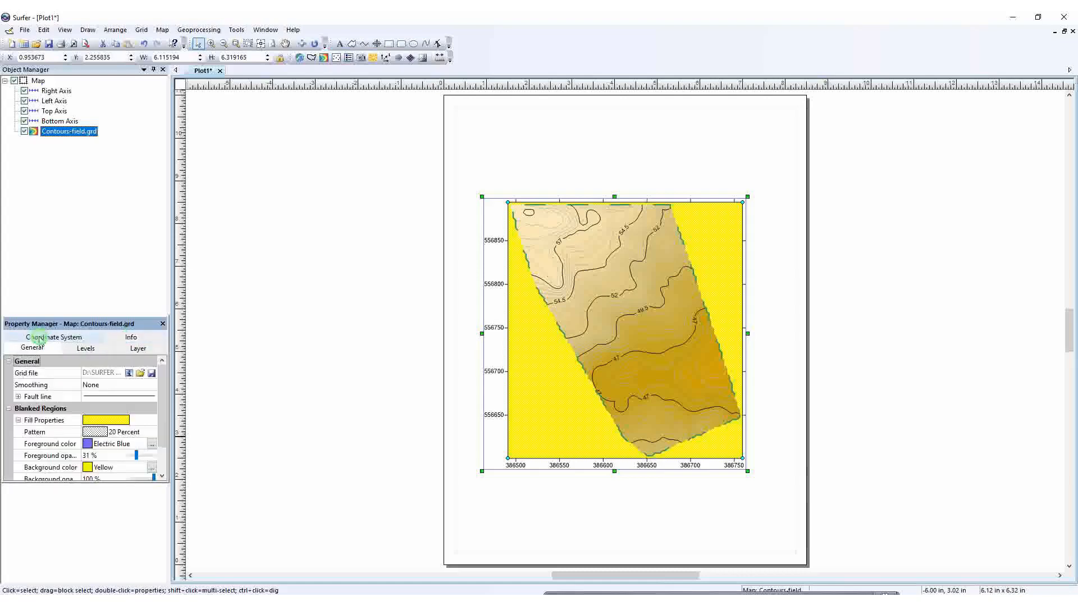
{"action": "double_click", "coordinate": [133, 422]}
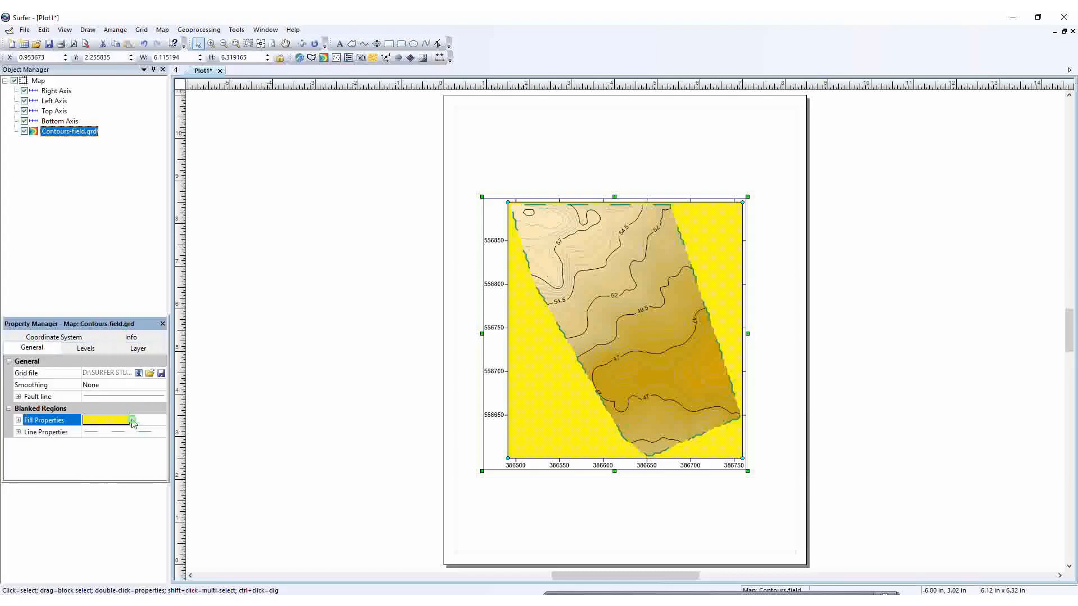
{"action": "left_click", "coordinate": [18, 420]}
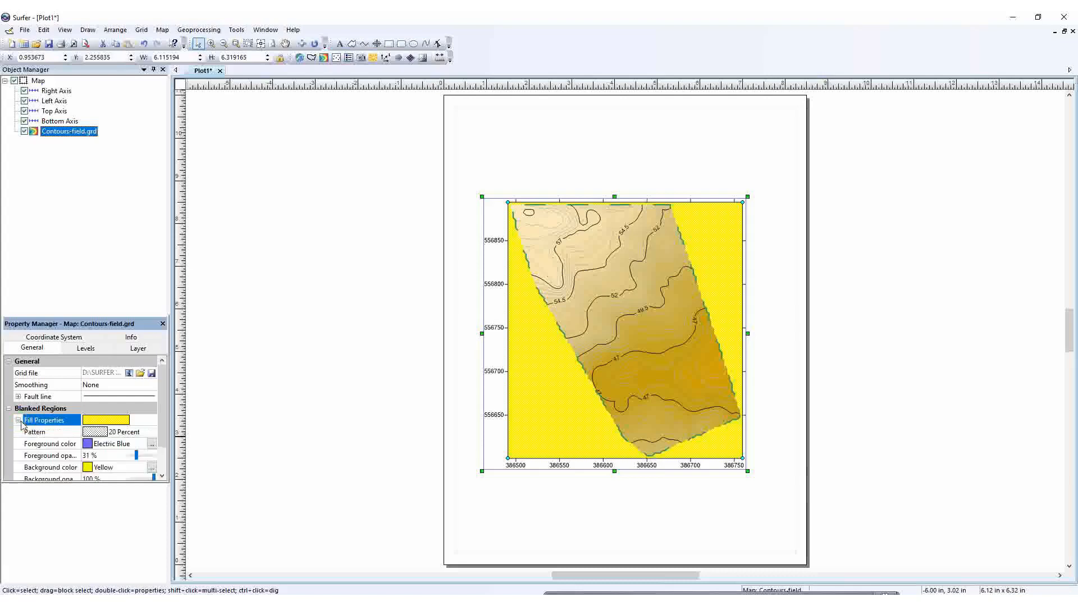
{"action": "left_click", "coordinate": [103, 432]}
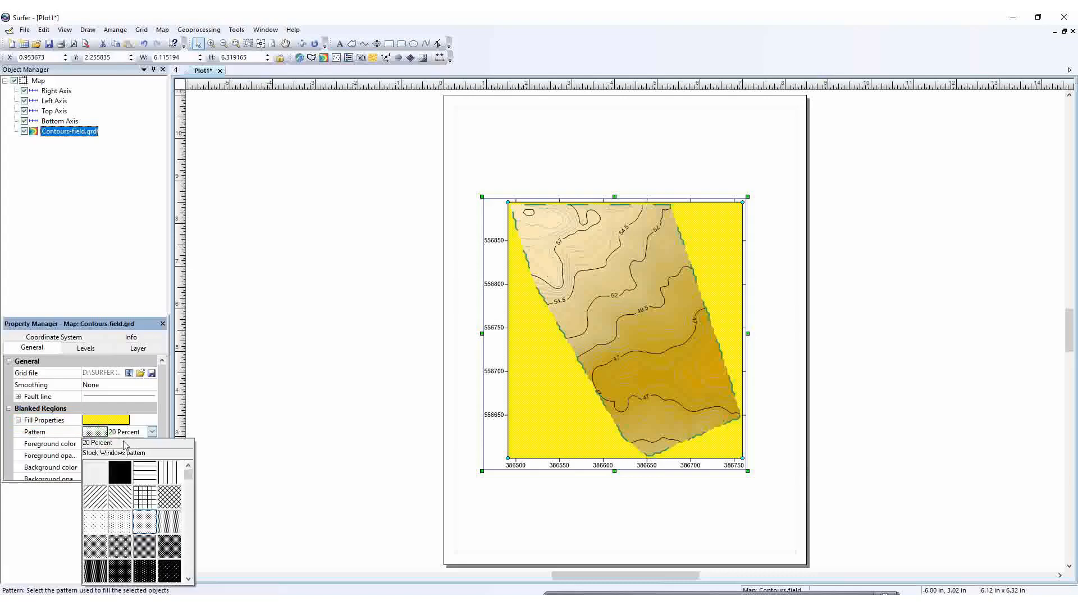
{"action": "left_click", "coordinate": [96, 470]}
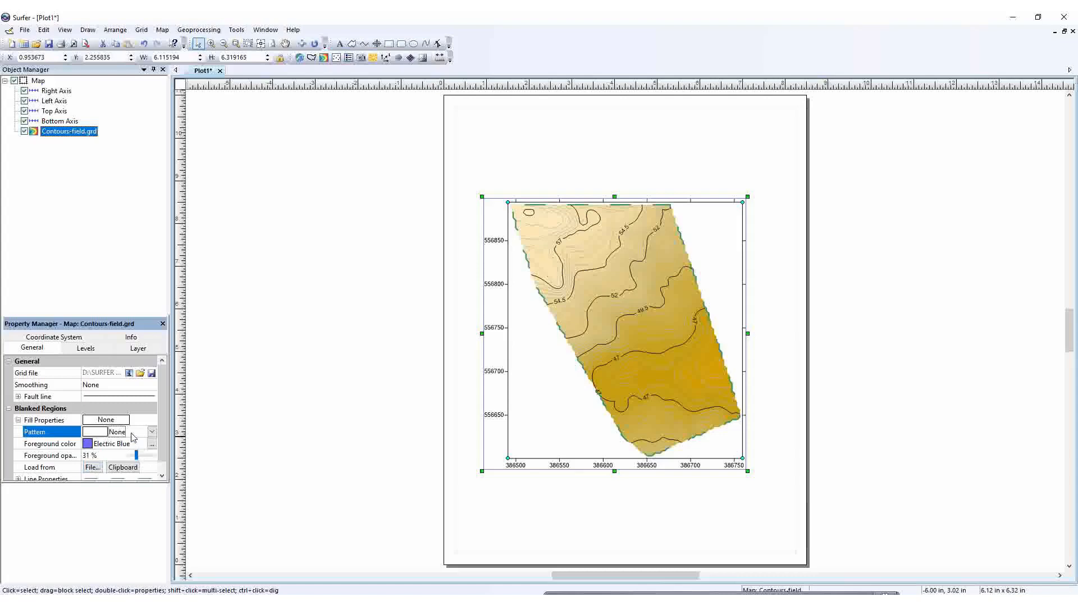
- Set the fill foreground color of the blanked regions to White
{"action": "left_click", "coordinate": [123, 445]}
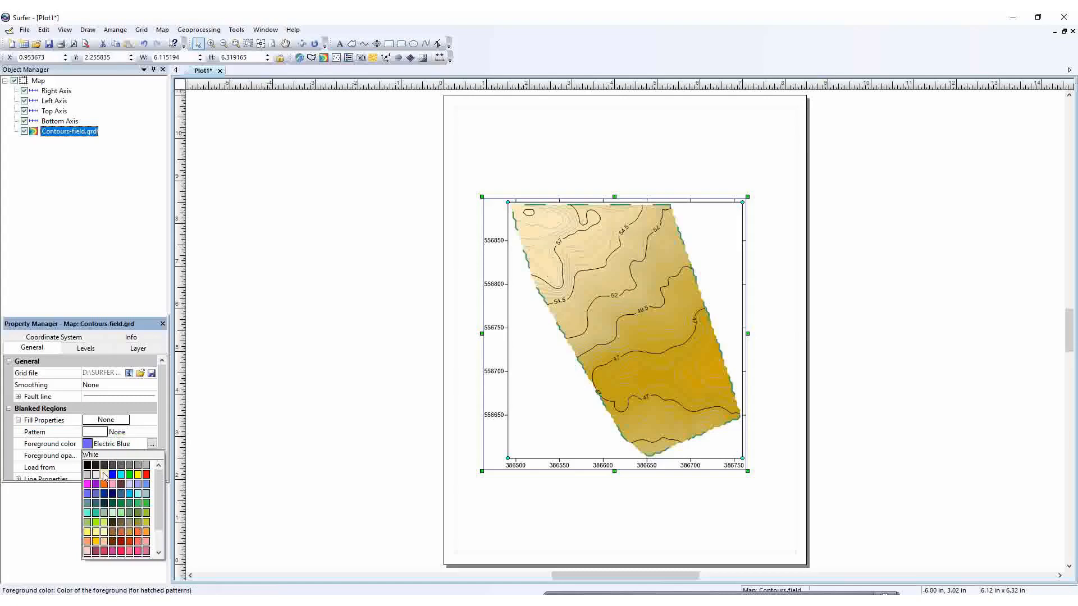
{"action": "left_click", "coordinate": [104, 475]}
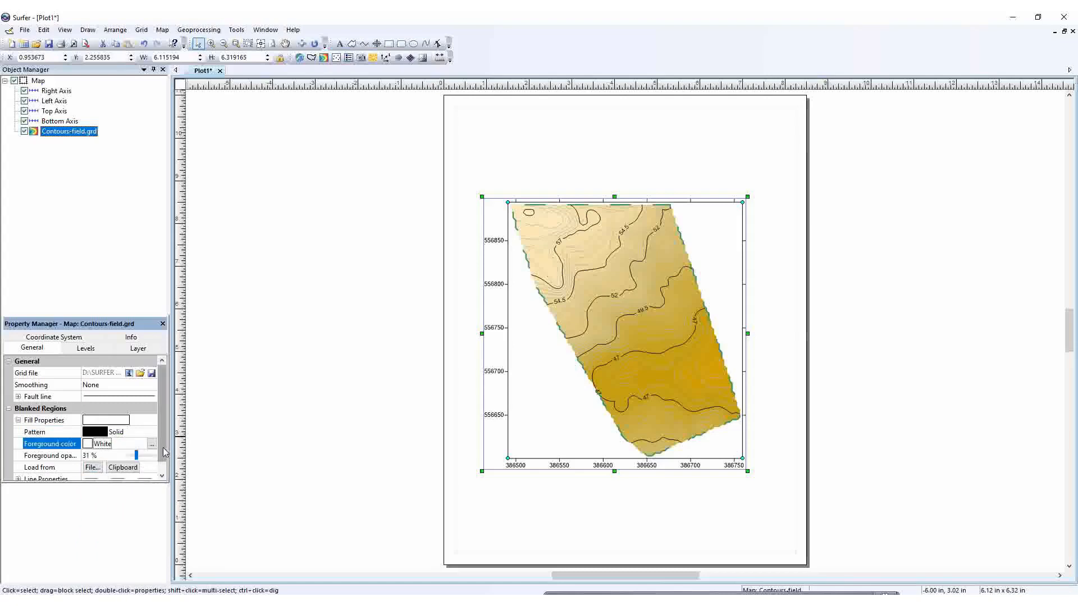
{"action": "mouse_move", "coordinate": [161, 442]}
{"action": "left_mouse_down"}
{"action": "mouse_move", "coordinate": [162, 464]}
{"action": "mouse_move", "coordinate": [160, 440]}
{"action": "left_mouse_up"}
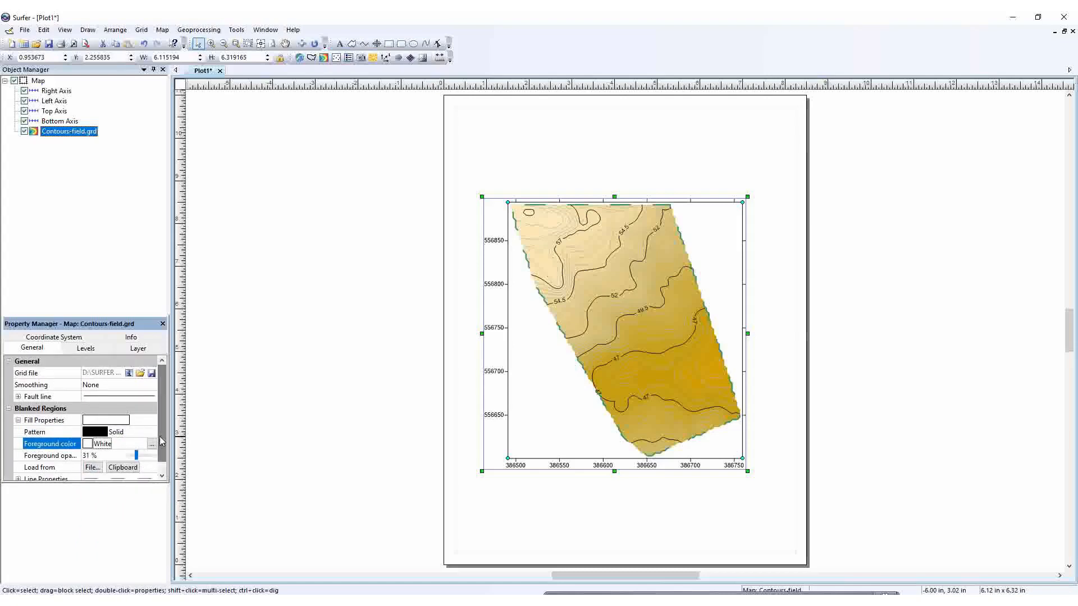
- Try the ChromaDepth, RainbowLight and Gravity color maps as the contour layer's fill colors
{"action": "left_click", "coordinate": [86, 349]}
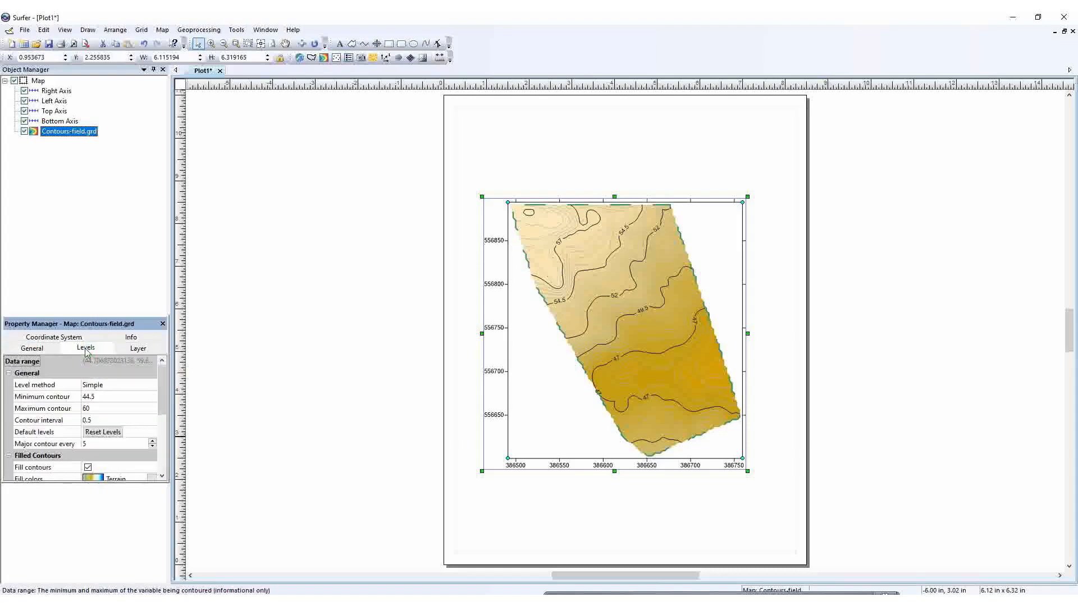
{"action": "left_click", "coordinate": [161, 476]}
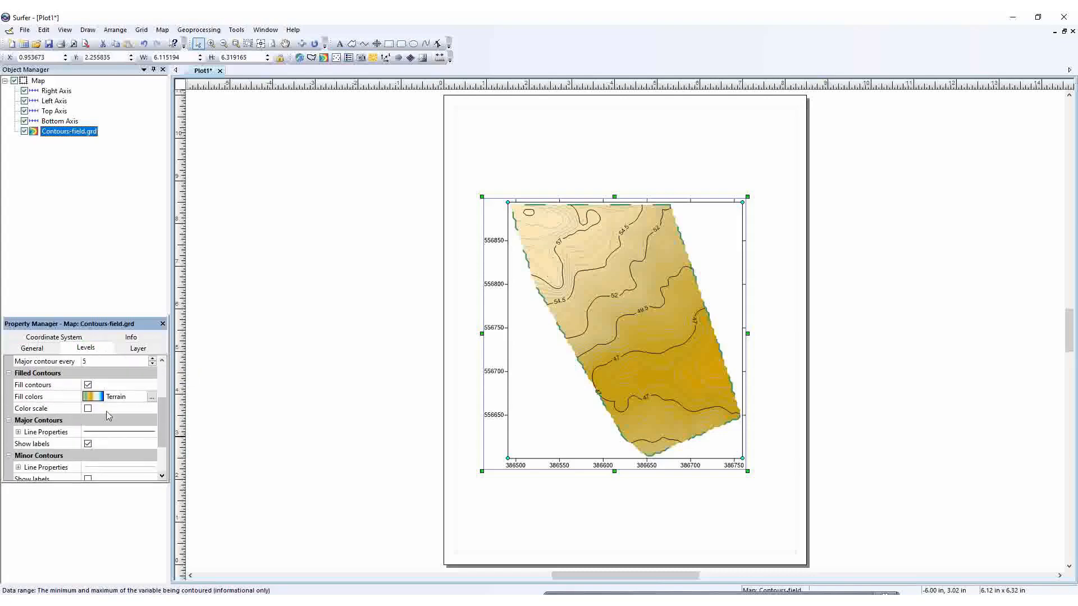
{"action": "left_click", "coordinate": [99, 397]}
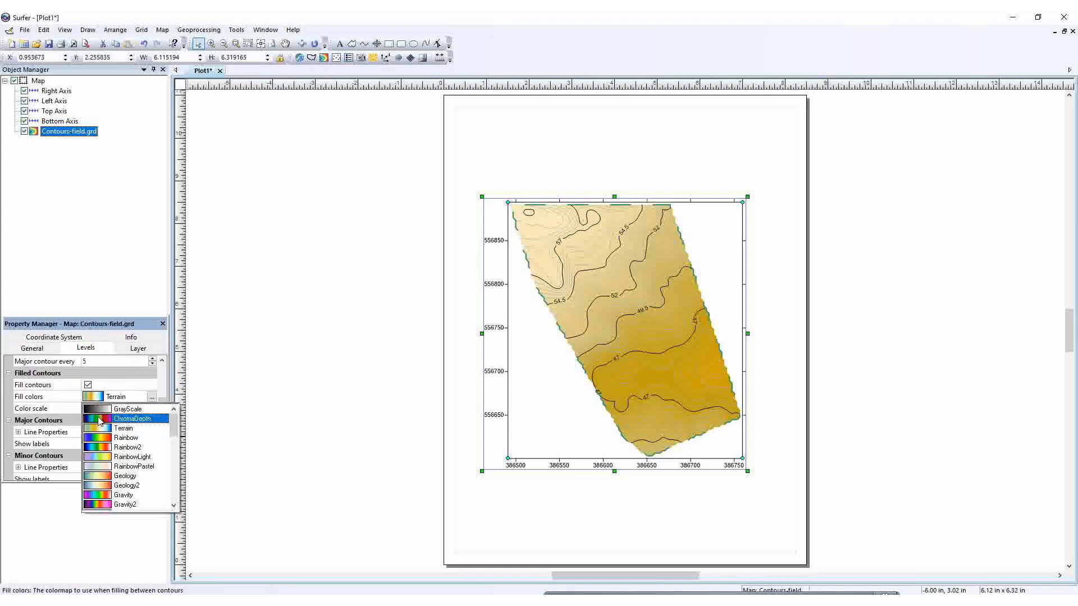
{"action": "left_click", "coordinate": [99, 419]}
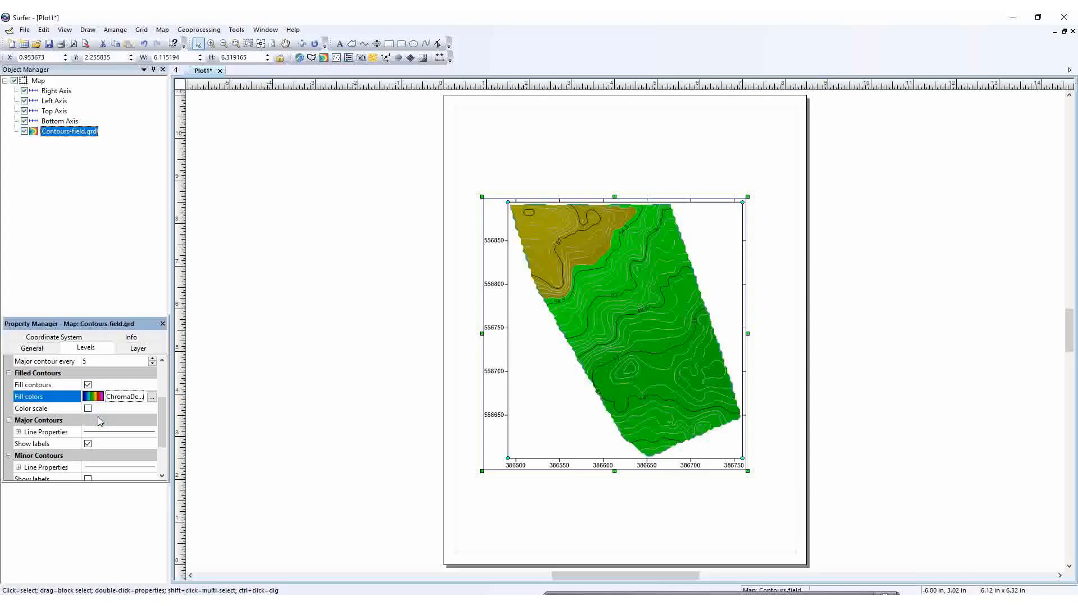
{"action": "left_click", "coordinate": [100, 399]}
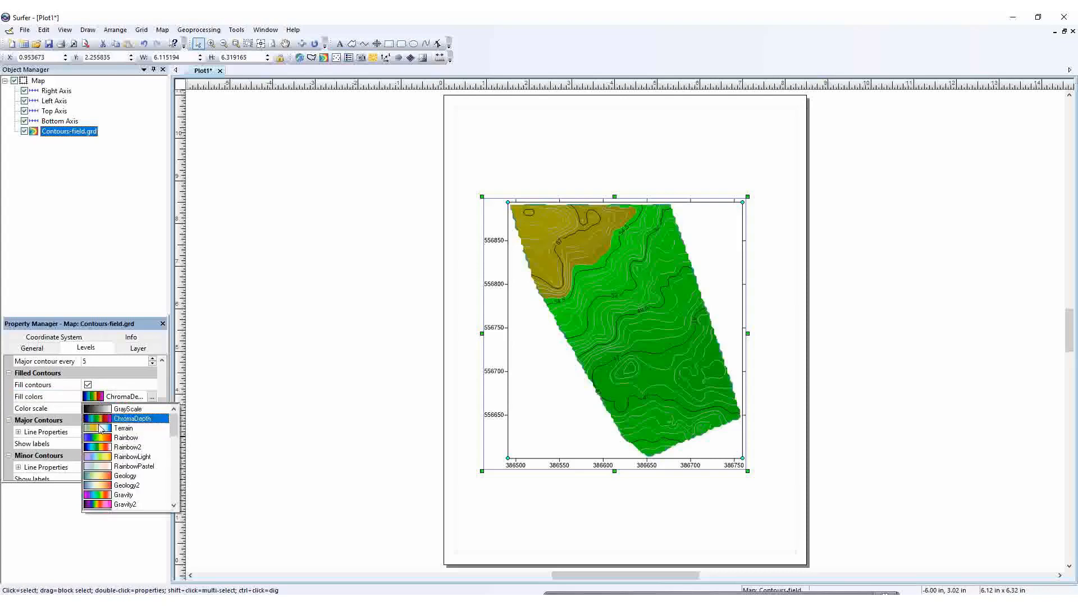
{"action": "left_click", "coordinate": [101, 456]}
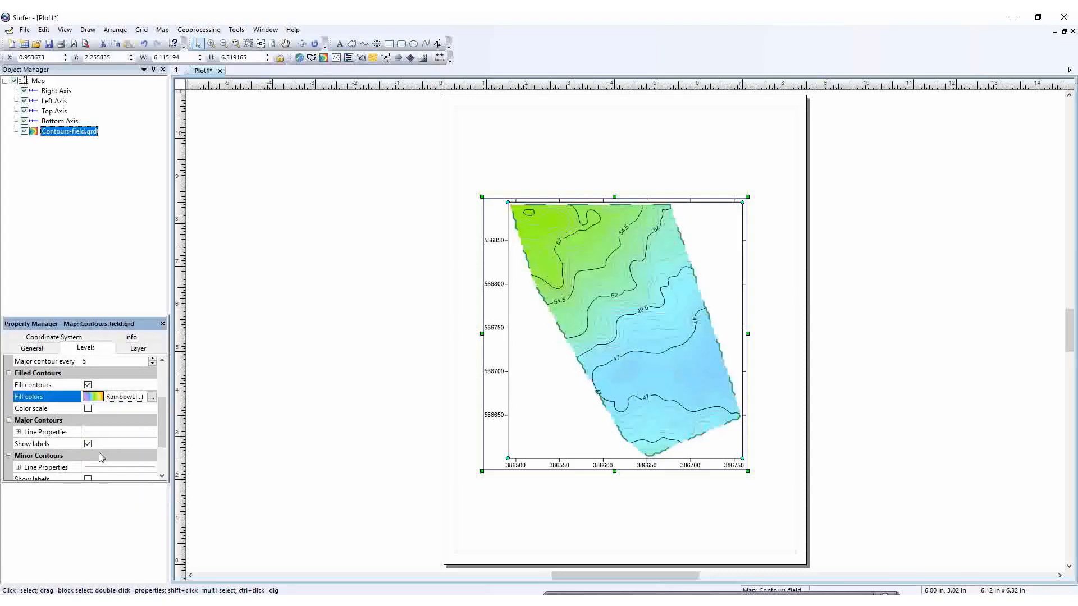
{"action": "left_click", "coordinate": [99, 400]}
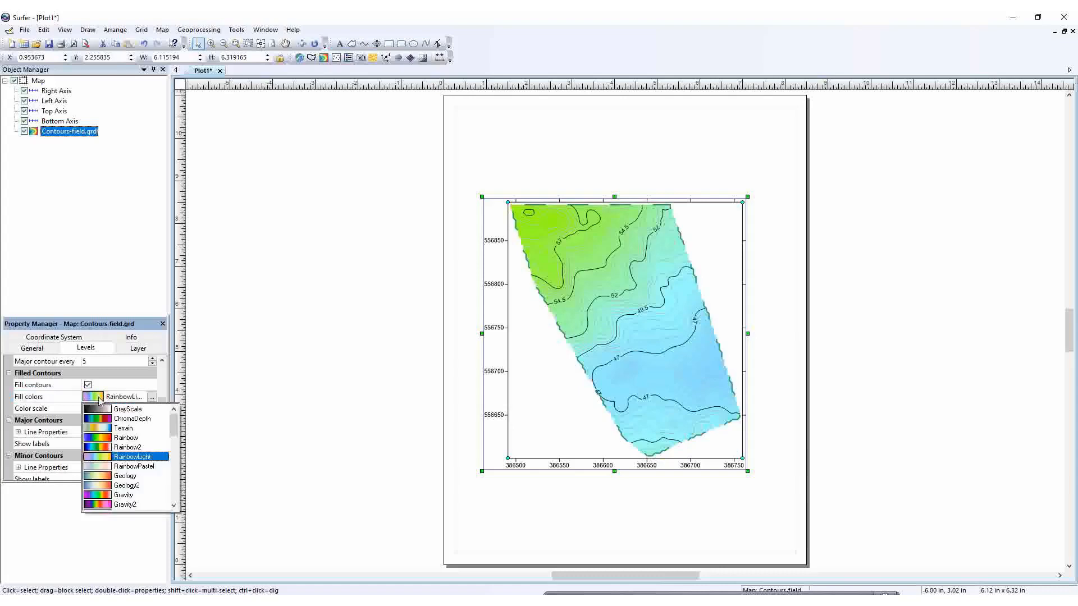
{"action": "left_click", "coordinate": [103, 495]}
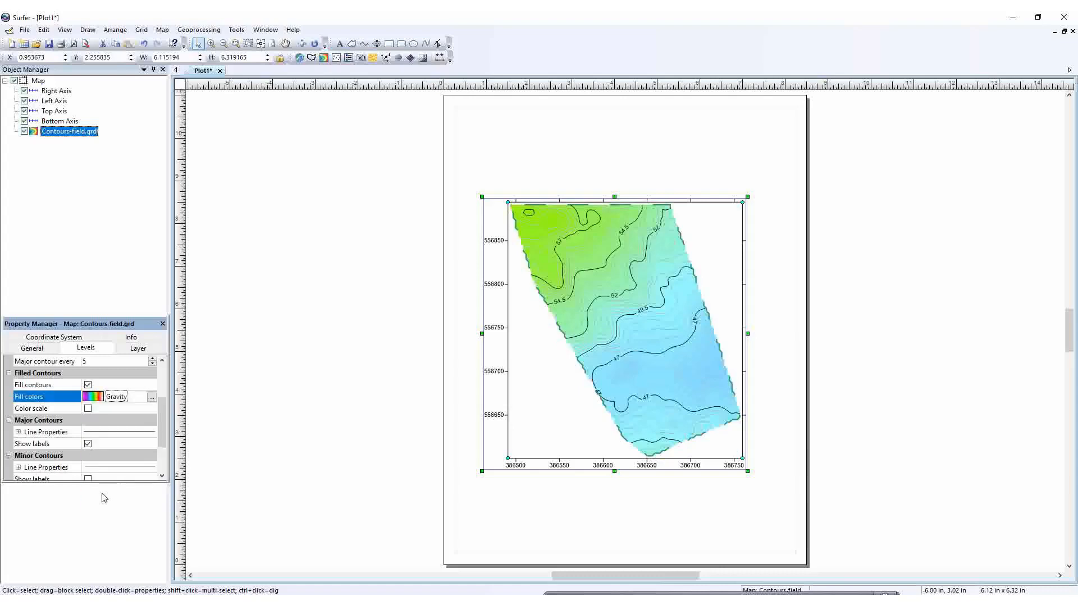
- Set the contour layer's fill colors to Gravity2
{"action": "left_click", "coordinate": [97, 400]}
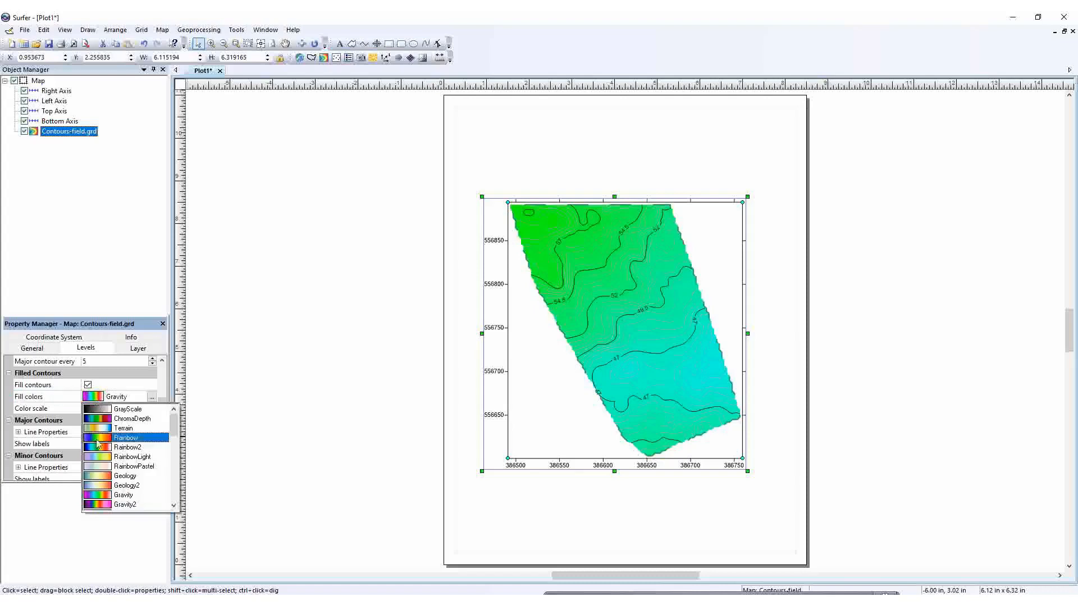
{"action": "left_click", "coordinate": [99, 505]}
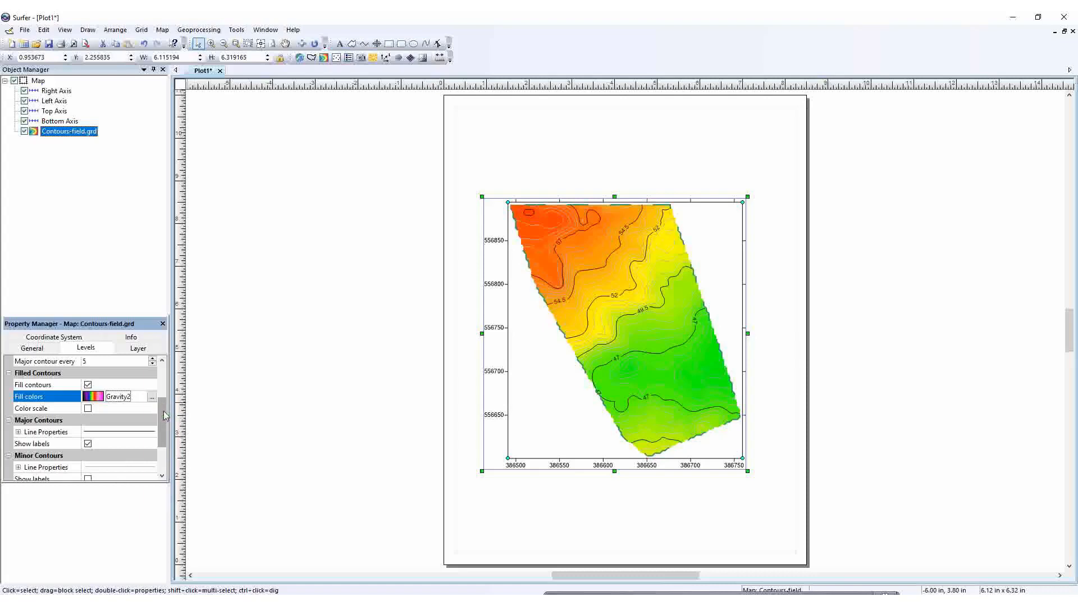
- Try the .2 in. Dash and .4 in. Dash line styles on the major contours
{"action": "left_click_drag", "start_coordinate": [163, 411], "coordinate": [164, 425]}
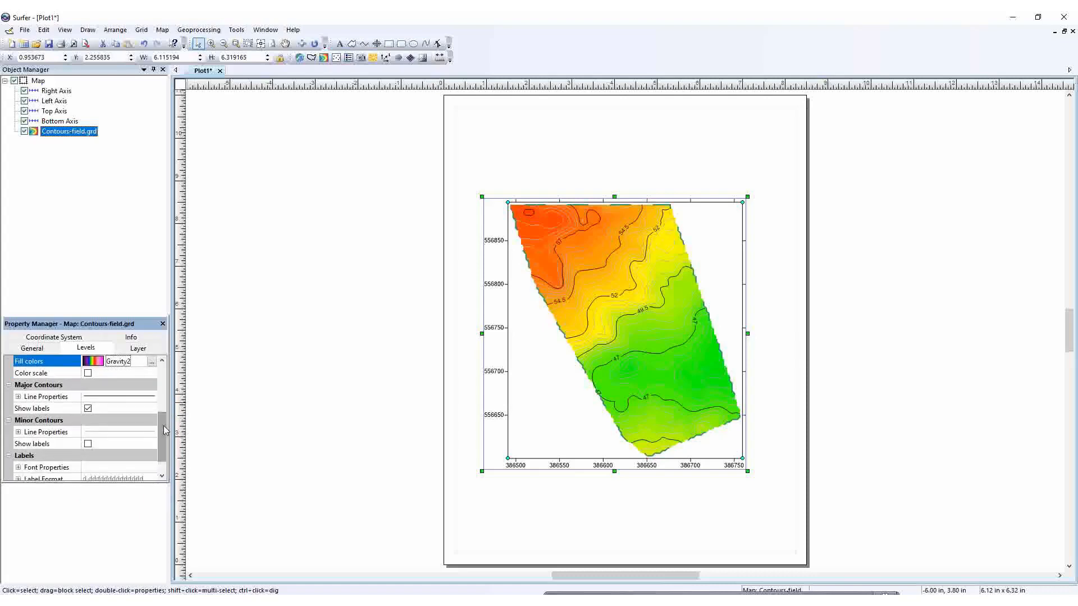
{"action": "left_click", "coordinate": [18, 396]}
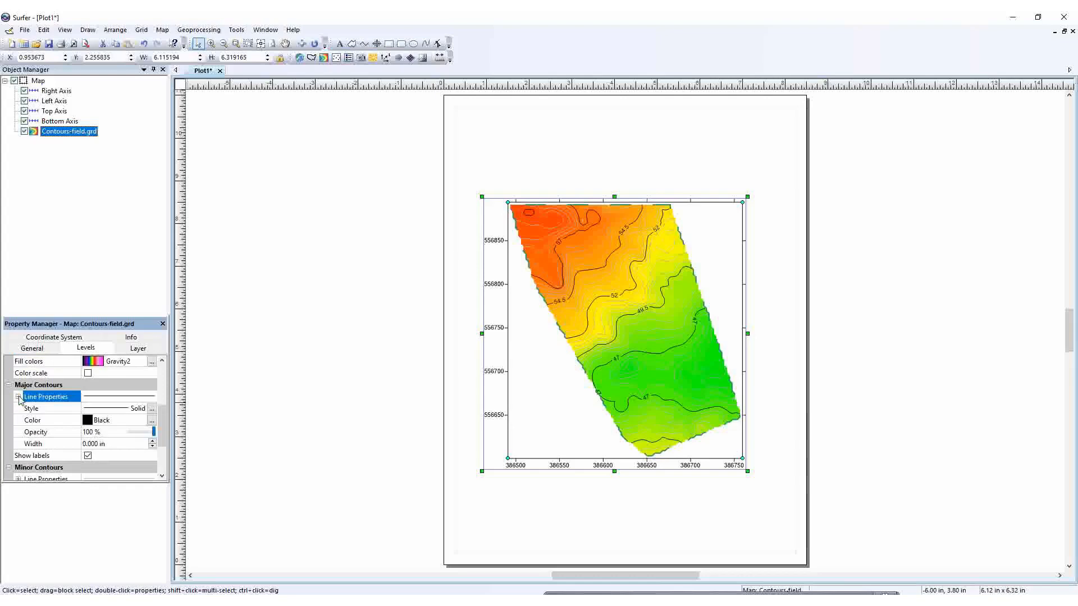
{"action": "left_click", "coordinate": [128, 409]}
{"action": "left_click", "coordinate": [129, 409]}
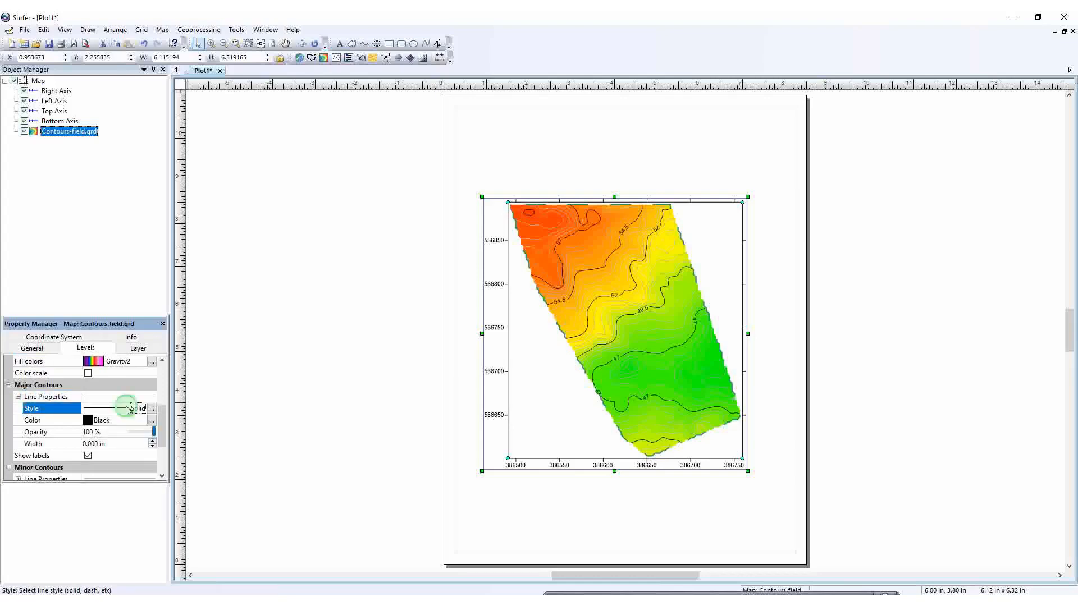
{"action": "left_click", "coordinate": [130, 409]}
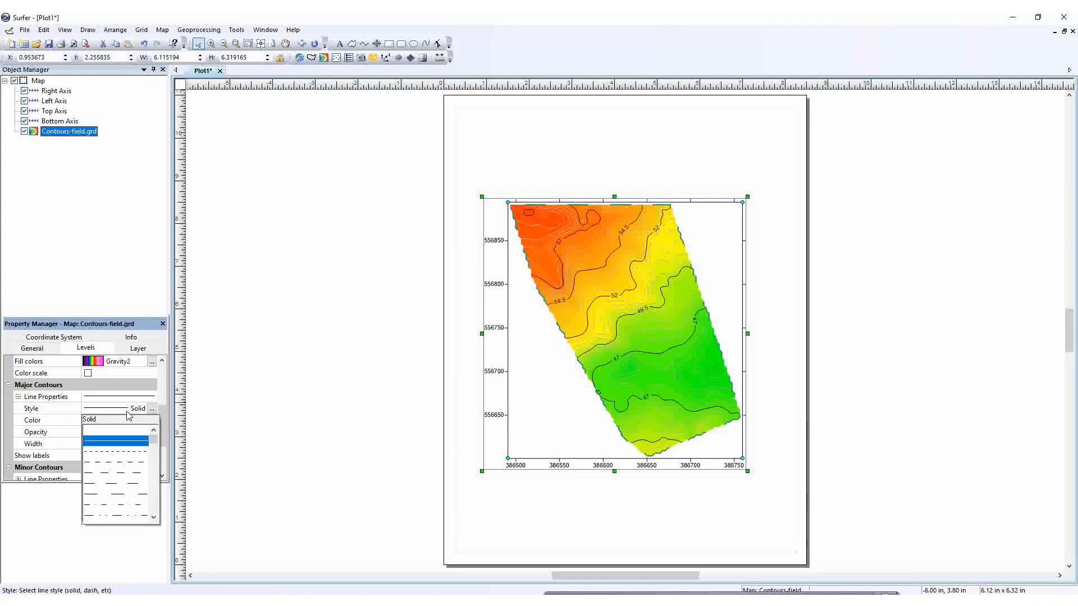
{"action": "left_click", "coordinate": [126, 461]}
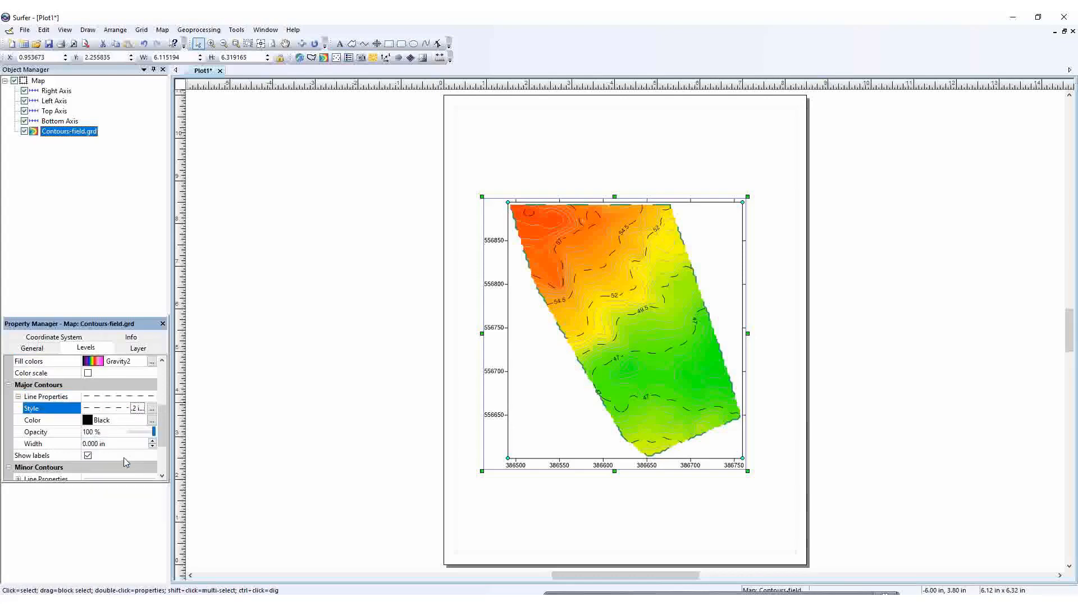
{"action": "left_click", "coordinate": [123, 412]}
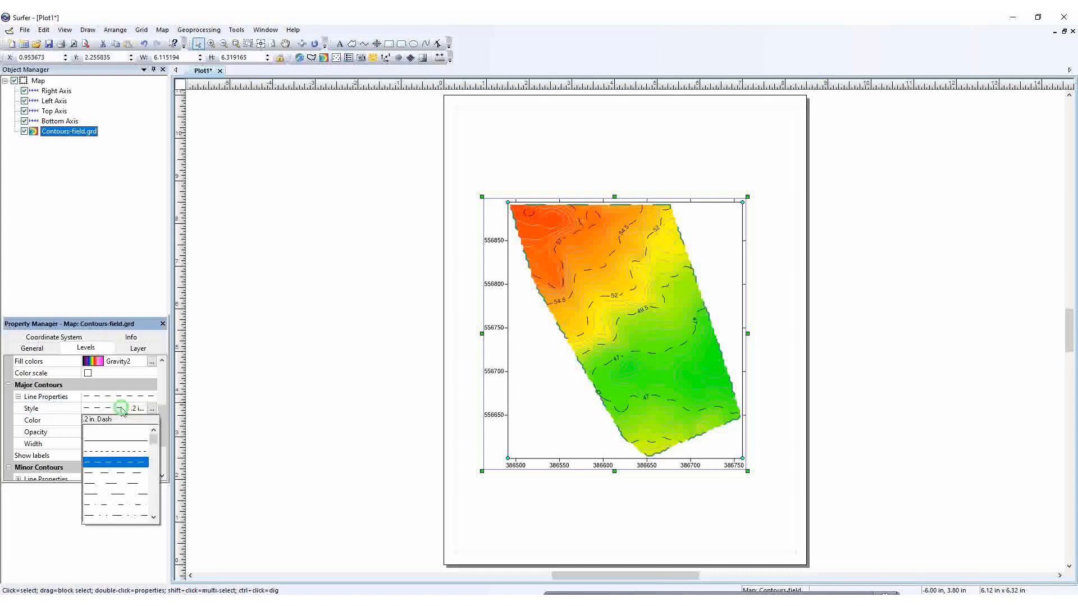
{"action": "left_click", "coordinate": [120, 483]}
- Set the line style of the major contours to Double solid - Dashes
{"action": "left_click", "coordinate": [123, 409]}
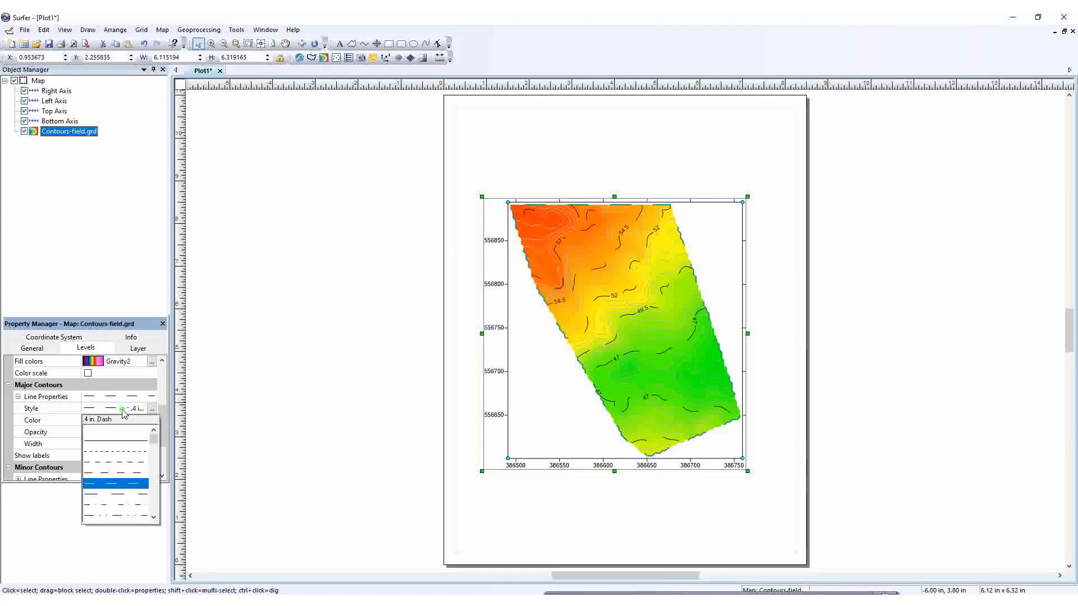
{"action": "left_click_drag", "start_coordinate": [154, 439], "coordinate": [154, 455]}
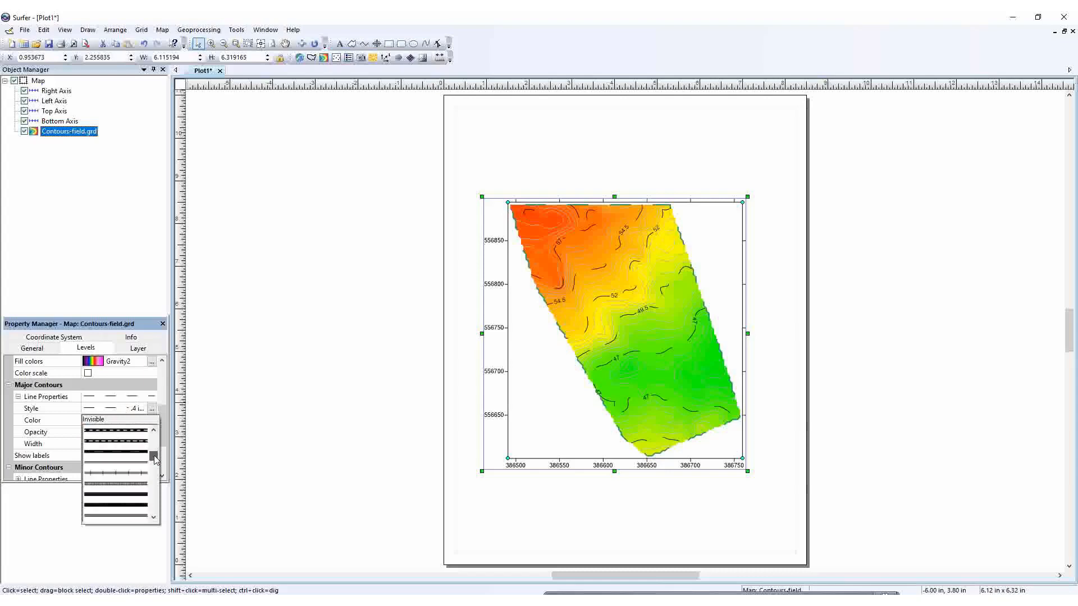
{"action": "left_click", "coordinate": [124, 455]}
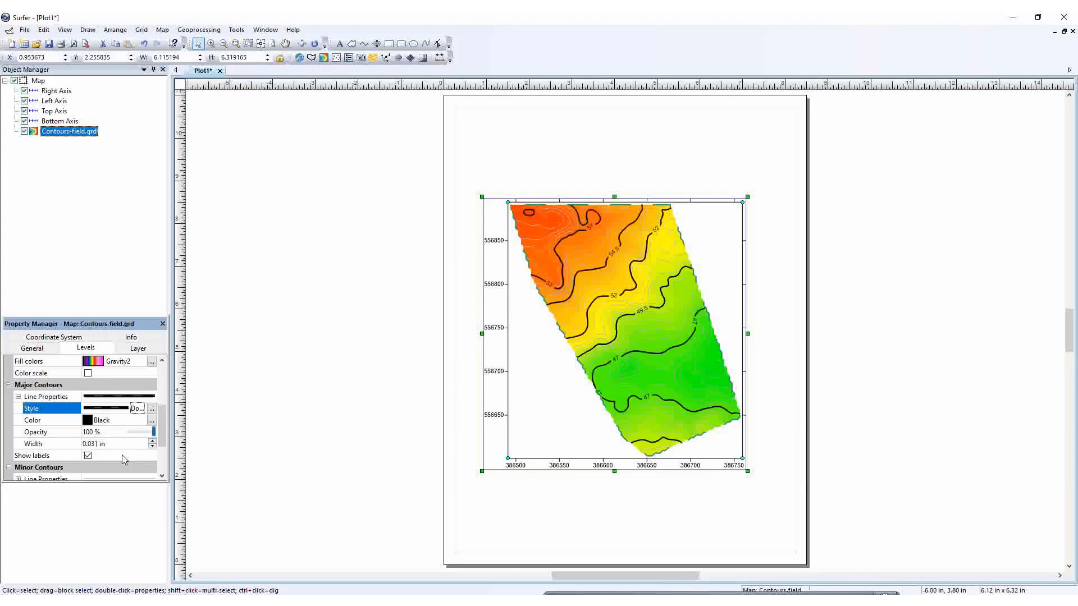
- Try the Solid - Diamonds line style on the major contours
{"action": "left_click", "coordinate": [135, 409]}
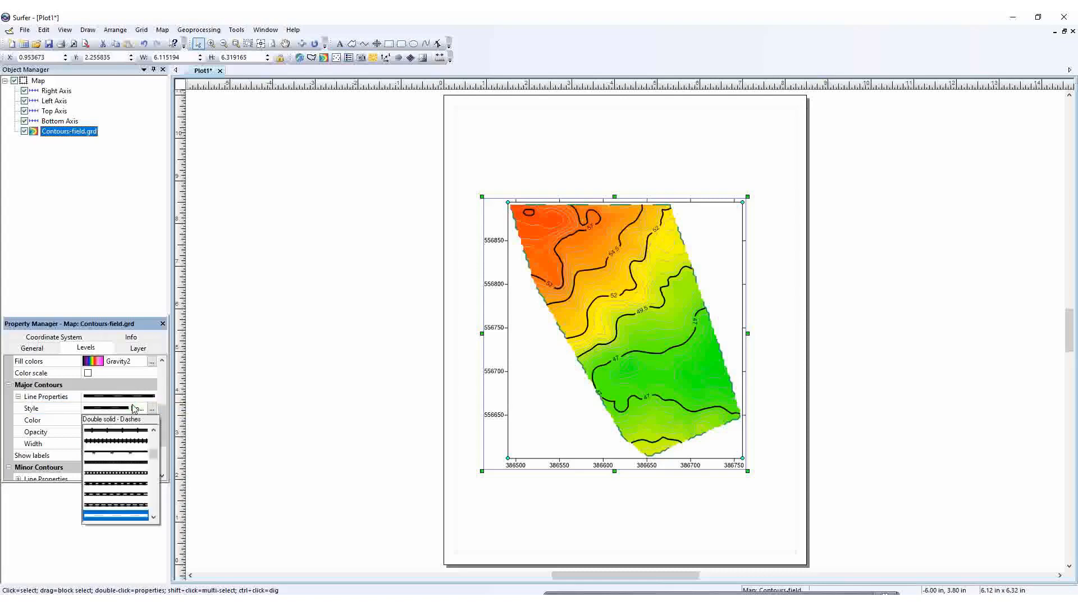
{"action": "left_click", "coordinate": [153, 430]}
{"action": "left_click", "coordinate": [153, 430]}
{"action": "left_click", "coordinate": [153, 430]}
{"action": "left_click", "coordinate": [154, 430]}
{"action": "left_click", "coordinate": [153, 430]}
{"action": "left_click", "coordinate": [153, 430]}
{"action": "left_click", "coordinate": [154, 430]}
{"action": "left_click", "coordinate": [153, 430]}
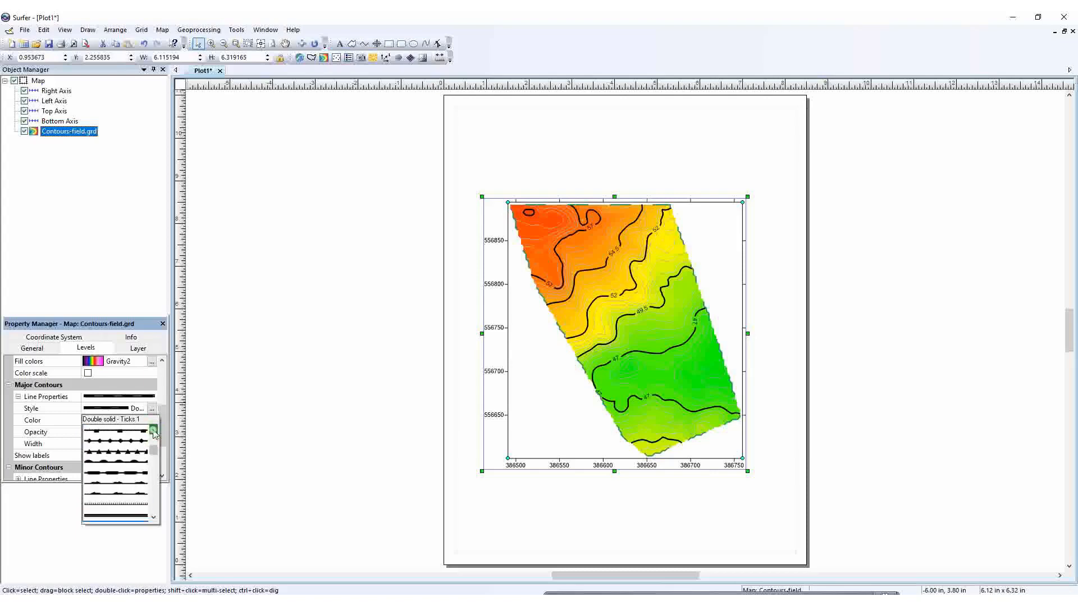
{"action": "left_click", "coordinate": [153, 430]}
{"action": "left_click", "coordinate": [154, 430]}
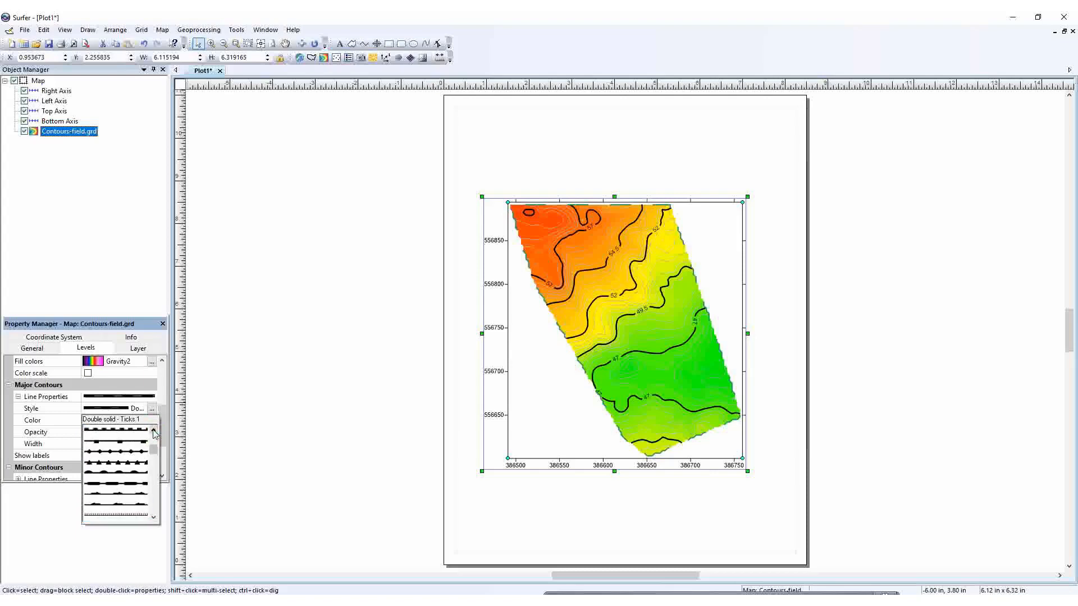
{"action": "left_click", "coordinate": [126, 454]}
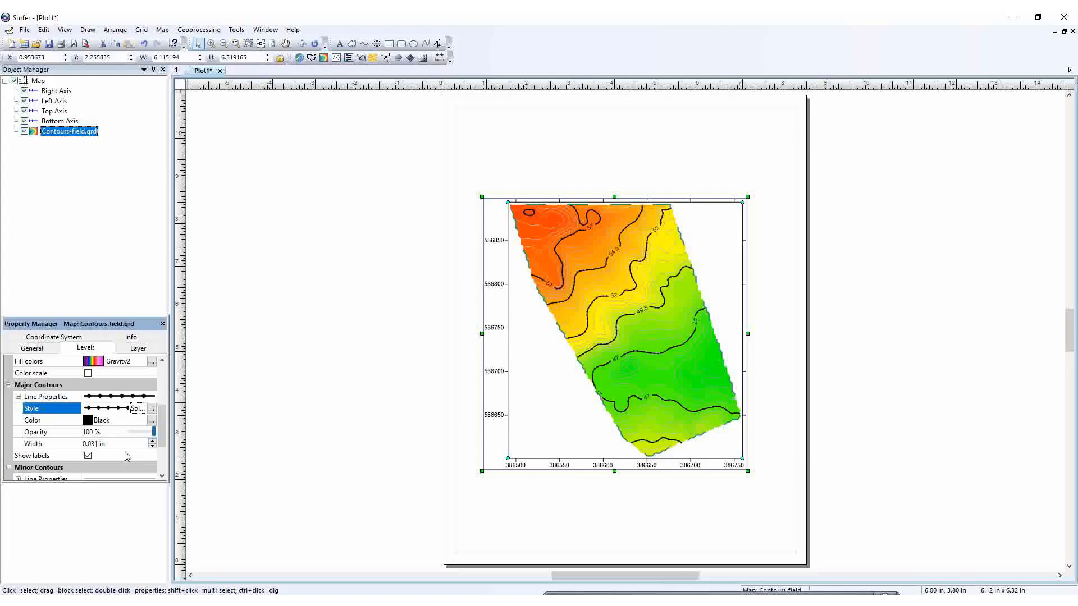
- Set the line style of the major contours back to Solid
{"action": "left_click", "coordinate": [134, 411]}
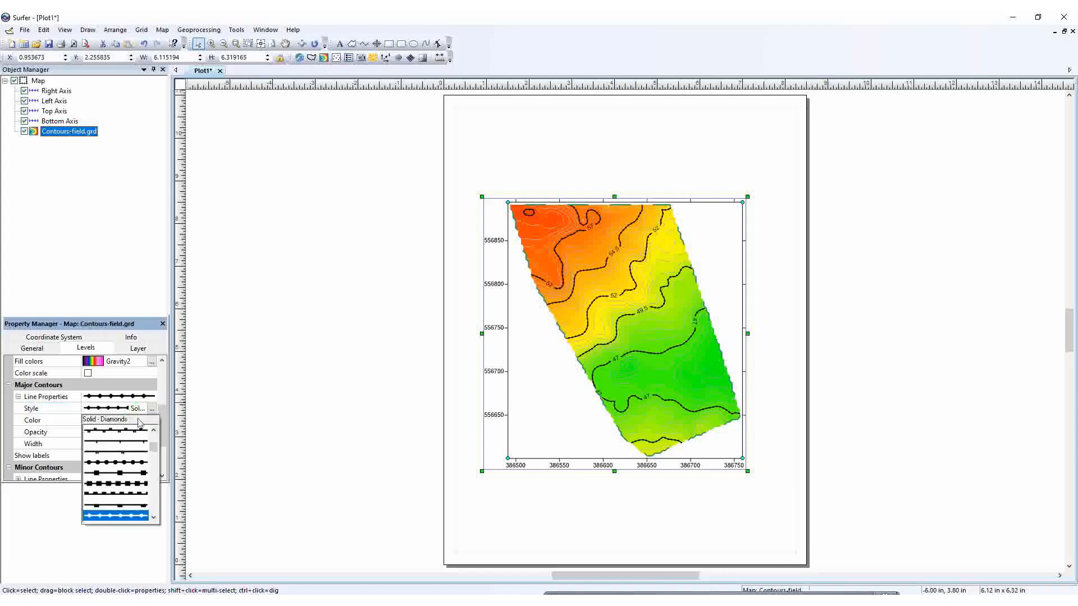
{"action": "left_click", "coordinate": [153, 430]}
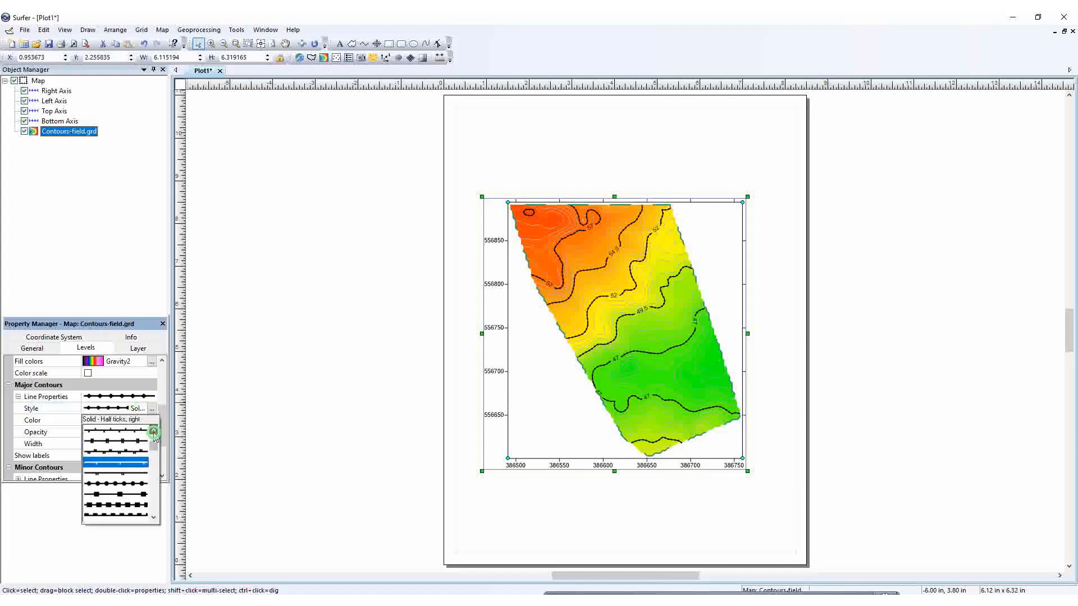
{"action": "left_click", "coordinate": [154, 431]}
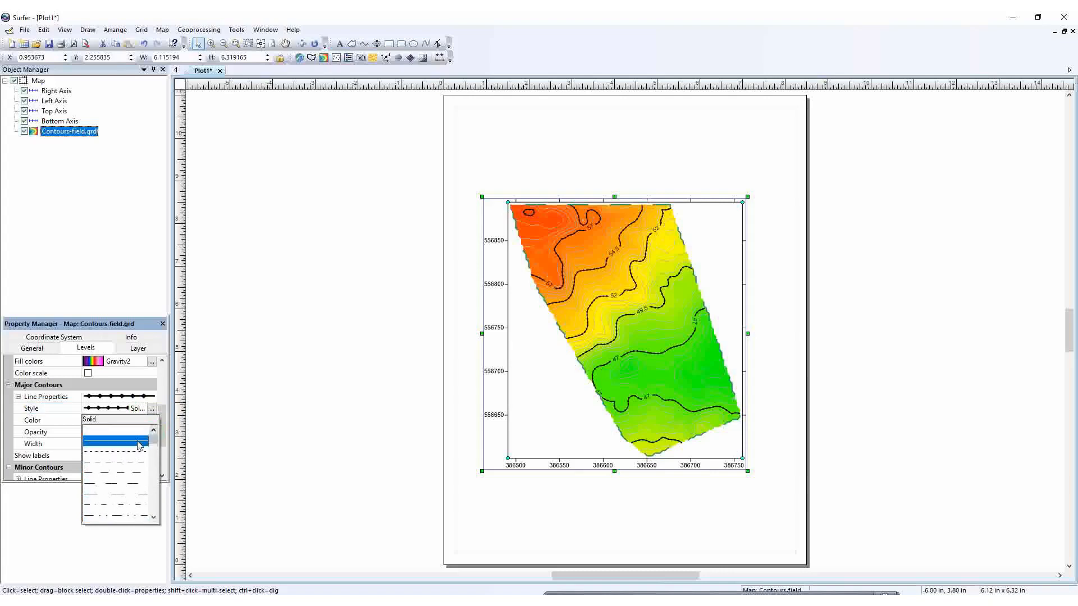
{"action": "left_click", "coordinate": [140, 441]}
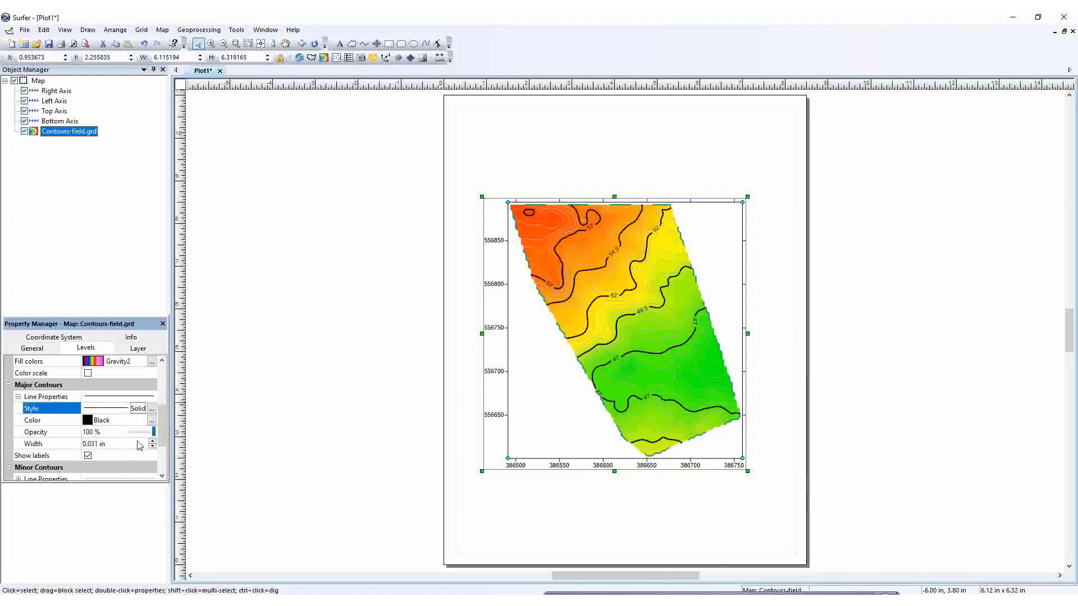
- Try Blue, Red and Kentucky Green as the line color of the major contours
{"action": "left_click", "coordinate": [130, 421]}
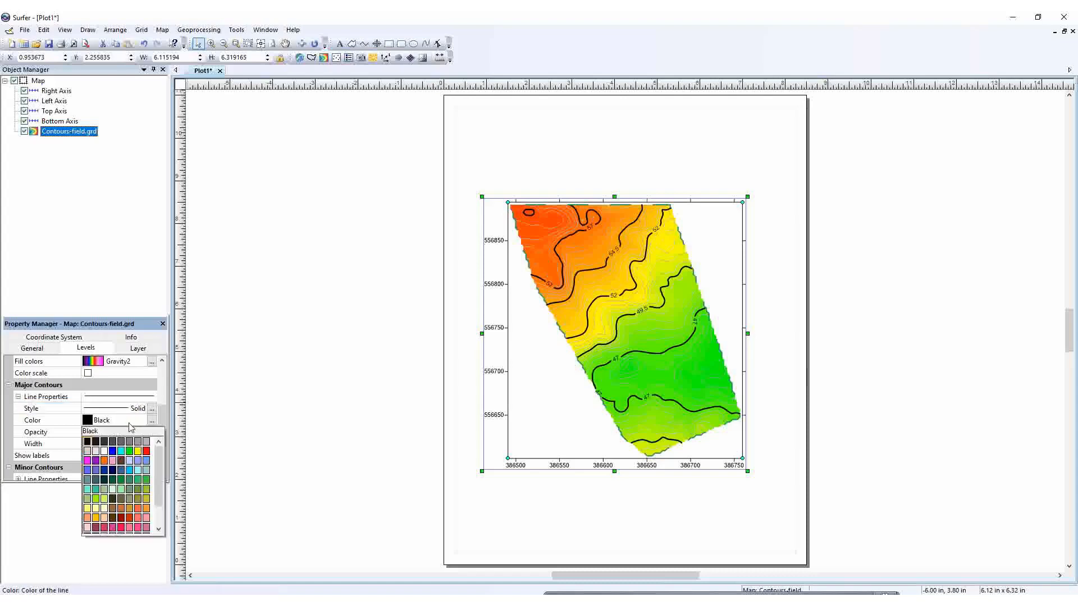
{"action": "left_click", "coordinate": [114, 450]}
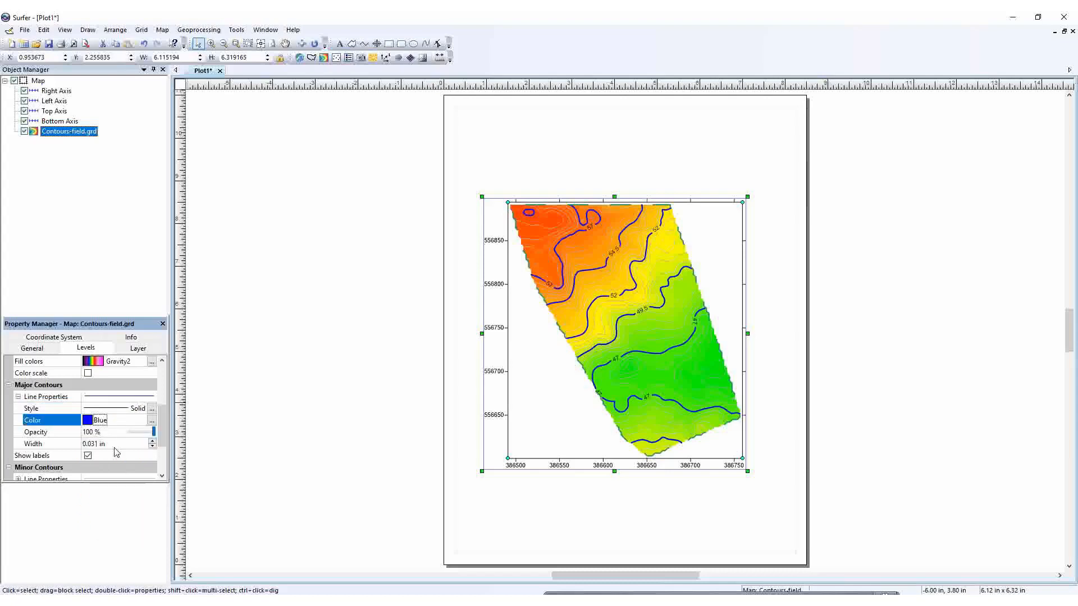
{"action": "left_click", "coordinate": [111, 421]}
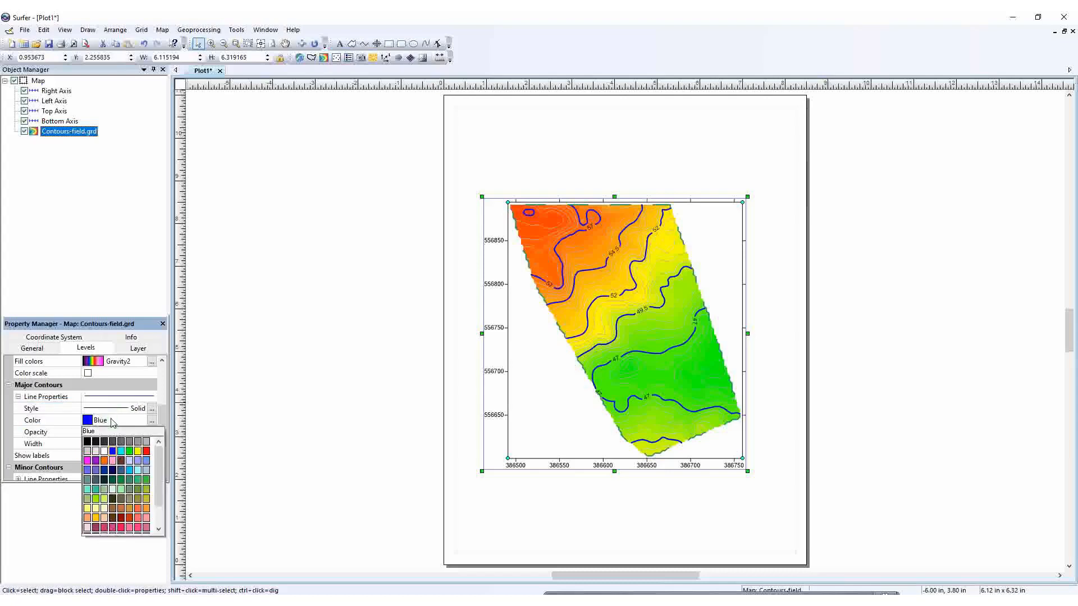
{"action": "left_click", "coordinate": [146, 451]}
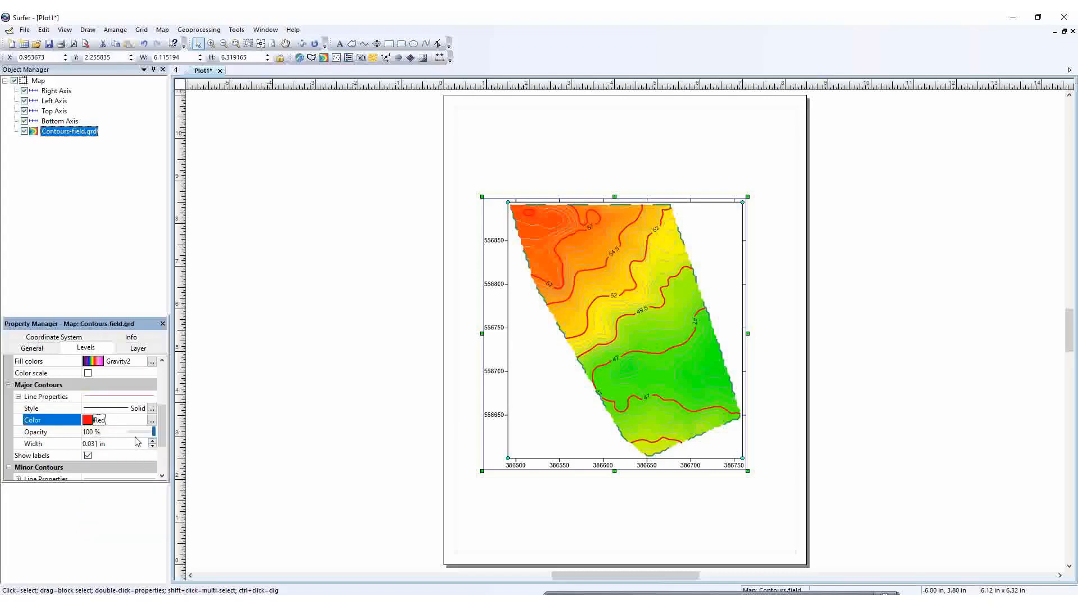
{"action": "left_click", "coordinate": [117, 420]}
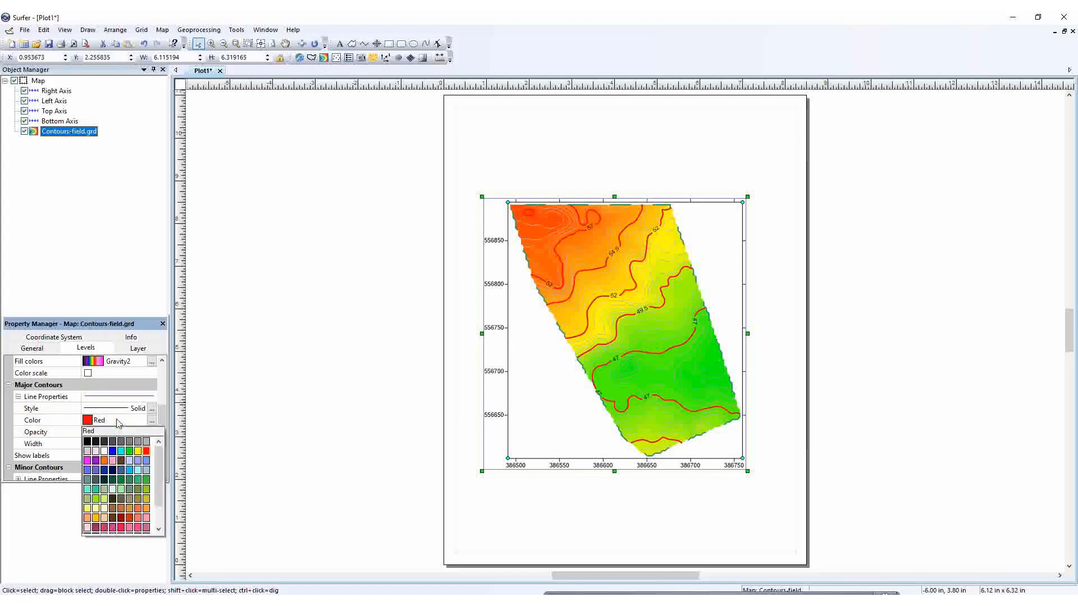
{"action": "left_click", "coordinate": [134, 480]}
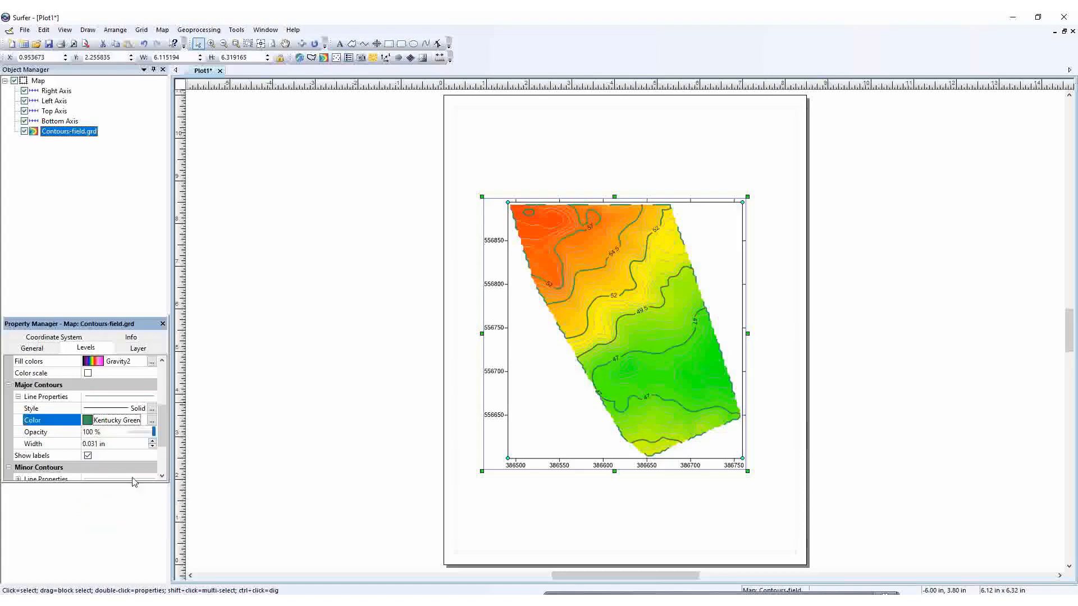
- Set the line color of the major contours to Brown
{"action": "left_click", "coordinate": [128, 425]}
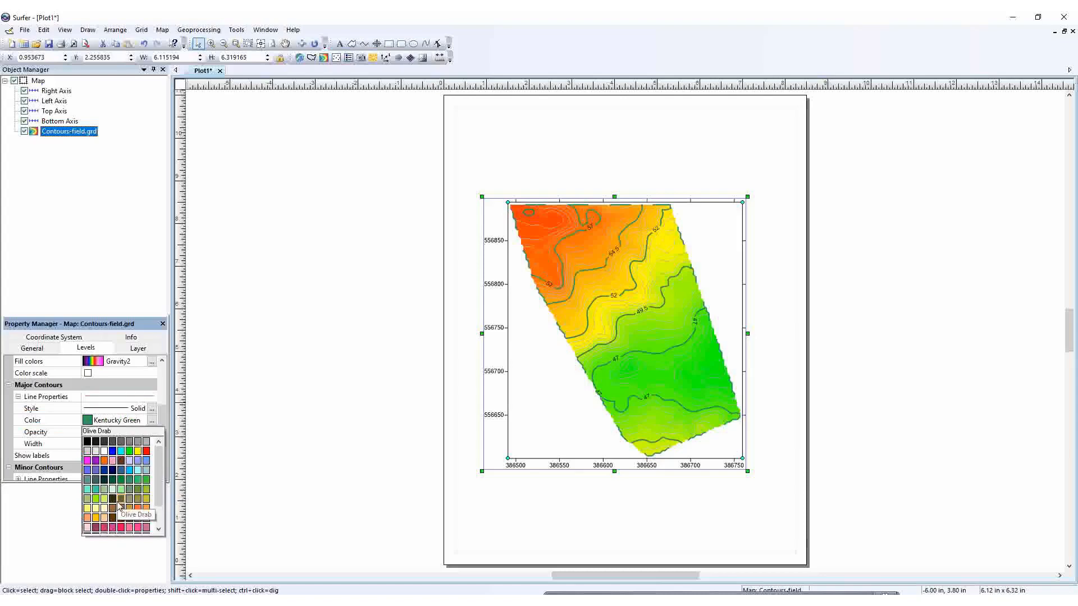
{"action": "left_click", "coordinate": [117, 509]}
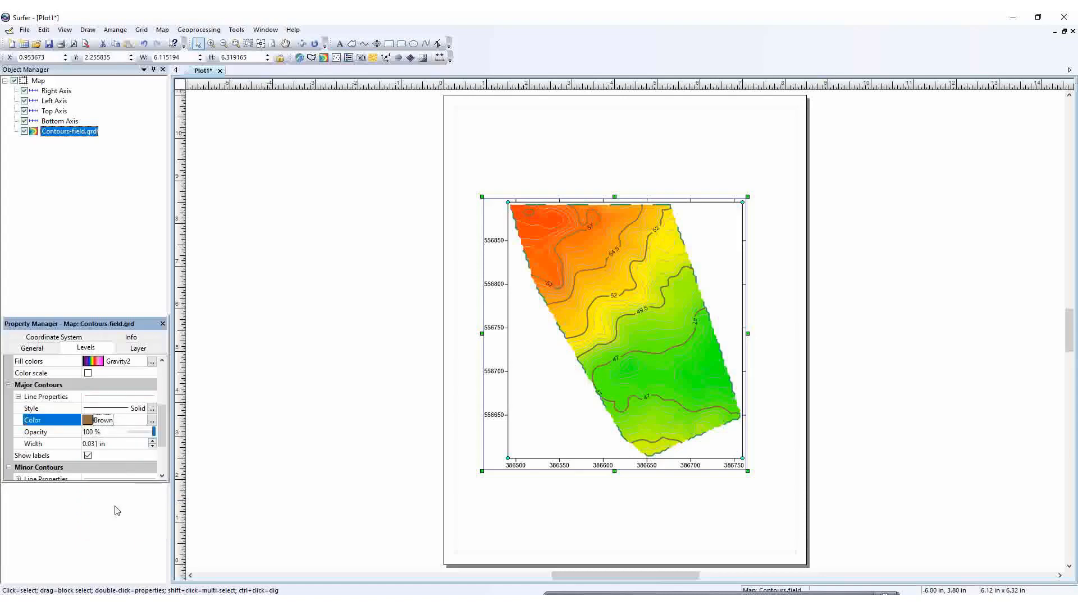
- Try Deep Rose as the line color of the major contours, and settle on Black
{"action": "left_click", "coordinate": [121, 423]}
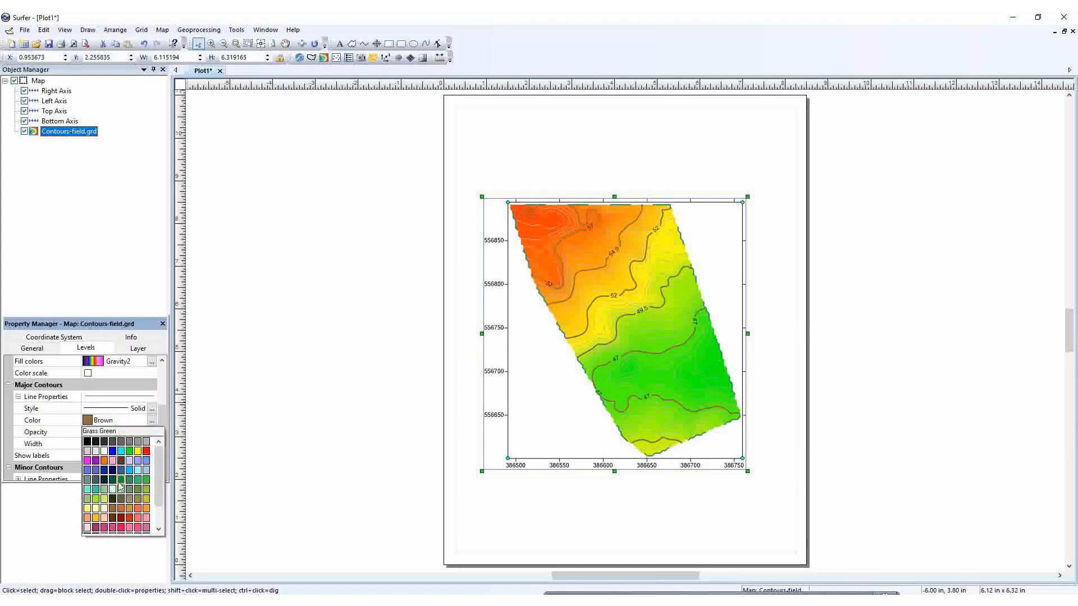
{"action": "left_click", "coordinate": [115, 527]}
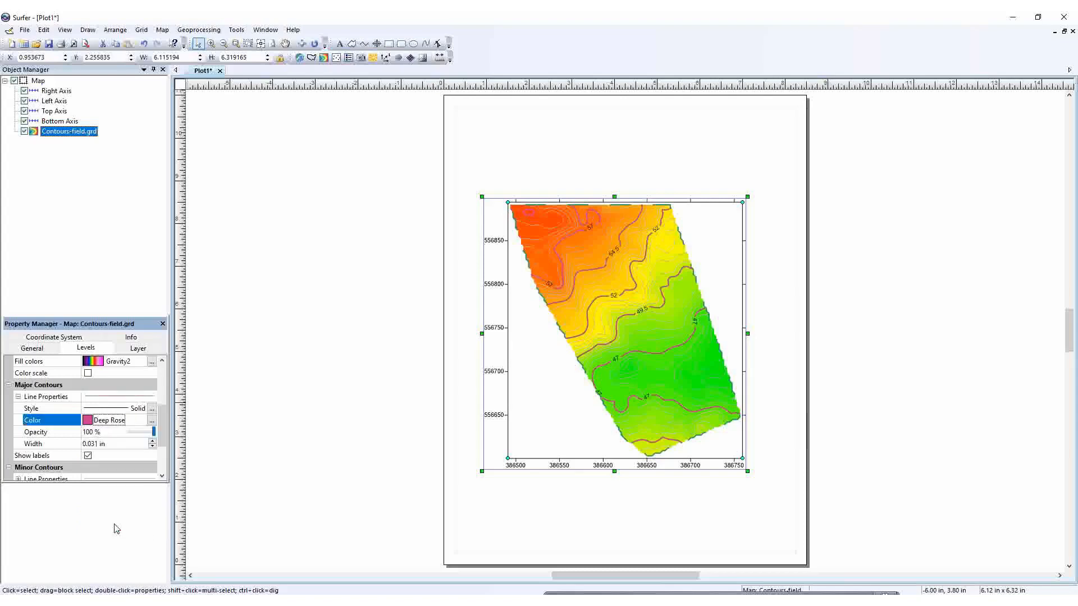
{"action": "left_click", "coordinate": [124, 422]}
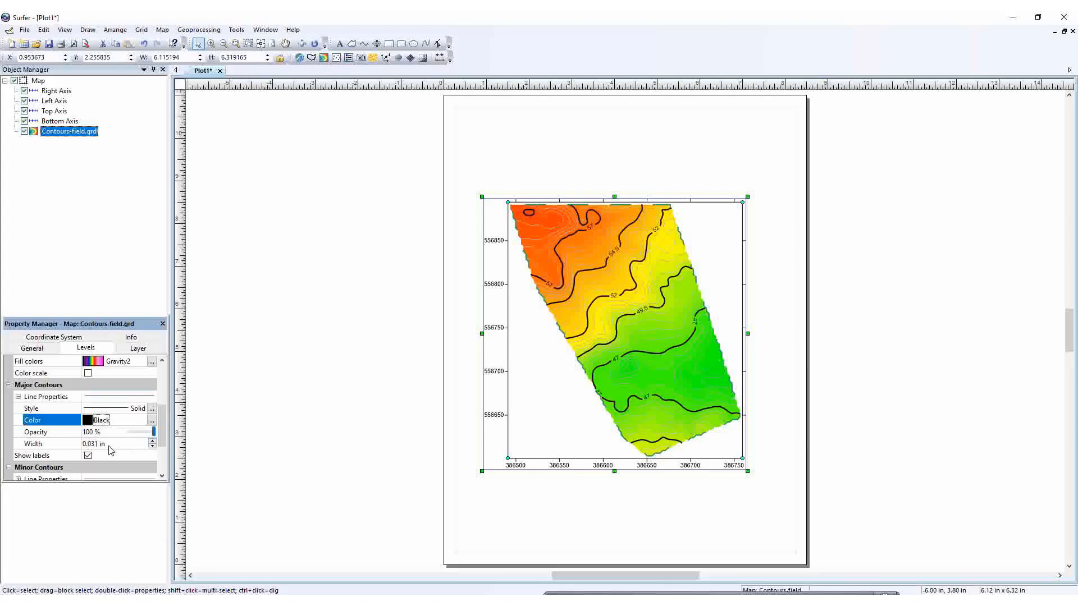
- Try a thicker line for the major contours by increasing their width to 0.160 in
{"action": "left_click", "coordinate": [151, 440]}
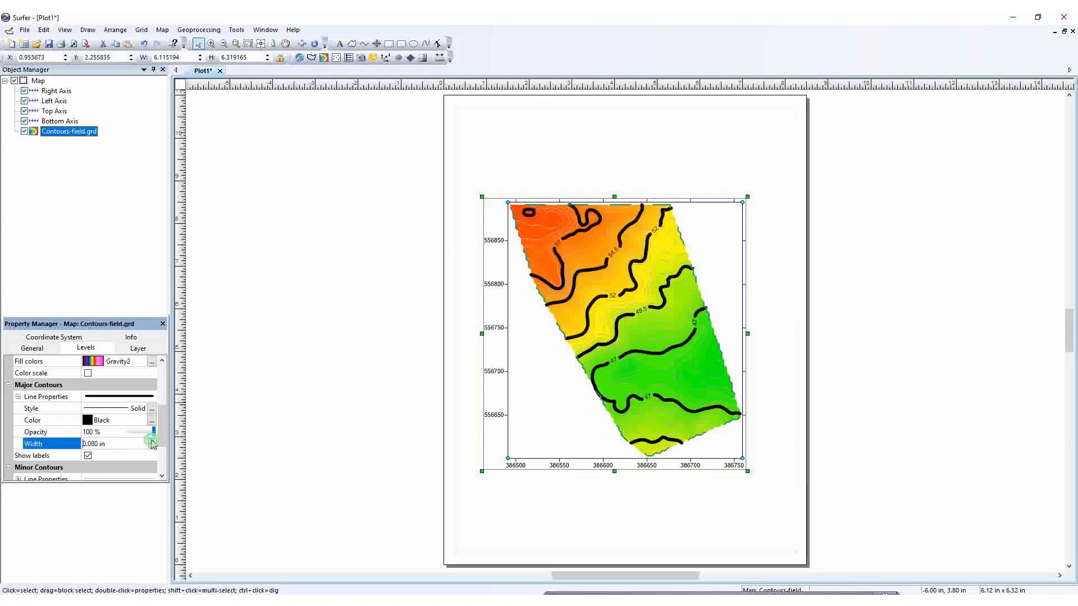
{"action": "left_click", "coordinate": [152, 442]}
{"action": "left_click", "coordinate": [151, 441]}
{"action": "left_click", "coordinate": [152, 441]}
{"action": "left_click", "coordinate": [151, 441]}
{"action": "left_click", "coordinate": [151, 441]}
{"action": "left_click", "coordinate": [151, 441]}
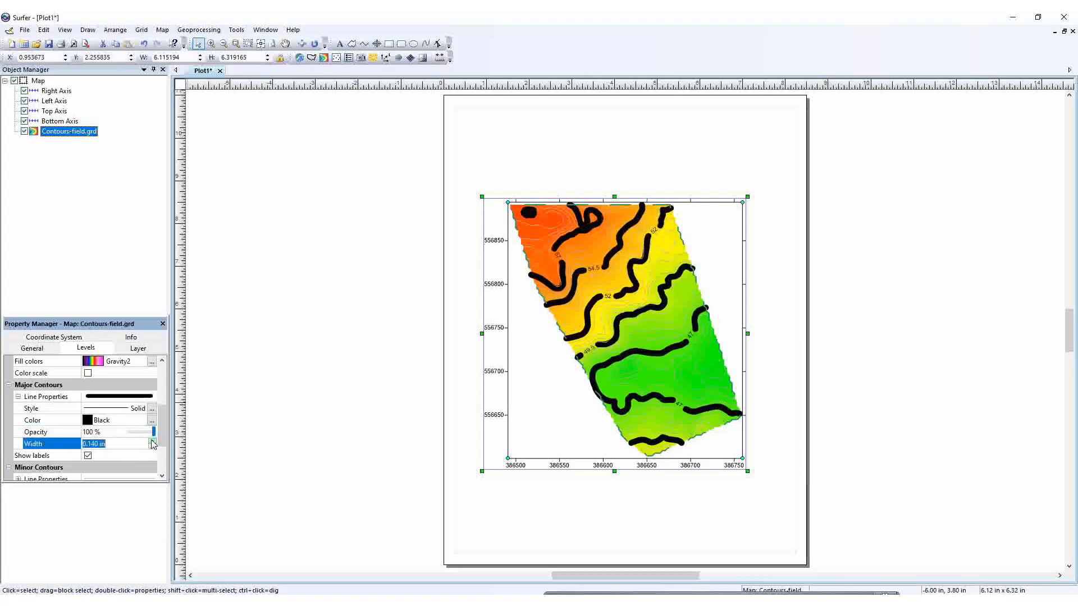
{"action": "left_click", "coordinate": [151, 442]}
{"action": "left_click", "coordinate": [151, 441]}
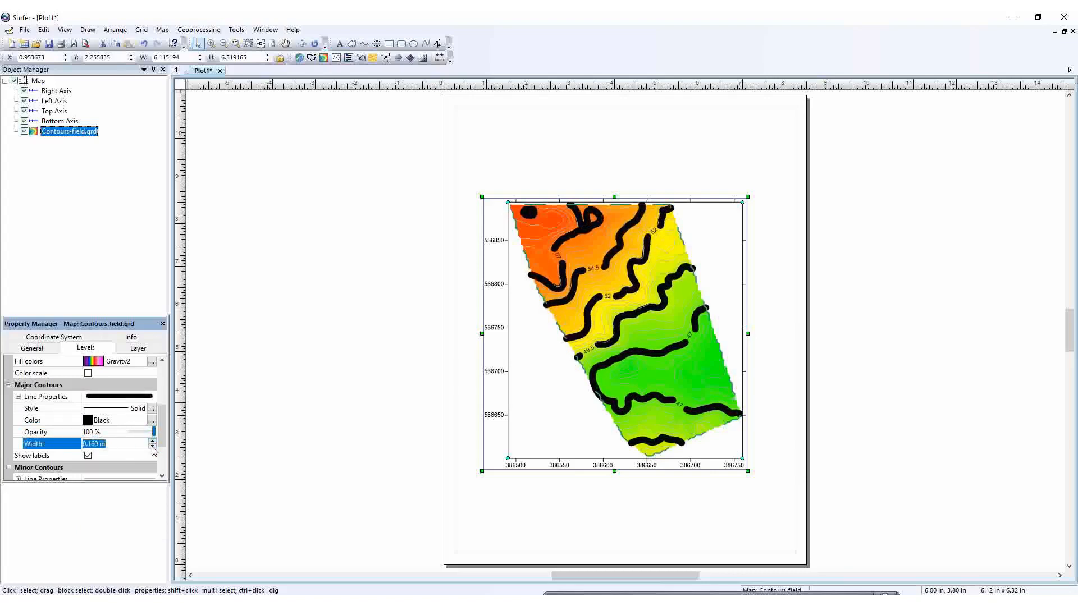
- Try the thinnest line for the major contours by reducing their width to 0.000 in
{"action": "left_click", "coordinate": [152, 447]}
{"action": "left_click", "coordinate": [152, 446]}
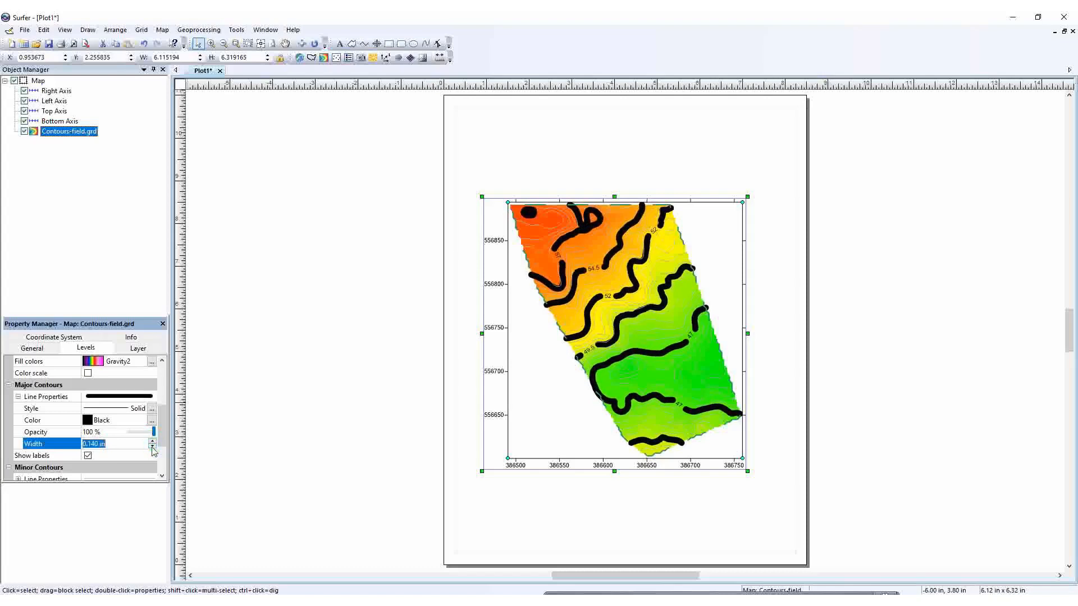
{"action": "left_click", "coordinate": [152, 447]}
{"action": "left_click", "coordinate": [152, 447]}
{"action": "left_click", "coordinate": [152, 446]}
{"action": "left_click", "coordinate": [152, 447]}
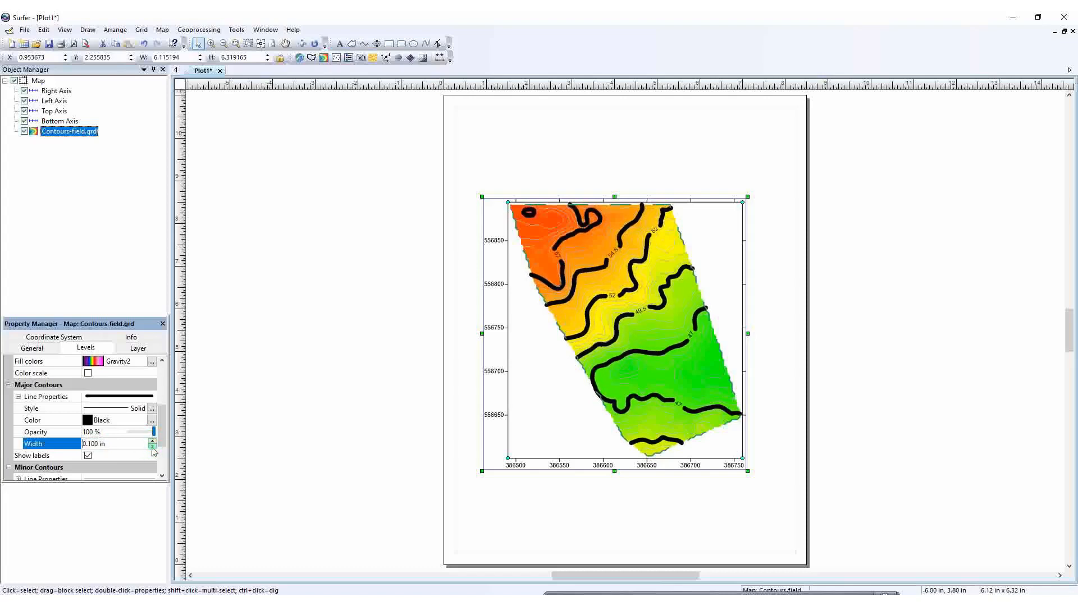
{"action": "left_click", "coordinate": [152, 447]}
{"action": "left_click", "coordinate": [153, 446]}
{"action": "left_click", "coordinate": [152, 447]}
{"action": "left_click", "coordinate": [152, 447]}
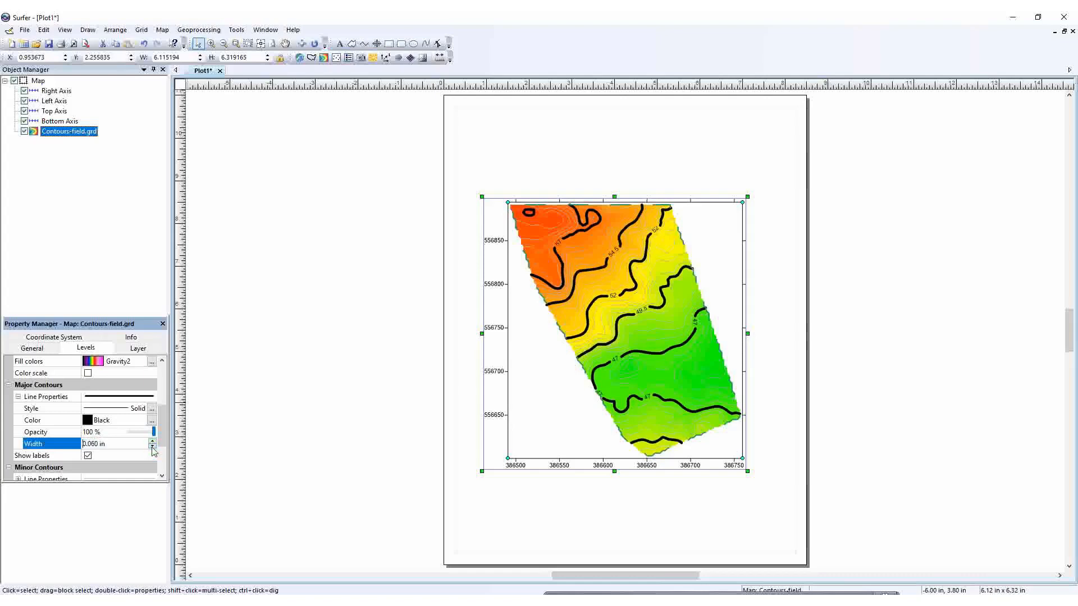
{"action": "left_click", "coordinate": [153, 447]}
{"action": "left_click", "coordinate": [152, 446]}
{"action": "left_click", "coordinate": [152, 447]}
{"action": "left_click", "coordinate": [152, 446]}
{"action": "left_click", "coordinate": [152, 446]}
{"action": "left_click", "coordinate": [152, 447]}
{"action": "left_click", "coordinate": [152, 447]}
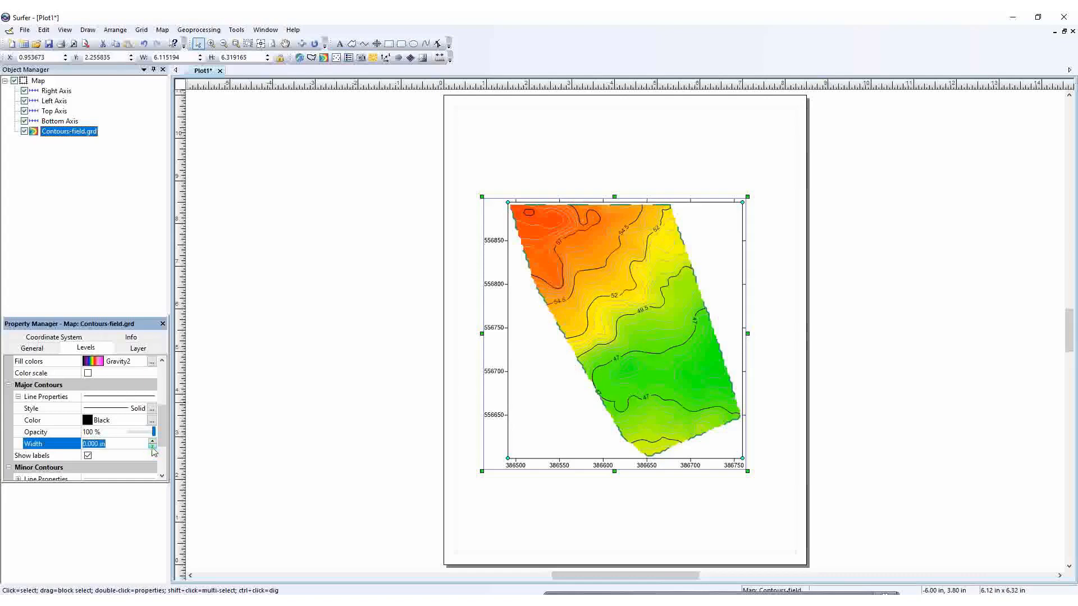
{"action": "left_click", "coordinate": [152, 447]}
- Set the line width of the major contours to 0.030 in
{"action": "left_click", "coordinate": [152, 442]}
{"action": "left_click", "coordinate": [152, 442]}
{"action": "left_click", "coordinate": [152, 442]}
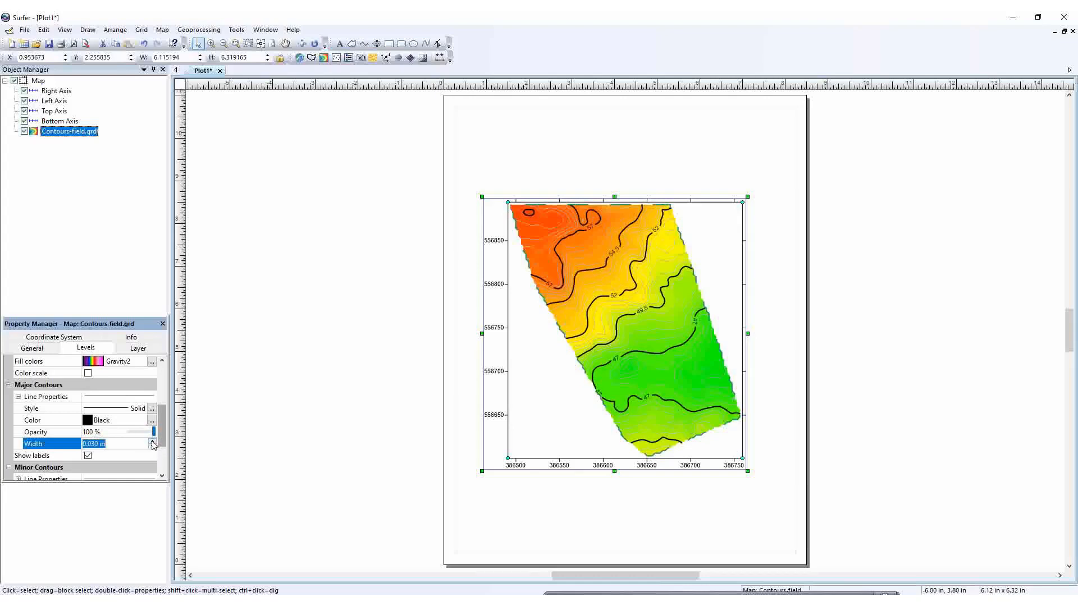
- Toggle the labels of the major contours off and on repeatedly to compare, ending with them shown
{"action": "left_click", "coordinate": [88, 456]}
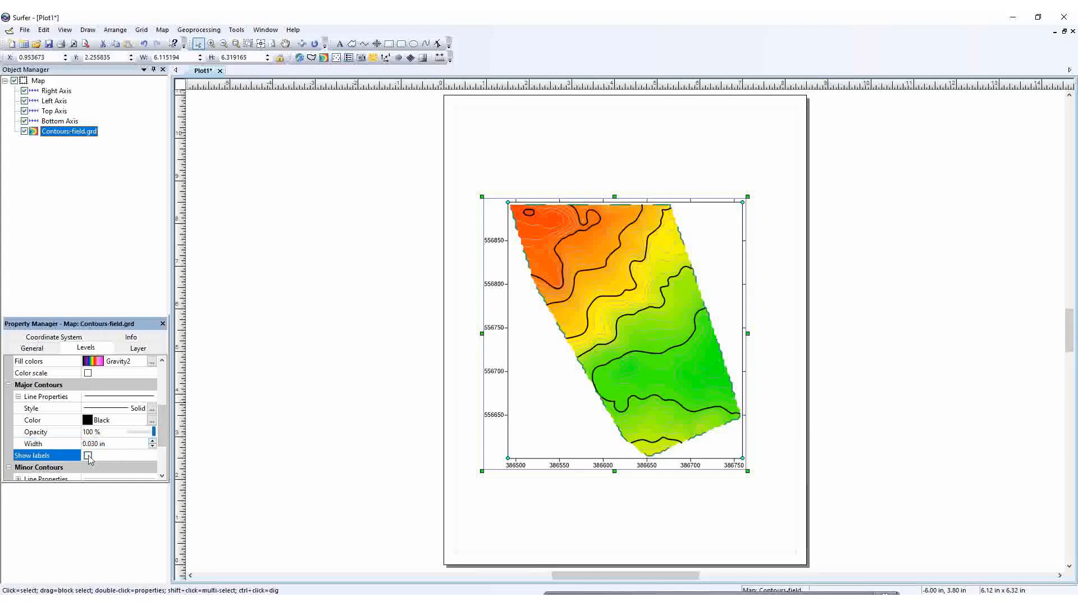
{"action": "left_click", "coordinate": [89, 456]}
{"action": "left_click", "coordinate": [89, 457]}
{"action": "left_click", "coordinate": [88, 456]}
{"action": "left_click", "coordinate": [88, 456]}
{"action": "left_click", "coordinate": [88, 456]}
{"action": "left_click", "coordinate": [89, 456]}
{"action": "left_click", "coordinate": [88, 456]}
{"action": "left_click", "coordinate": [88, 456]}
{"action": "left_click", "coordinate": [88, 456]}
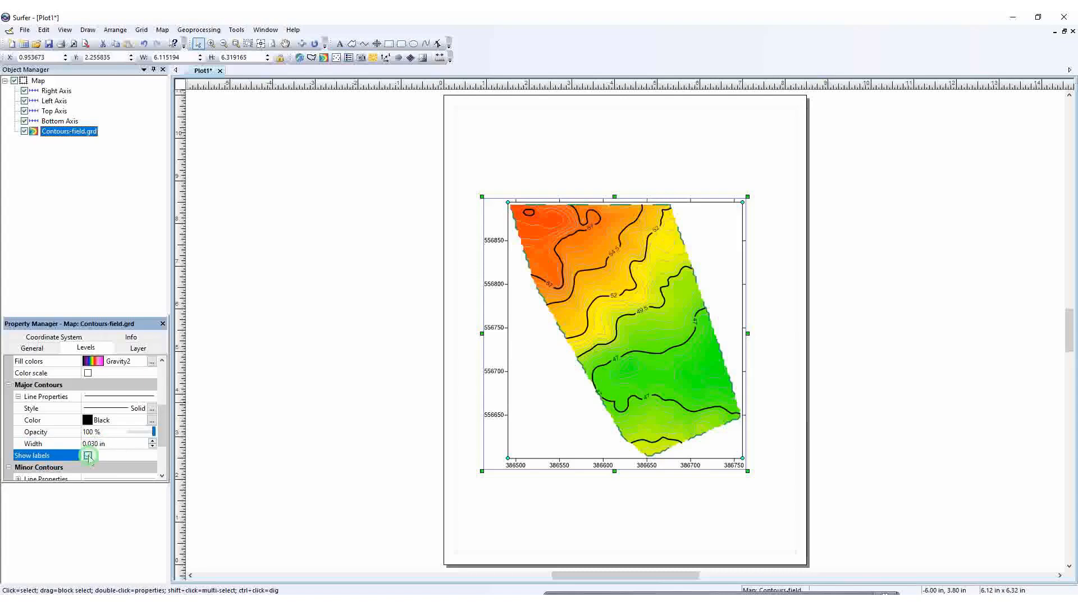
{"action": "left_click", "coordinate": [88, 456]}
{"action": "left_click", "coordinate": [88, 457]}
{"action": "left_click", "coordinate": [88, 457]}
{"action": "left_click", "coordinate": [88, 456]}
{"action": "left_click", "coordinate": [88, 457]}
{"action": "left_click", "coordinate": [88, 457]}
{"action": "left_click", "coordinate": [88, 456]}
{"action": "left_click", "coordinate": [88, 456]}
{"action": "left_click", "coordinate": [89, 457]}
{"action": "left_click", "coordinate": [88, 456]}
- Expand the line properties of the minor contours and set their line style to .4 in. Dash
{"action": "left_click", "coordinate": [159, 476]}
{"action": "left_click", "coordinate": [159, 477]}
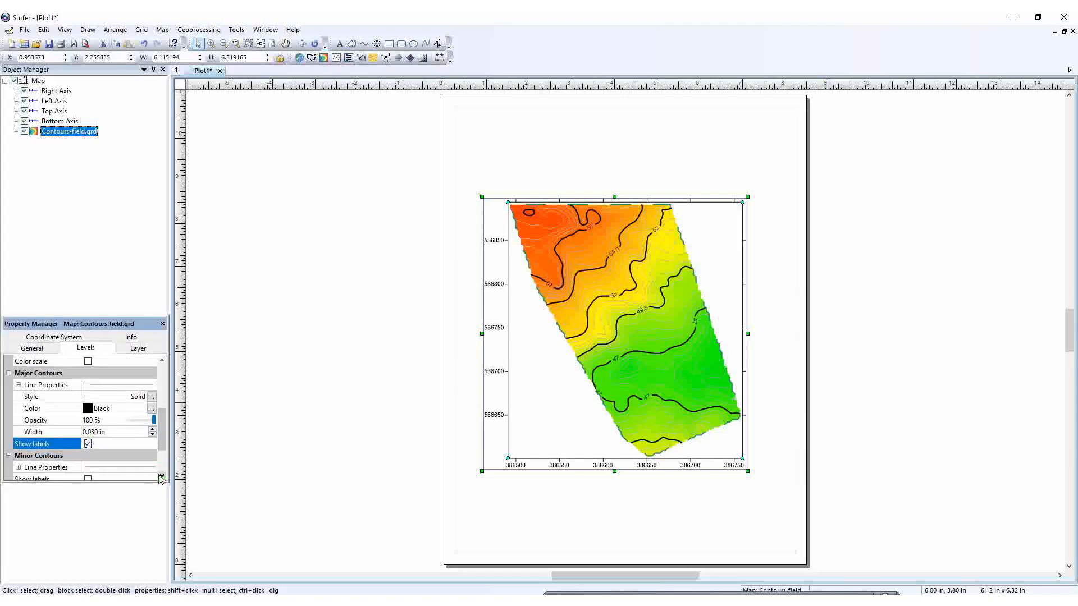
{"action": "left_click", "coordinate": [160, 476]}
{"action": "left_click", "coordinate": [160, 477]}
{"action": "left_click", "coordinate": [160, 477]}
{"action": "left_click", "coordinate": [160, 477]}
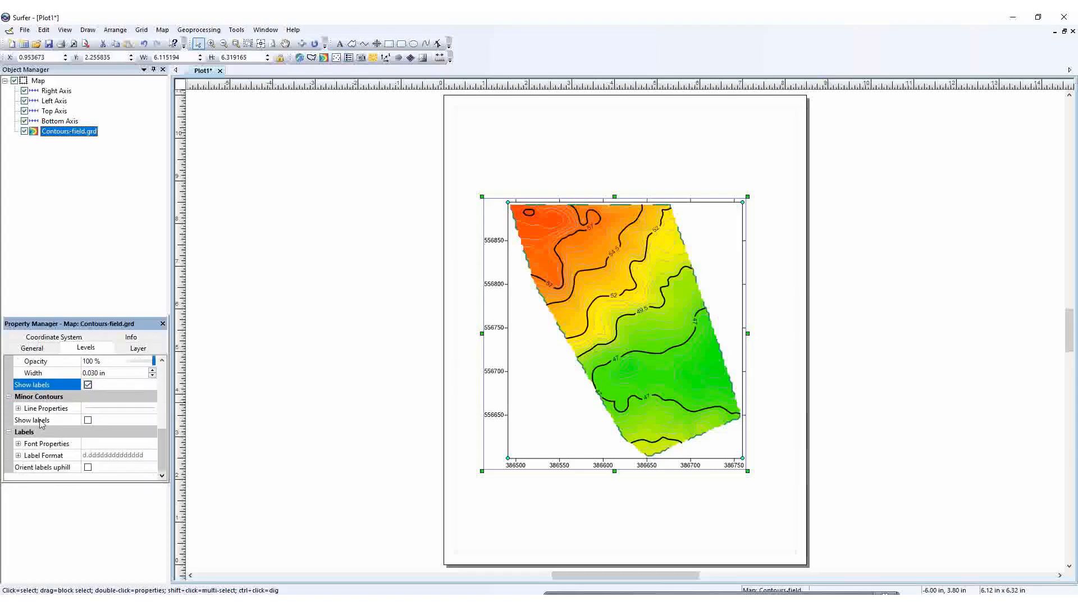
{"action": "left_click", "coordinate": [18, 409]}
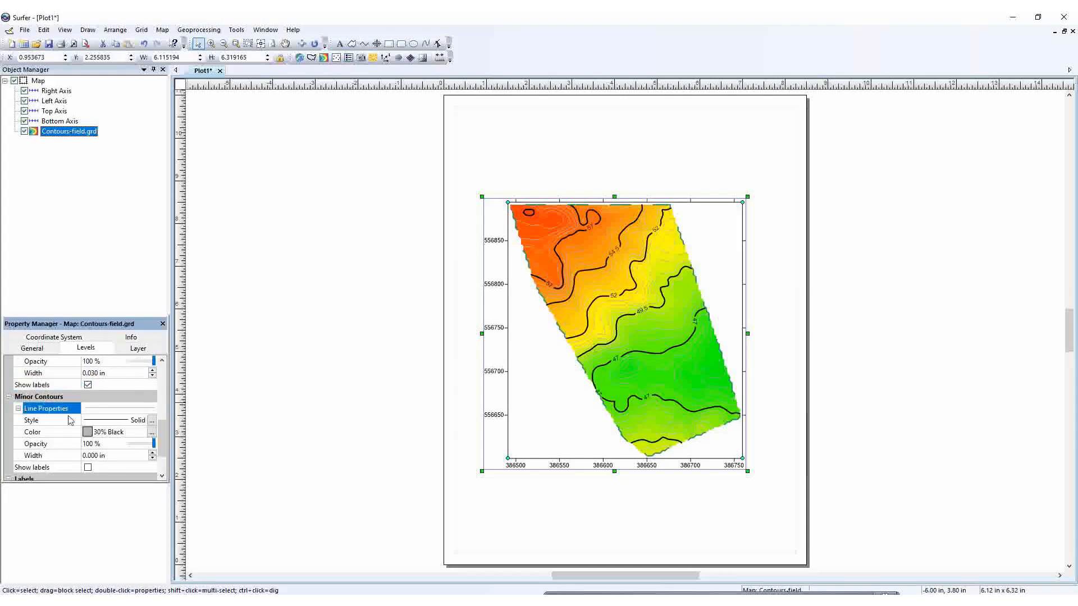
{"action": "left_click", "coordinate": [106, 426]}
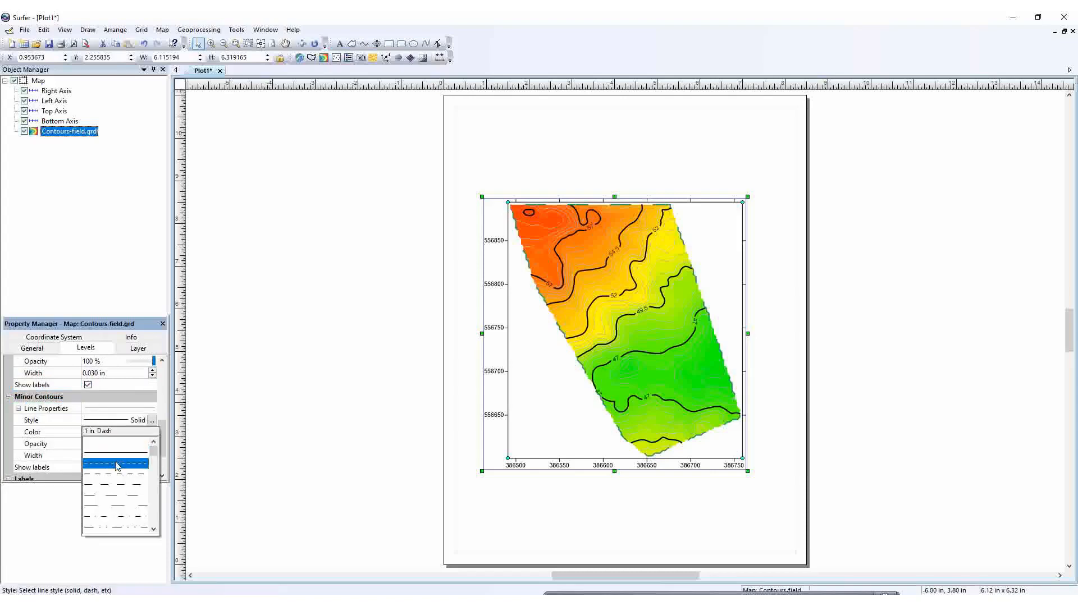
{"action": "left_click", "coordinate": [118, 494]}
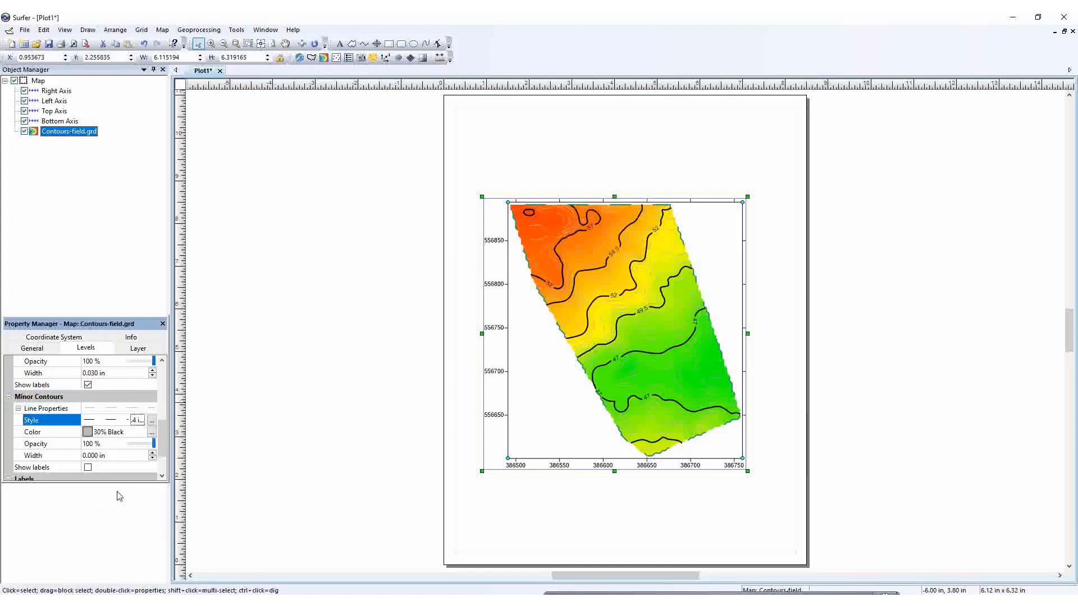
- Open the line style choices for the minor contours and browse the further dash patterns
{"action": "left_click", "coordinate": [110, 426]}
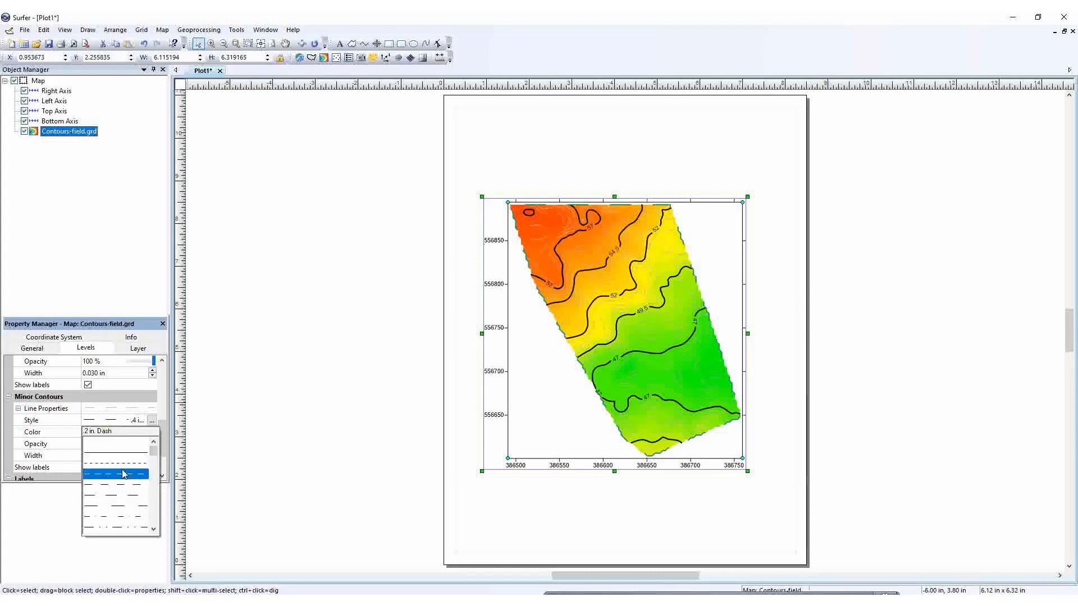
{"action": "left_click", "coordinate": [153, 527]}
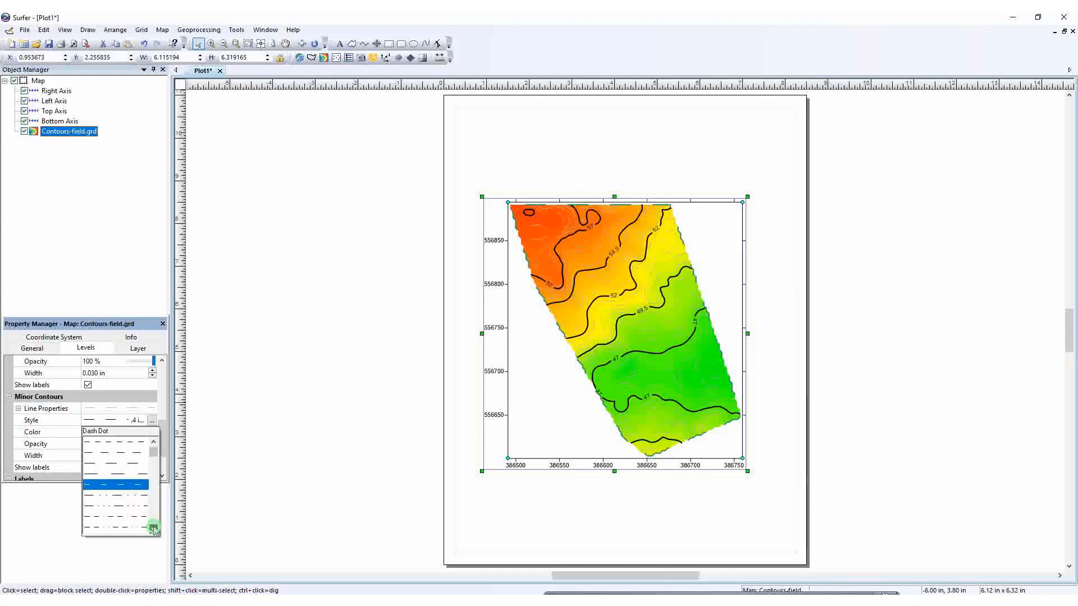
- Try the Solid - Hollow squares line style and another solid marker style on the minor contours
{"action": "left_click", "coordinate": [153, 528]}
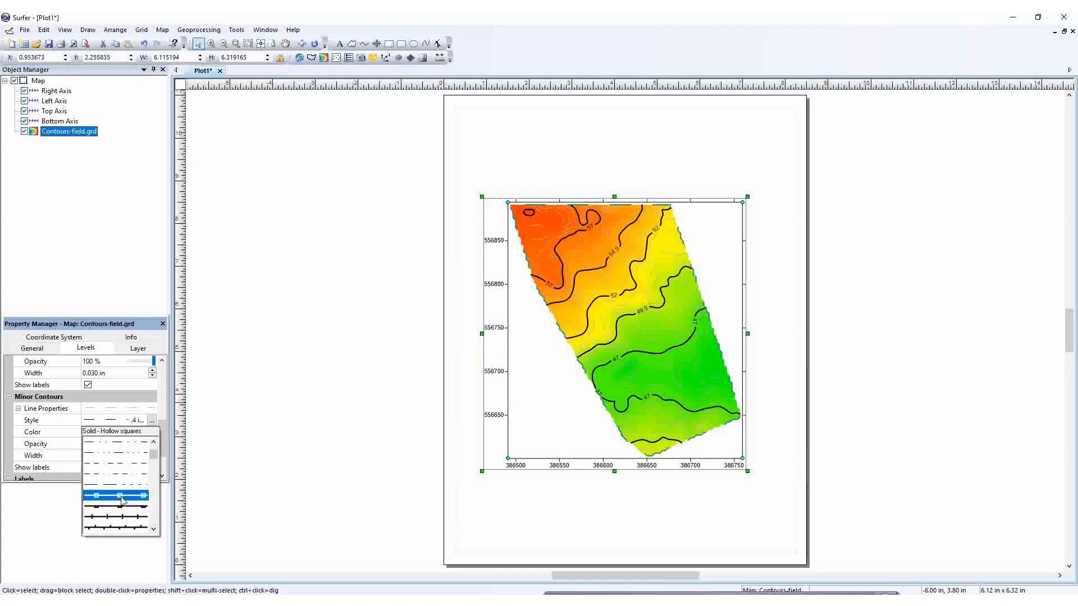
{"action": "left_click", "coordinate": [124, 500]}
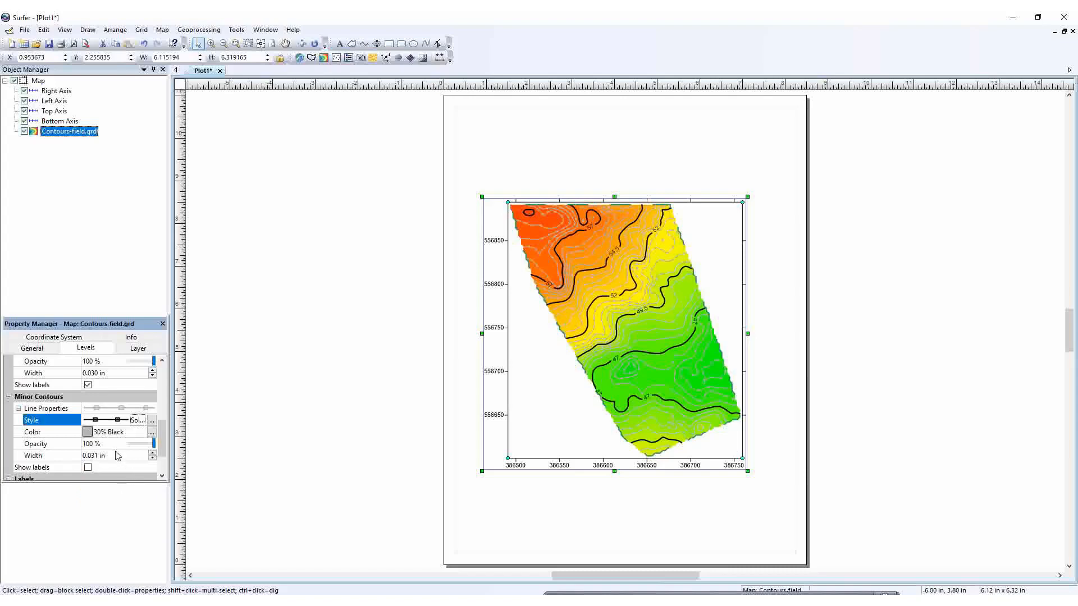
{"action": "left_click", "coordinate": [95, 424]}
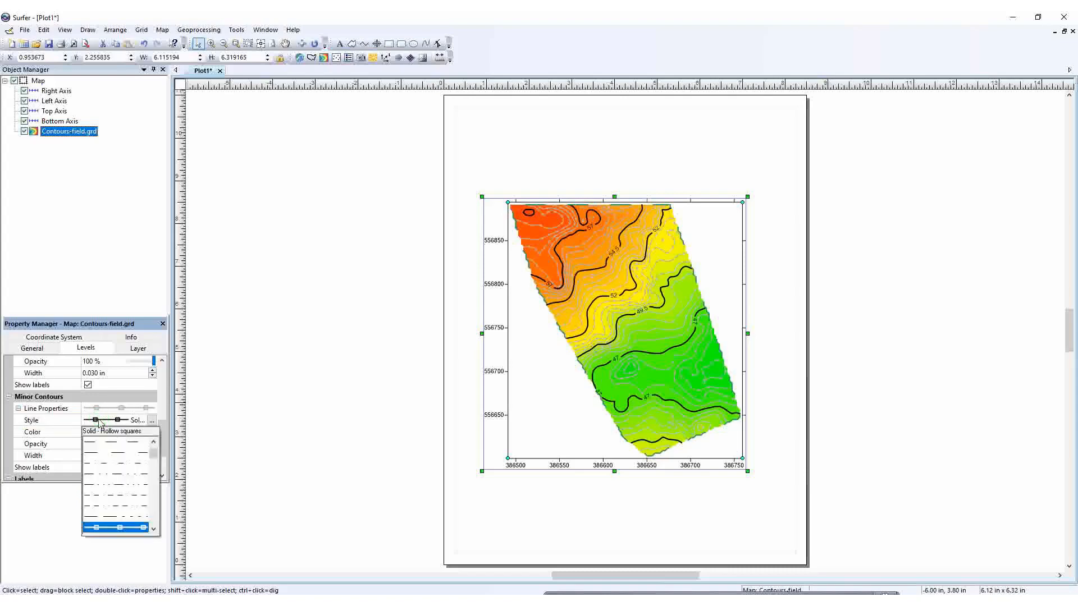
{"action": "left_click", "coordinate": [154, 528]}
{"action": "left_click", "coordinate": [155, 529]}
{"action": "left_click", "coordinate": [155, 529]}
{"action": "left_click", "coordinate": [155, 529]}
{"action": "left_click", "coordinate": [155, 529]}
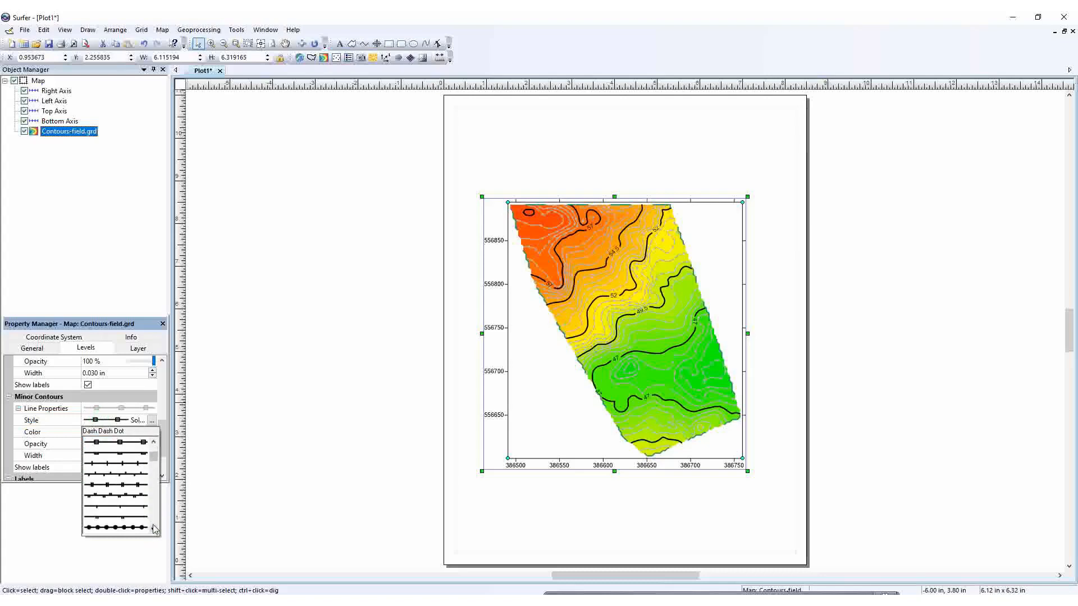
{"action": "left_click", "coordinate": [123, 494]}
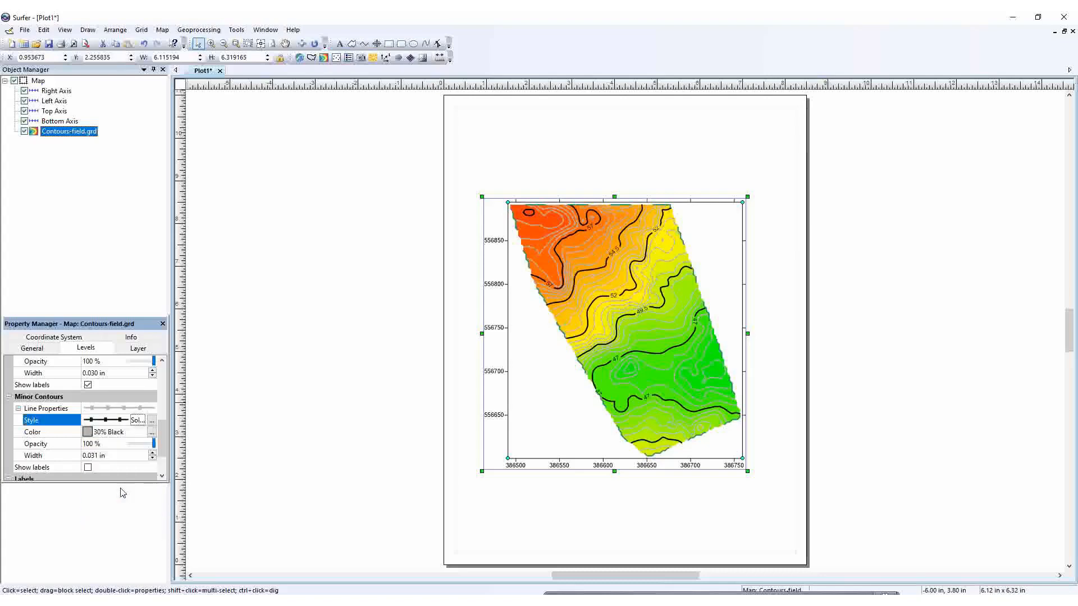
- Set the minor contour line style to plain Solid
{"action": "left_click", "coordinate": [137, 419]}
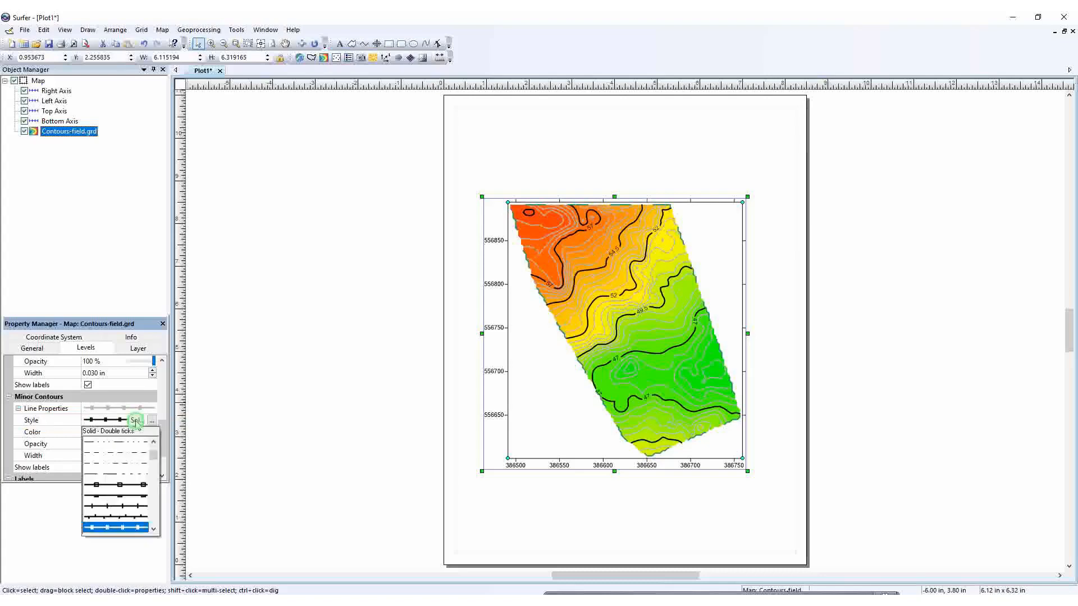
{"action": "left_click", "coordinate": [153, 443]}
{"action": "left_click", "coordinate": [153, 443]}
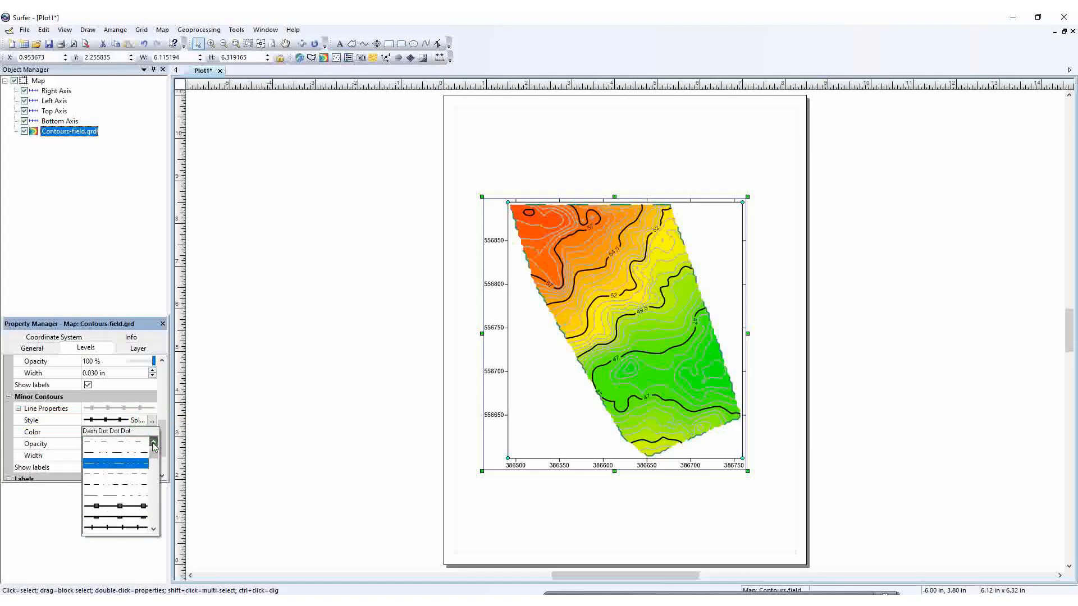
{"action": "left_click", "coordinate": [153, 443]}
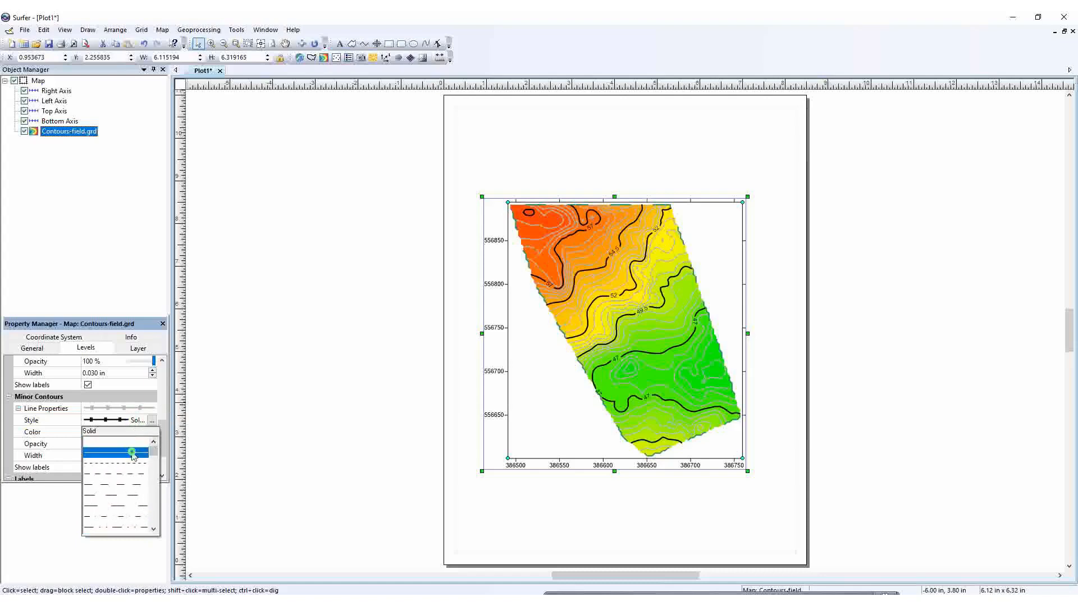
{"action": "left_click", "coordinate": [134, 453]}
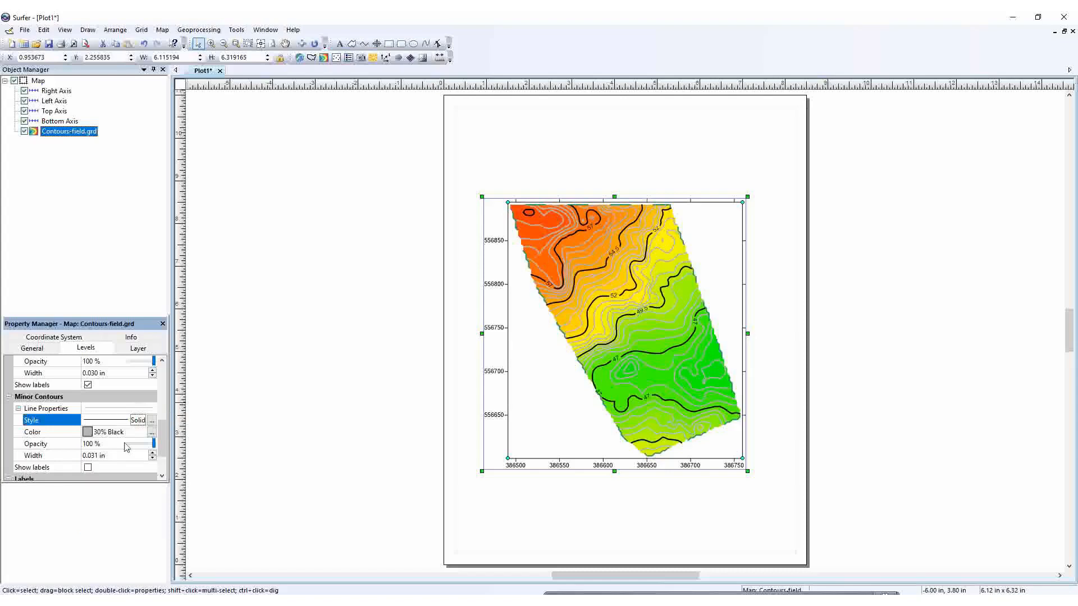
- Try Blue, Army Green, Magenta and Moon Green as the line color of the minor contours
{"action": "left_click", "coordinate": [119, 433]}
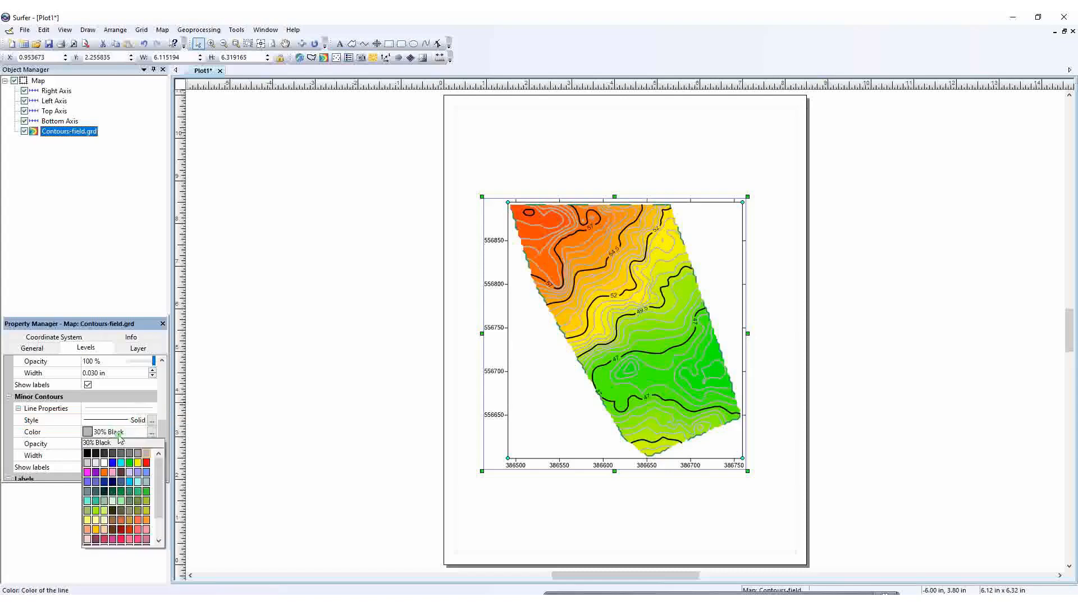
{"action": "left_click", "coordinate": [113, 463]}
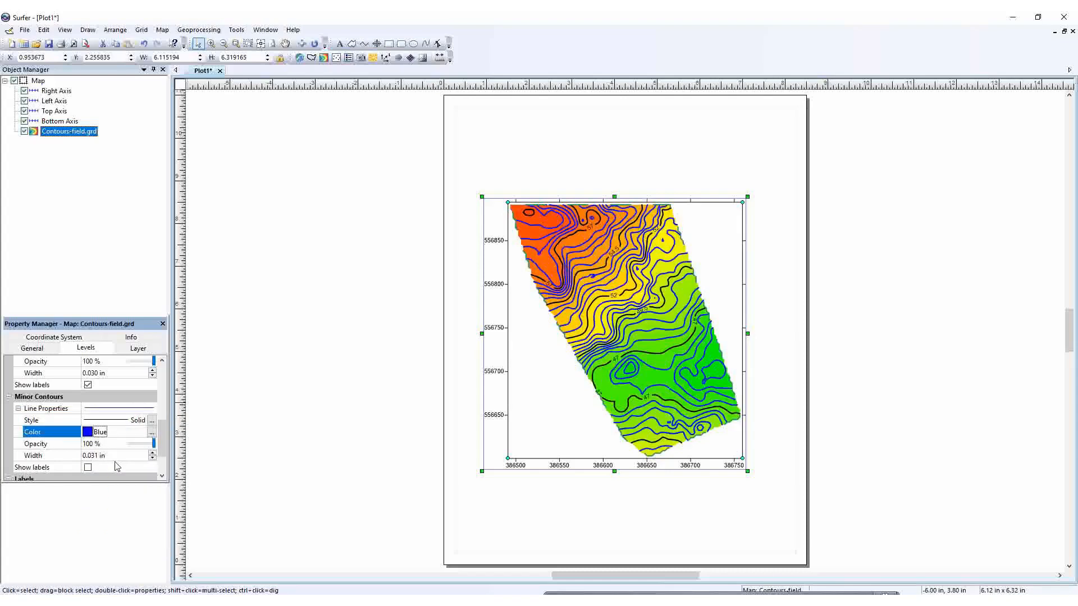
{"action": "left_click", "coordinate": [123, 434]}
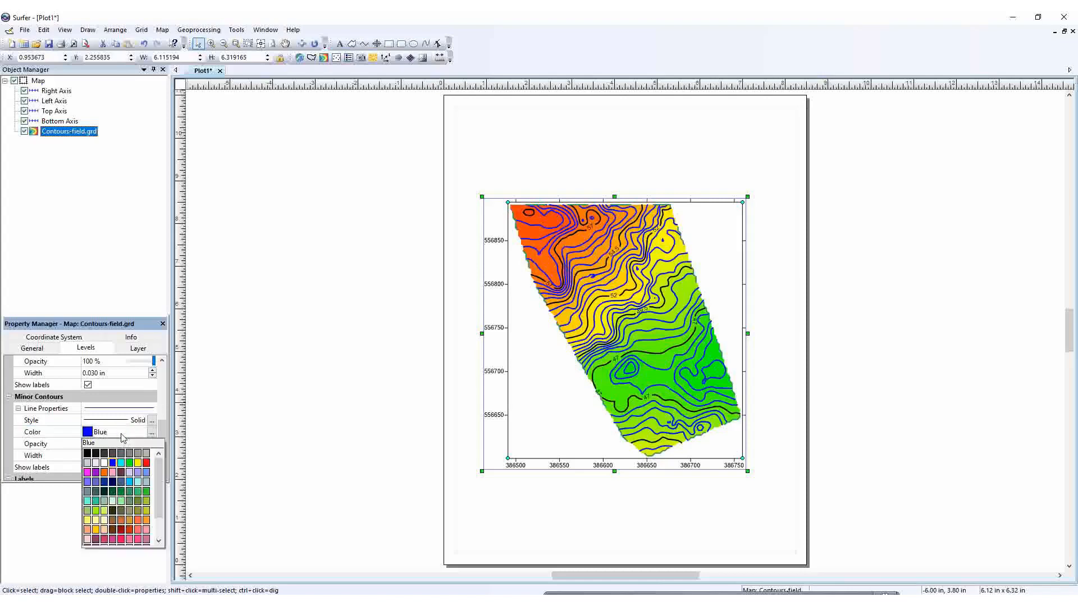
{"action": "left_click", "coordinate": [129, 501]}
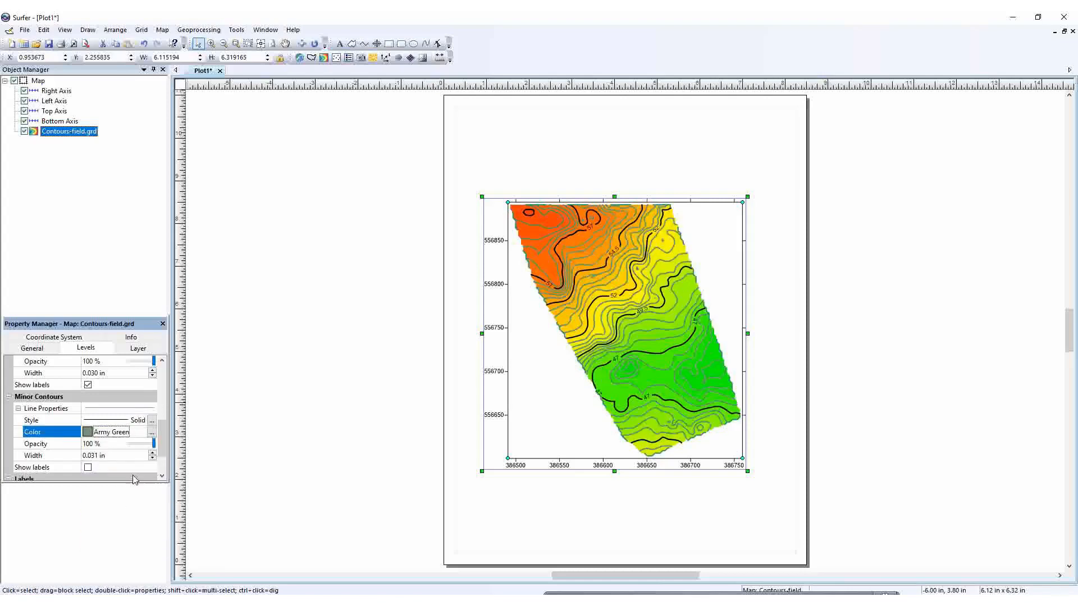
{"action": "left_click", "coordinate": [124, 434]}
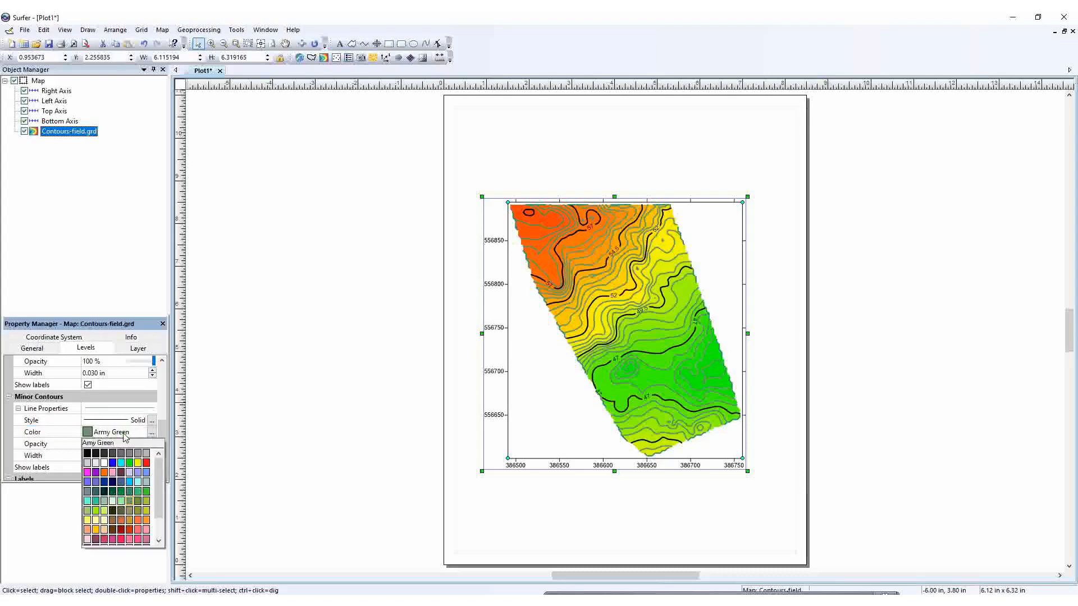
{"action": "left_click", "coordinate": [87, 473]}
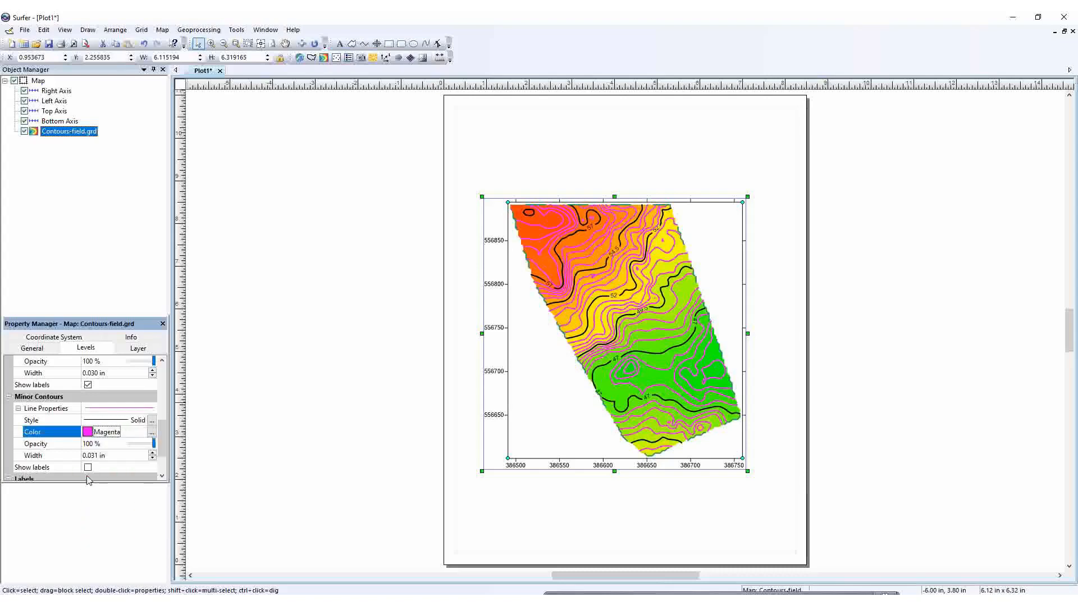
{"action": "left_click", "coordinate": [123, 433]}
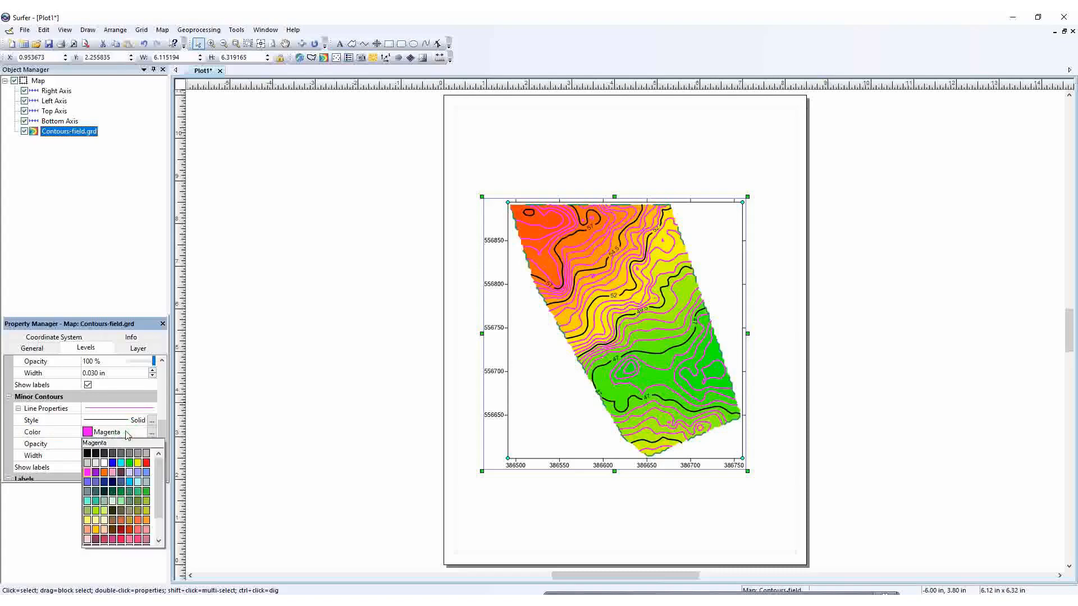
{"action": "left_click", "coordinate": [110, 516]}
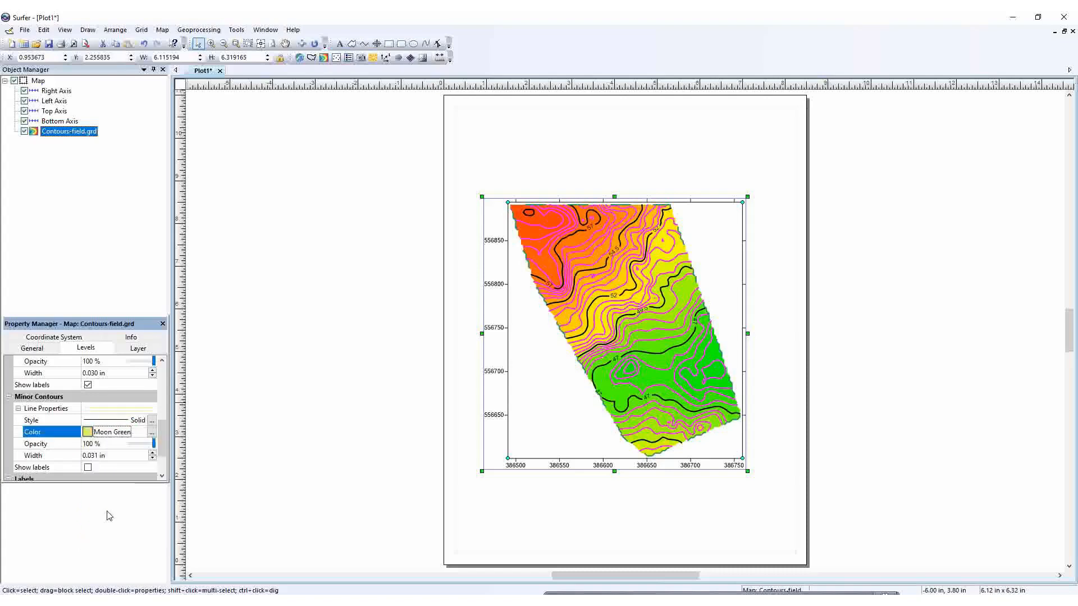
- Try Black, 40% Black and 10% Black as the line color of the minor contours
{"action": "left_click", "coordinate": [135, 434]}
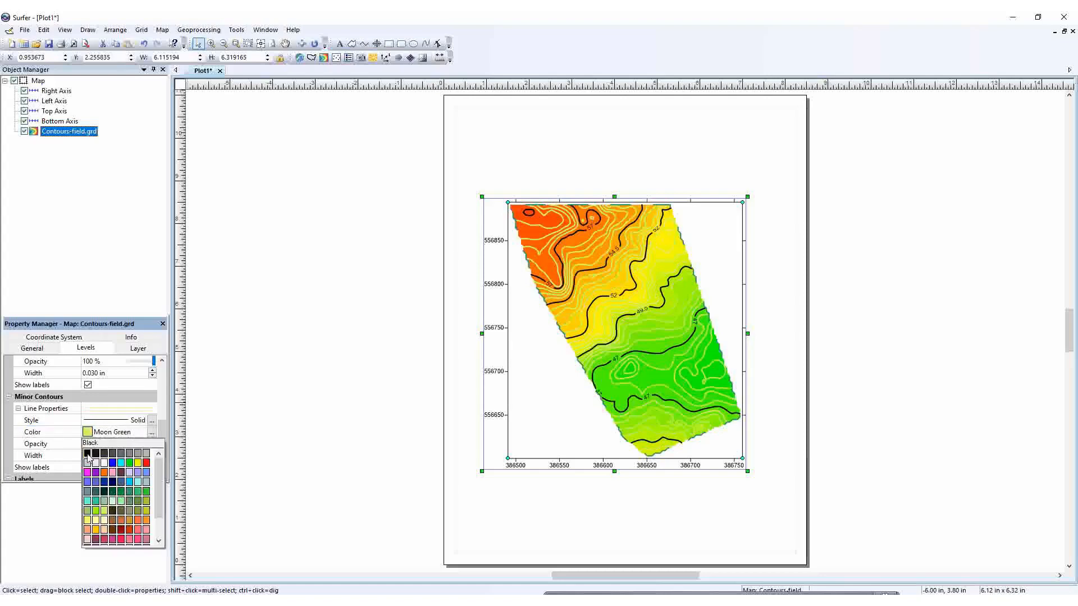
{"action": "left_click", "coordinate": [87, 454]}
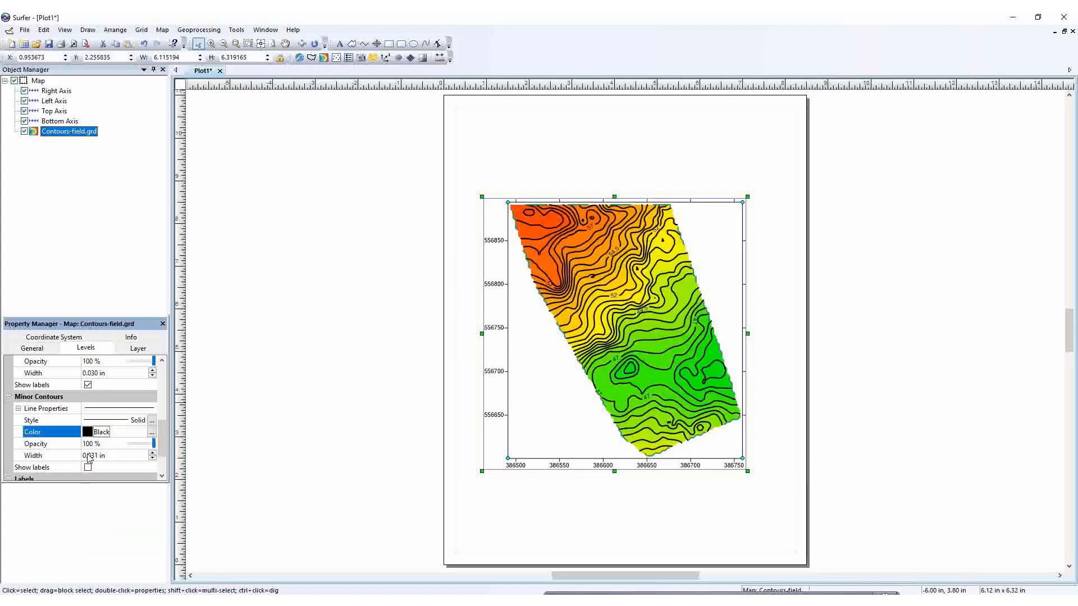
{"action": "left_click", "coordinate": [137, 435]}
{"action": "left_click", "coordinate": [139, 453]}
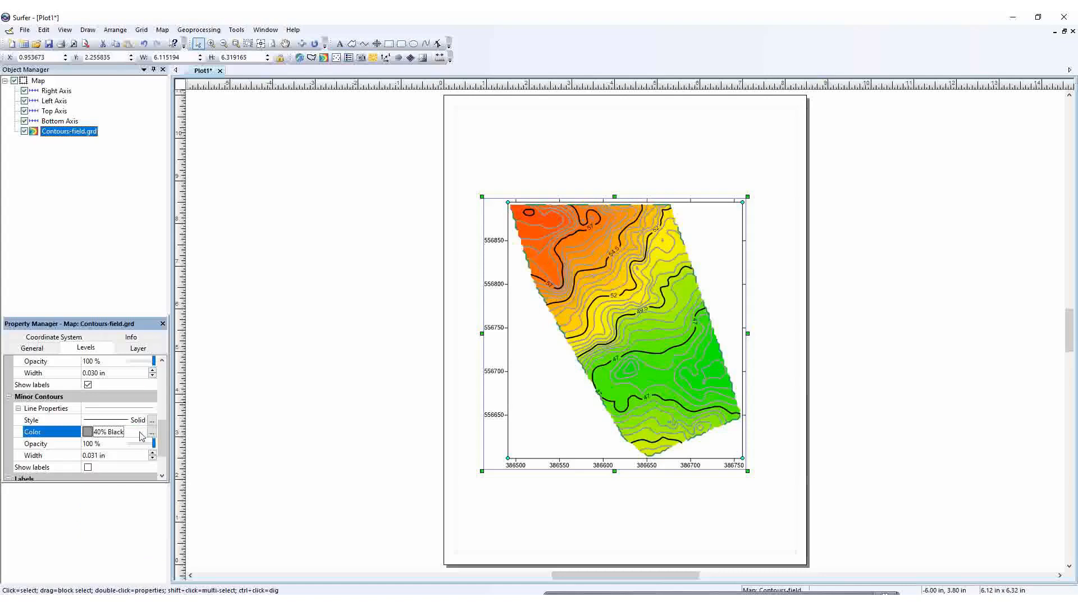
{"action": "left_click", "coordinate": [145, 433]}
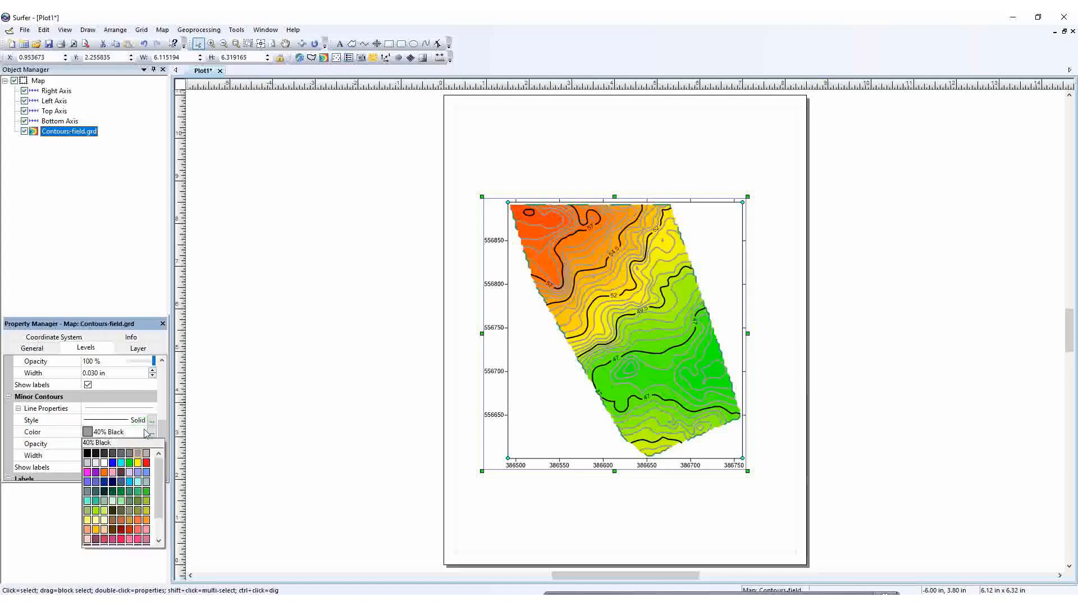
{"action": "left_click", "coordinate": [96, 463]}
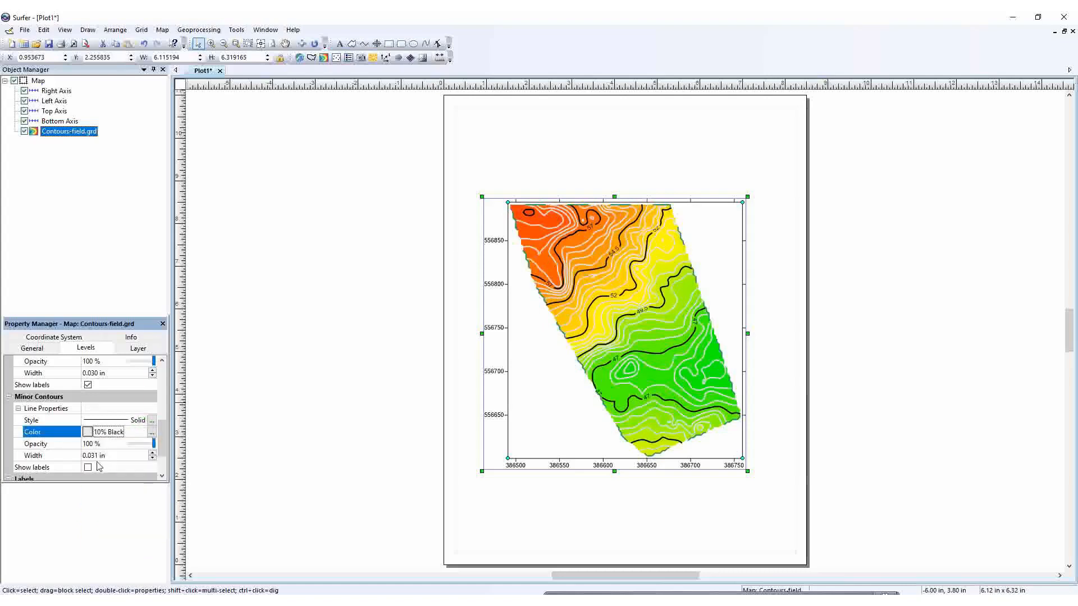
- Set the minor contour line color to 90% Black
{"action": "left_click", "coordinate": [132, 432]}
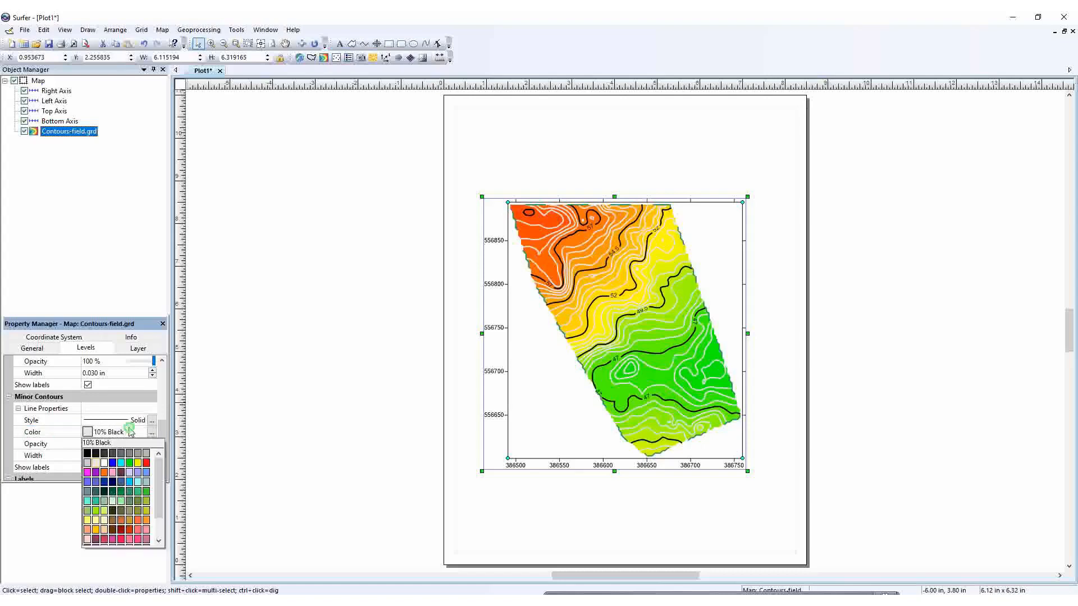
{"action": "left_click", "coordinate": [97, 454]}
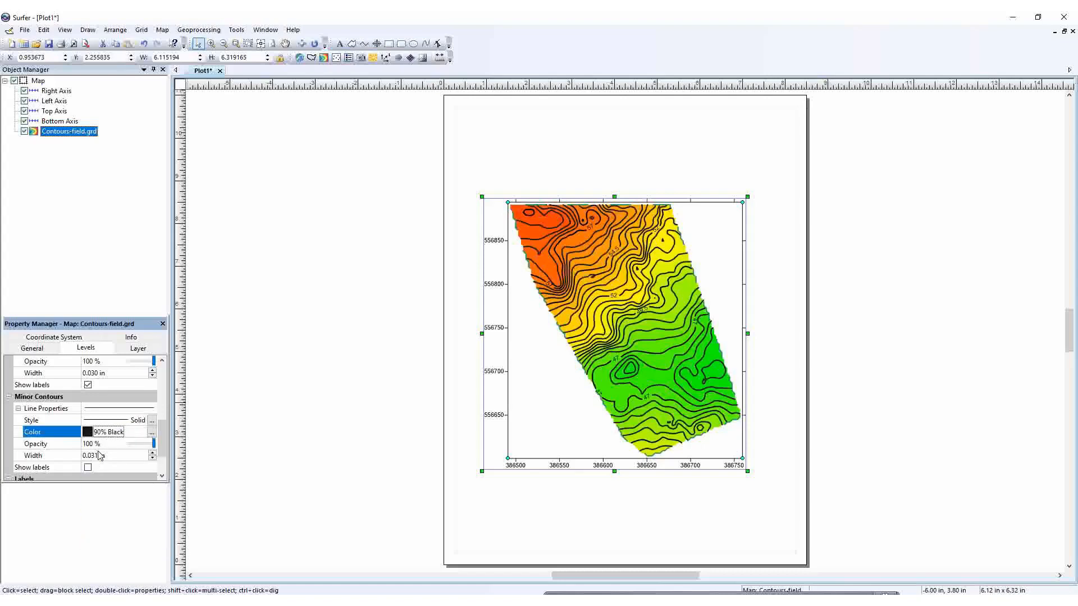
- Try thickening the minor contour lines to a width of 0.170 in
{"action": "left_click", "coordinate": [162, 476]}
{"action": "left_click", "coordinate": [161, 476]}
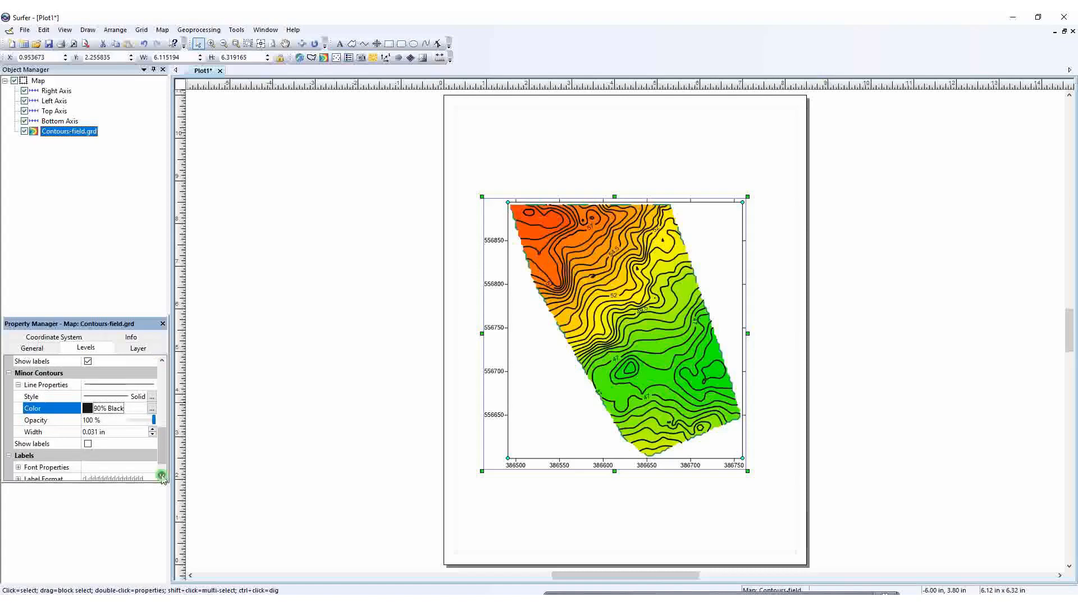
{"action": "left_click", "coordinate": [161, 477]}
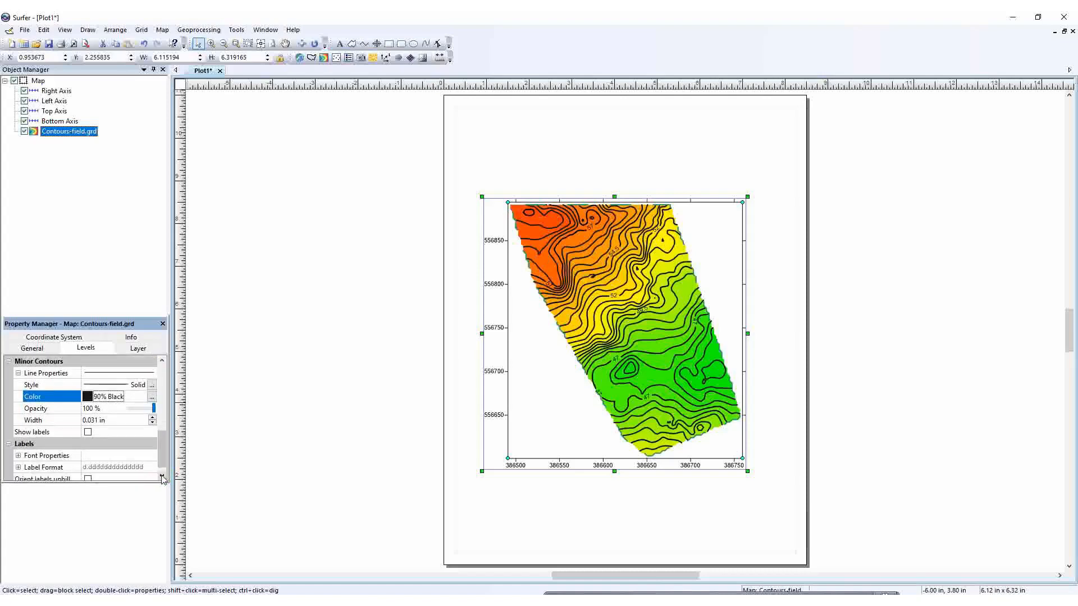
{"action": "left_click", "coordinate": [155, 425]}
{"action": "left_click", "coordinate": [152, 418]}
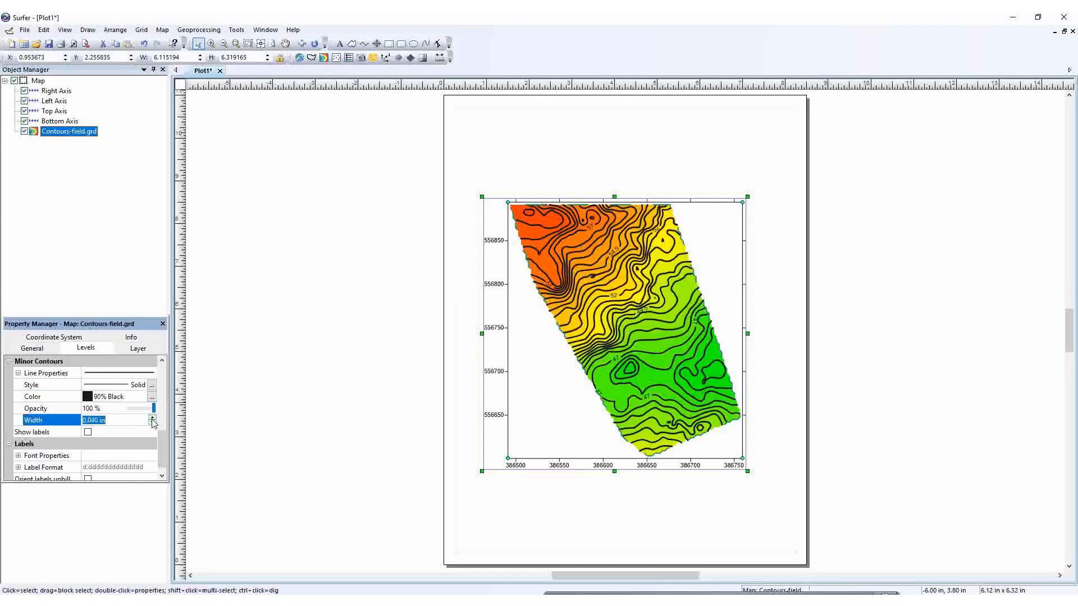
{"action": "left_click", "coordinate": [152, 418]}
{"action": "left_click", "coordinate": [152, 418]}
{"action": "left_click", "coordinate": [152, 418]}
{"action": "left_click", "coordinate": [153, 418]}
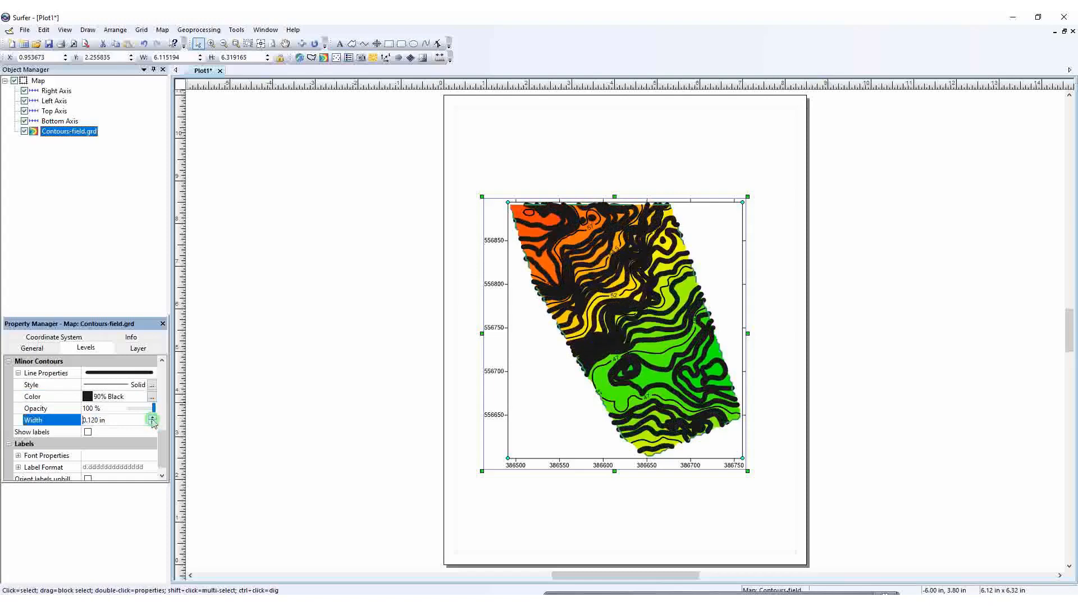
{"action": "left_click", "coordinate": [152, 418]}
{"action": "left_click", "coordinate": [152, 418]}
{"action": "left_click", "coordinate": [152, 418]}
{"action": "left_click", "coordinate": [152, 418]}
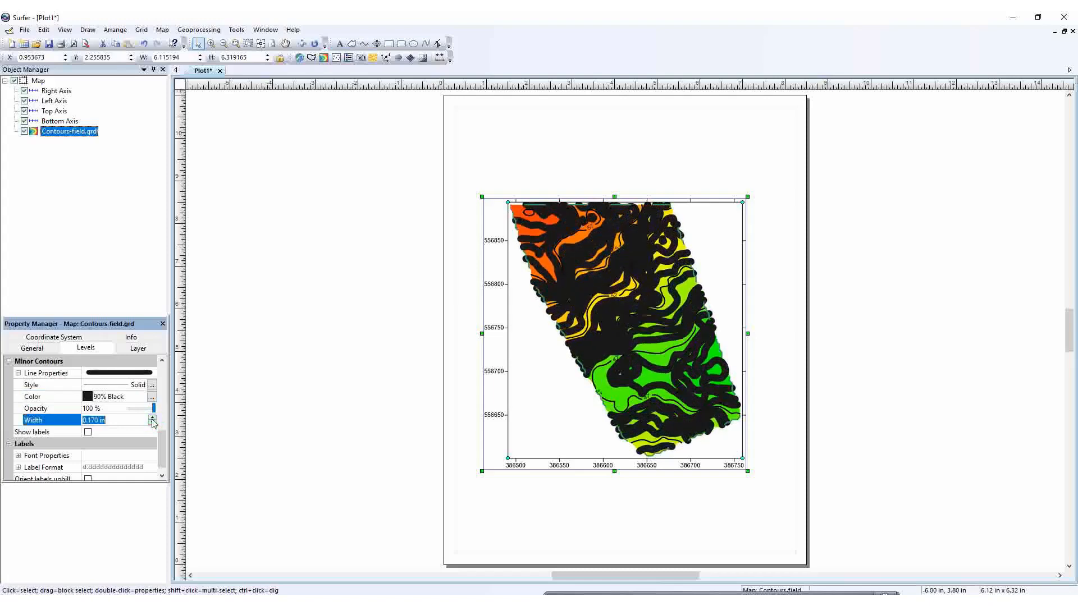
- Reduce the minor contour line width to 0.010 in, and finish by setting it to 0.030 in
{"action": "left_click", "coordinate": [152, 422]}
{"action": "left_click", "coordinate": [152, 423]}
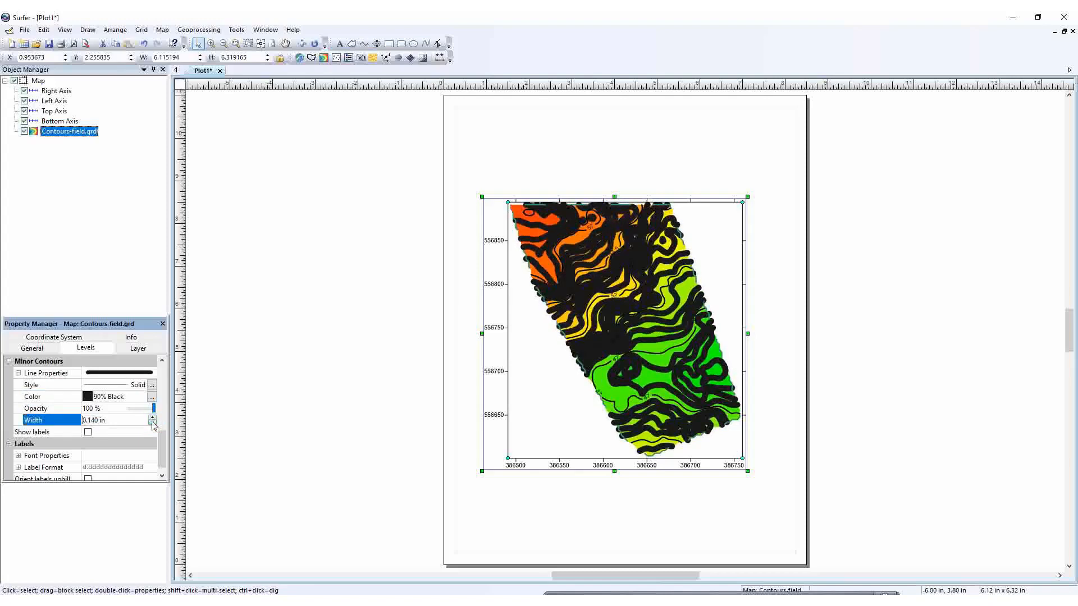
{"action": "left_click", "coordinate": [152, 423]}
{"action": "left_click", "coordinate": [152, 423]}
{"action": "left_click", "coordinate": [152, 423]}
{"action": "left_click", "coordinate": [152, 422]}
{"action": "left_click", "coordinate": [152, 422]}
{"action": "left_click", "coordinate": [152, 423]}
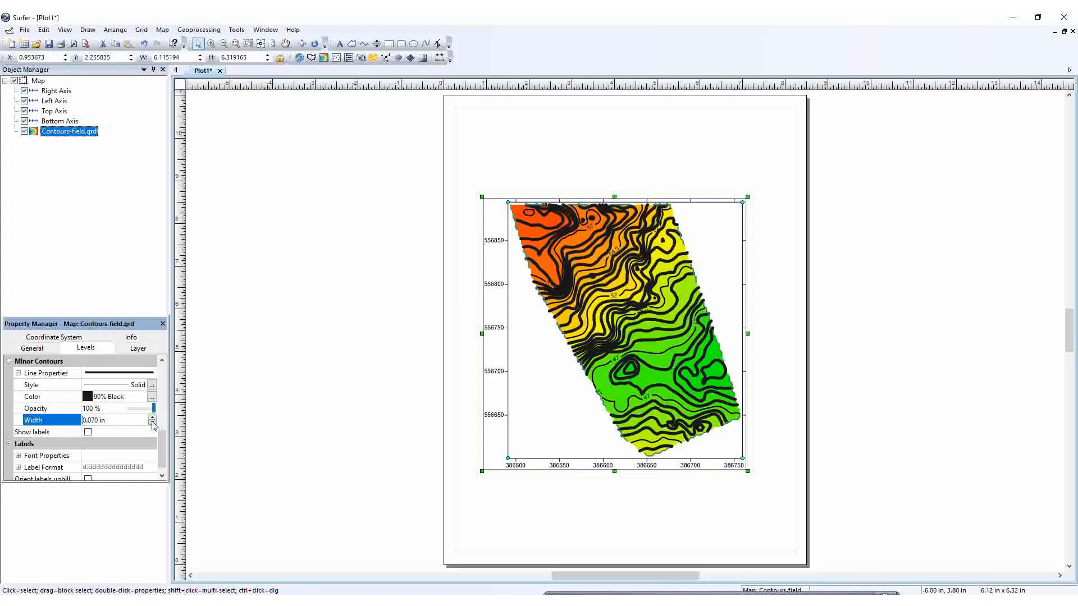
{"action": "left_click", "coordinate": [152, 423]}
{"action": "left_click", "coordinate": [152, 422]}
{"action": "left_click", "coordinate": [152, 423]}
{"action": "left_click", "coordinate": [152, 422]}
{"action": "left_click", "coordinate": [152, 423]}
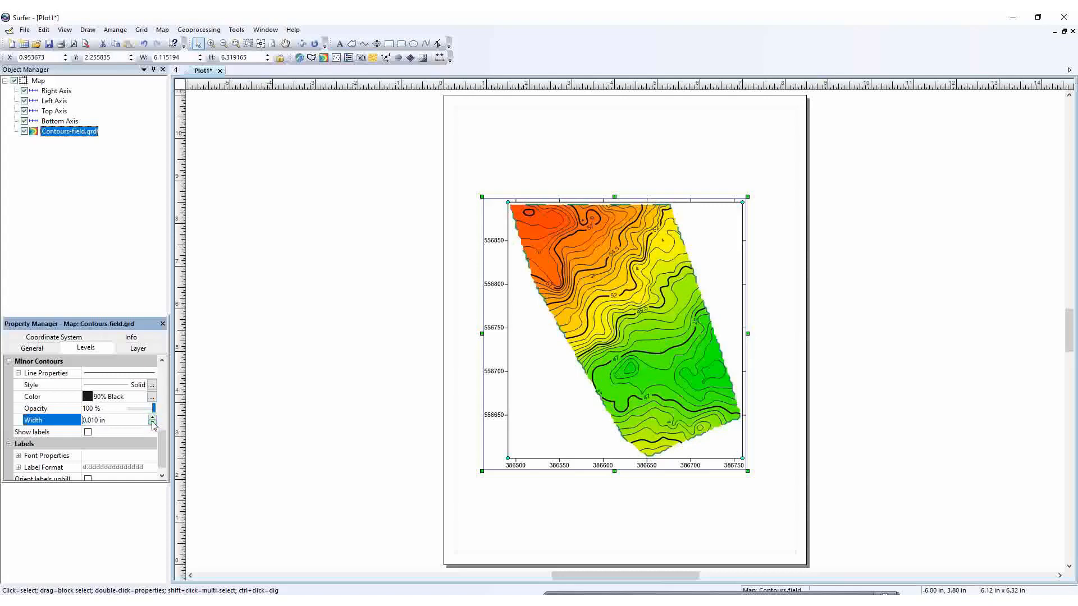
{"action": "left_click", "coordinate": [152, 418]}
{"action": "left_click", "coordinate": [152, 418]}
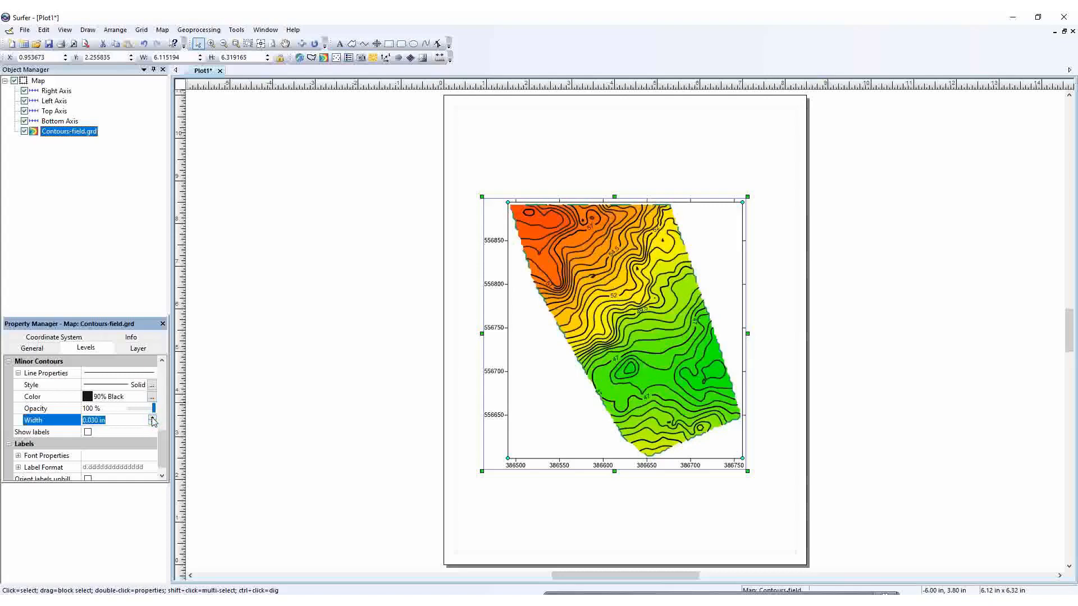
- Set the contour label font to Arial Narrow
{"action": "left_click", "coordinate": [162, 476]}
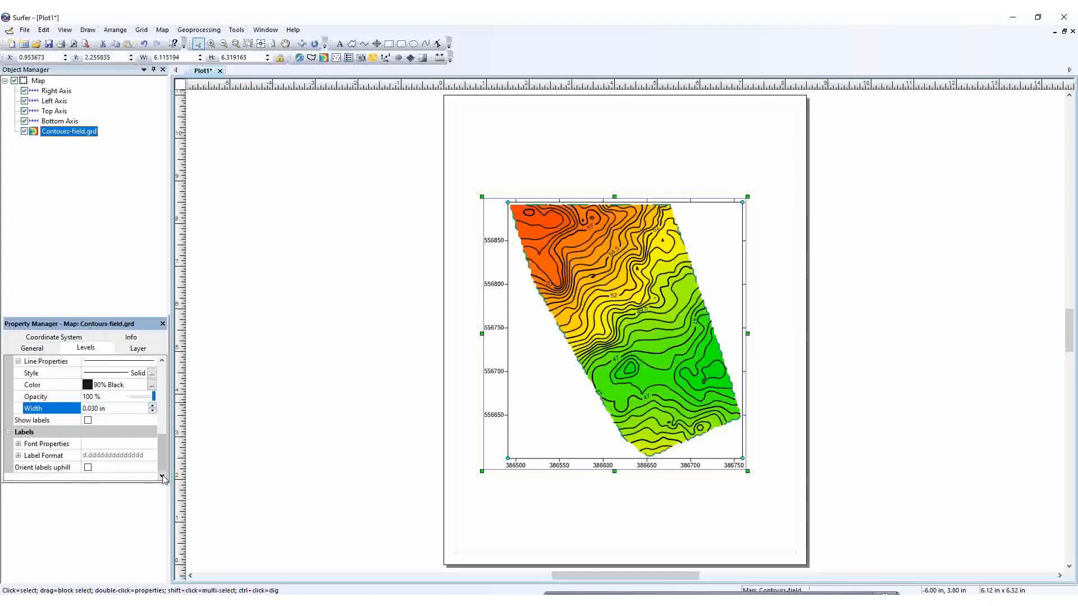
{"action": "left_click", "coordinate": [19, 444]}
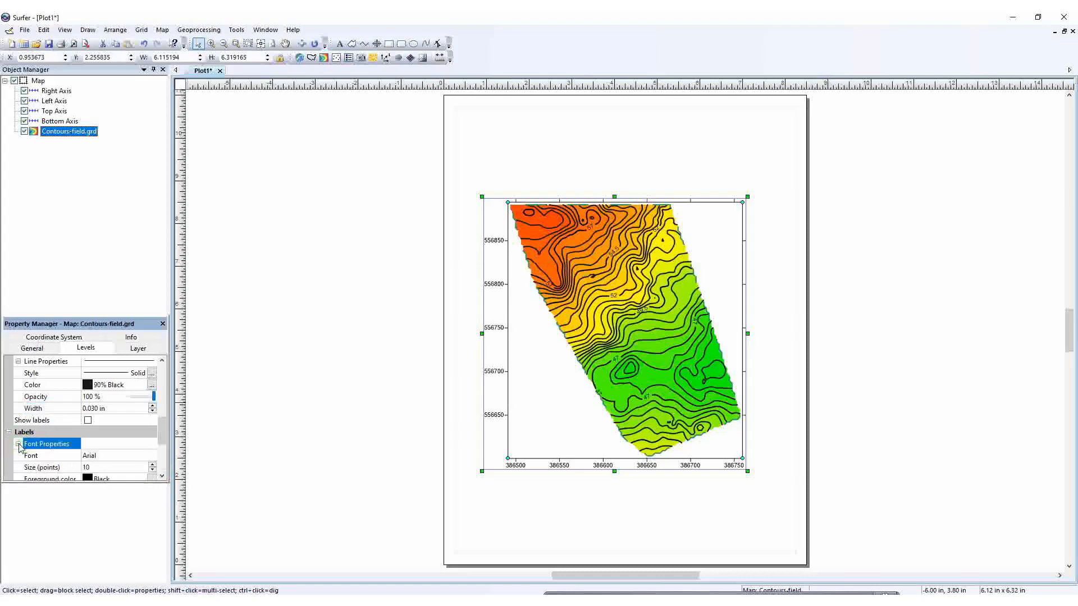
{"action": "left_click", "coordinate": [119, 457]}
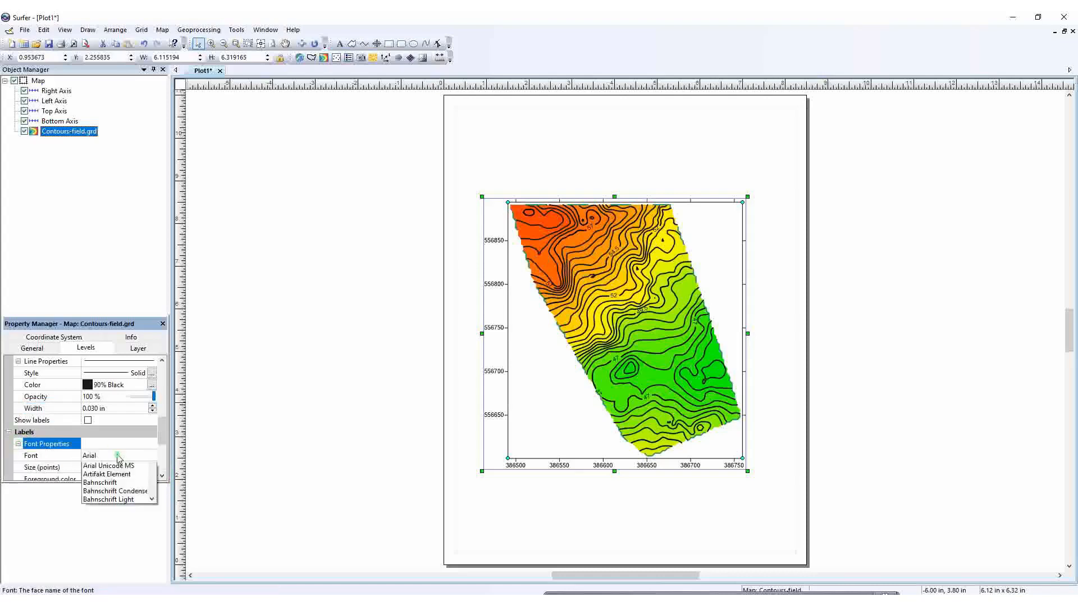
{"action": "left_click", "coordinate": [110, 491]}
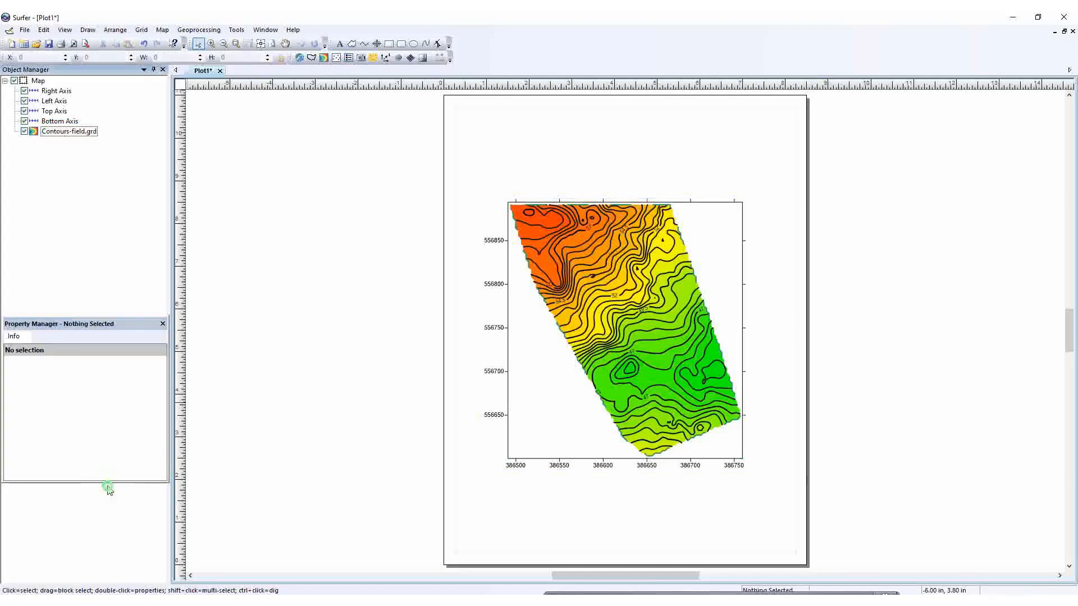
- Reselect the contour layer and make its labels bold and italic, trying the strikeout and underline options as well
{"action": "left_click", "coordinate": [592, 312]}
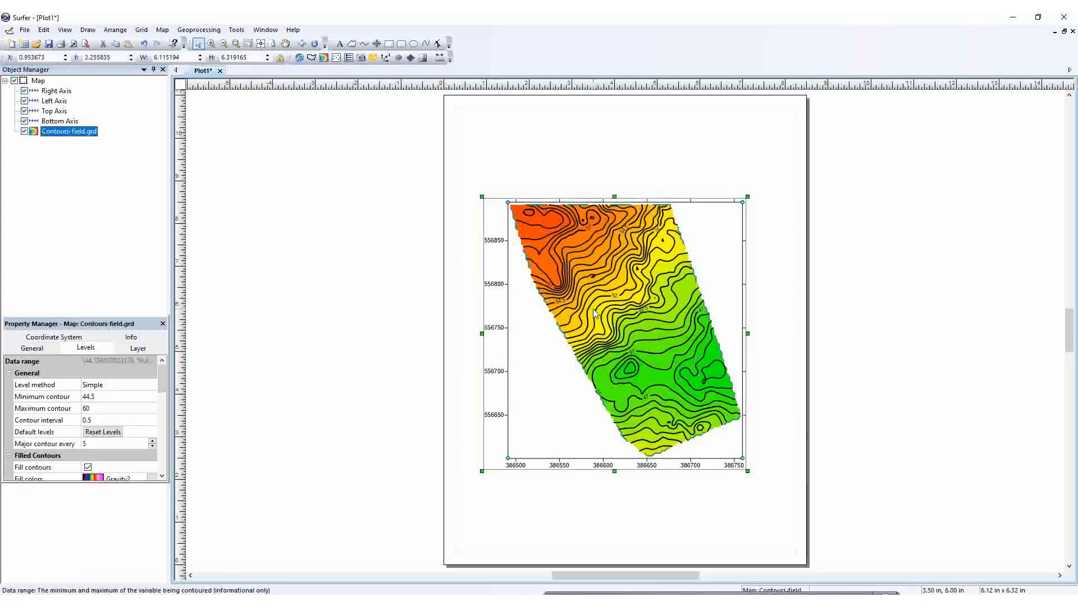
{"action": "left_click", "coordinate": [162, 476]}
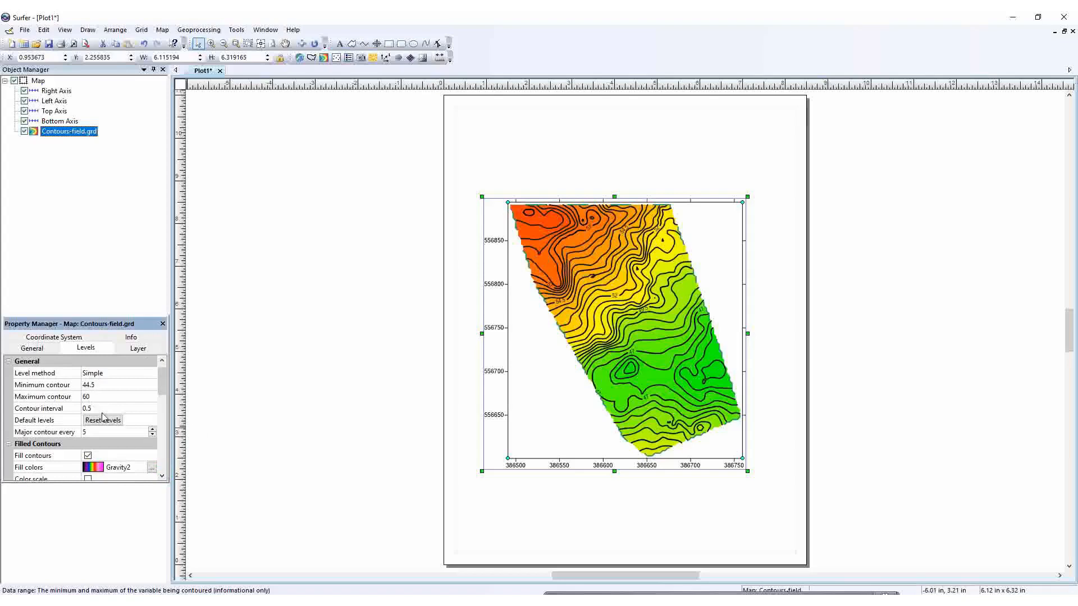
{"action": "left_click", "coordinate": [162, 476]}
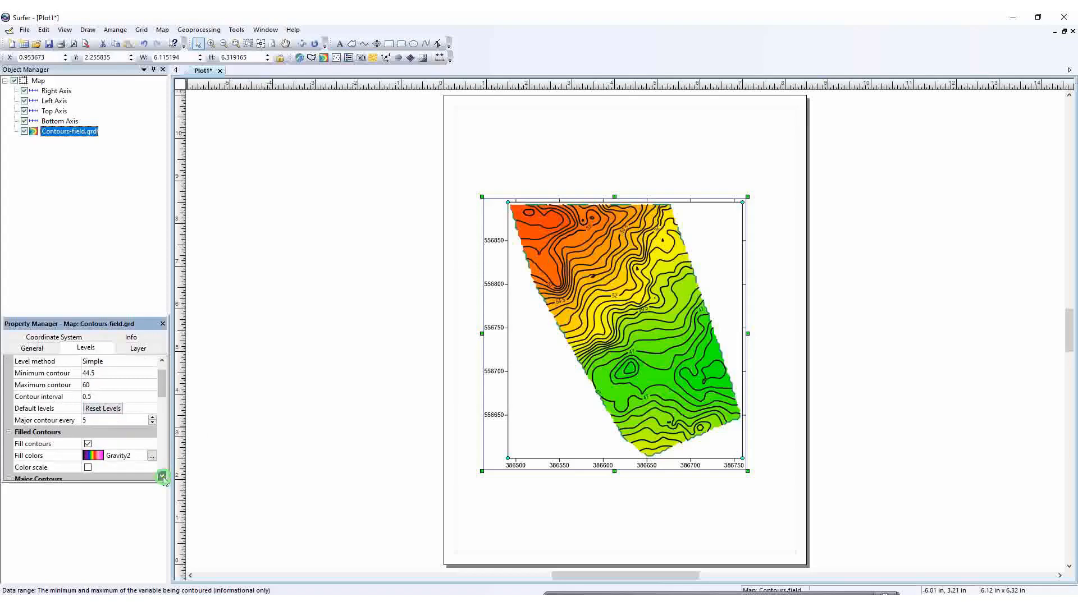
{"action": "left_click", "coordinate": [162, 476]}
{"action": "left_click", "coordinate": [163, 476]}
{"action": "left_click", "coordinate": [162, 476]}
{"action": "left_click", "coordinate": [162, 476]}
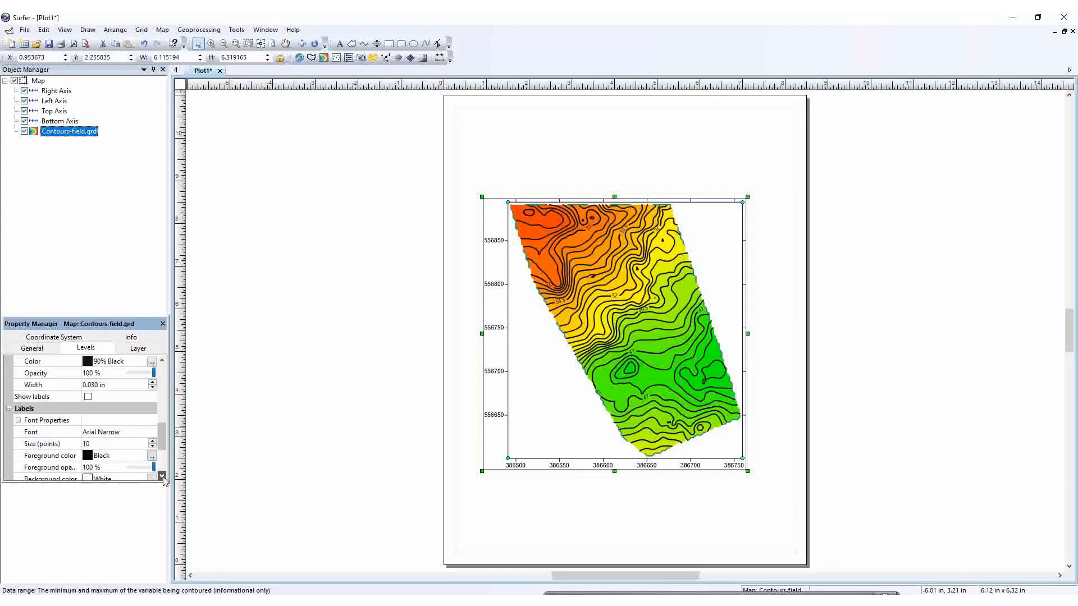
{"action": "left_click", "coordinate": [162, 476]}
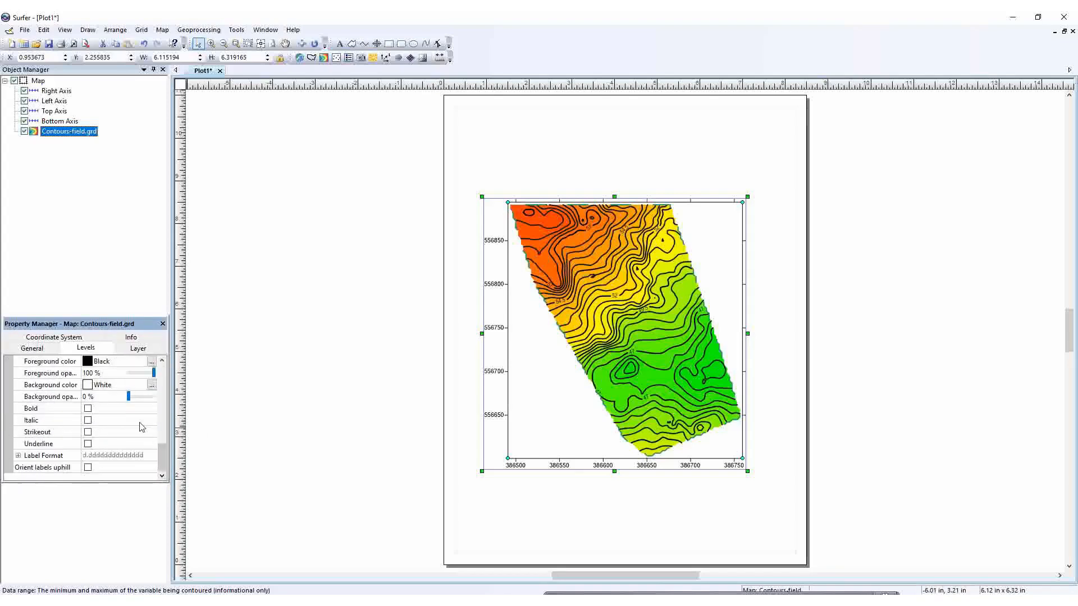
{"action": "left_click", "coordinate": [88, 410]}
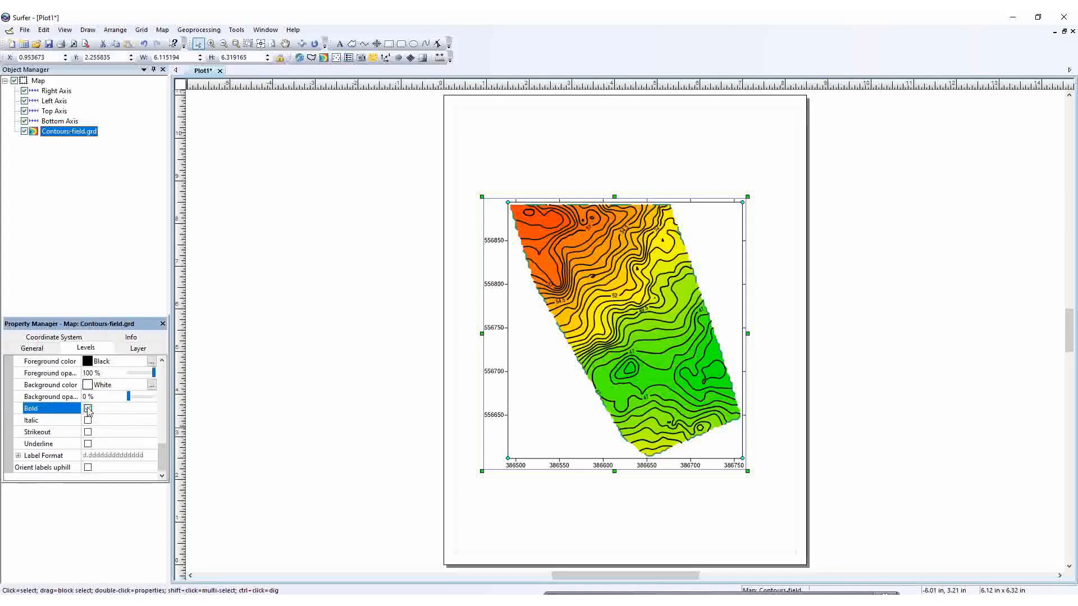
{"action": "left_click", "coordinate": [87, 409]}
{"action": "left_click", "coordinate": [88, 421]}
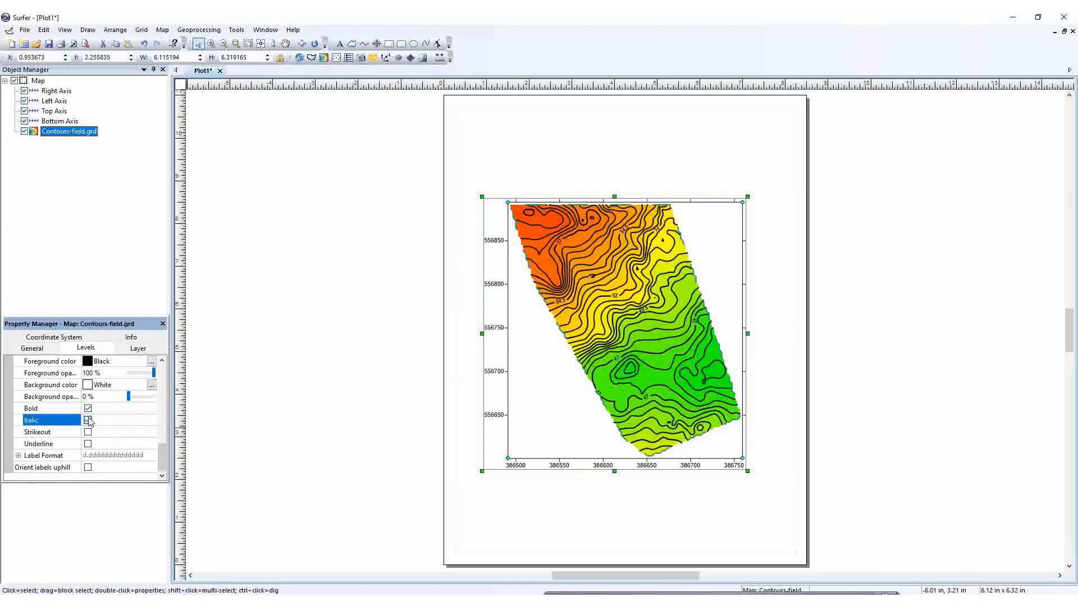
{"action": "left_click", "coordinate": [88, 421]}
{"action": "left_click", "coordinate": [88, 433]}
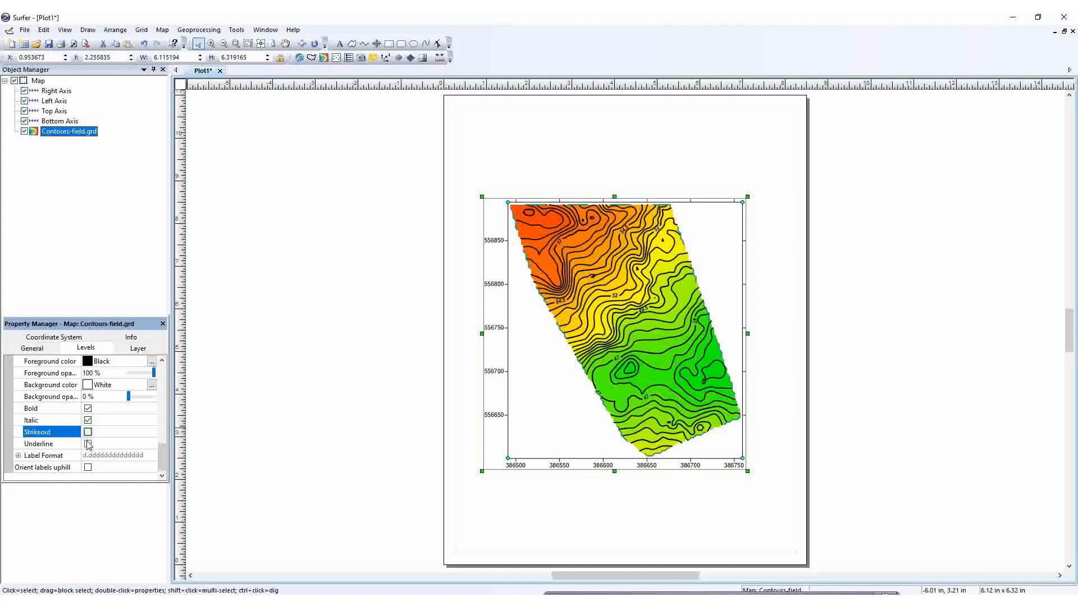
{"action": "left_click", "coordinate": [89, 444]}
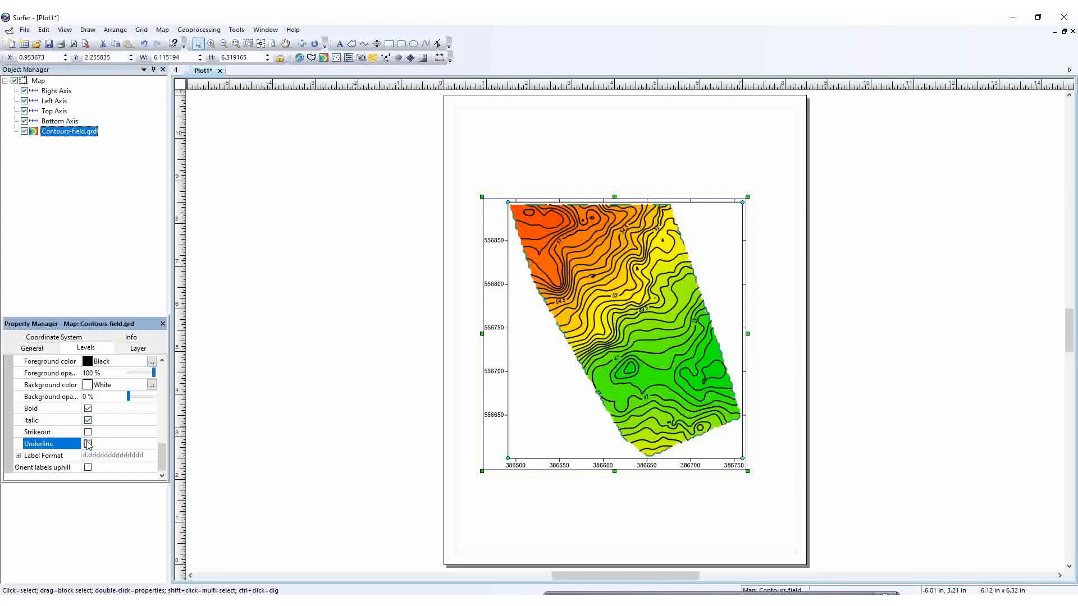
- Try Blue, Red and Desert Blue as the foreground color of the contour labels, and finish by setting it to Blue
{"action": "left_click", "coordinate": [111, 362]}
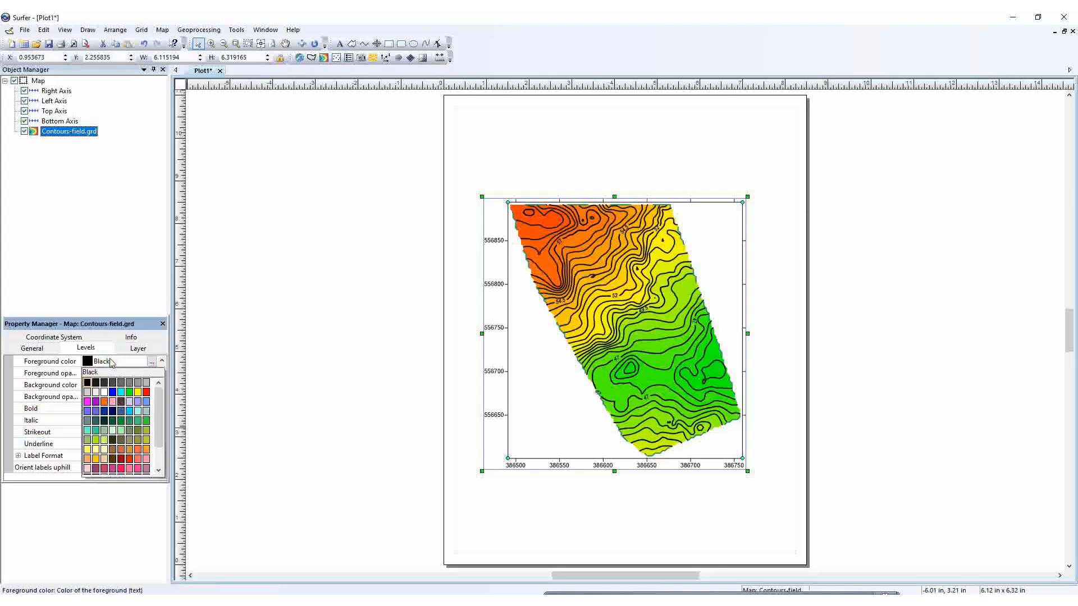
{"action": "left_click", "coordinate": [114, 393]}
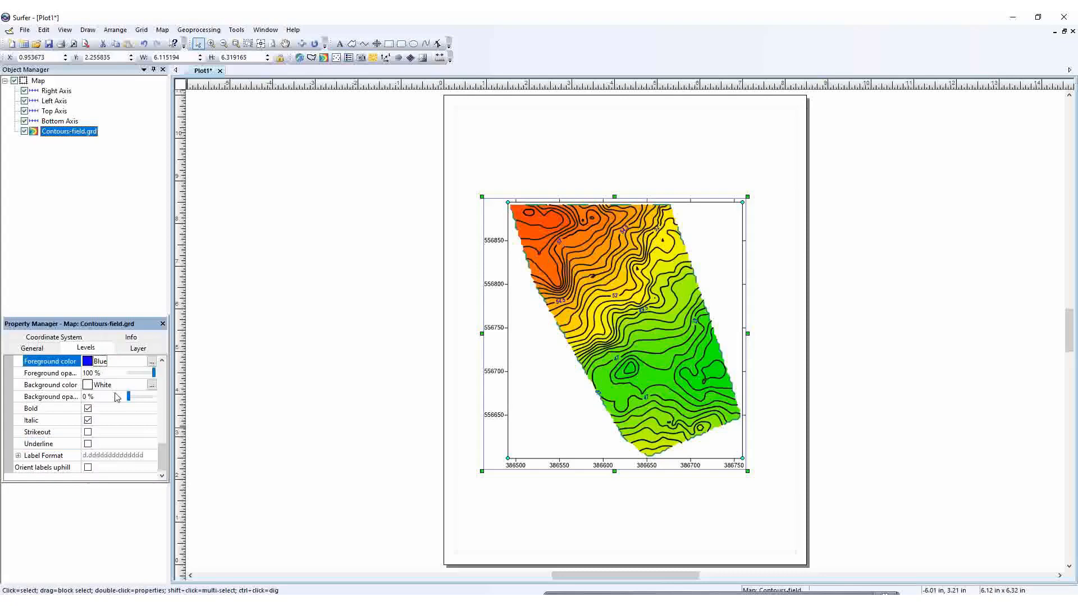
{"action": "left_click", "coordinate": [120, 362]}
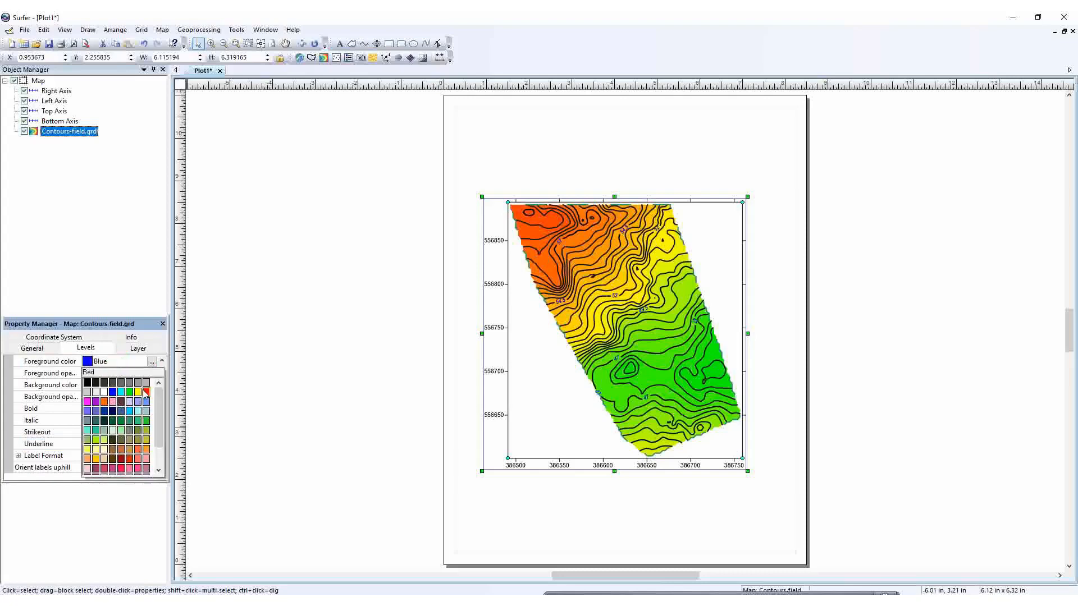
{"action": "left_click", "coordinate": [146, 392]}
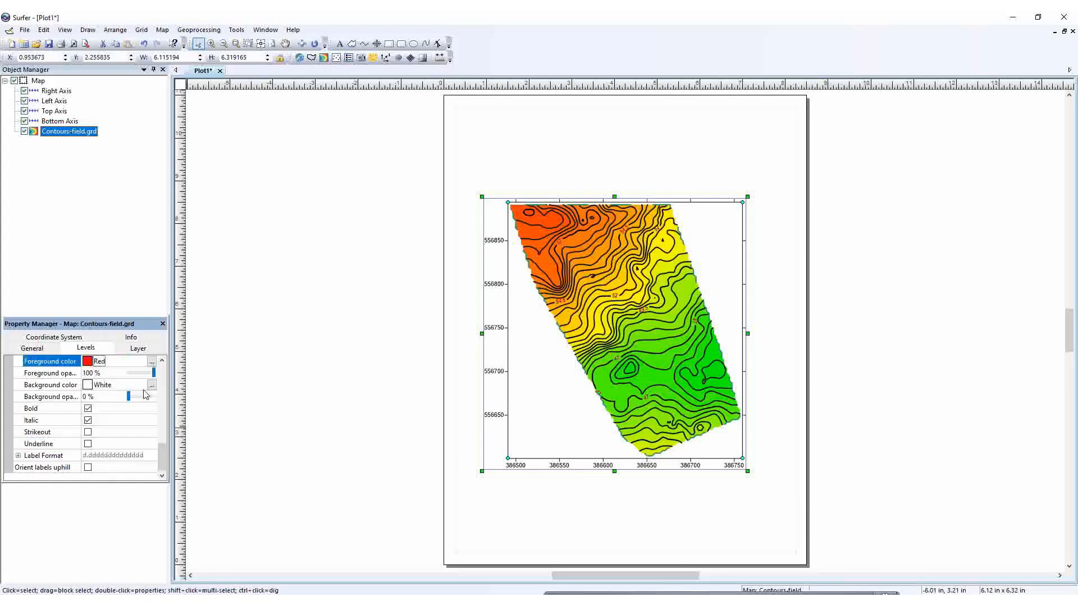
{"action": "left_click", "coordinate": [123, 364]}
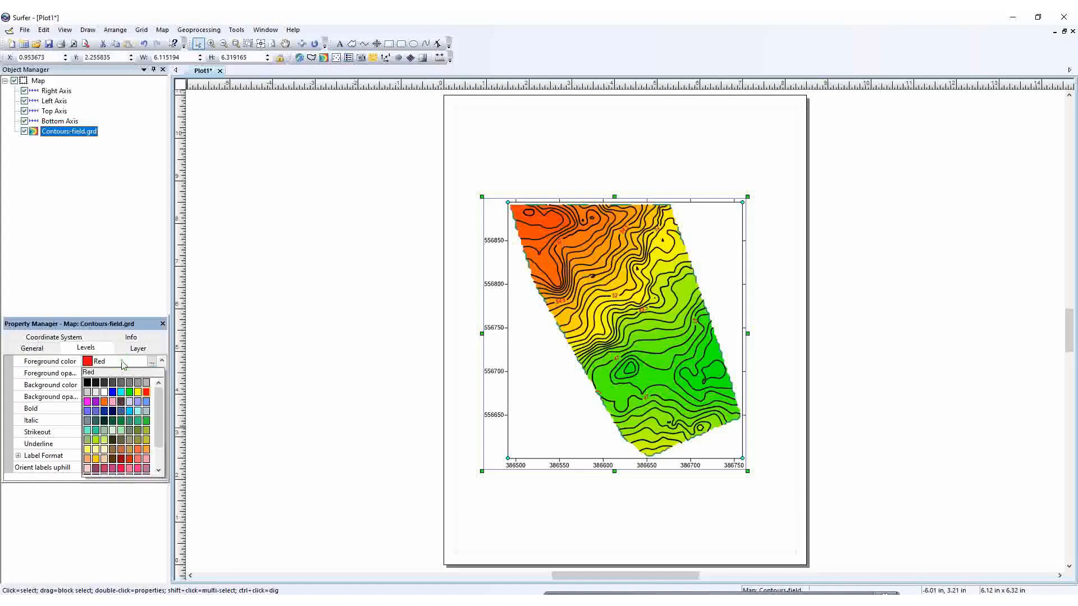
{"action": "left_click", "coordinate": [121, 412]}
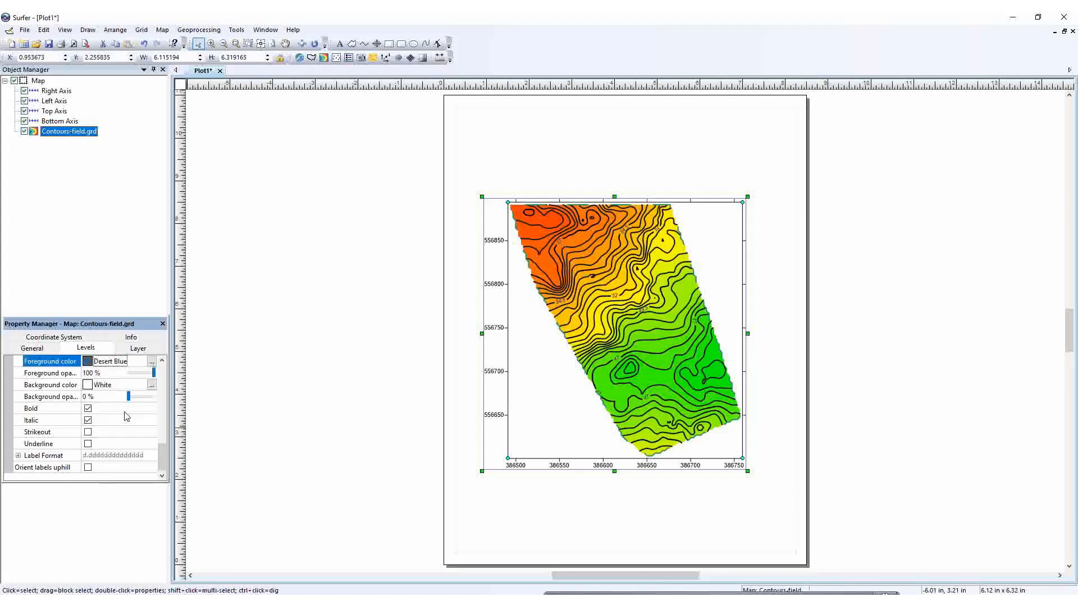
{"action": "left_click", "coordinate": [132, 362]}
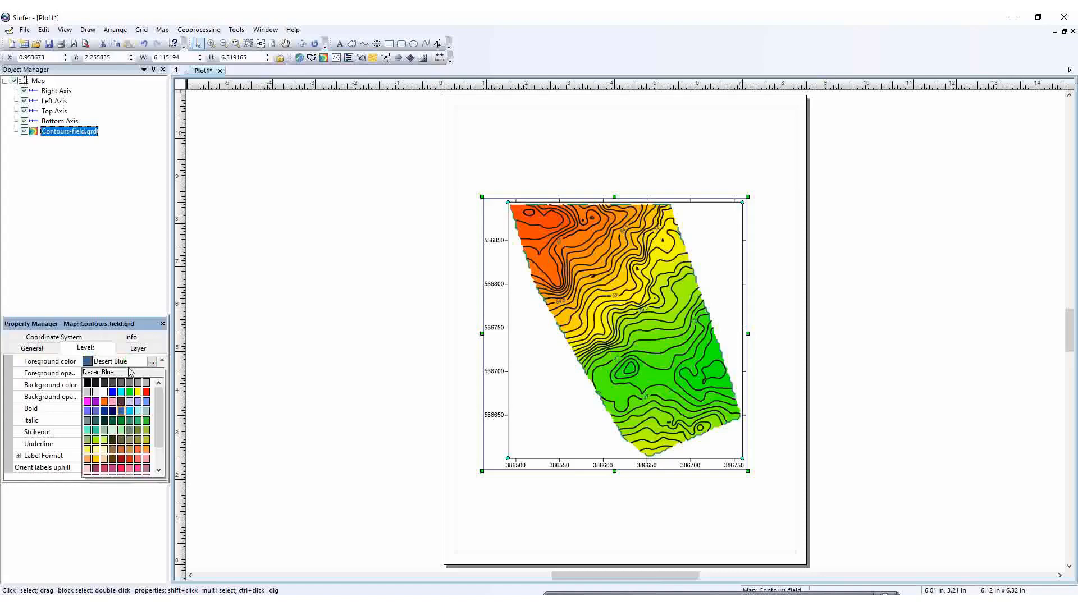
{"action": "left_click", "coordinate": [116, 395]}
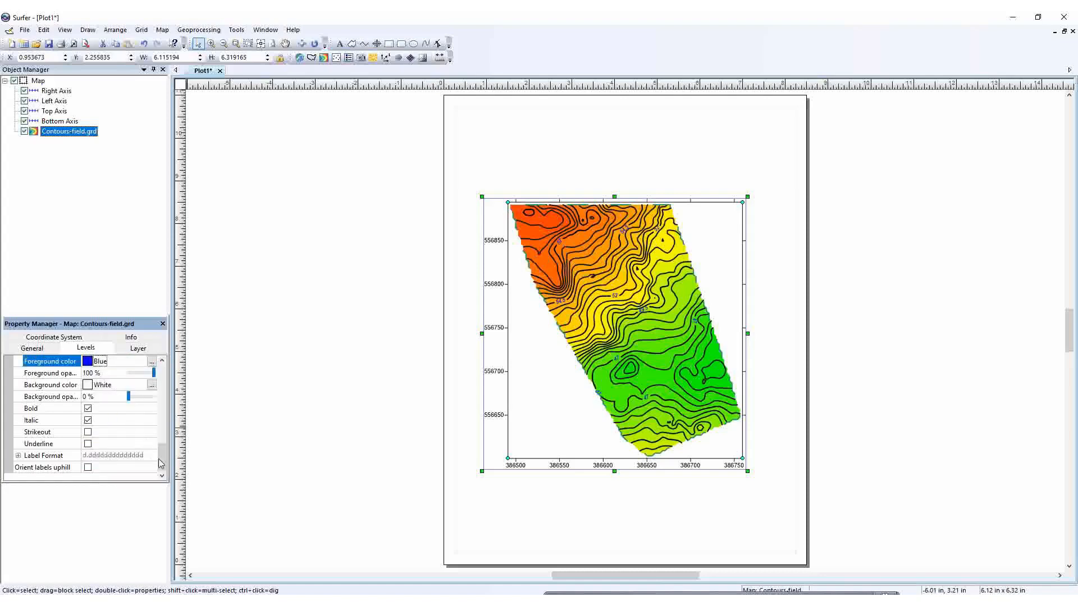
- Try the Fixed, Exponential and Date/time format types for the contour labels, and return the type to Compact
{"action": "left_click", "coordinate": [162, 476]}
{"action": "left_click", "coordinate": [18, 456]}
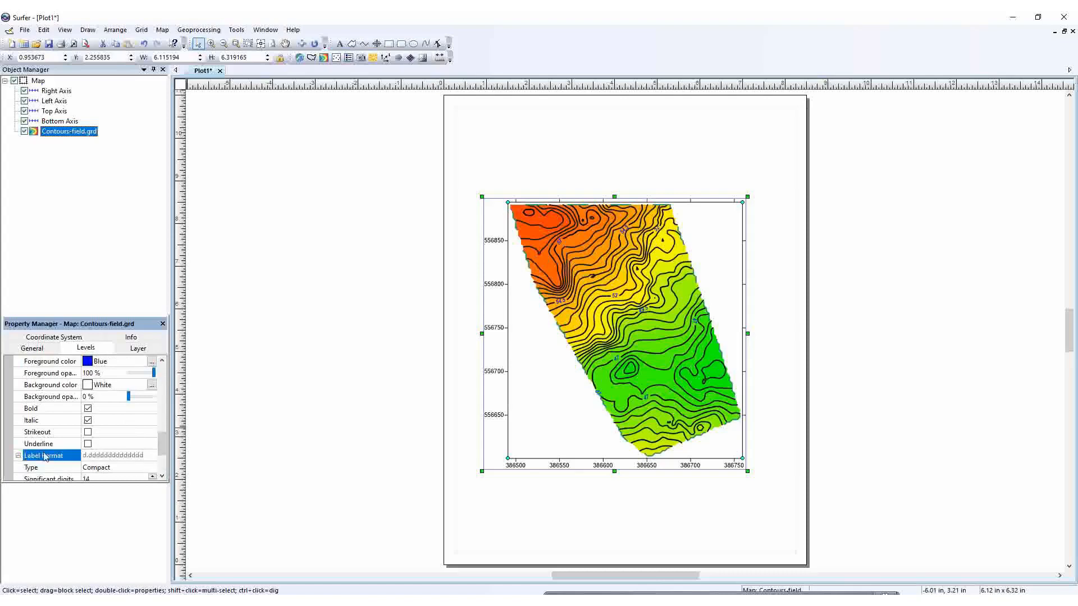
{"action": "left_click", "coordinate": [110, 470]}
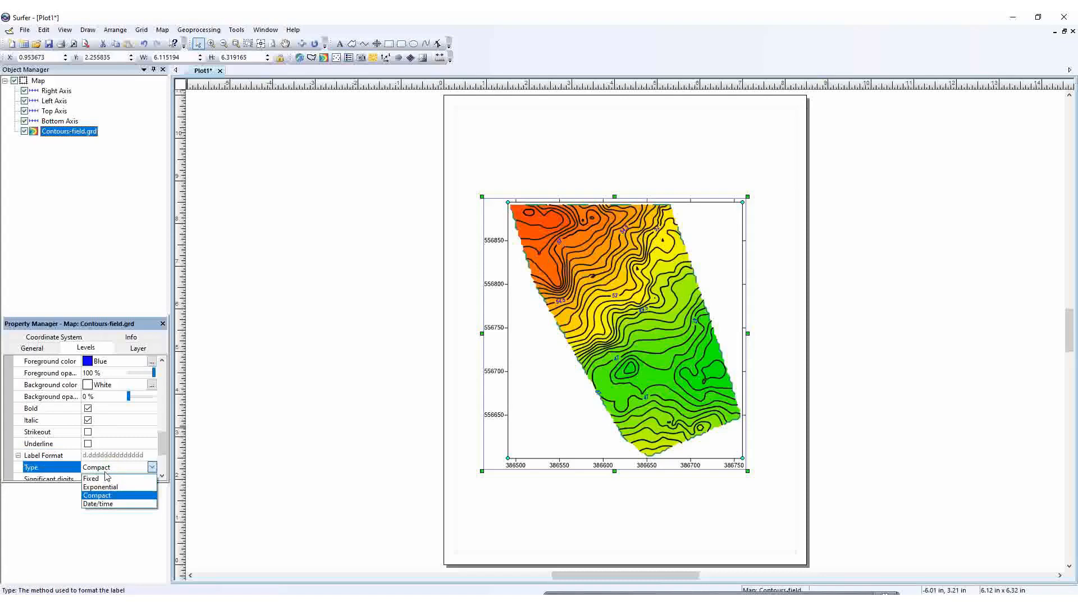
{"action": "left_click", "coordinate": [96, 478]}
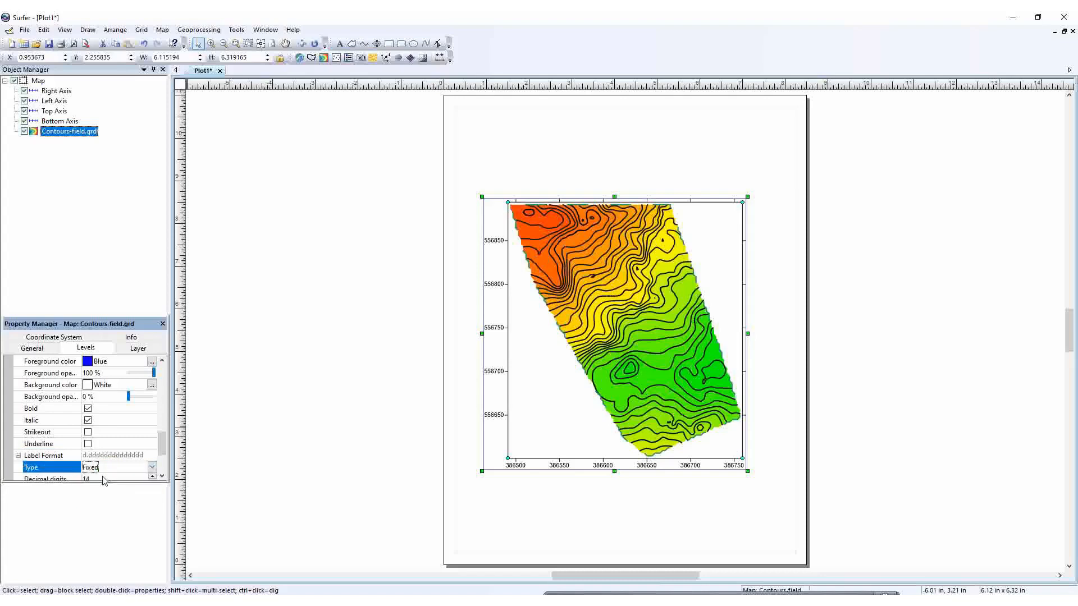
{"action": "left_click", "coordinate": [152, 468]}
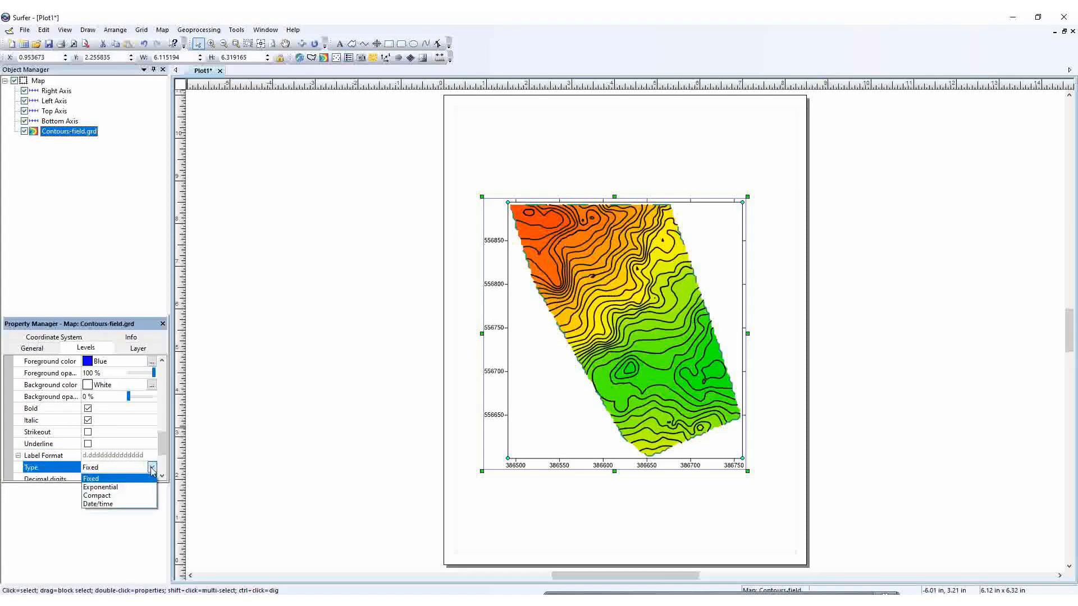
{"action": "left_click", "coordinate": [120, 487]}
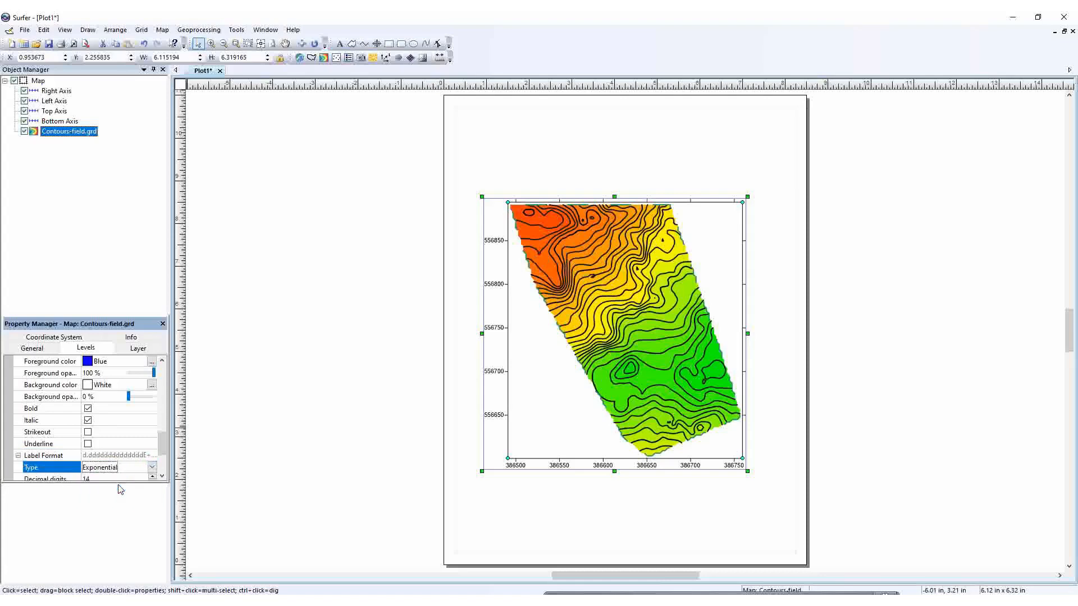
{"action": "left_click", "coordinate": [152, 467]}
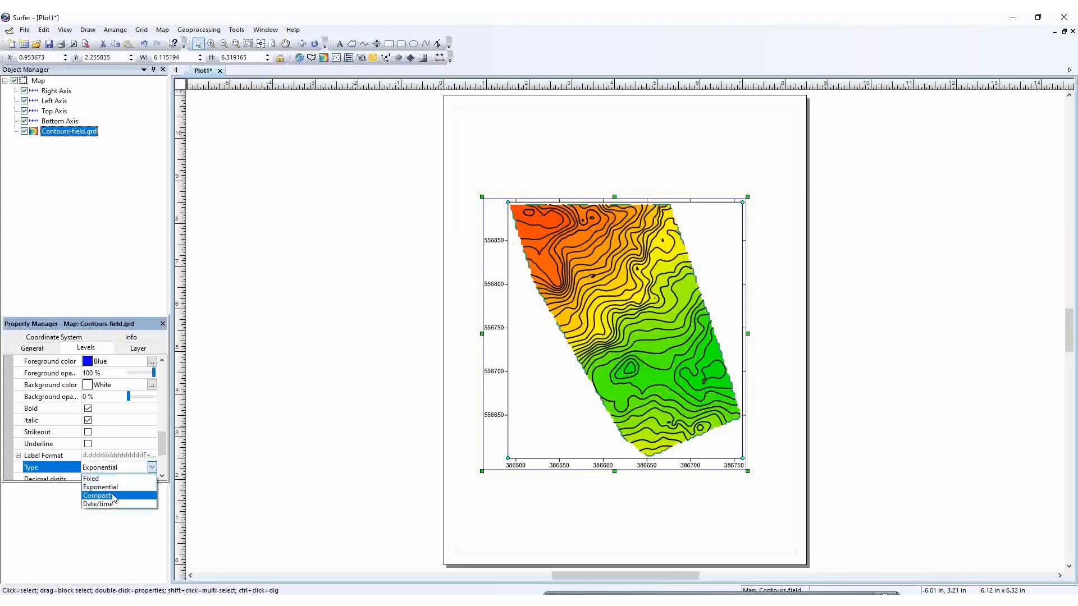
{"action": "left_click", "coordinate": [113, 496]}
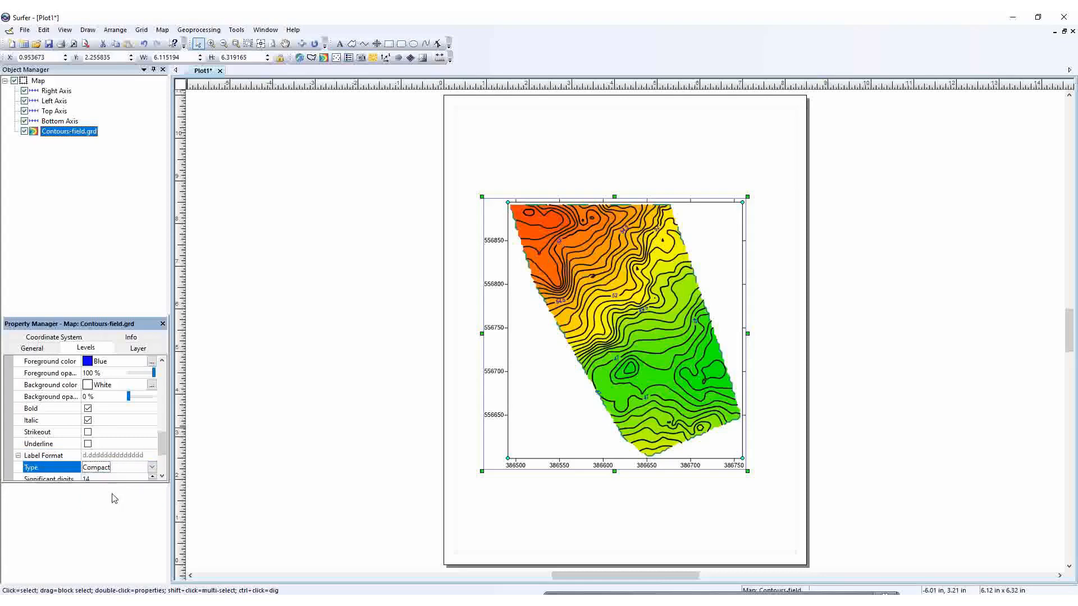
{"action": "left_click", "coordinate": [153, 468]}
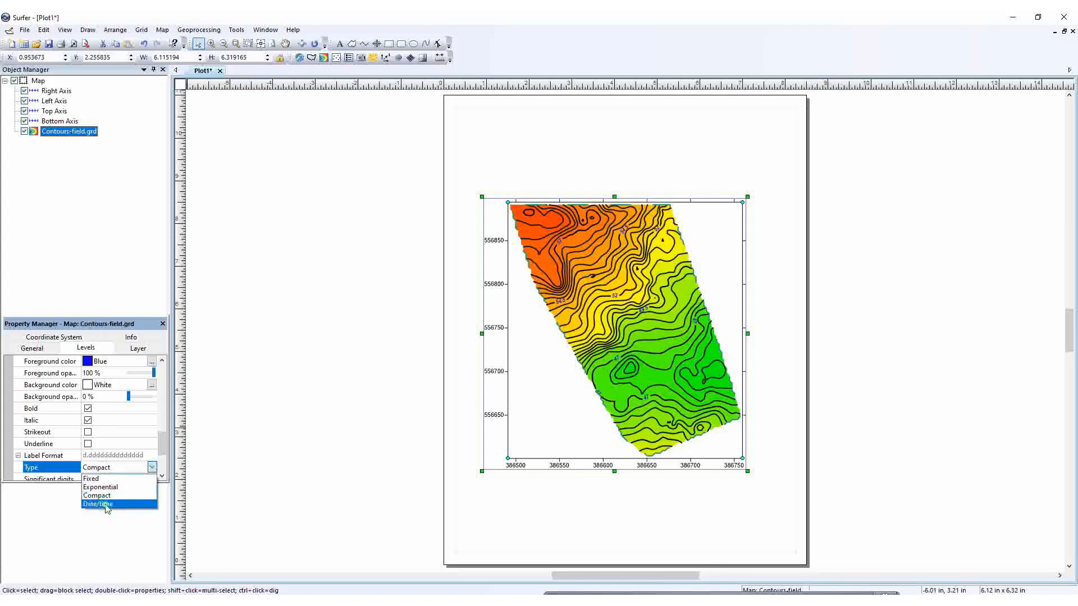
{"action": "left_click", "coordinate": [106, 504]}
{"action": "left_click", "coordinate": [152, 467]}
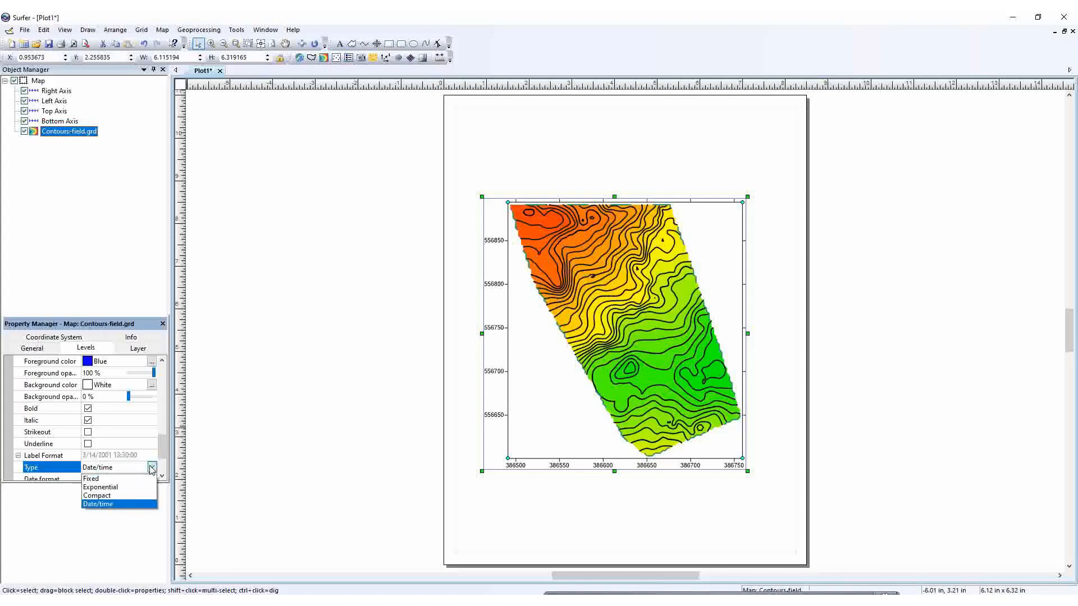
{"action": "left_click", "coordinate": [111, 496]}
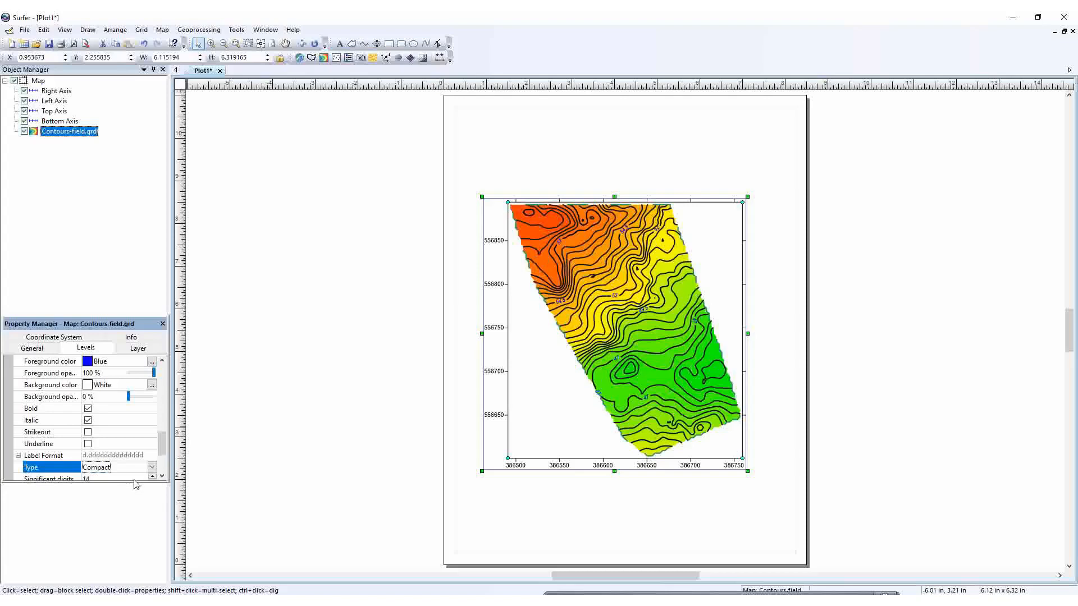
- Try 15 and 7 significant digits for the contour label format, and return the value to 14
{"action": "scroll", "coordinate": [162, 477], "scroll_direction": "down", "scroll_amount": 7}
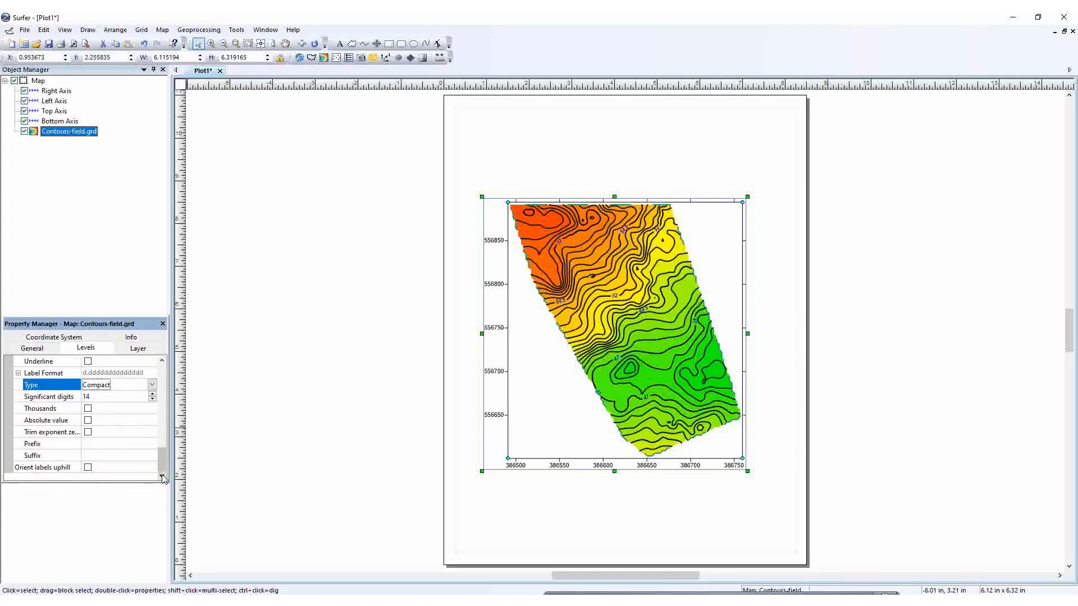
{"action": "left_click", "coordinate": [152, 396]}
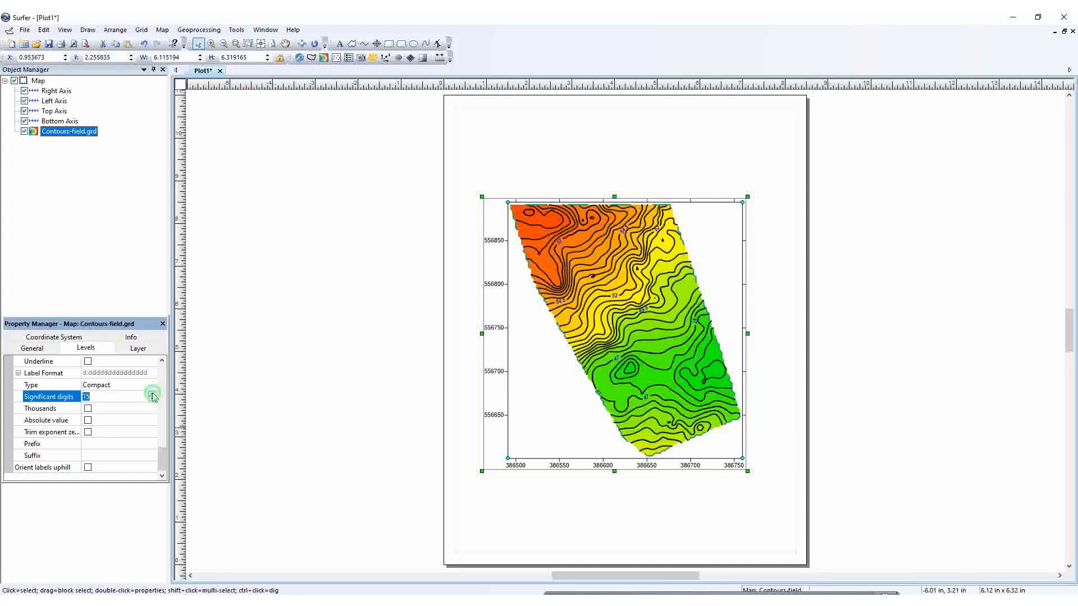
{"action": "left_click", "coordinate": [129, 408]}
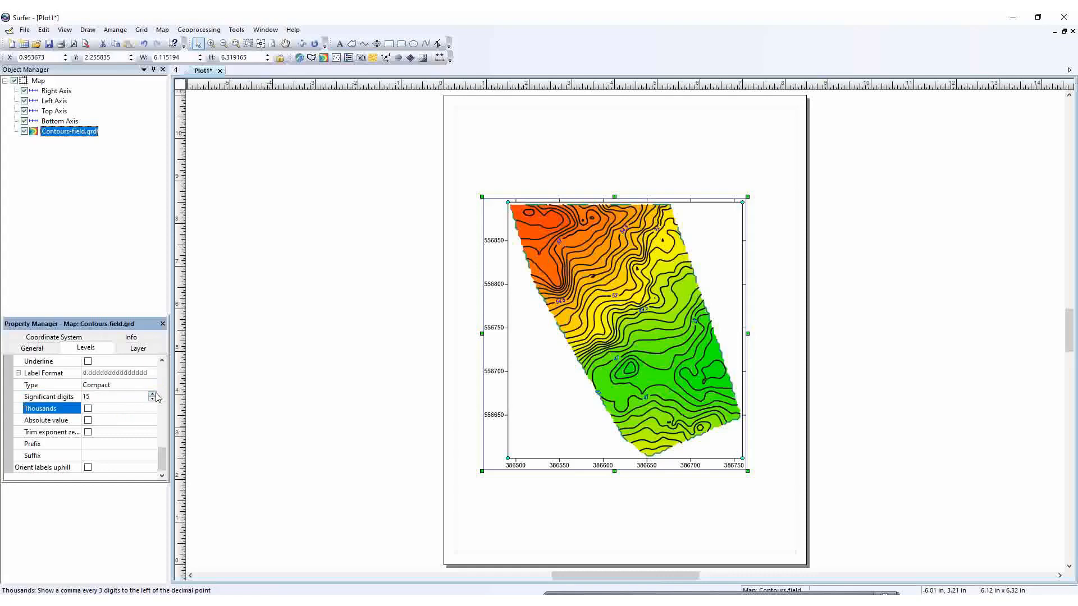
{"action": "left_click", "coordinate": [154, 397]}
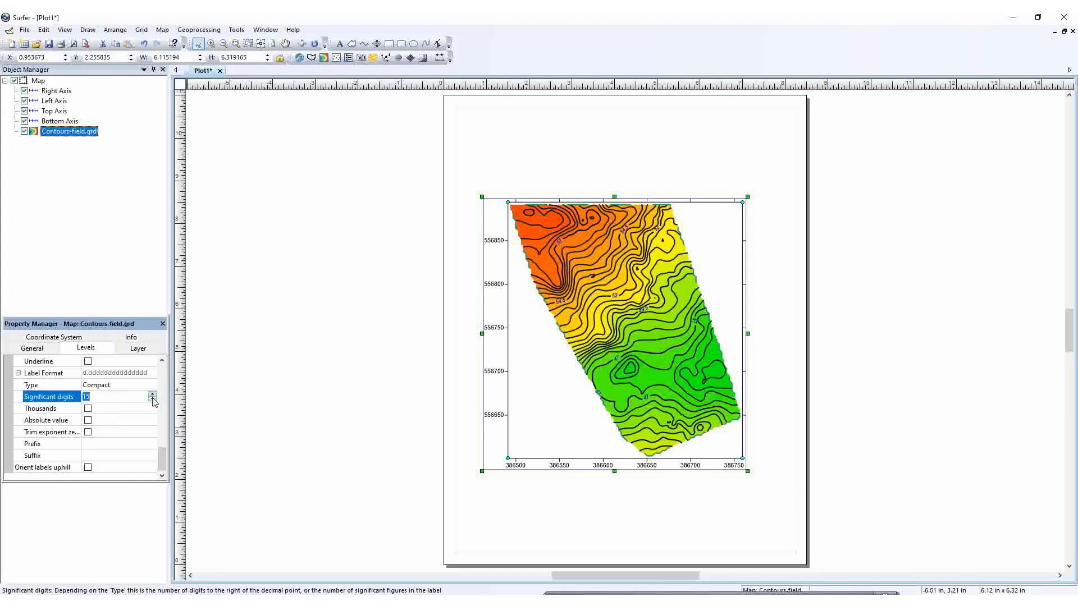
{"action": "left_click", "coordinate": [153, 399]}
{"action": "left_click", "coordinate": [152, 399]}
{"action": "left_click", "coordinate": [153, 399]}
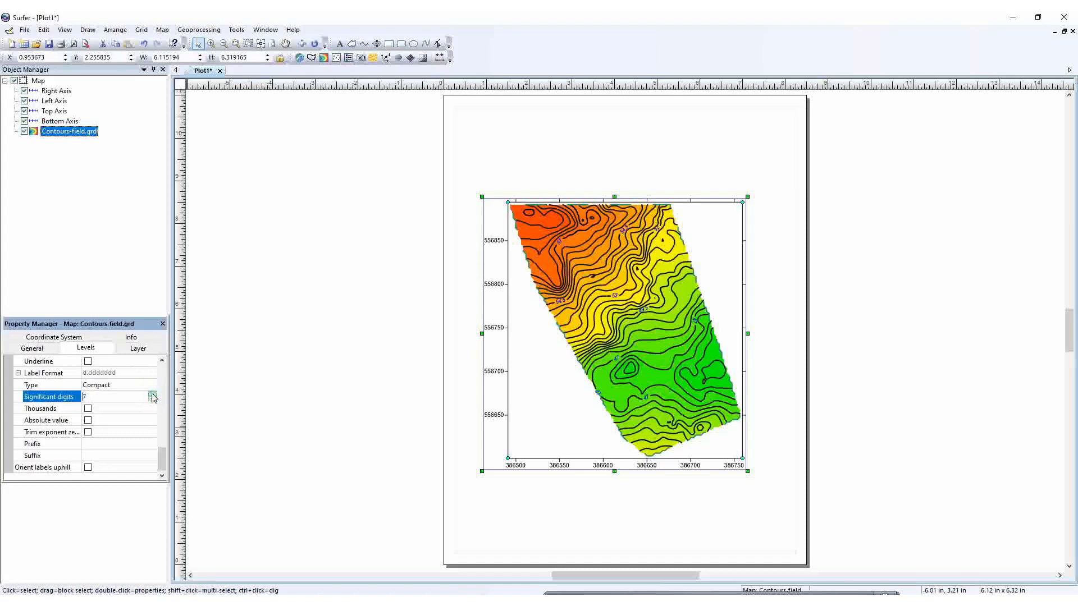
{"action": "left_click", "coordinate": [153, 395]}
{"action": "left_click", "coordinate": [153, 395]}
{"action": "left_click", "coordinate": [152, 395]}
- Try the thousands, absolute value and trim exponent zeros options for the contour labels, clear them, and turn on uphill label orientation
{"action": "left_click", "coordinate": [88, 409]}
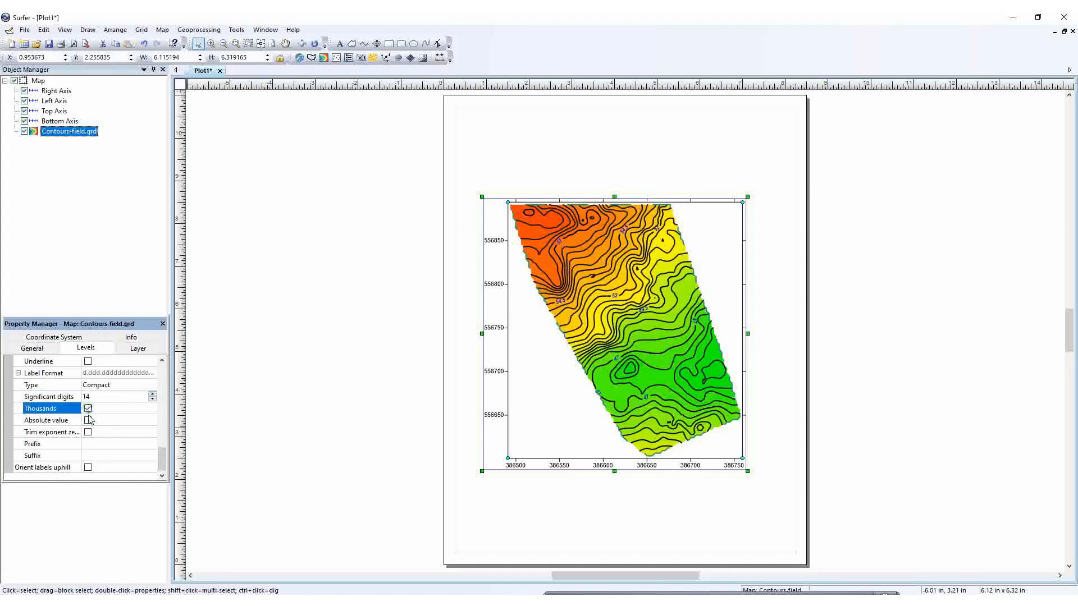
{"action": "left_click", "coordinate": [88, 421]}
{"action": "left_click", "coordinate": [88, 432]}
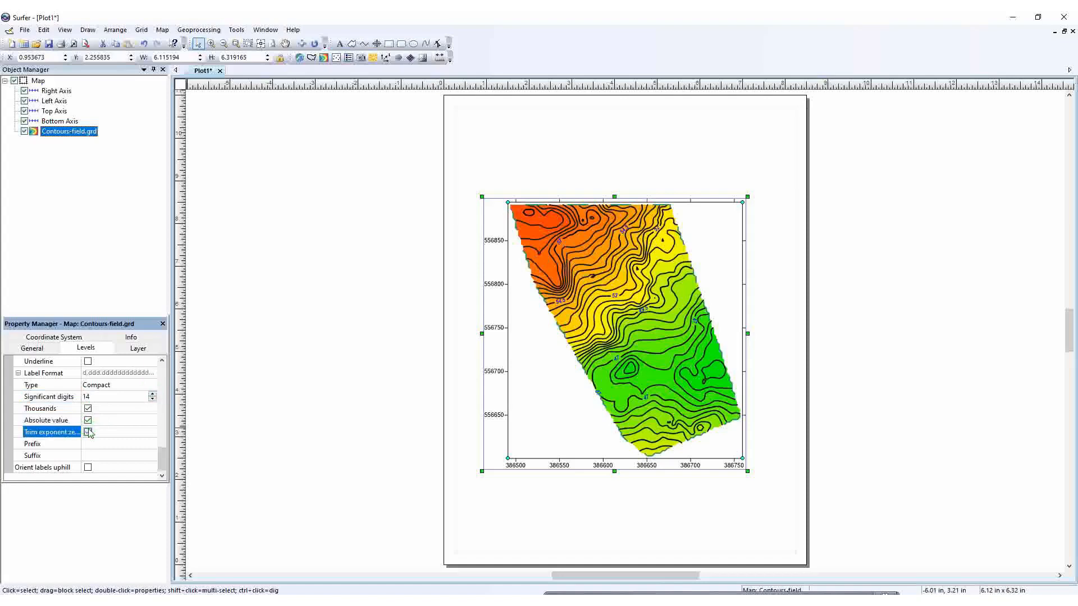
{"action": "left_click", "coordinate": [88, 421]}
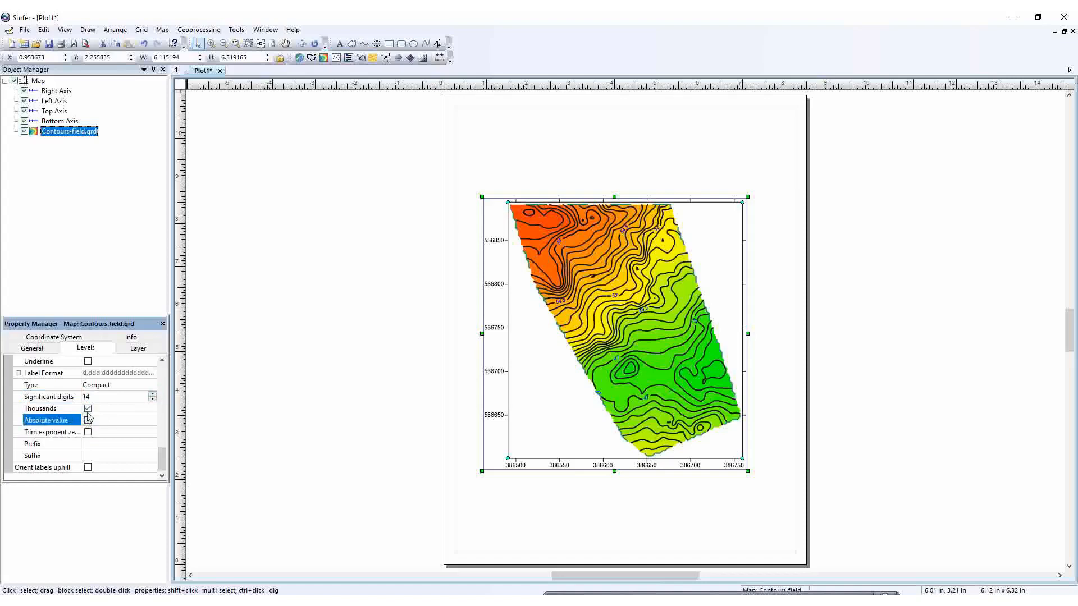
{"action": "left_click", "coordinate": [88, 409]}
{"action": "left_click", "coordinate": [88, 468]}
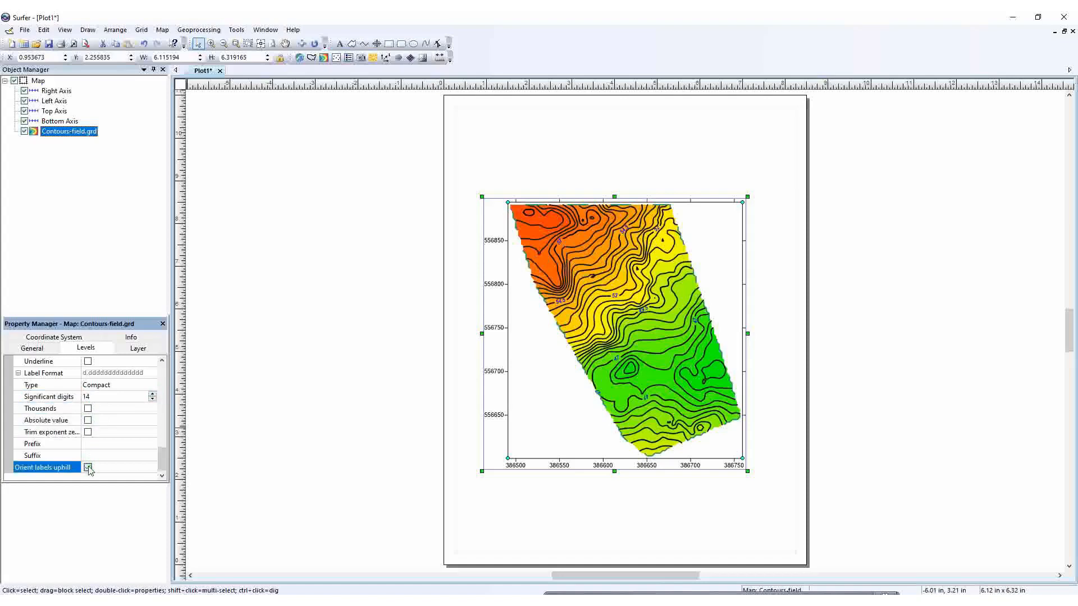
- Try layer opacities of 55% and 92% for the contour layer, and return the opacity to 100%
{"action": "left_click", "coordinate": [136, 356]}
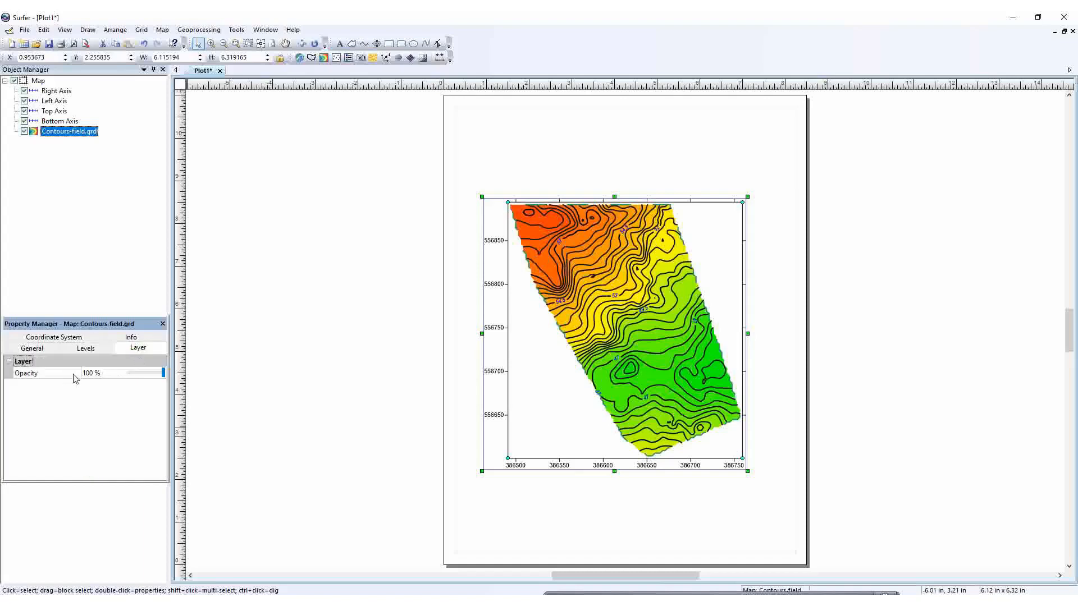
{"action": "left_click", "coordinate": [148, 374]}
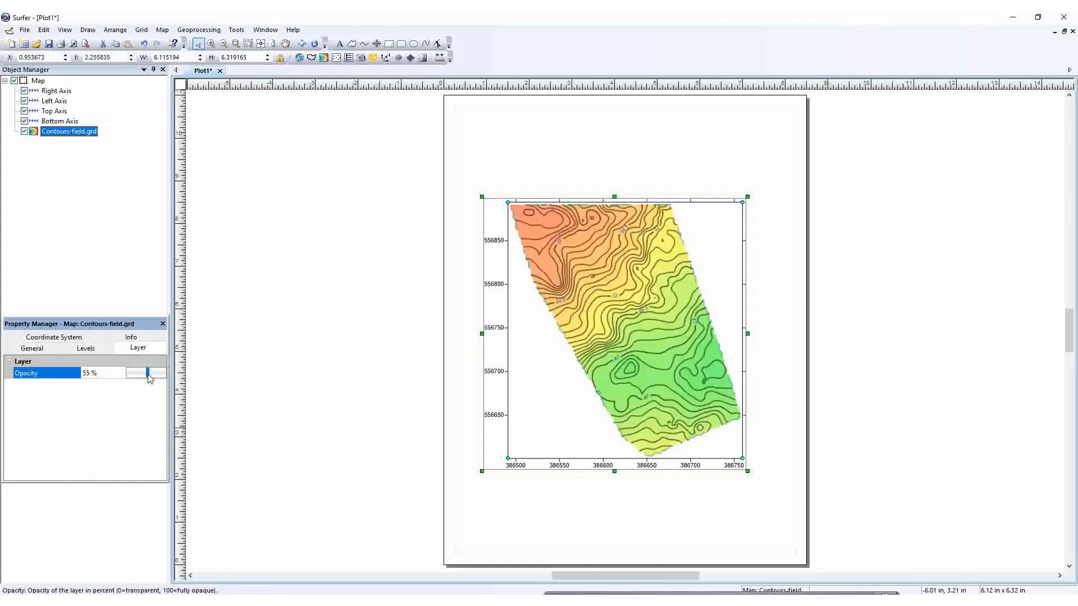
{"action": "mouse_move", "coordinate": [148, 373]}
{"action": "left_mouse_down"}
{"action": "mouse_move", "coordinate": [133, 373]}
{"action": "mouse_move", "coordinate": [162, 379]}
{"action": "left_mouse_up"}
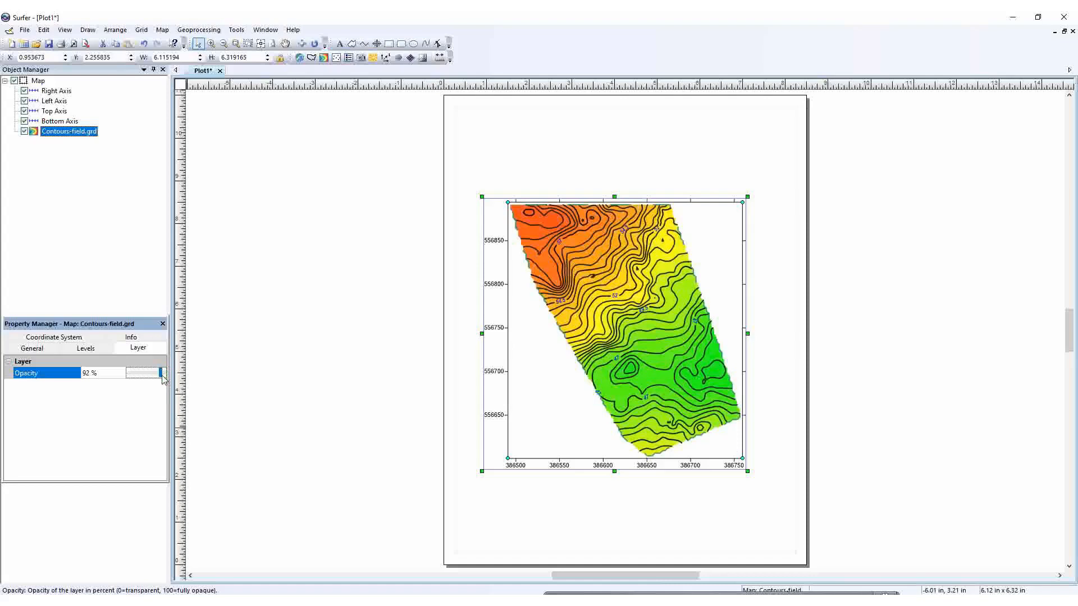
{"action": "left_click_drag", "start_coordinate": [162, 379], "coordinate": [167, 374]}
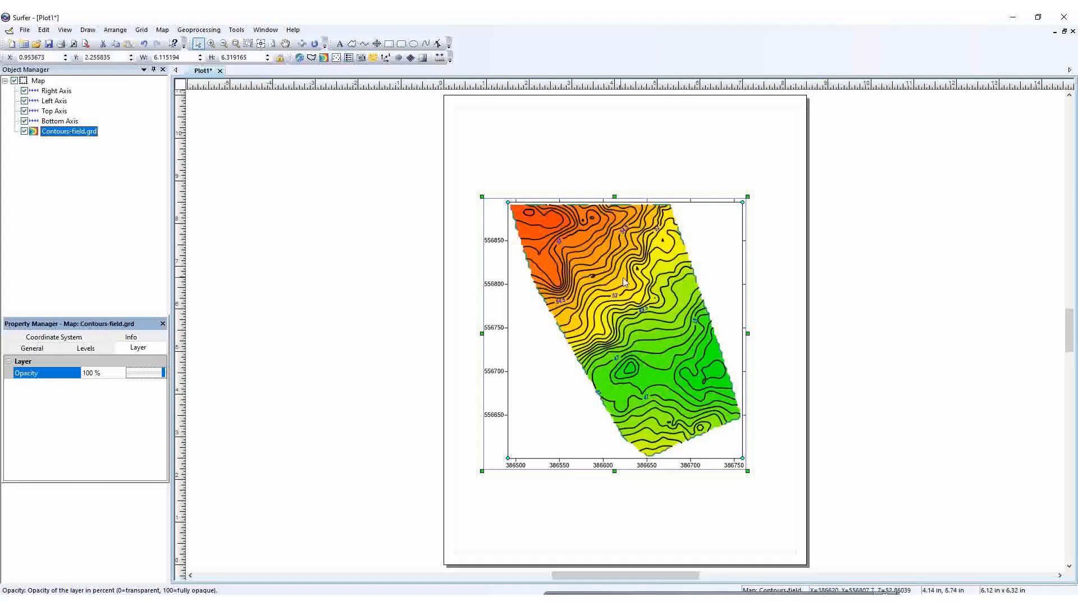
- Move the contour map up the page to about X 1.06, Y 4.07 in
{"action": "left_click", "coordinate": [628, 277]}
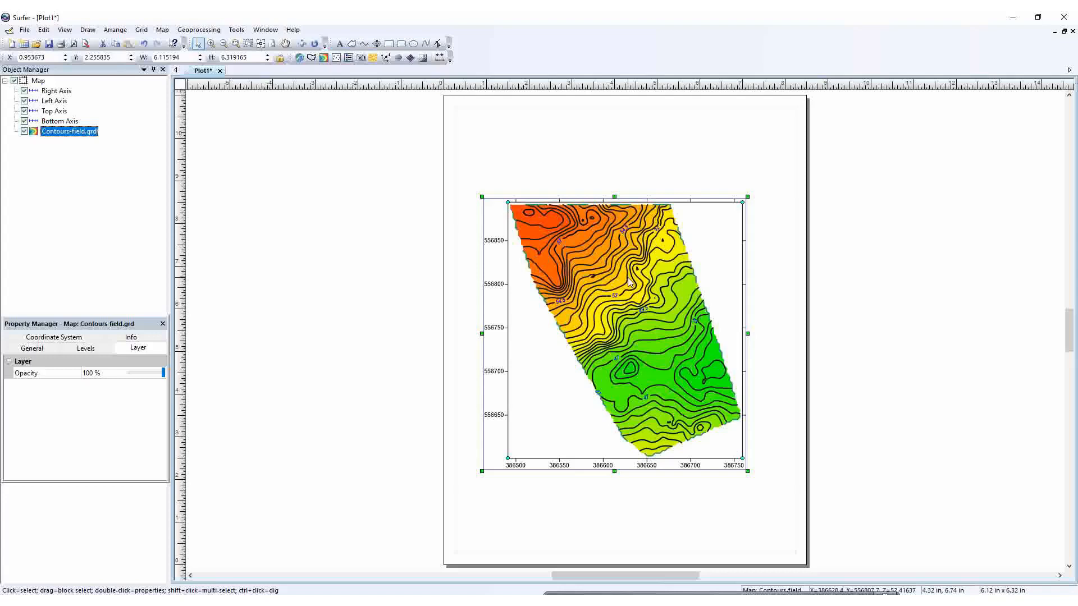
{"action": "left_click_drag", "start_coordinate": [629, 295], "coordinate": [631, 211]}
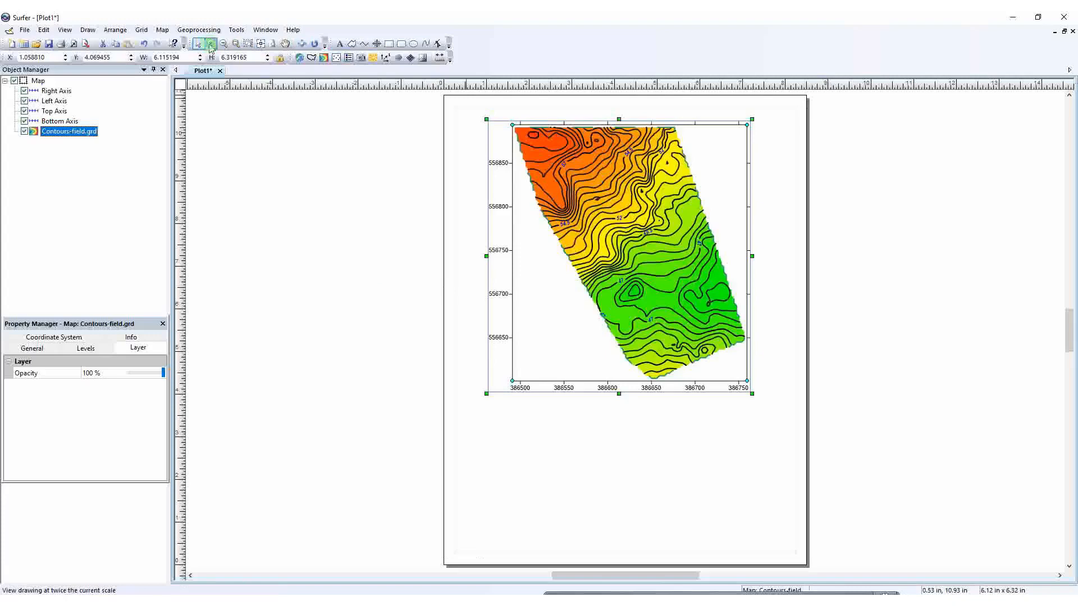
- Examine the contour lines and labels in the middle of the map up close, and return to the page view
{"action": "left_click", "coordinate": [211, 44]}
{"action": "left_click", "coordinate": [630, 252]}
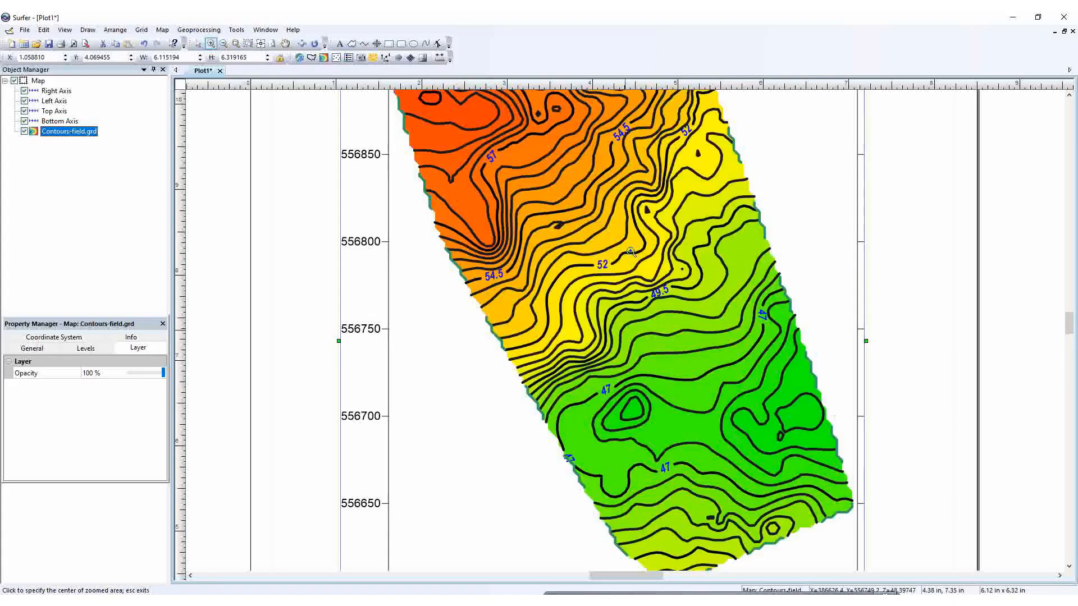
{"action": "left_click", "coordinate": [631, 252]}
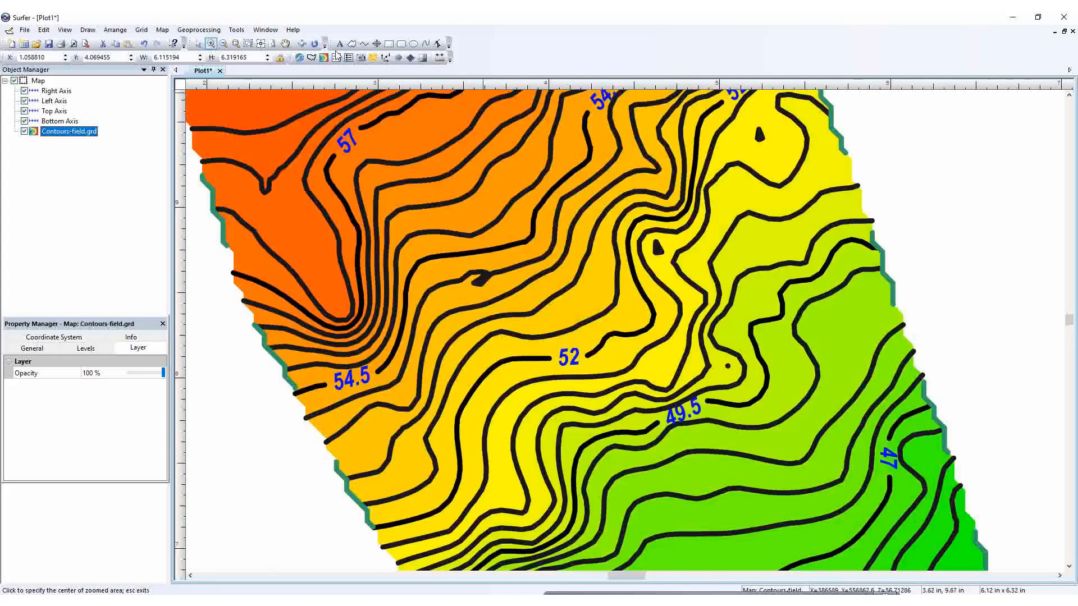
{"action": "left_click", "coordinate": [224, 44]}
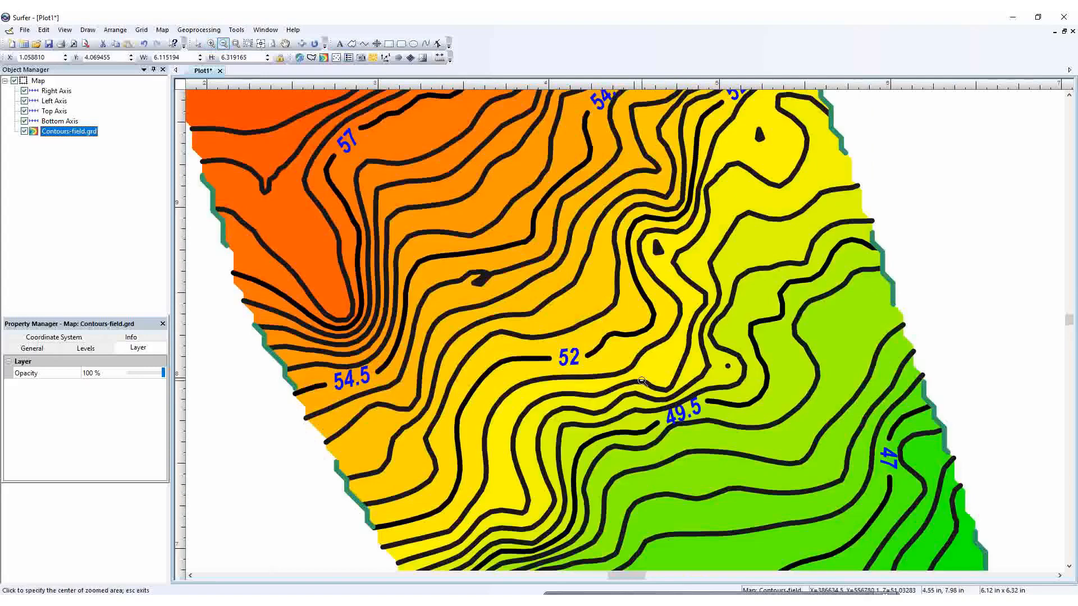
{"action": "left_click", "coordinate": [612, 370]}
{"action": "left_click", "coordinate": [610, 369]}
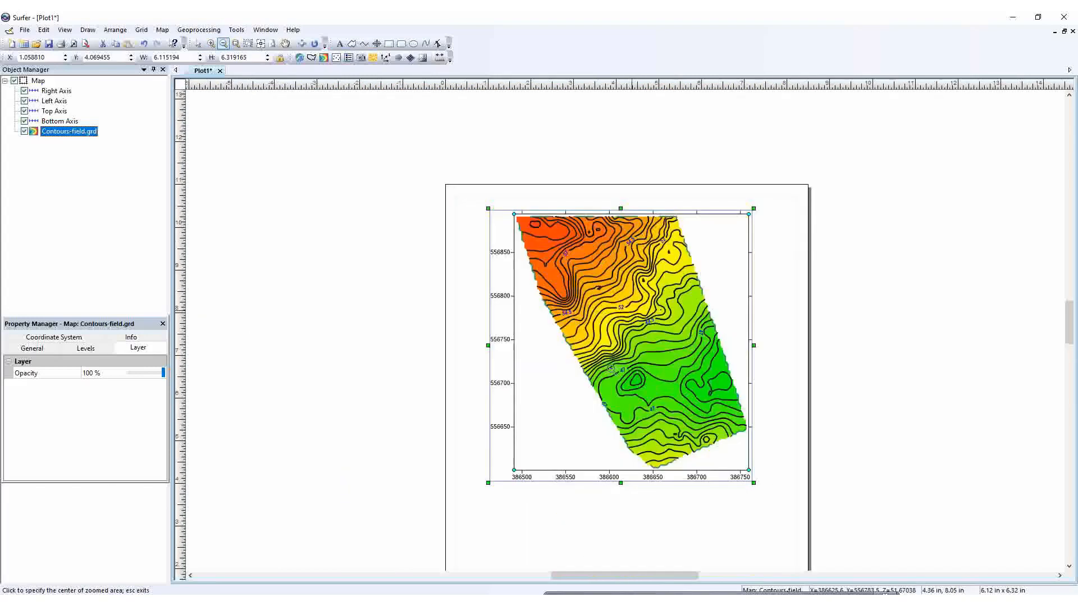
- Examine the upper part of the map up close from side to side, and return to a view of the whole map
{"action": "left_click", "coordinate": [235, 45]}
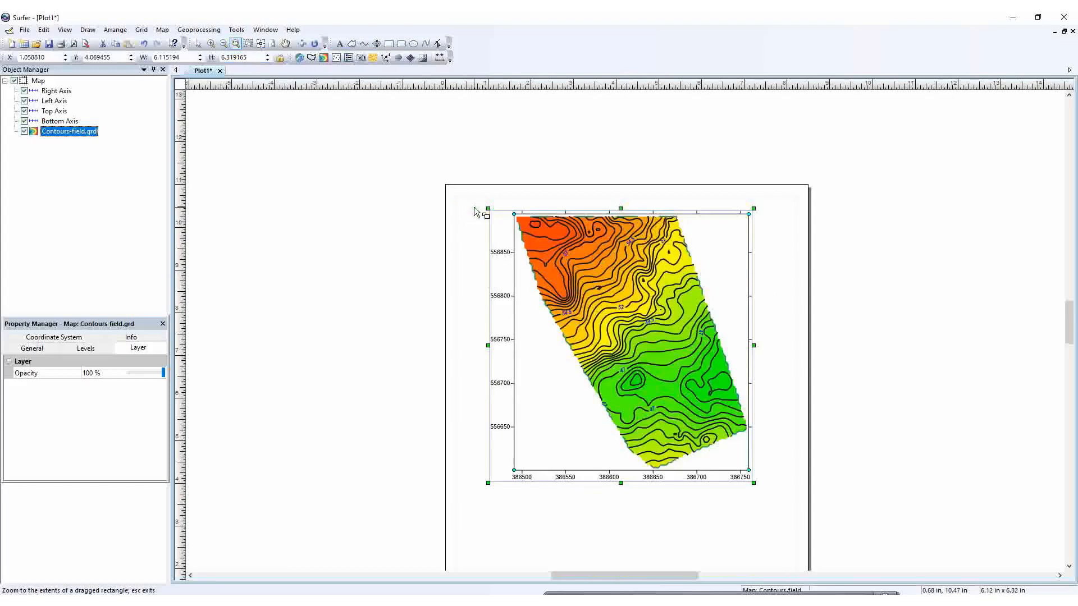
{"action": "left_click_drag", "start_coordinate": [476, 209], "coordinate": [775, 301]}
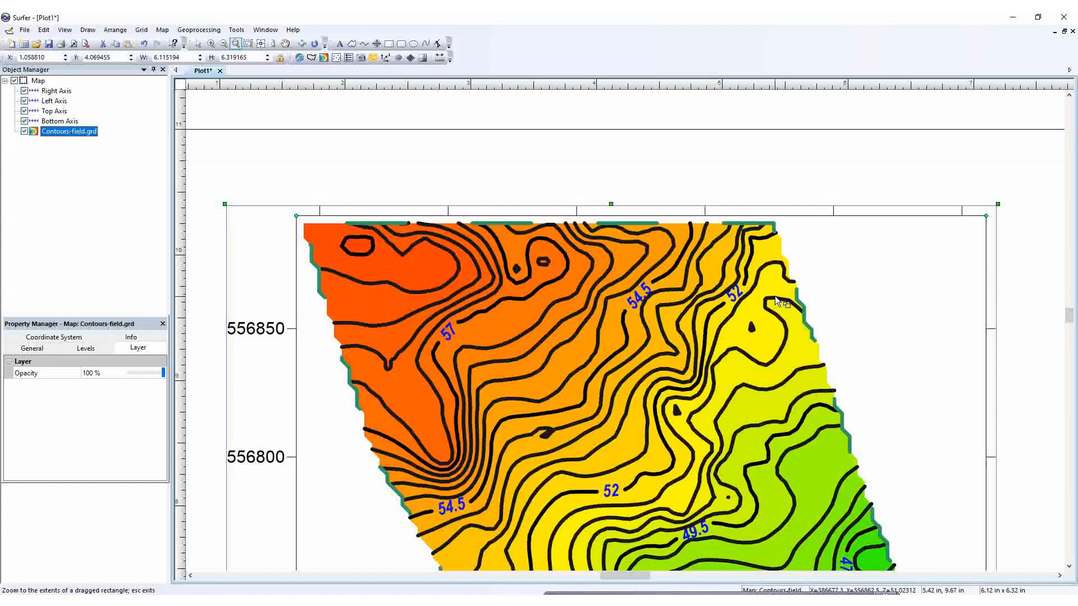
{"action": "left_click", "coordinate": [285, 45]}
{"action": "left_click_drag", "start_coordinate": [580, 330], "coordinate": [417, 322]}
{"action": "left_click_drag", "start_coordinate": [515, 344], "coordinate": [462, 330]}
{"action": "left_click_drag", "start_coordinate": [600, 331], "coordinate": [443, 333]}
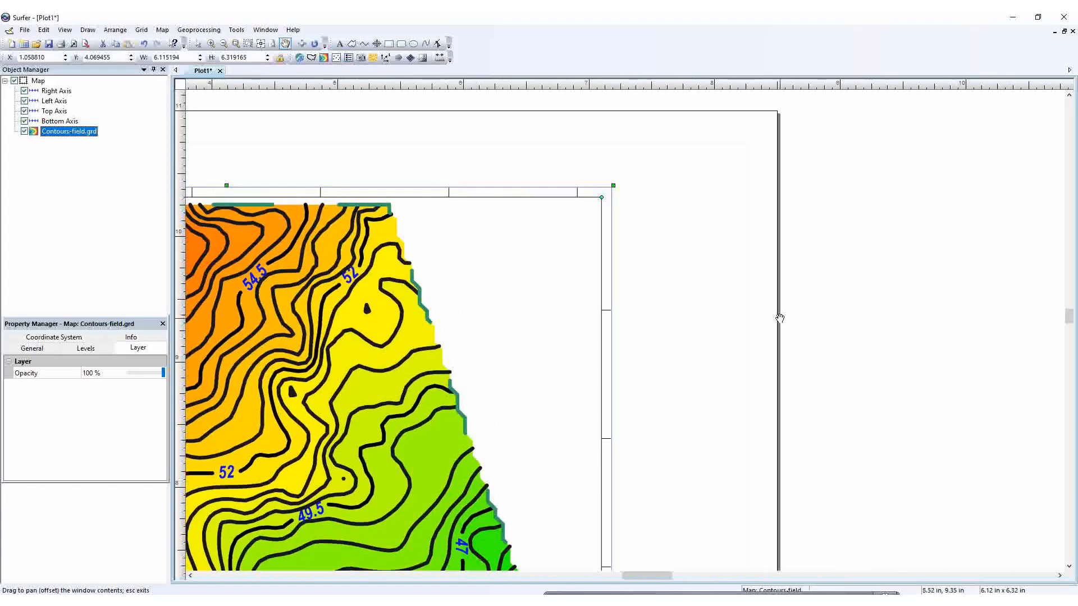
{"action": "left_click_drag", "start_coordinate": [779, 318], "coordinate": [792, 286]}
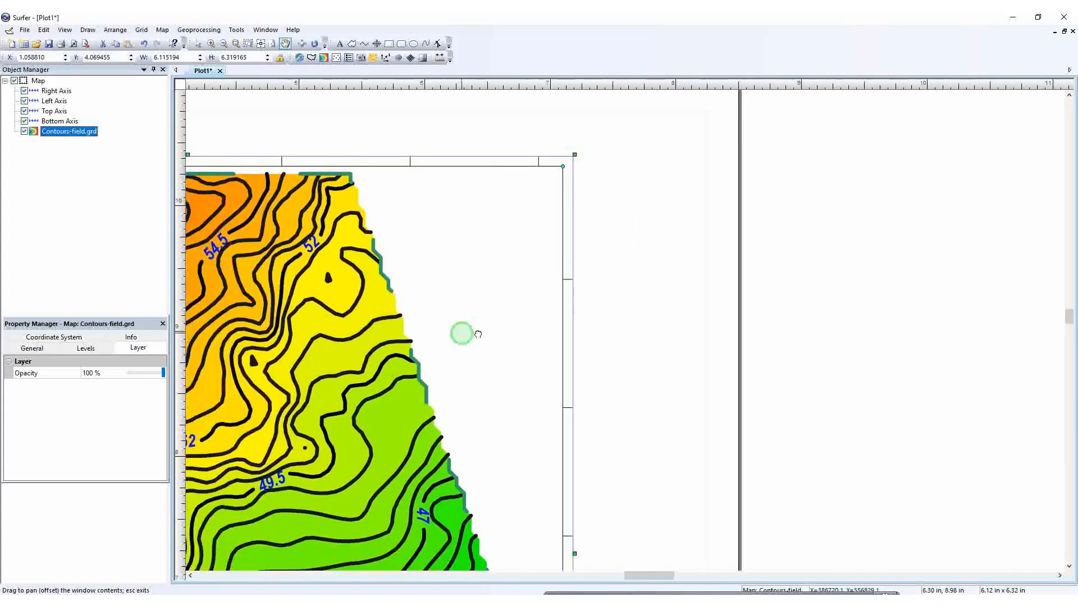
{"action": "left_click_drag", "start_coordinate": [462, 331], "coordinate": [674, 334]}
{"action": "left_click_drag", "start_coordinate": [770, 336], "coordinate": [850, 336]}
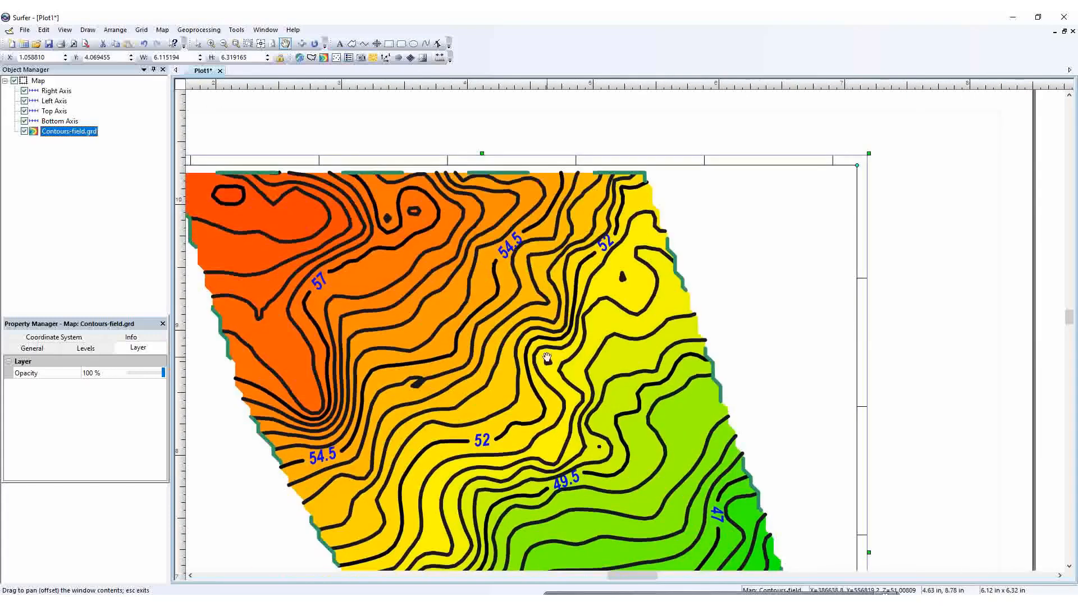
{"action": "left_click_drag", "start_coordinate": [547, 358], "coordinate": [586, 360]}
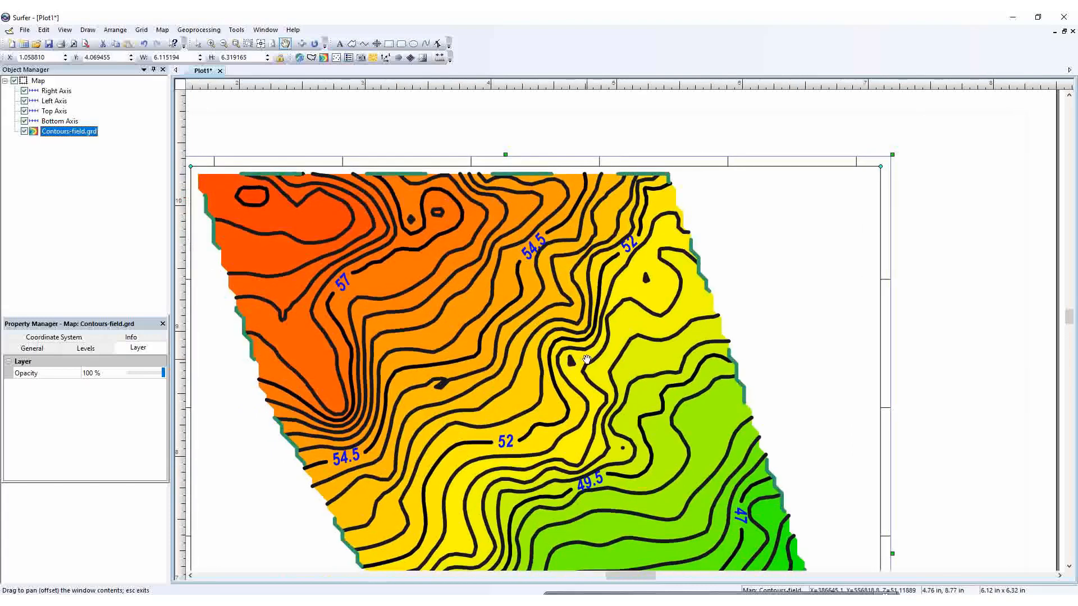
{"action": "left_click", "coordinate": [223, 43]}
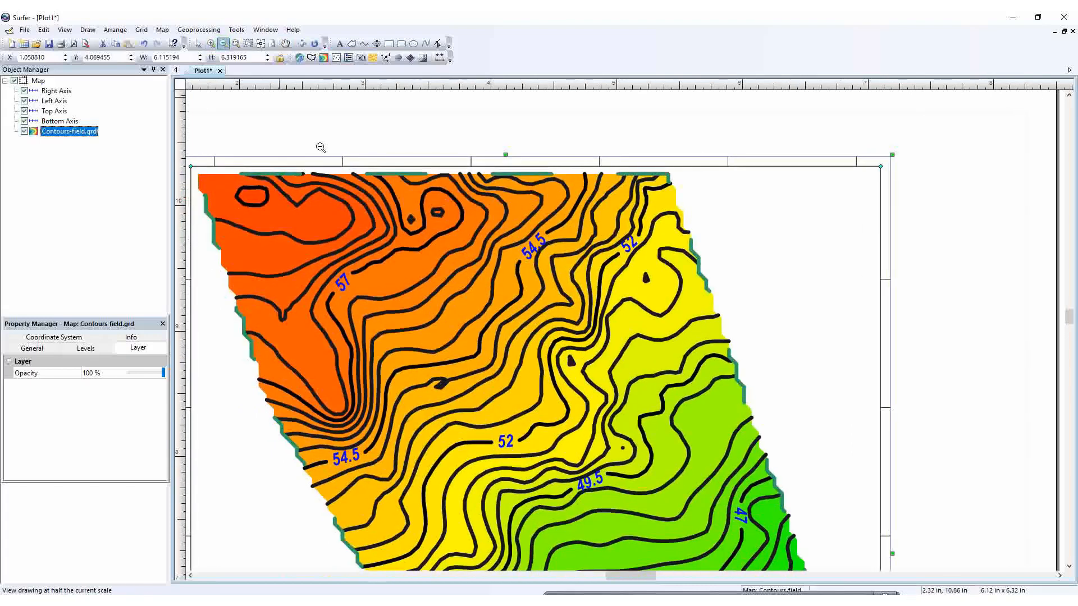
{"action": "left_click", "coordinate": [452, 353]}
{"action": "left_click", "coordinate": [600, 399]}
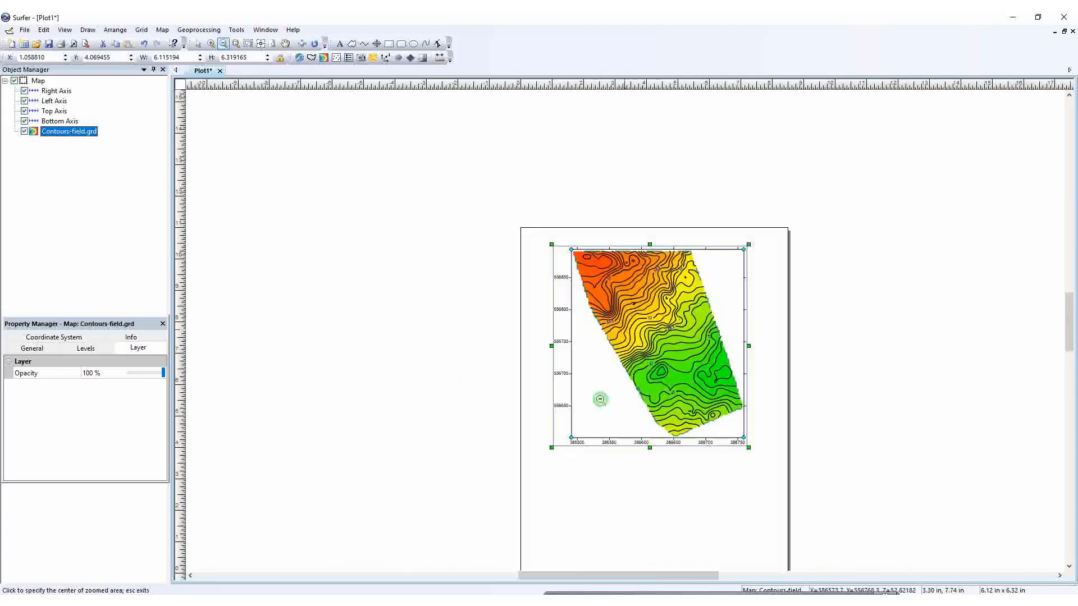
{"action": "left_click", "coordinate": [301, 44]}
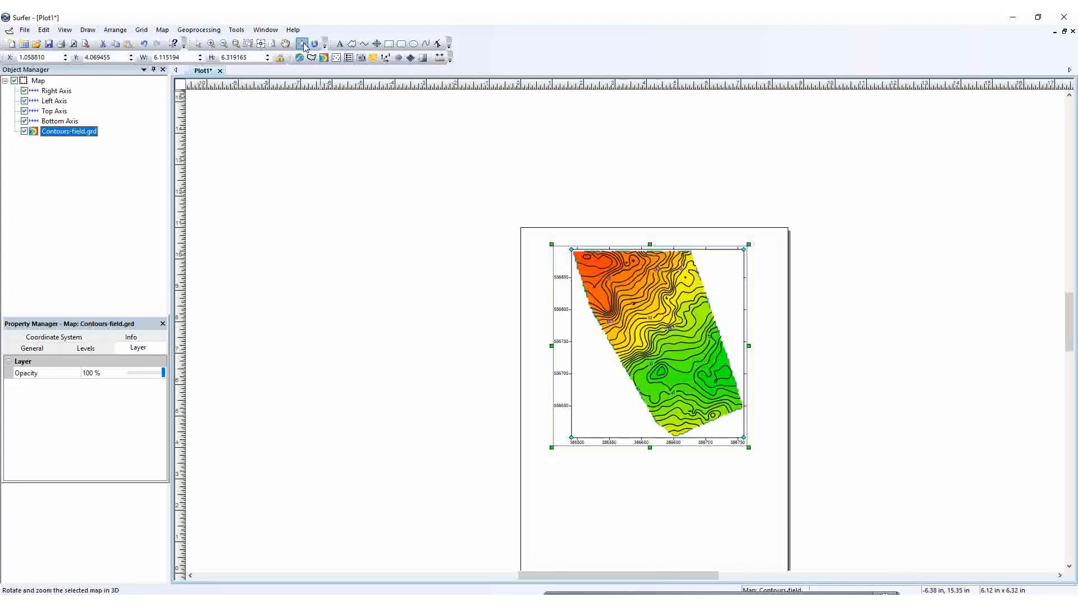
{"action": "left_click", "coordinate": [304, 46]}
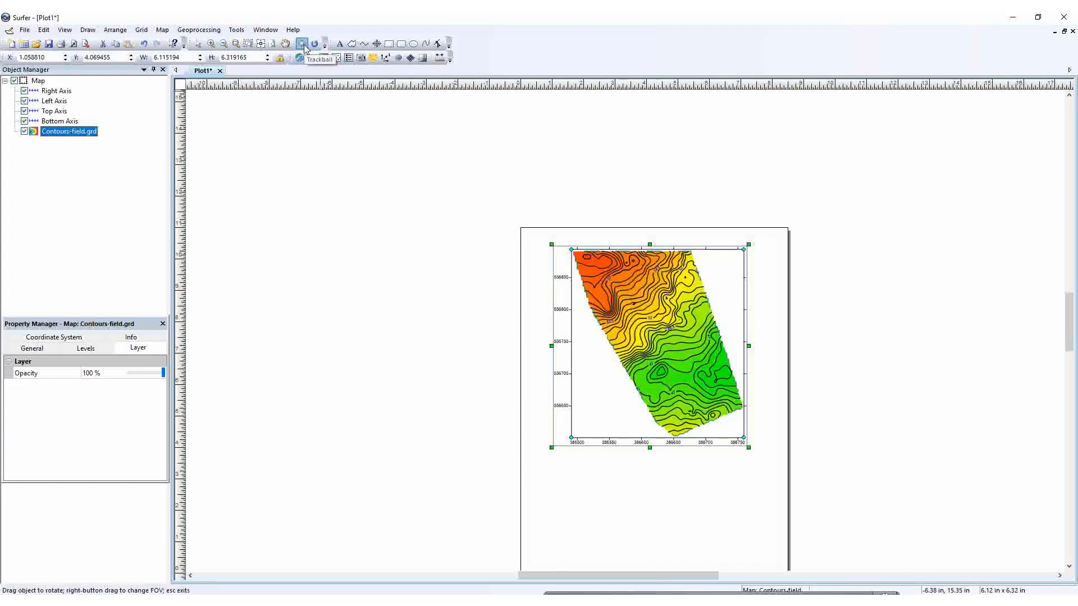
{"action": "key", "text": "Escape"}
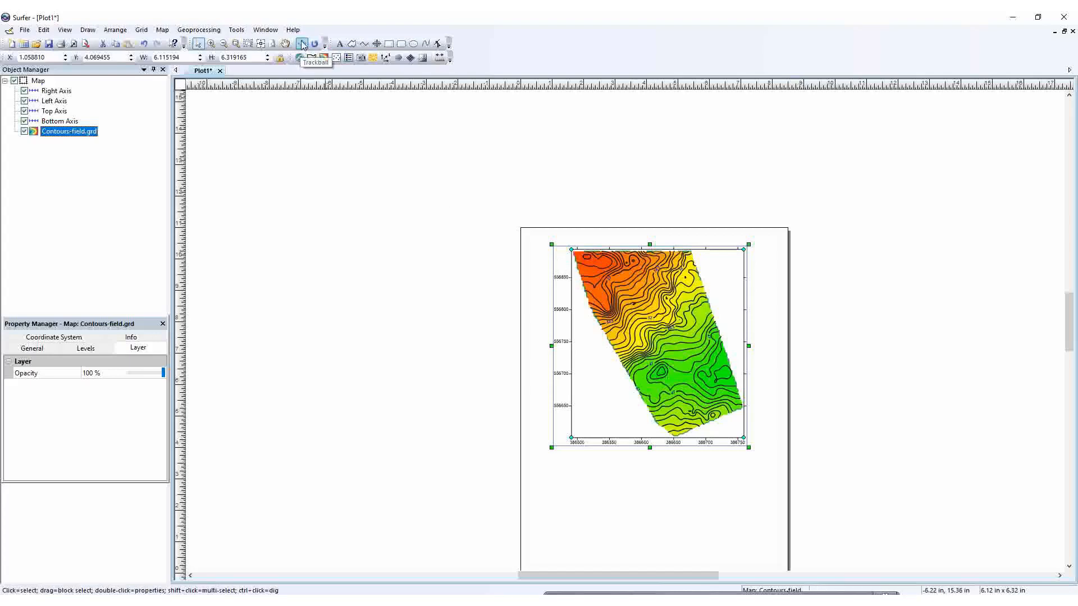
- Move the contour map to the page's left edge and rotate it freehand counterclockwise to a moderate tilt
{"action": "left_click_drag", "start_coordinate": [670, 347], "coordinate": [618, 349]}
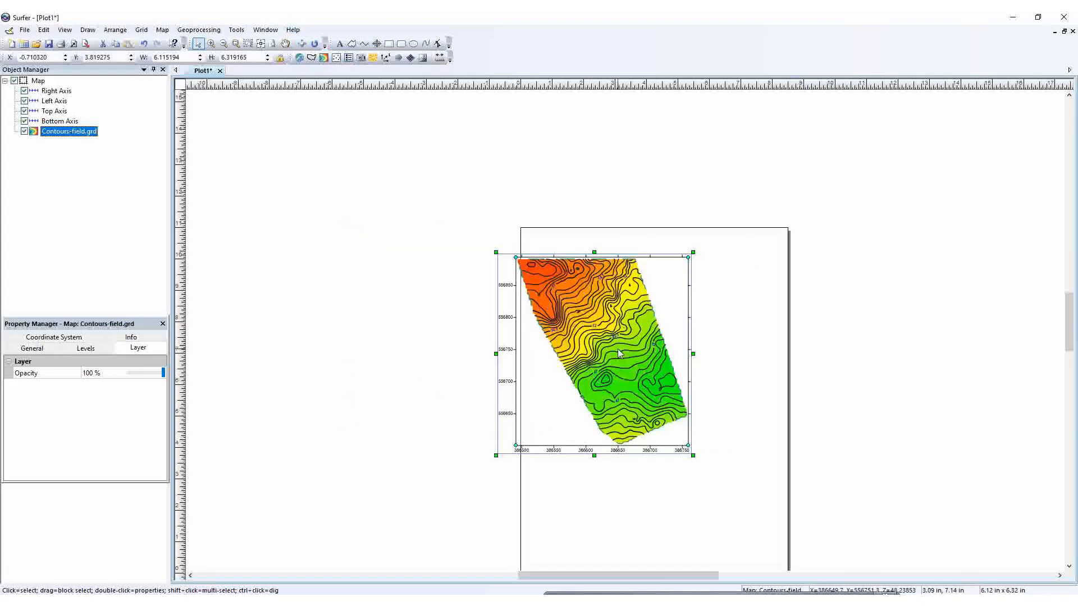
{"action": "left_click", "coordinate": [315, 43]}
{"action": "left_click_drag", "start_coordinate": [586, 363], "coordinate": [627, 339]}
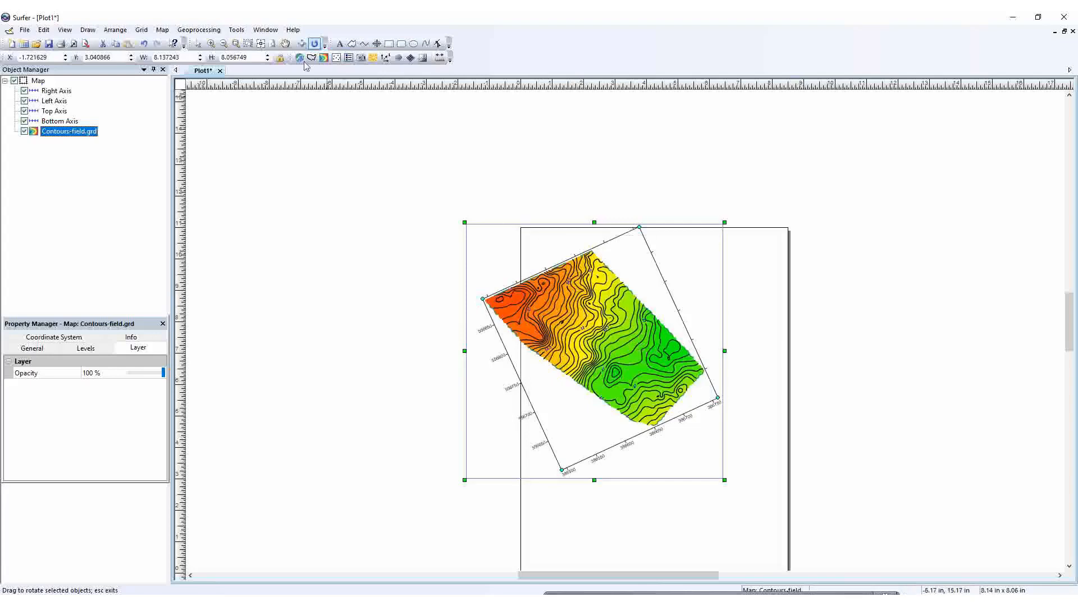
{"action": "left_click_drag", "start_coordinate": [584, 321], "coordinate": [567, 377]}
{"action": "left_click_drag", "start_coordinate": [521, 285], "coordinate": [591, 315]}
{"action": "left_click_drag", "start_coordinate": [600, 316], "coordinate": [582, 319]}
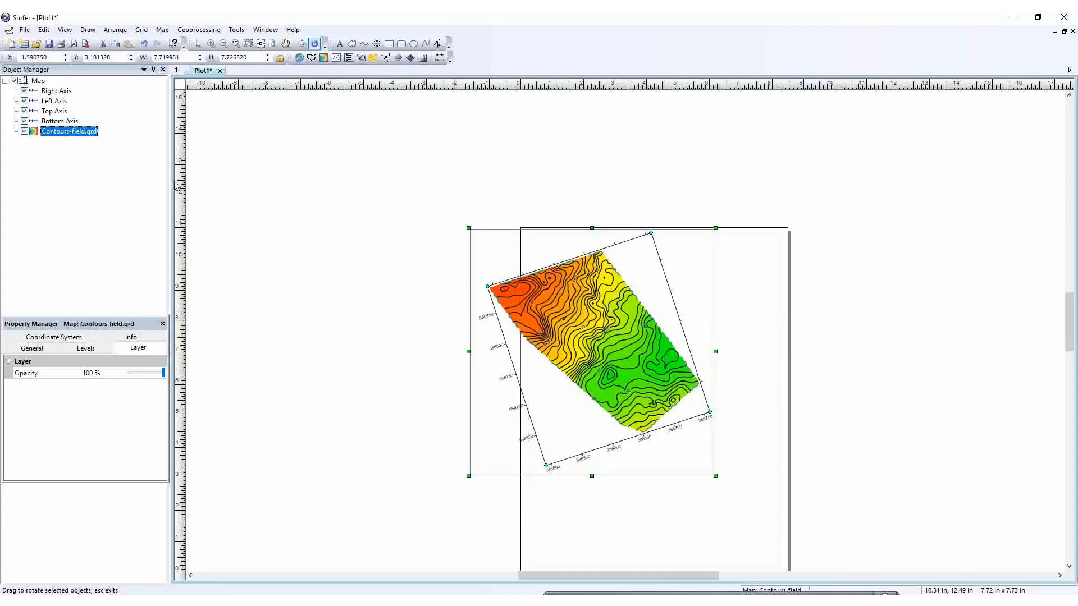
{"action": "left_click", "coordinate": [162, 29]}
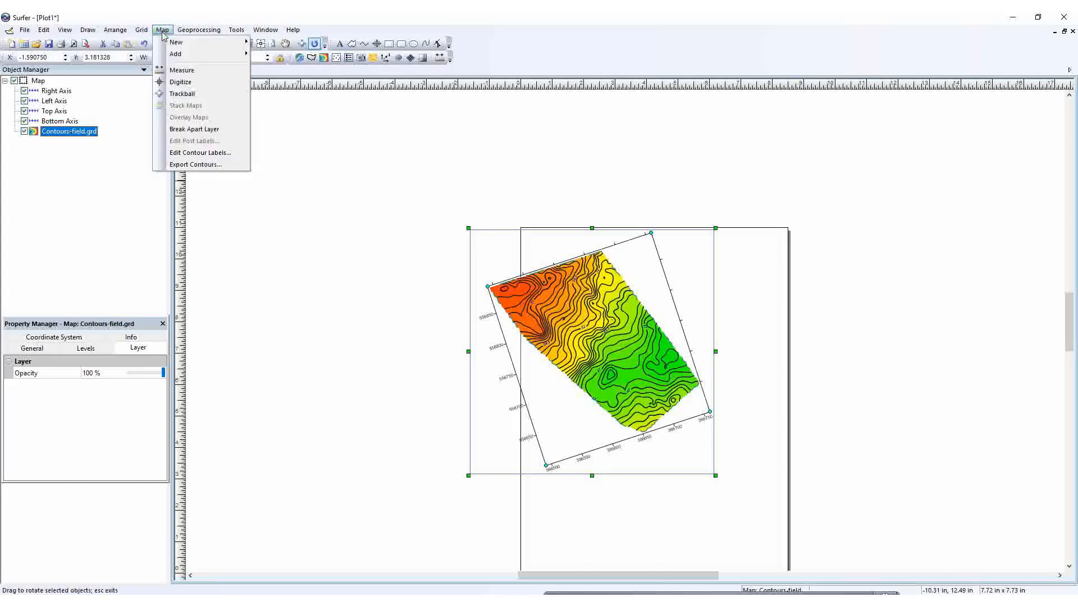
{"action": "mouse_move", "coordinate": [194, 43]}
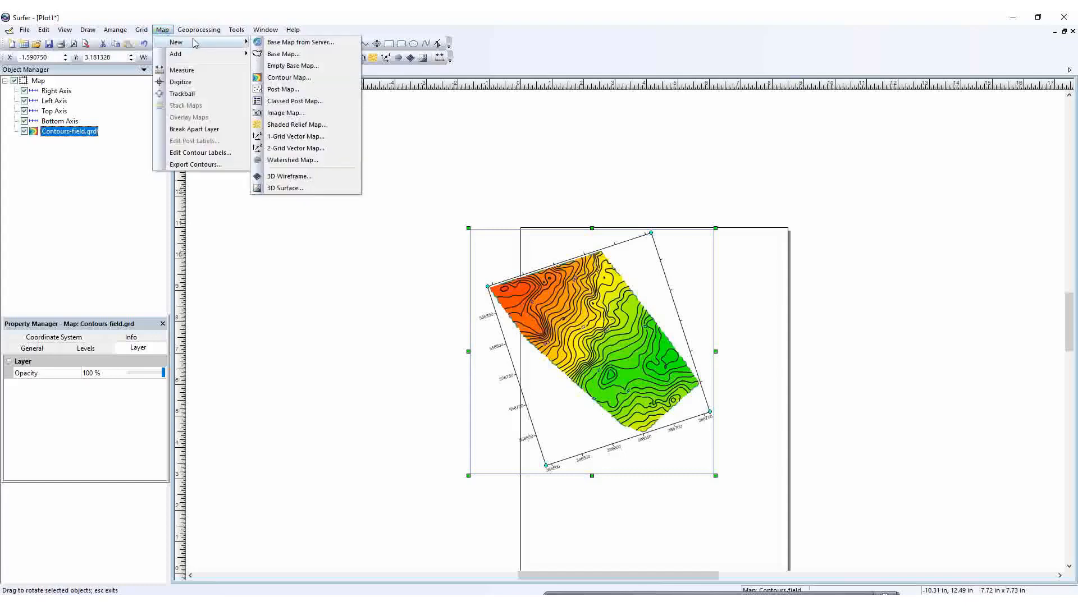
{"action": "left_click", "coordinate": [282, 247]}
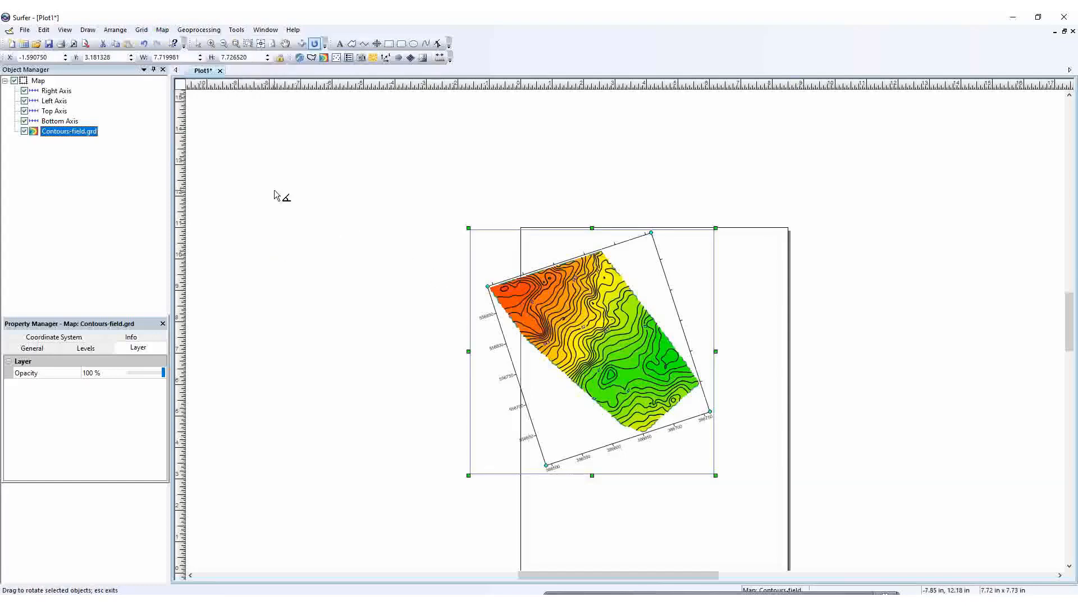
- Create a new blank plot document, checking it against the existing plot and returning to the new one
{"action": "left_click", "coordinate": [12, 43]}
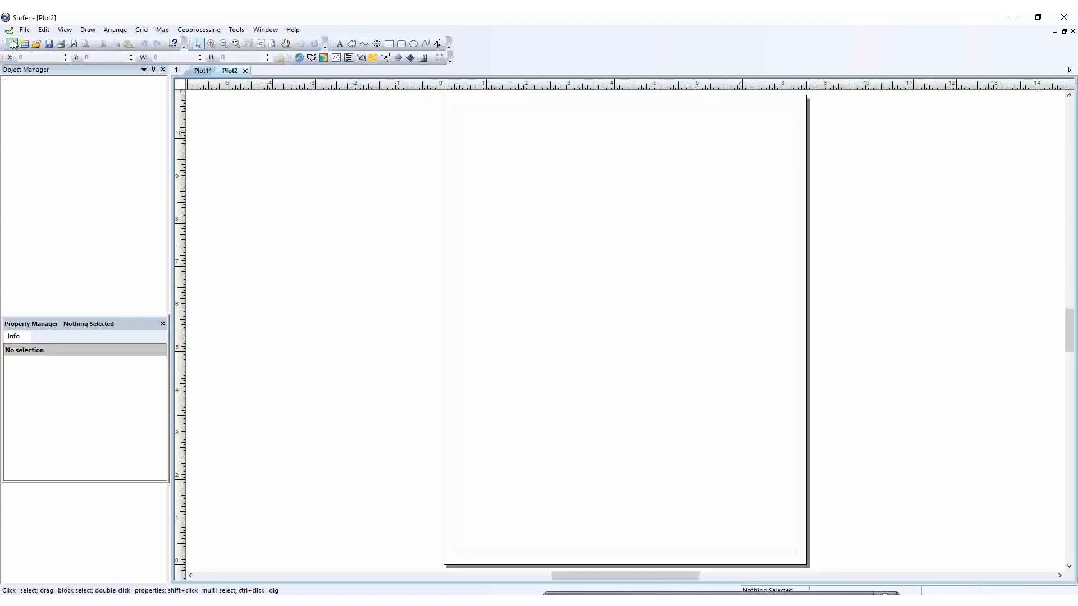
{"action": "left_click", "coordinate": [200, 71]}
{"action": "left_click", "coordinate": [232, 72]}
- Create a new 3D wireframe map on the blank plot from the field.grd grid file in the CONTOUR folder
{"action": "left_click", "coordinate": [162, 30]}
{"action": "mouse_move", "coordinate": [180, 31]}
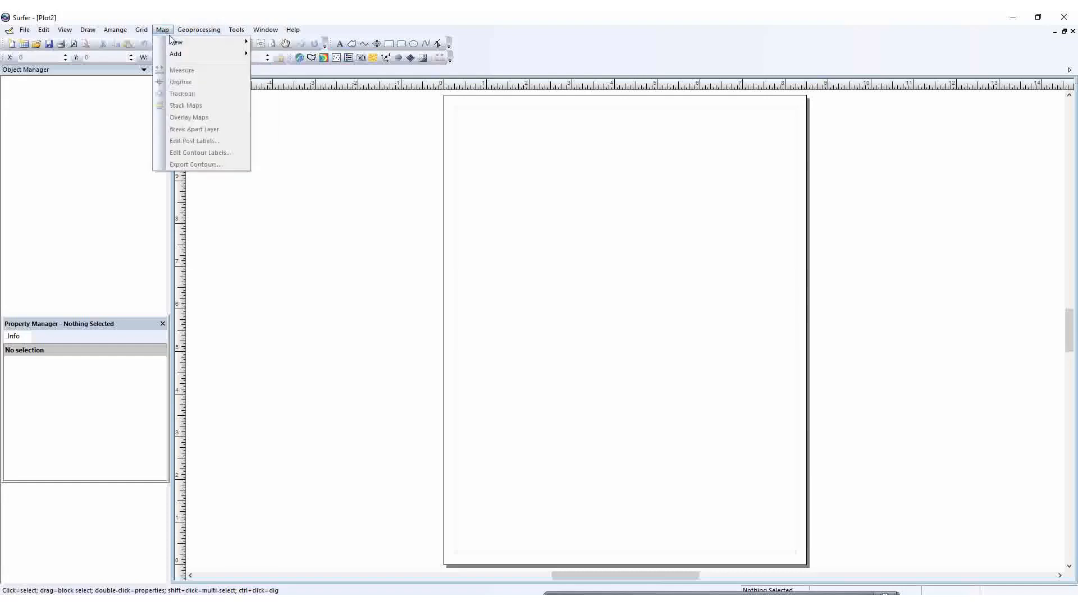
{"action": "mouse_move", "coordinate": [213, 47]}
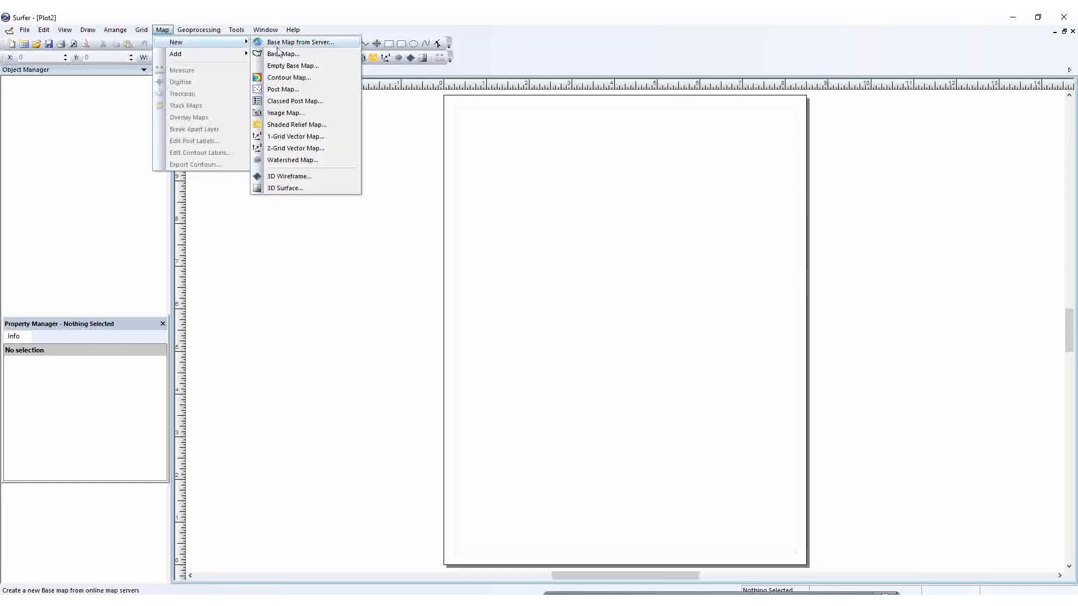
{"action": "left_click", "coordinate": [292, 178]}
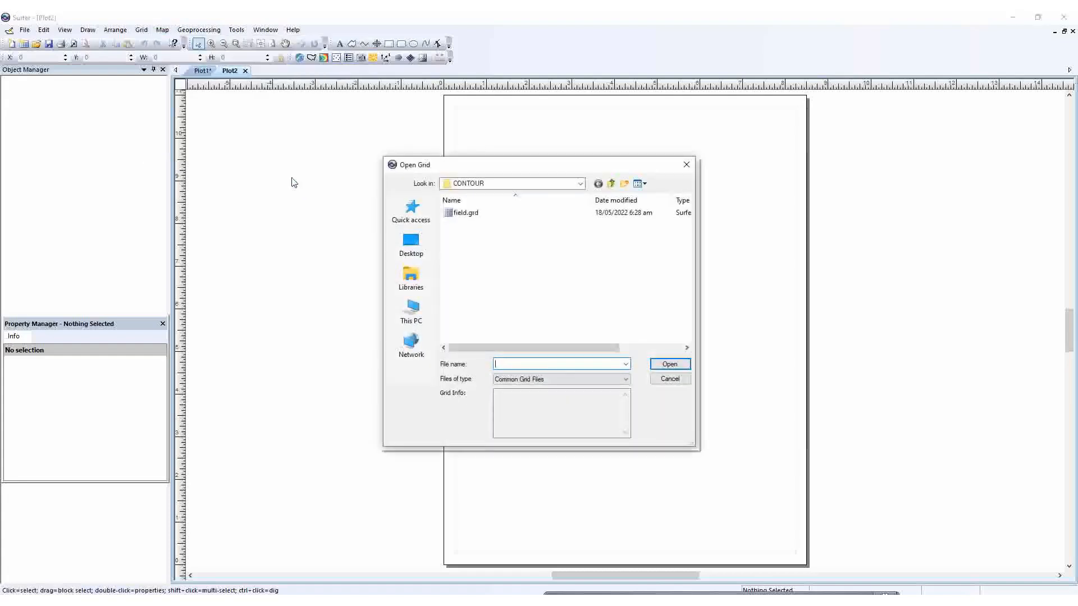
{"action": "left_click", "coordinate": [465, 216]}
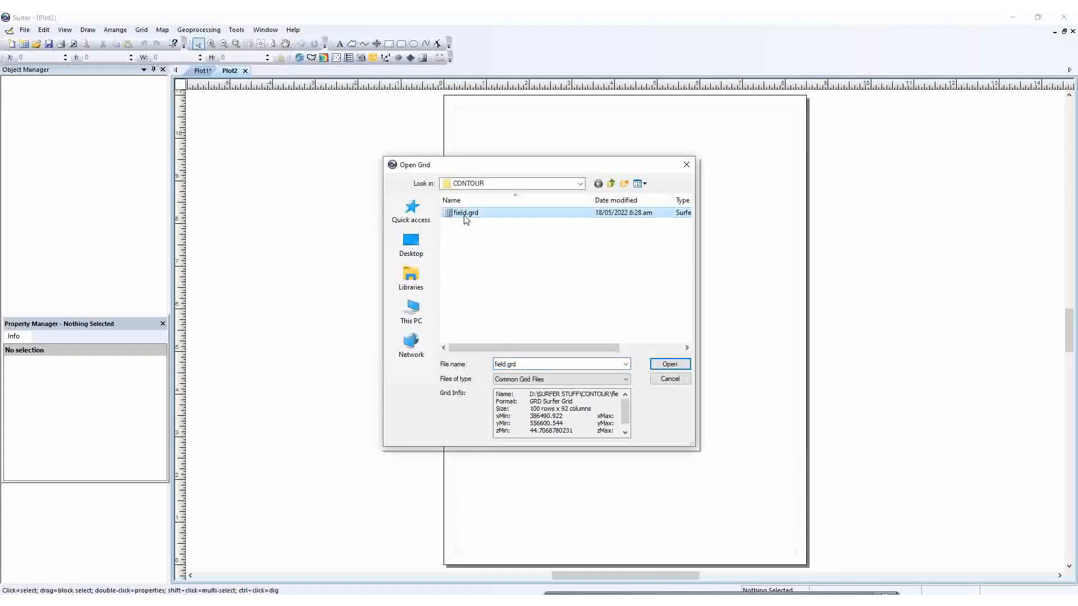
{"action": "left_click", "coordinate": [668, 365]}
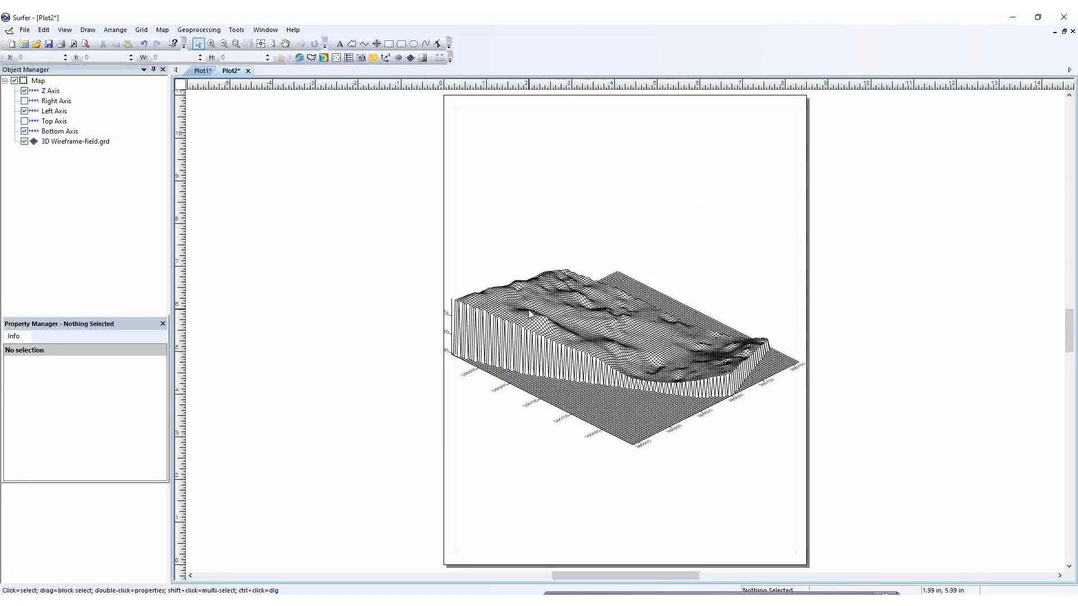
- Test the visibility of the 3D wireframe layer and the bottom, top and left axes, restoring each one's original state
{"action": "left_click", "coordinate": [24, 142]}
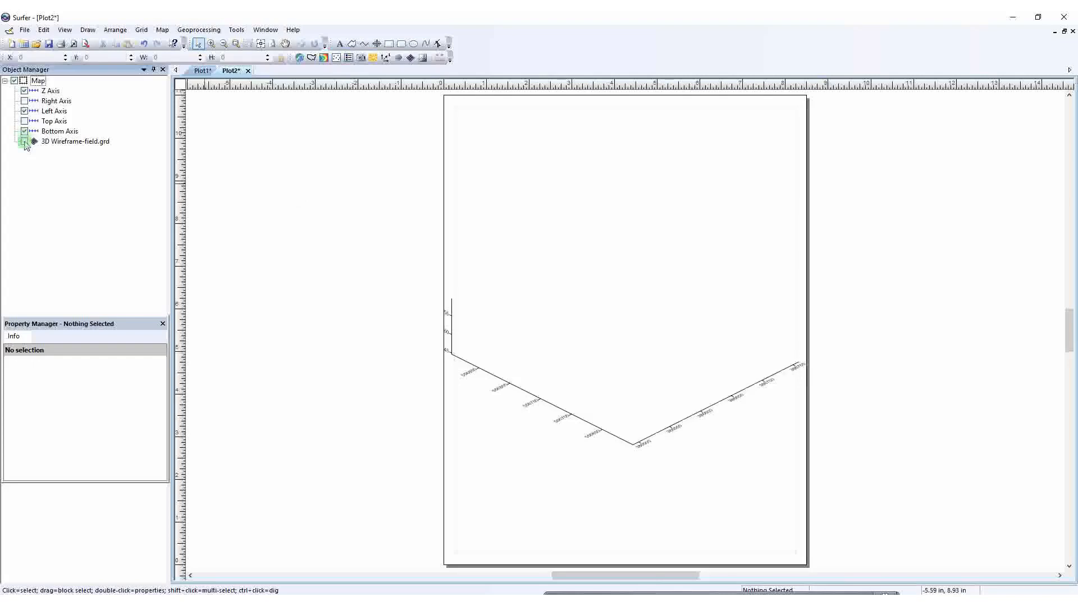
{"action": "left_click", "coordinate": [24, 142]}
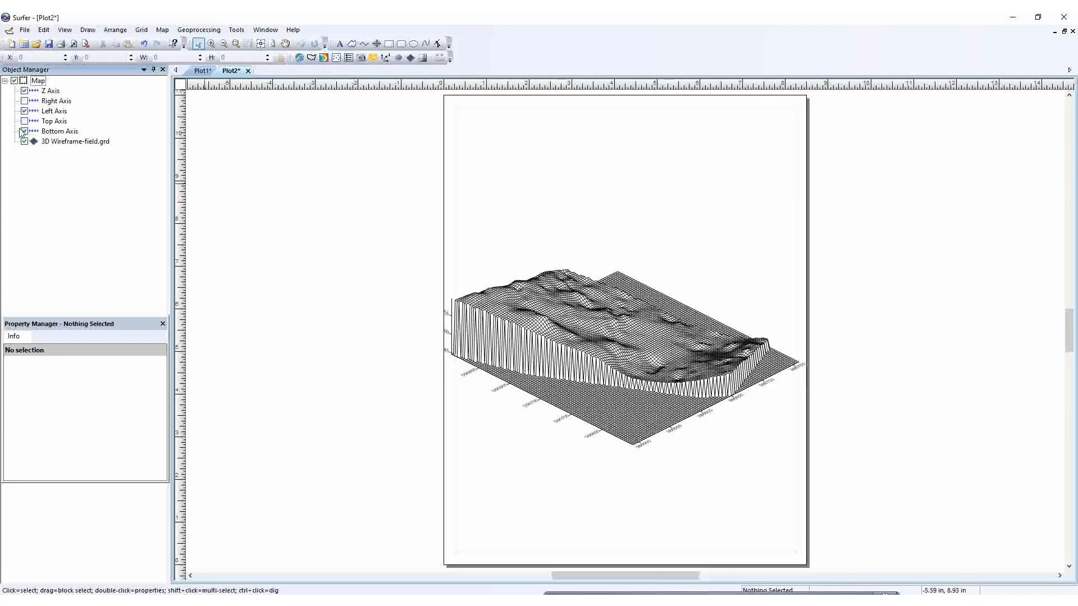
{"action": "left_click", "coordinate": [24, 131]}
{"action": "left_click", "coordinate": [25, 123]}
{"action": "left_click", "coordinate": [24, 122]}
{"action": "left_click", "coordinate": [24, 111]}
{"action": "left_click", "coordinate": [24, 111]}
- Show the map's right axis, and briefly try the top axis before hiding it again
{"action": "left_click", "coordinate": [25, 101]}
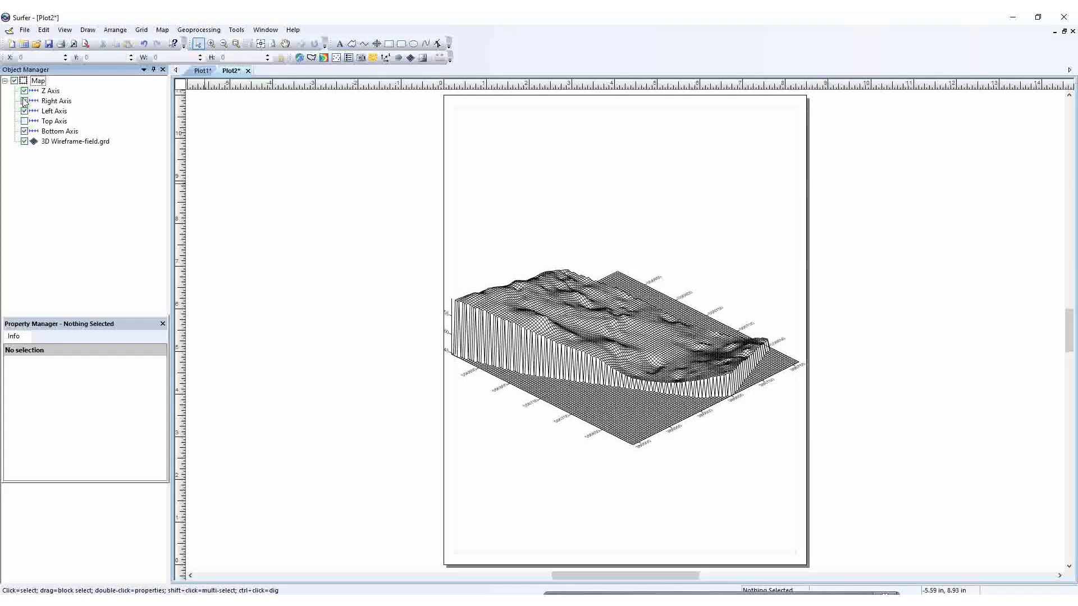
{"action": "left_click", "coordinate": [25, 122]}
{"action": "left_click", "coordinate": [25, 121]}
- Turn on the lower surface of the 3D wireframe after trying its upper surface off and back on
{"action": "left_click", "coordinate": [597, 344]}
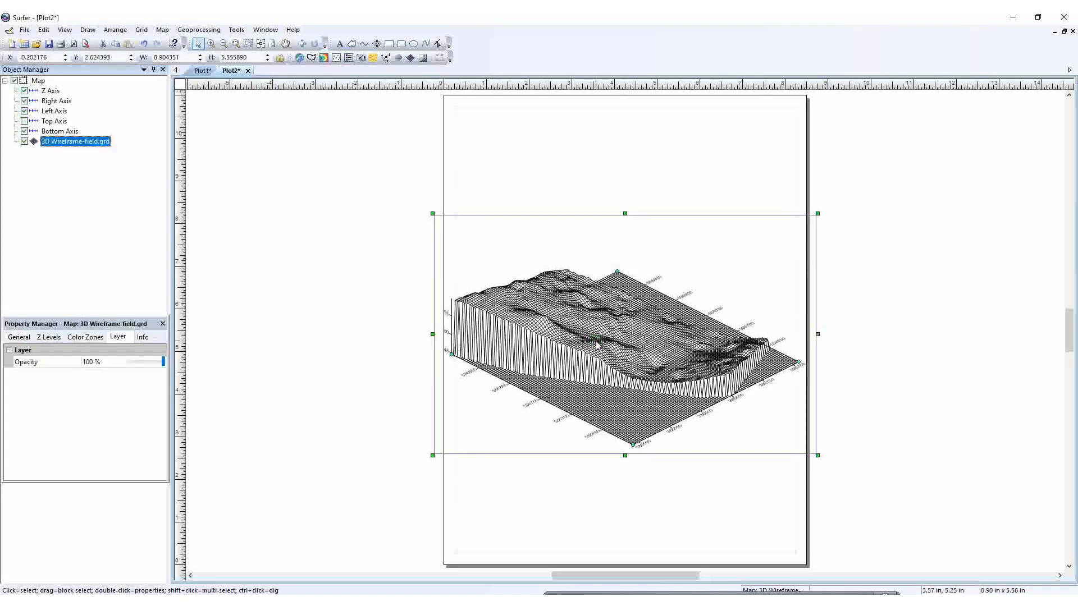
{"action": "left_click", "coordinate": [19, 336]}
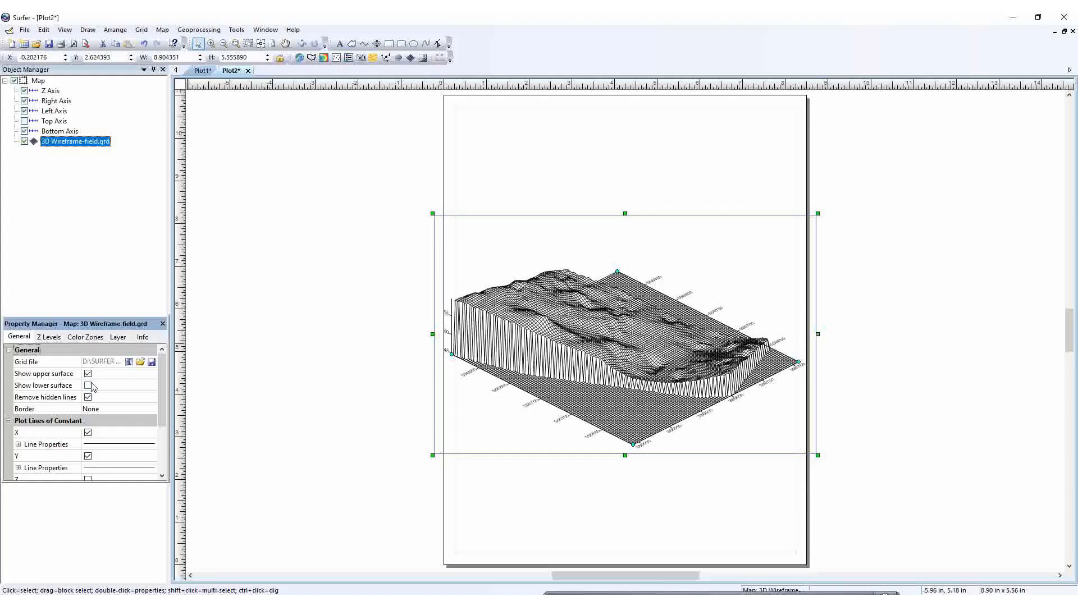
{"action": "left_click", "coordinate": [49, 338]}
{"action": "left_click", "coordinate": [19, 337]}
{"action": "left_click", "coordinate": [87, 374]}
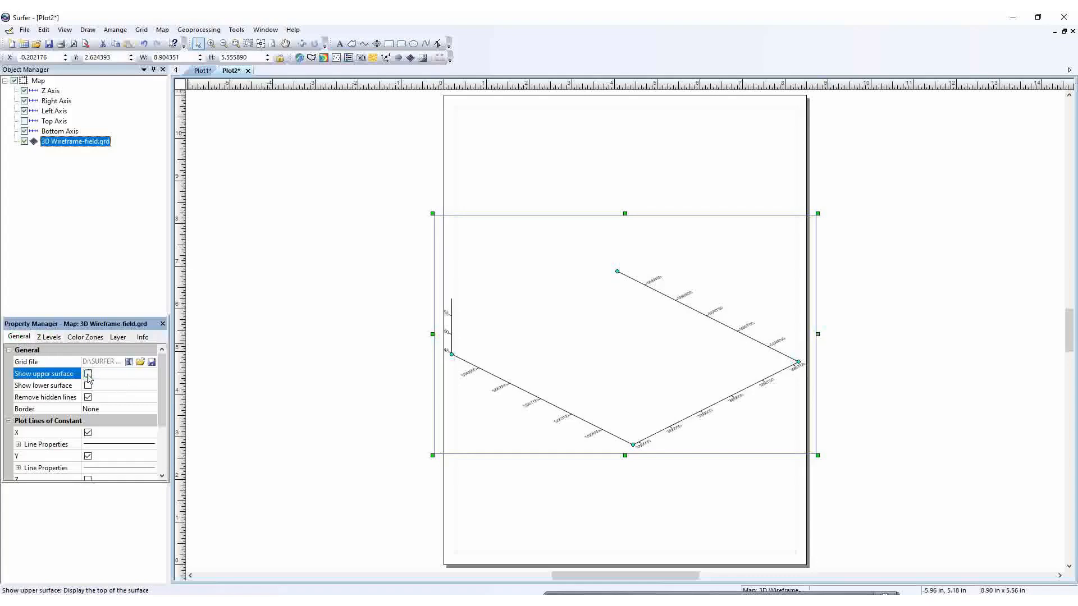
{"action": "left_click", "coordinate": [88, 374]}
{"action": "left_click", "coordinate": [87, 386]}
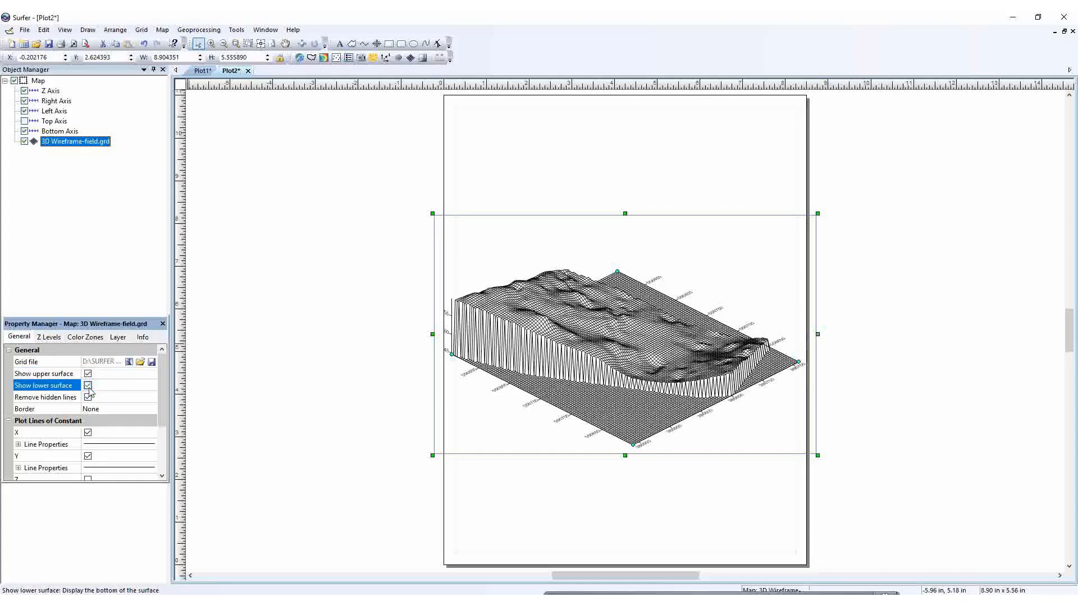
- Try the wireframe with hidden-line removal off, and turn hidden-line removal back on
{"action": "left_click", "coordinate": [88, 398]}
{"action": "left_click", "coordinate": [88, 397]}
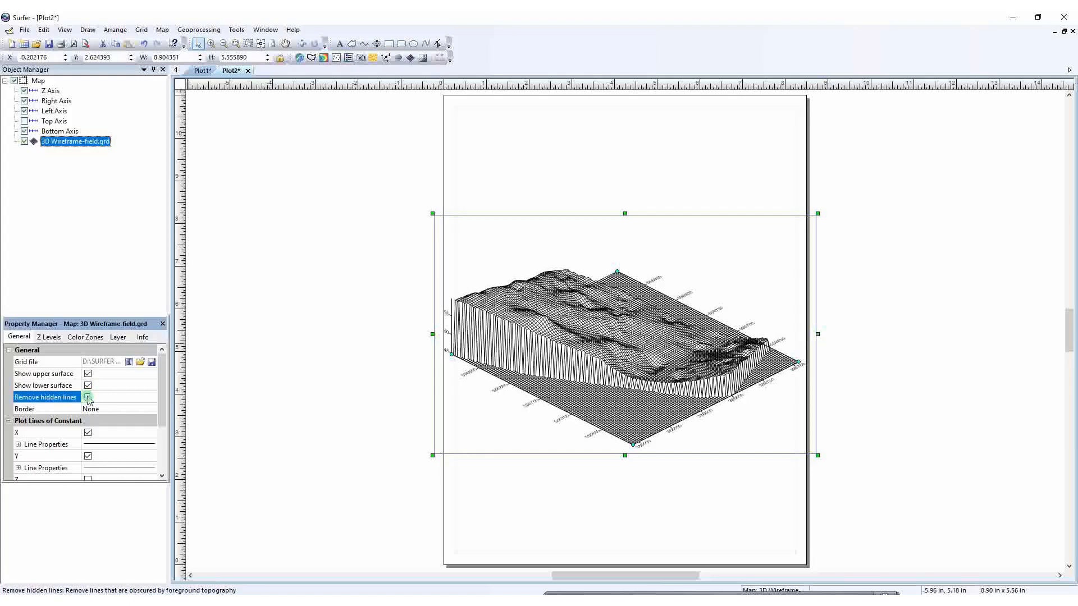
{"action": "left_click", "coordinate": [88, 397]}
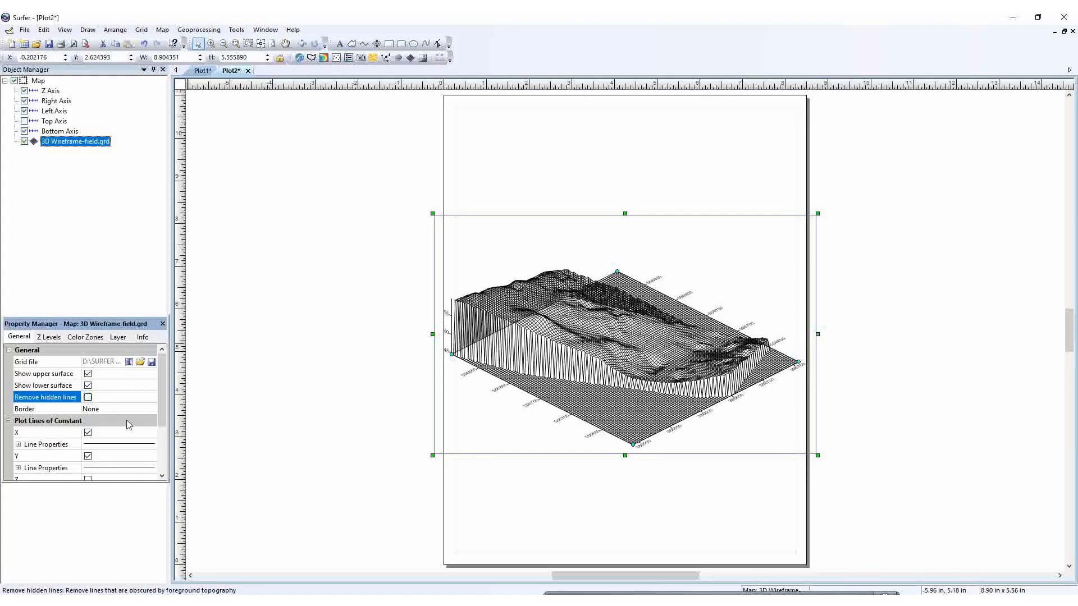
{"action": "left_click", "coordinate": [87, 397]}
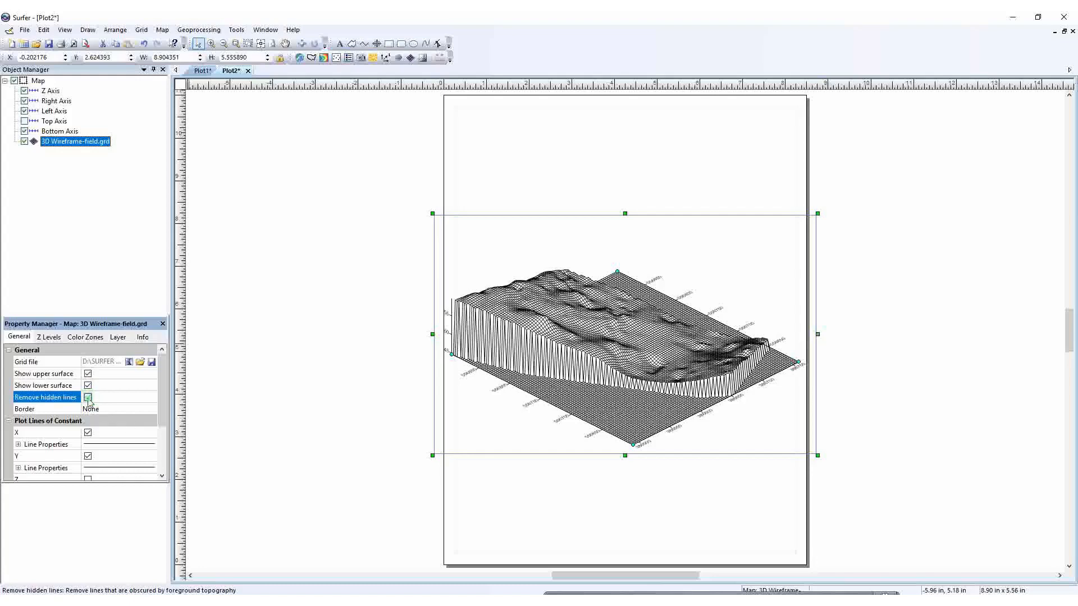
- Try the All sides border on the wireframe, and set the border to Front only
{"action": "left_click", "coordinate": [103, 411]}
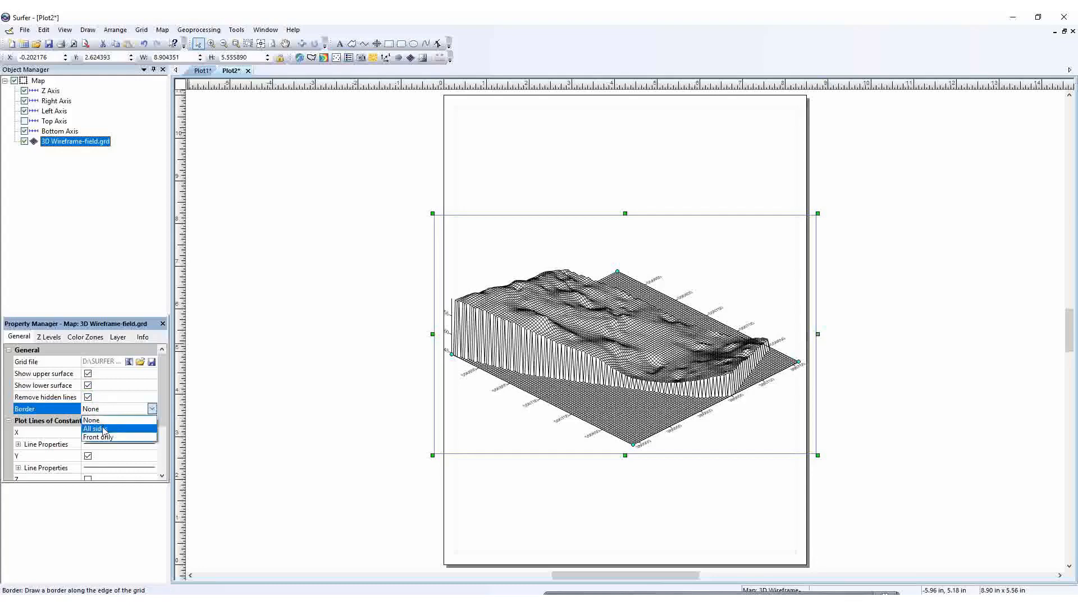
{"action": "left_click", "coordinate": [104, 430]}
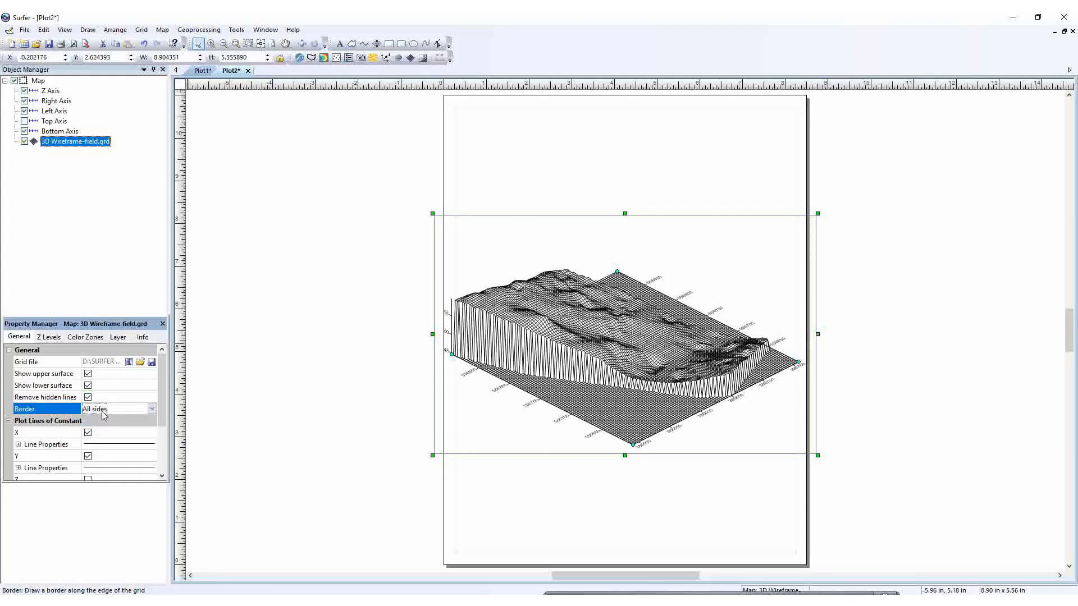
{"action": "left_click", "coordinate": [104, 415]}
{"action": "left_click", "coordinate": [103, 438]}
- Try the wireframe without its constant X and Y lines and with constant Z lines, restoring each setting
{"action": "left_click", "coordinate": [88, 435]}
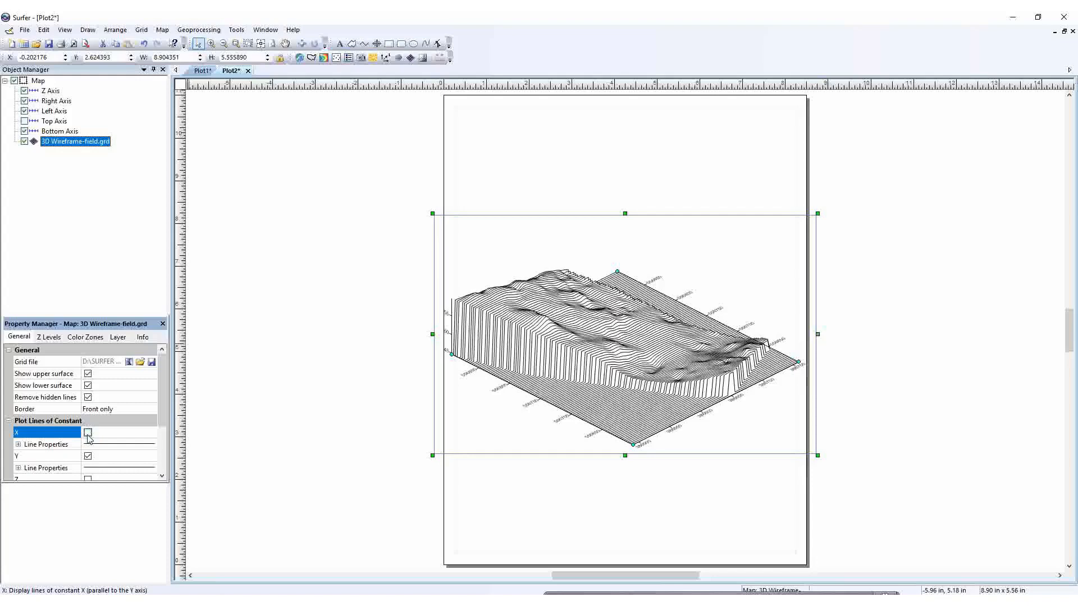
{"action": "left_click", "coordinate": [88, 435]}
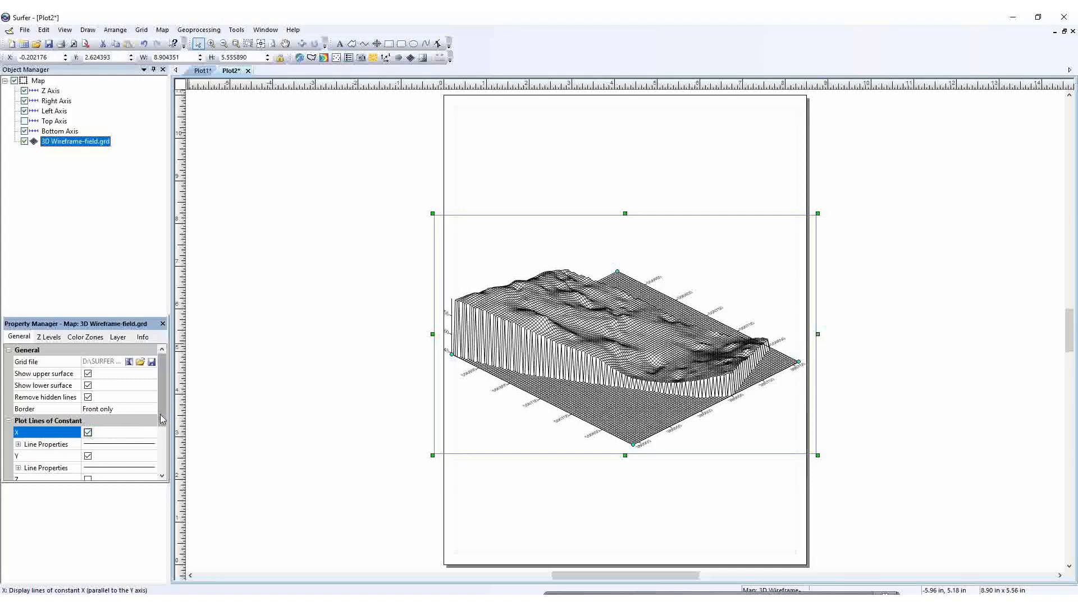
{"action": "scroll", "coordinate": [165, 427], "scroll_direction": "down", "scroll_amount": 1}
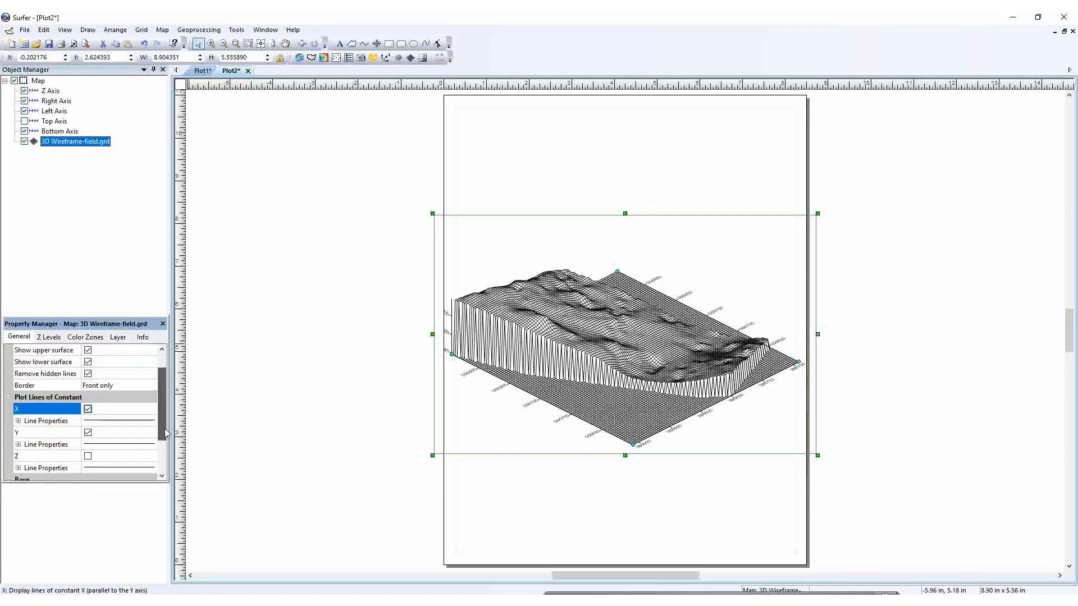
{"action": "left_click", "coordinate": [88, 432]}
{"action": "left_click", "coordinate": [88, 433]}
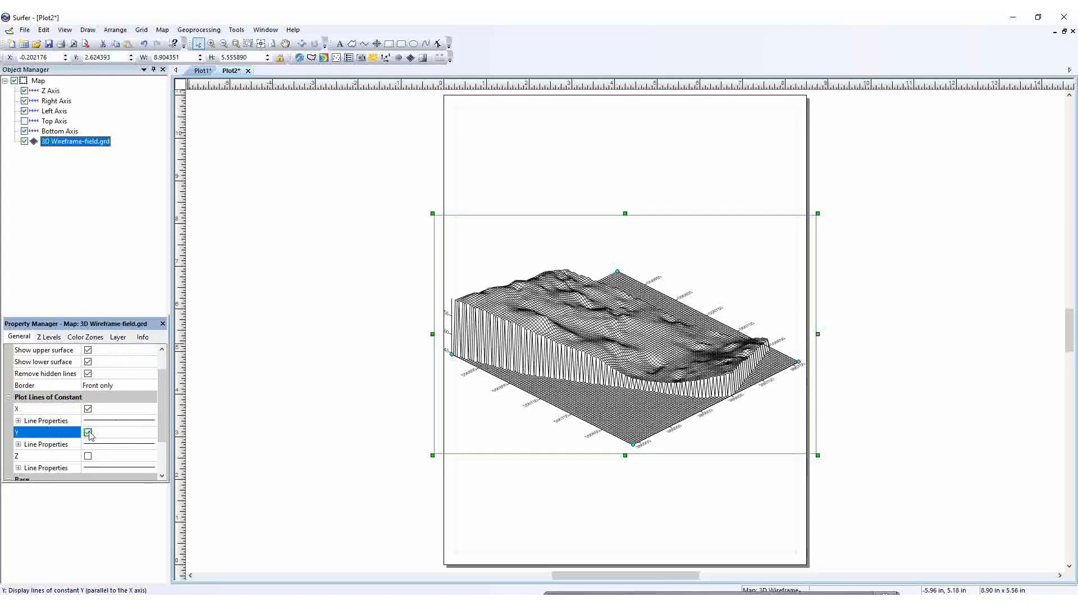
{"action": "scroll", "coordinate": [165, 427], "scroll_direction": "down", "scroll_amount": 1}
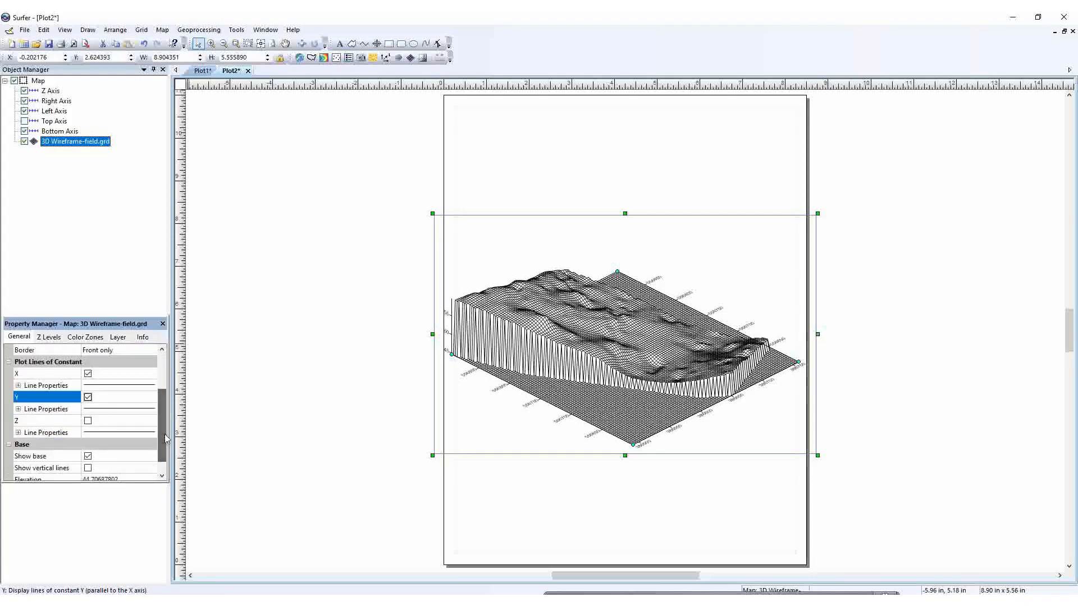
{"action": "left_click", "coordinate": [88, 421]}
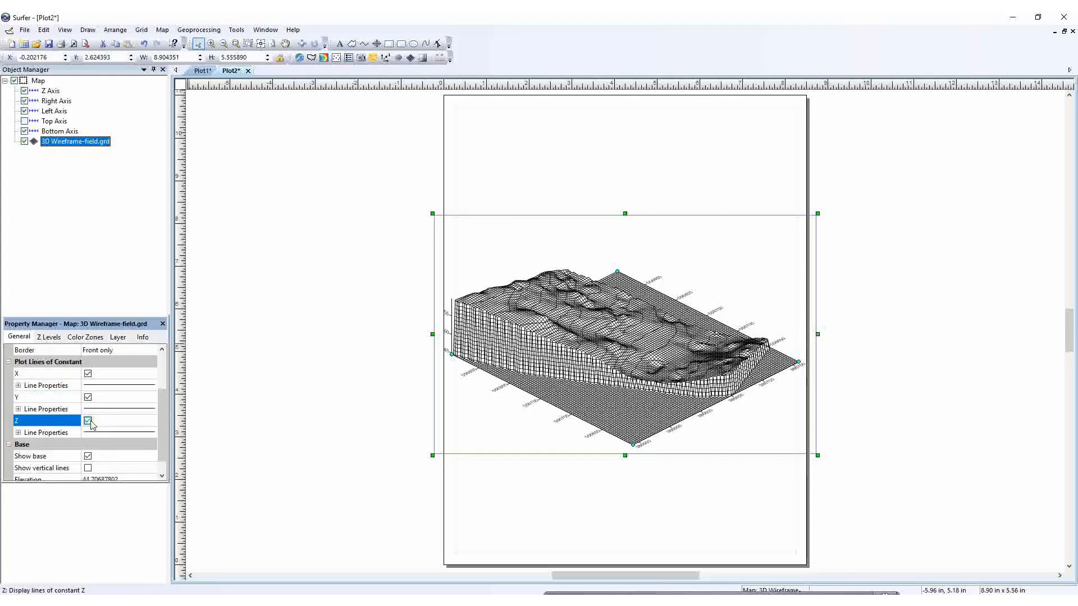
{"action": "left_click", "coordinate": [88, 421]}
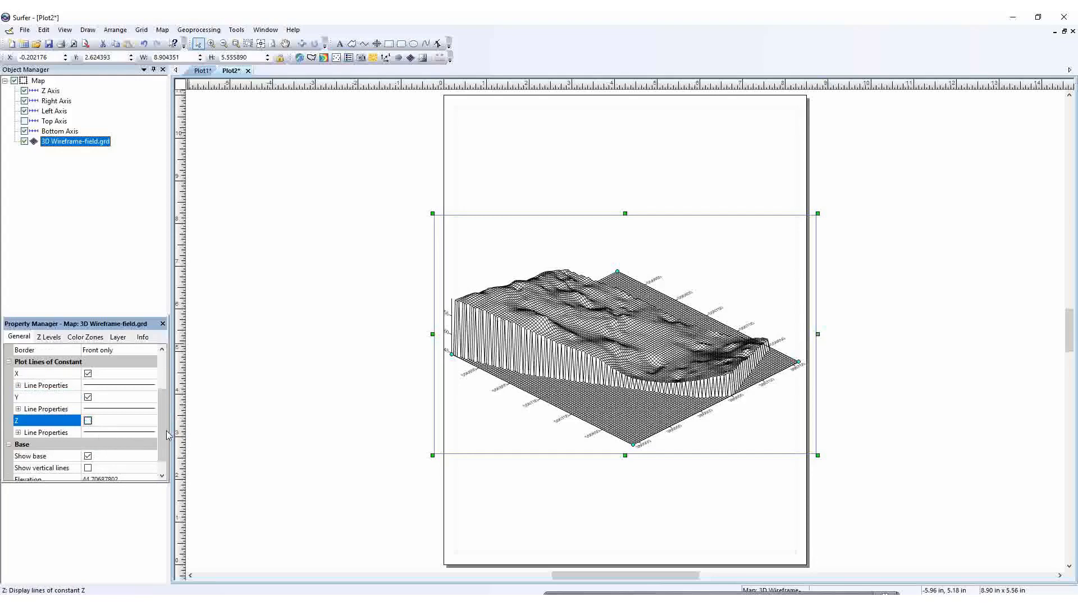
- Try hiding the wireframe's base and showing its vertical lines, restoring both base settings
{"action": "scroll", "coordinate": [164, 433], "scroll_direction": "down", "scroll_amount": 1}
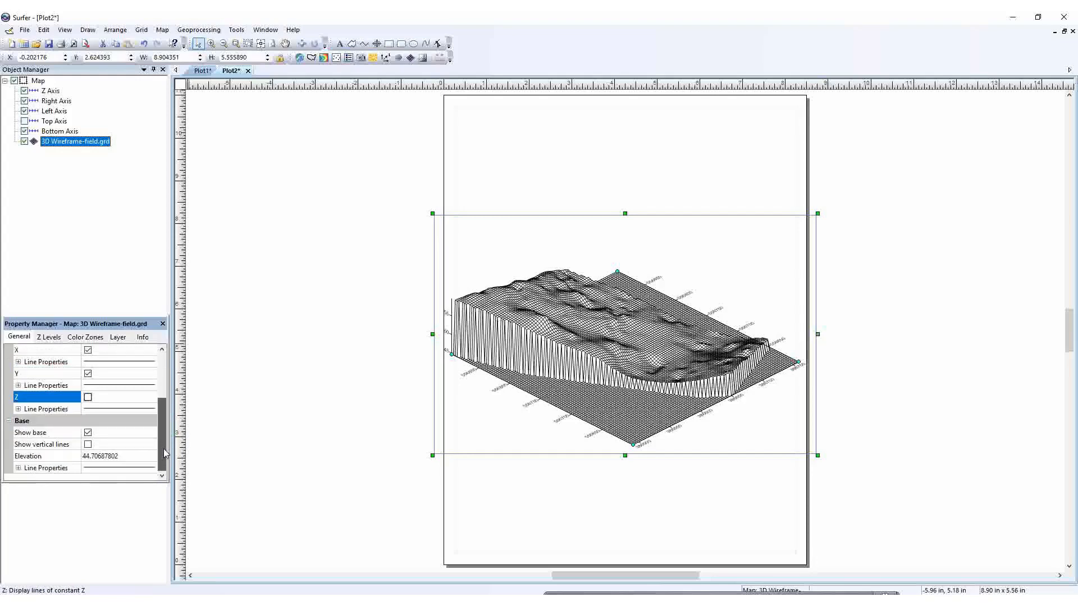
{"action": "left_click", "coordinate": [88, 433]}
{"action": "left_click", "coordinate": [88, 432]}
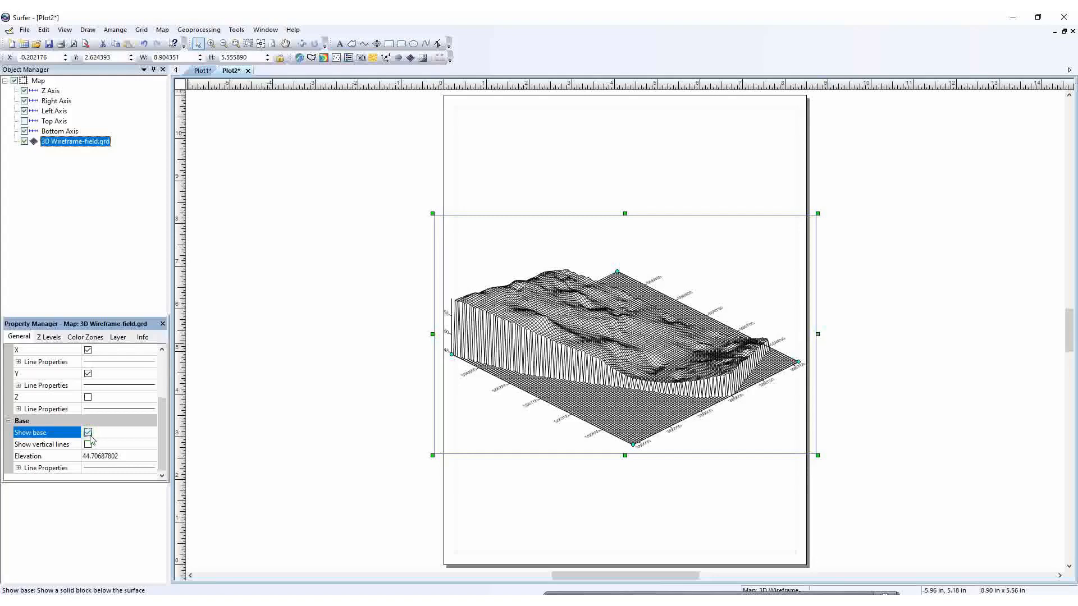
{"action": "left_click", "coordinate": [89, 444]}
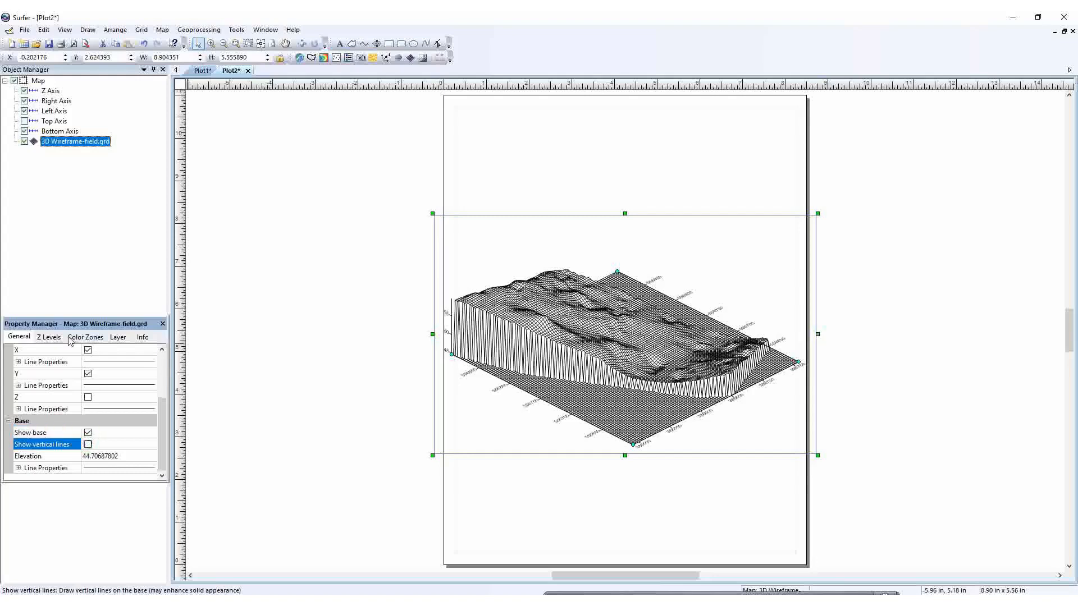
- Examine the wireframe's list of Z levels and the line styles assigned to its constant-Z lines
{"action": "left_click", "coordinate": [49, 338]}
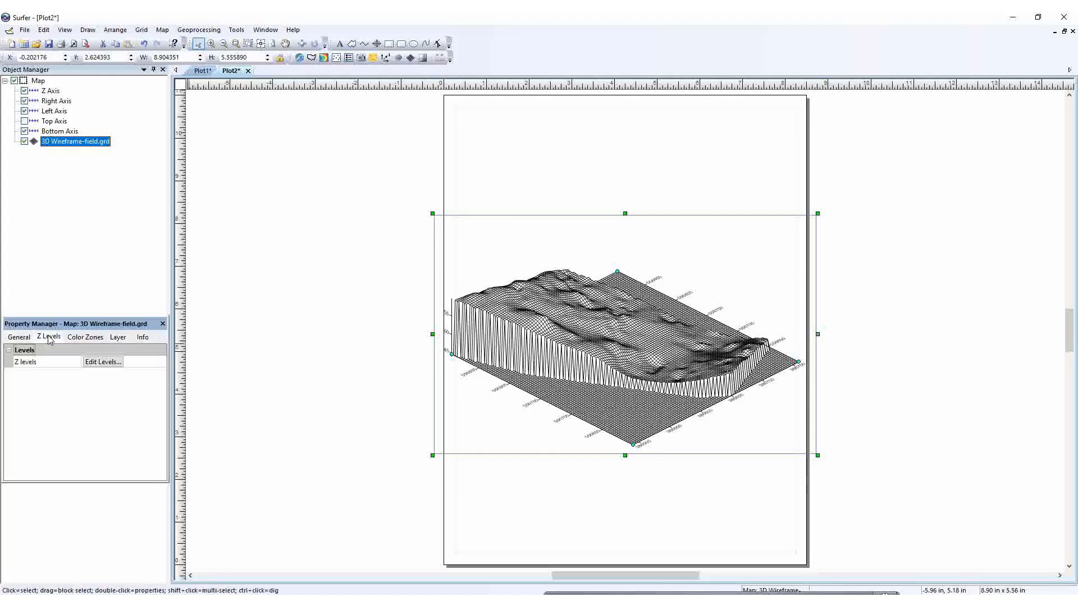
{"action": "left_click", "coordinate": [102, 364]}
{"action": "left_click", "coordinate": [101, 364]}
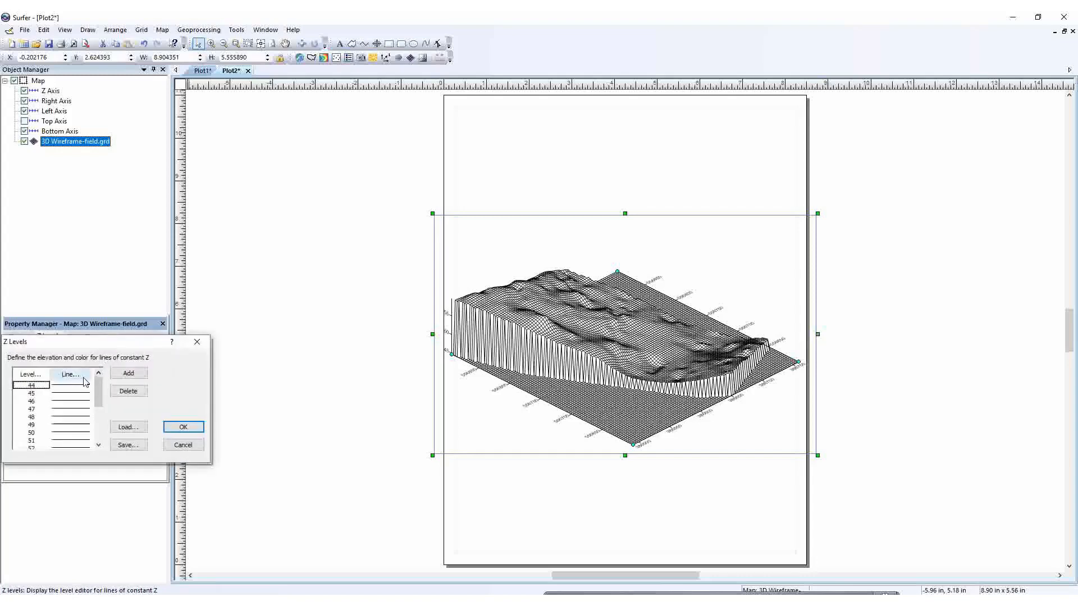
{"action": "left_click_drag", "start_coordinate": [97, 390], "coordinate": [98, 414]}
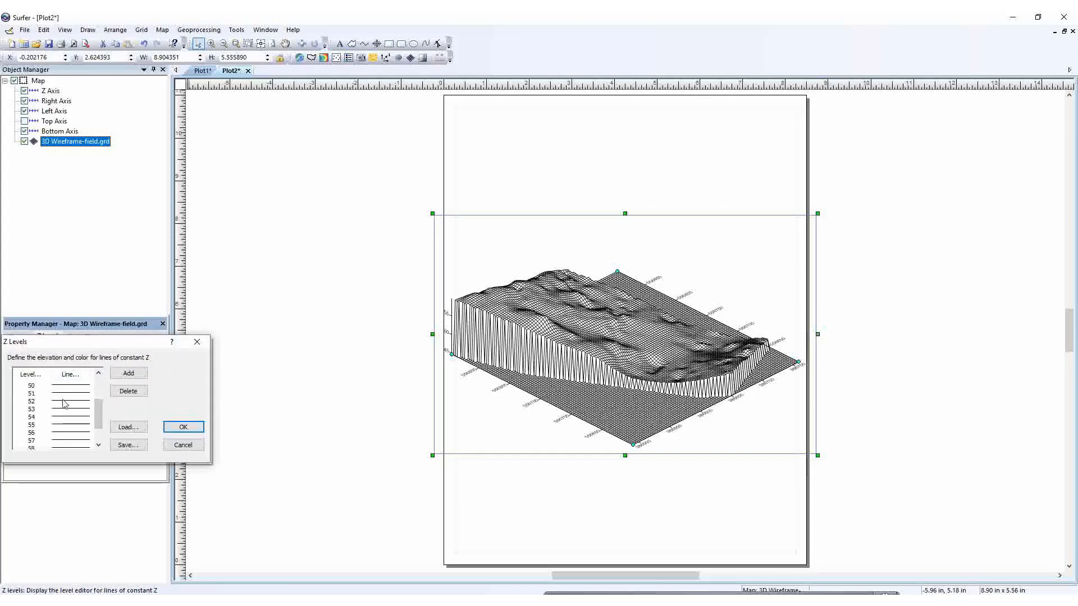
{"action": "left_click", "coordinate": [64, 402]}
{"action": "left_click", "coordinate": [129, 372]}
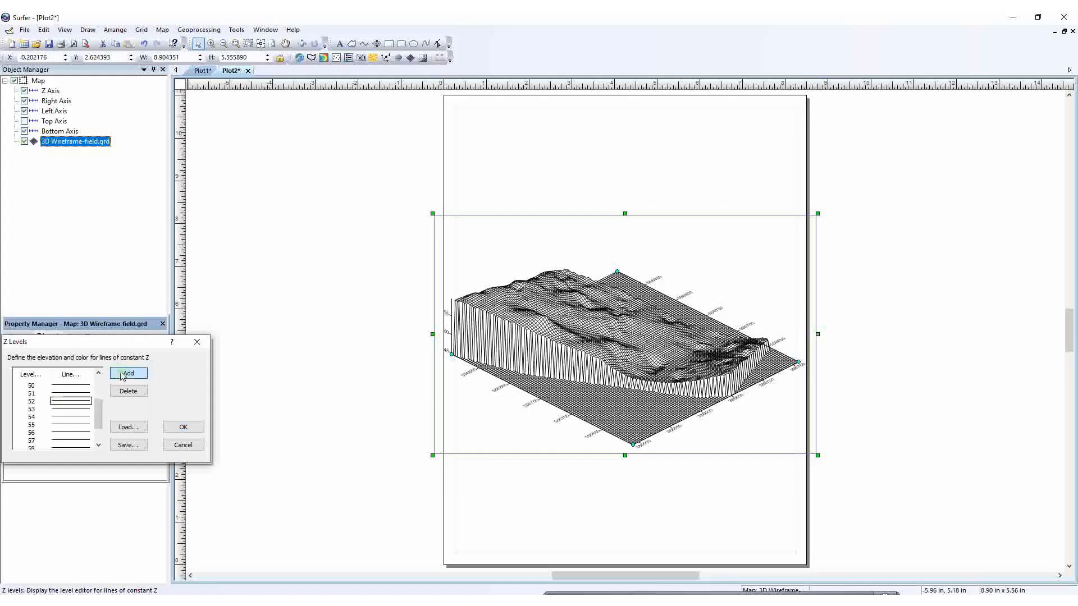
{"action": "left_click", "coordinate": [183, 428]}
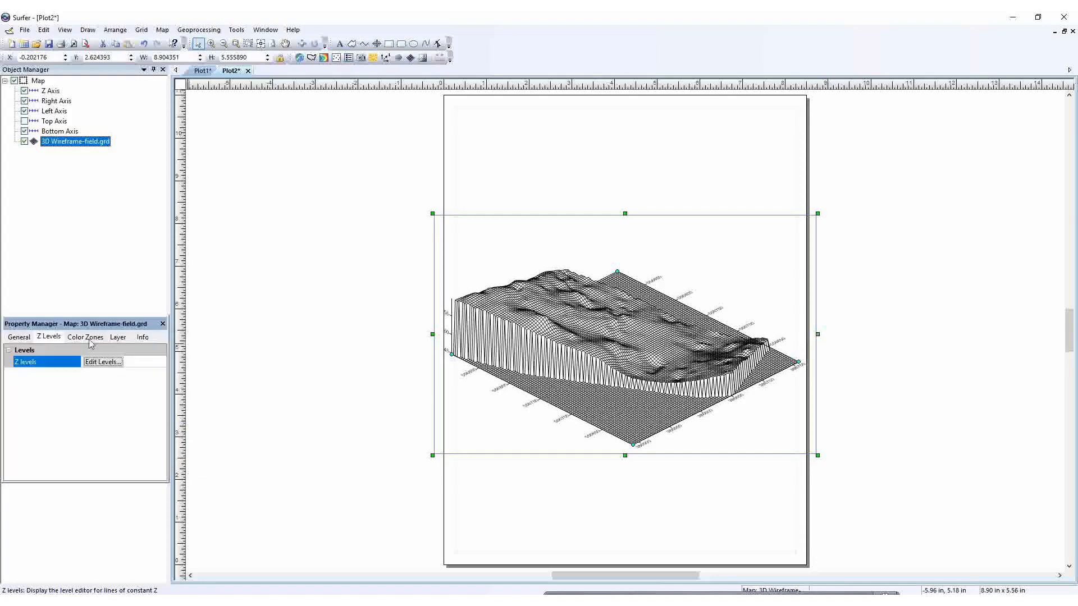
- Review the wireframe's color zone levels, layer opacity and attribute information without changing them
{"action": "left_click", "coordinate": [91, 339]}
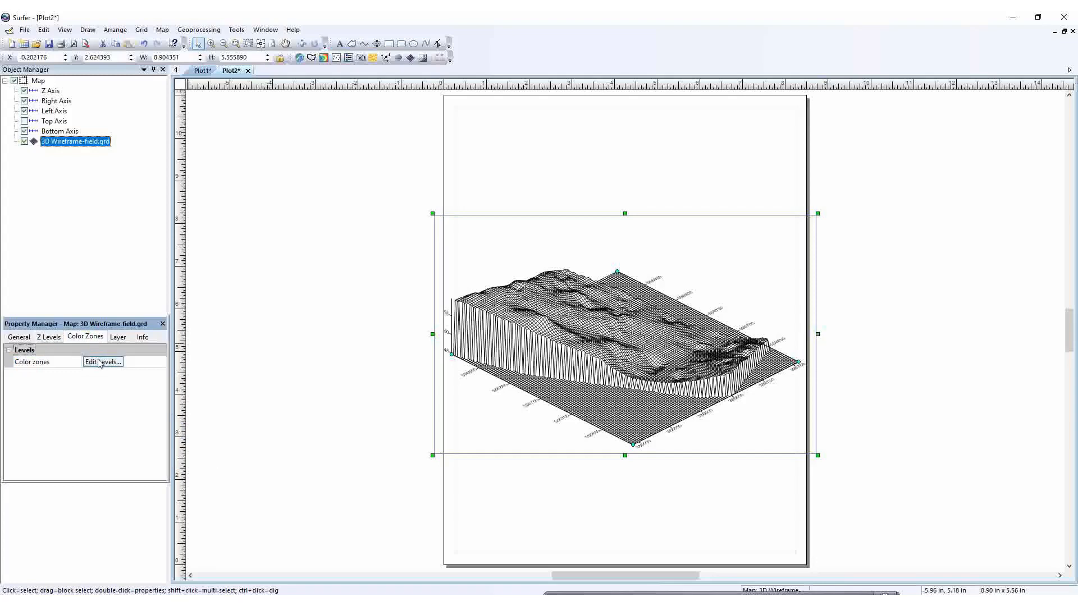
{"action": "left_click", "coordinate": [99, 362]}
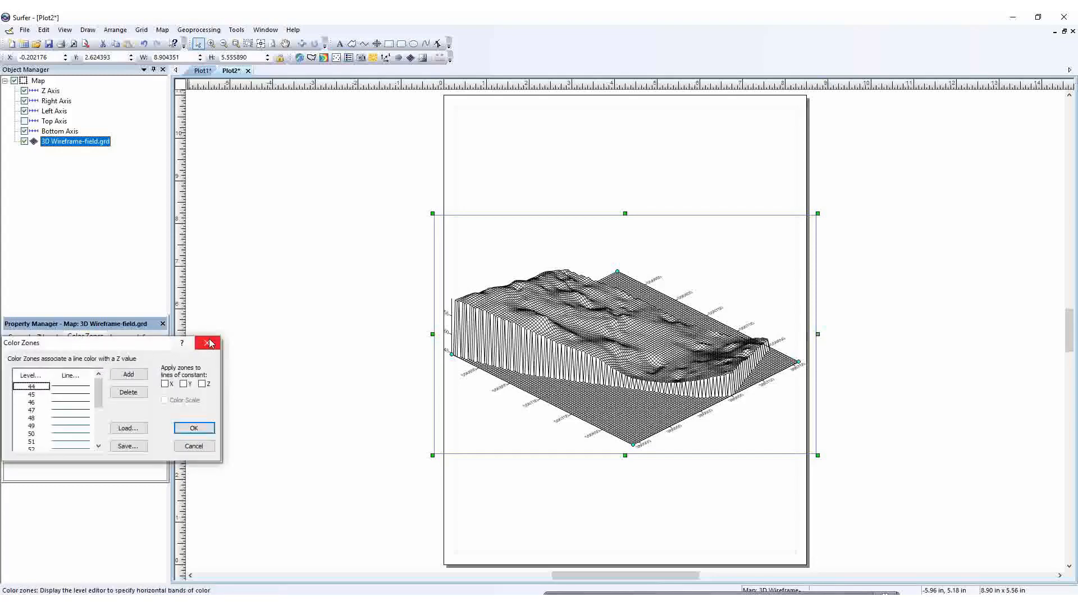
{"action": "left_click", "coordinate": [209, 343]}
{"action": "left_click", "coordinate": [119, 338]}
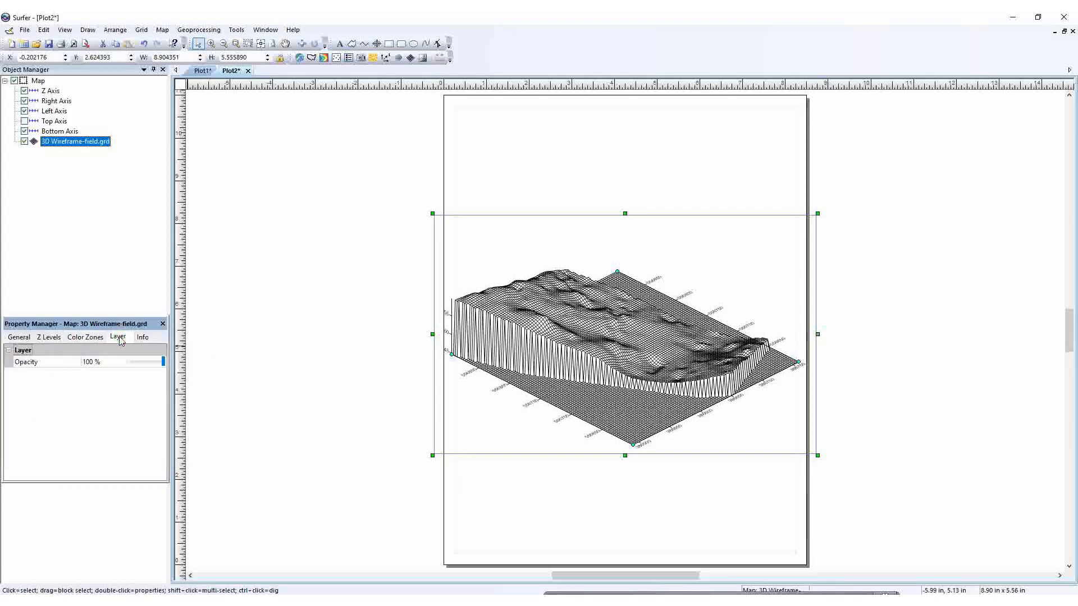
{"action": "left_click", "coordinate": [144, 338]}
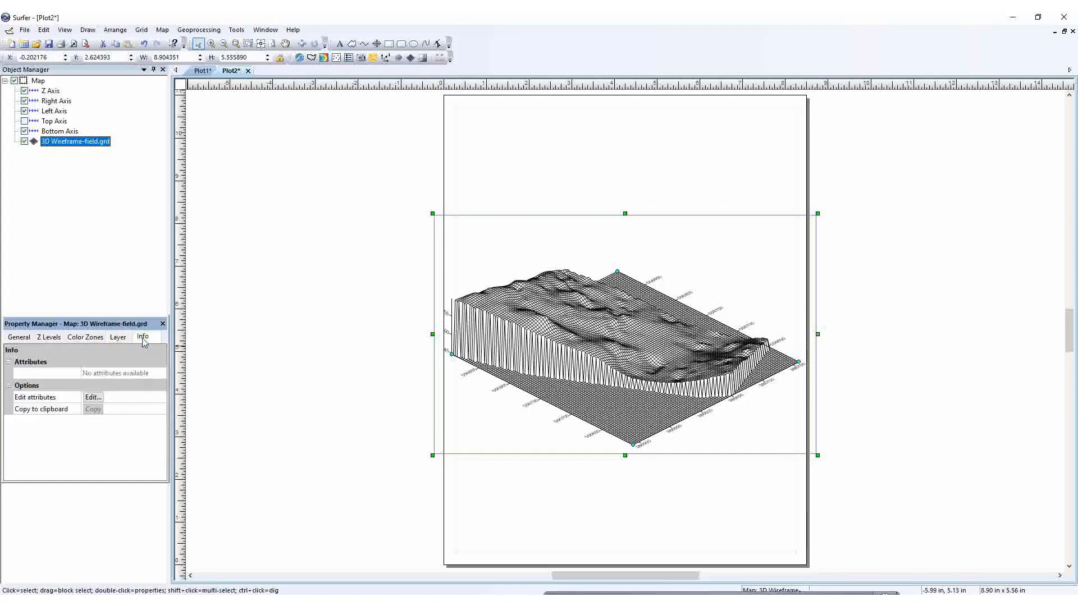
{"action": "left_click", "coordinate": [162, 30]}
{"action": "left_click", "coordinate": [236, 29]}
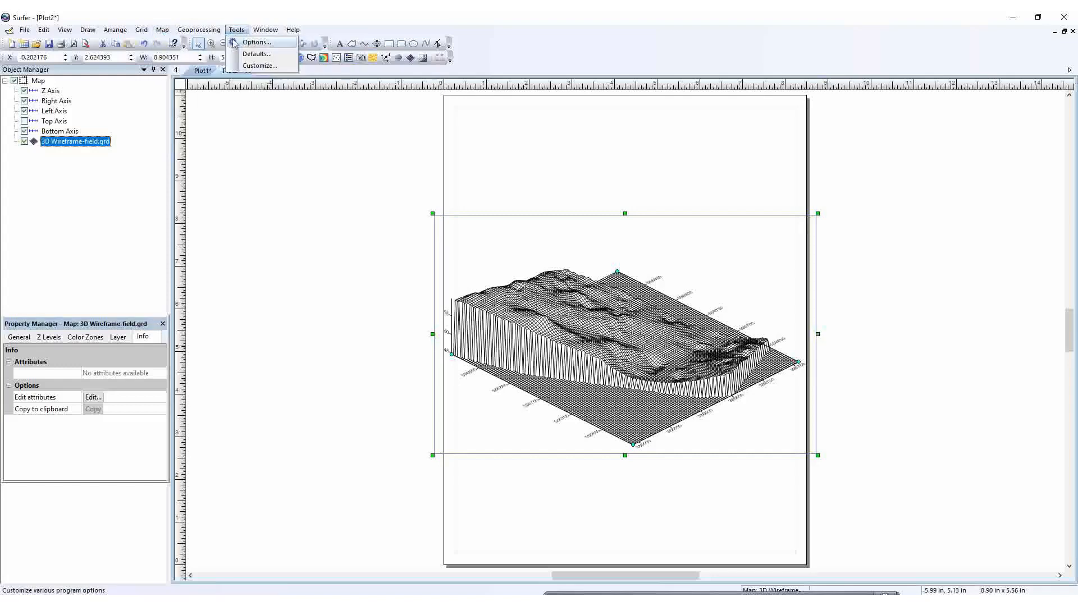
{"action": "mouse_move", "coordinate": [169, 40]}
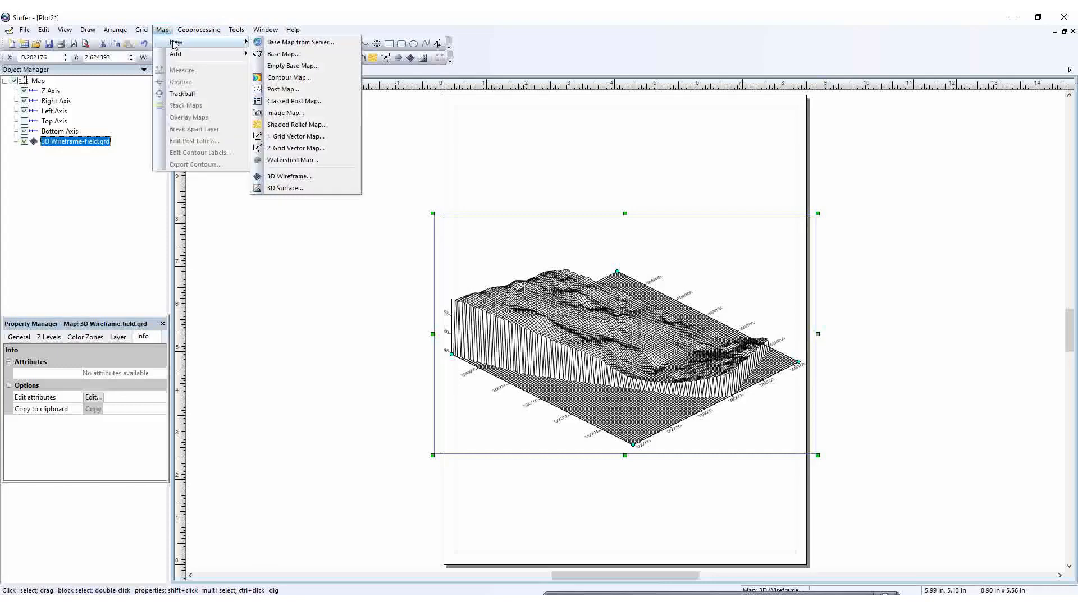
{"action": "left_click", "coordinate": [354, 236]}
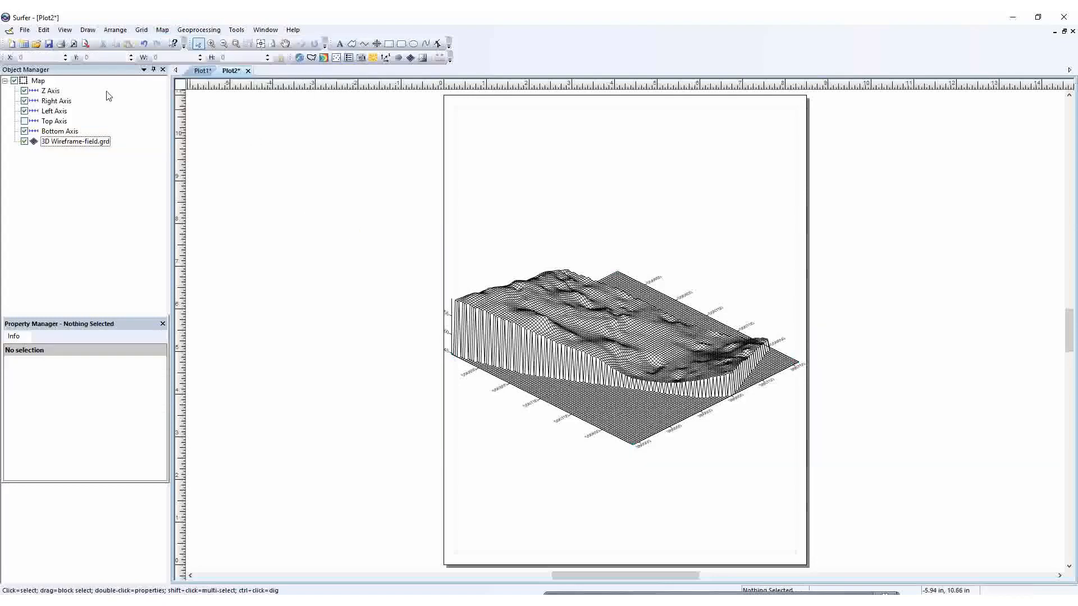
- Create a new plot document and add a 3D surface map from field.grd
{"action": "left_click", "coordinate": [11, 43]}
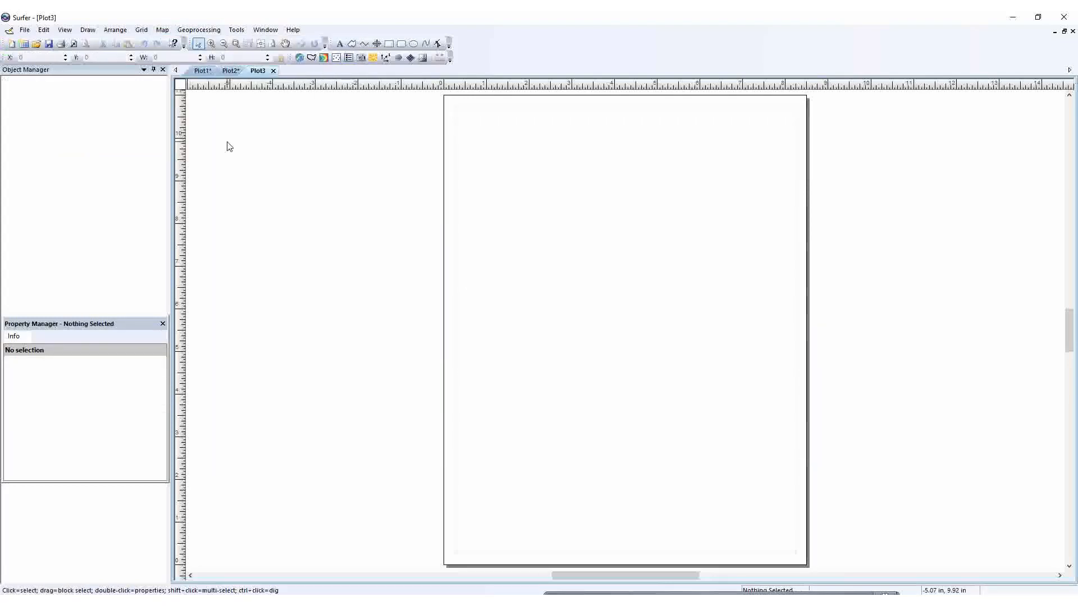
{"action": "left_click", "coordinate": [162, 29]}
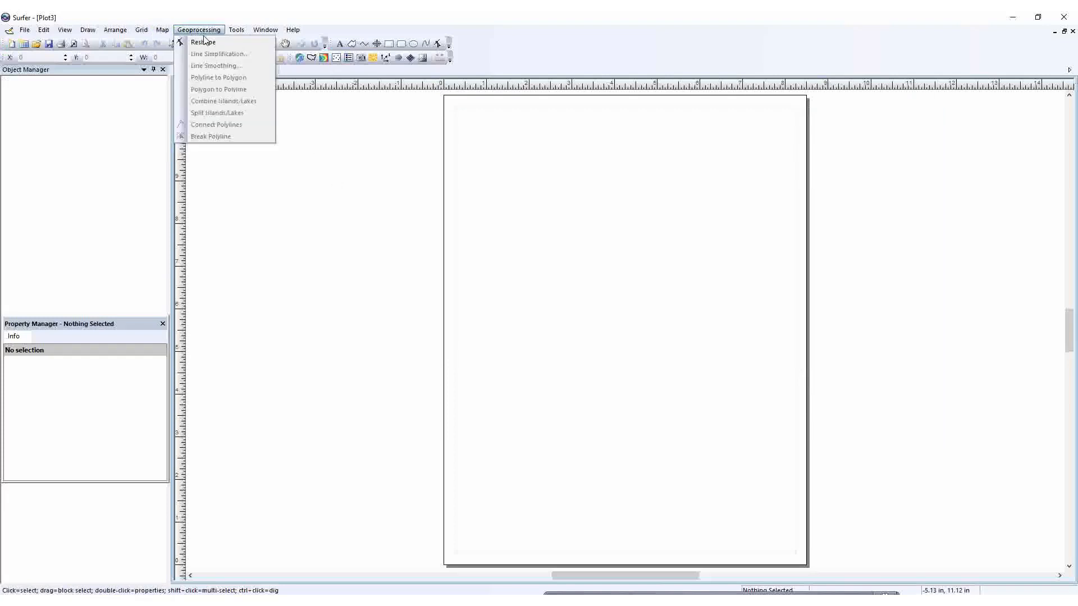
{"action": "mouse_move", "coordinate": [180, 43]}
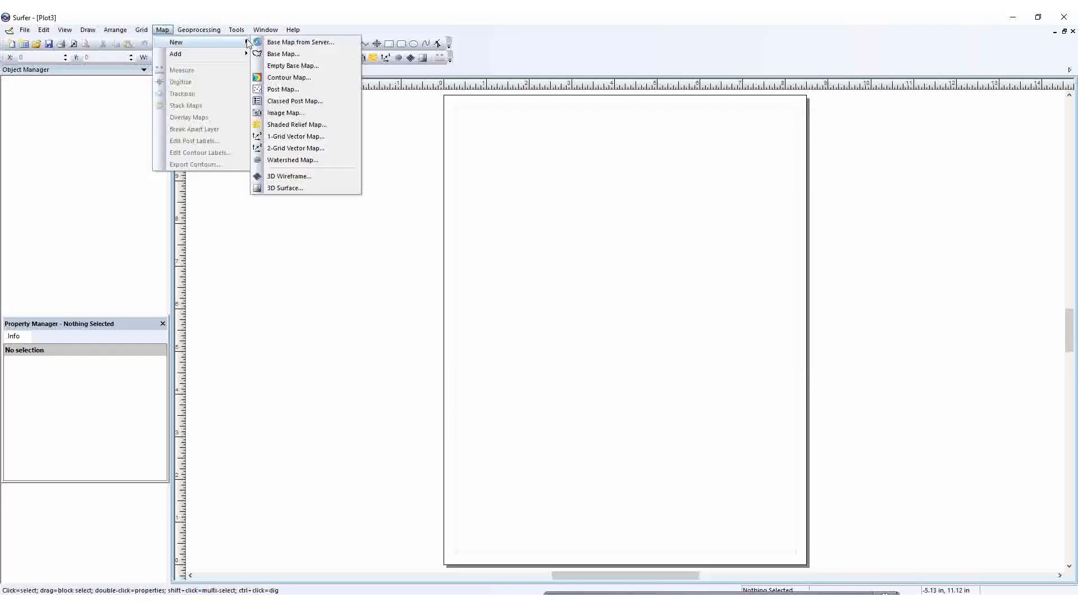
{"action": "left_click", "coordinate": [293, 190]}
{"action": "left_click", "coordinate": [453, 214]}
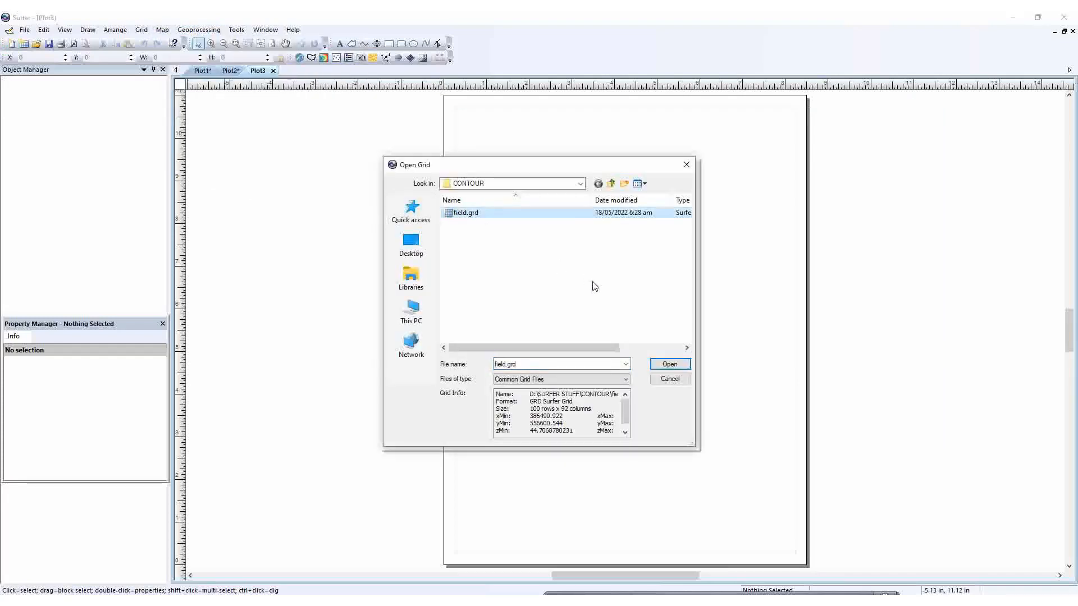
{"action": "left_click", "coordinate": [669, 363]}
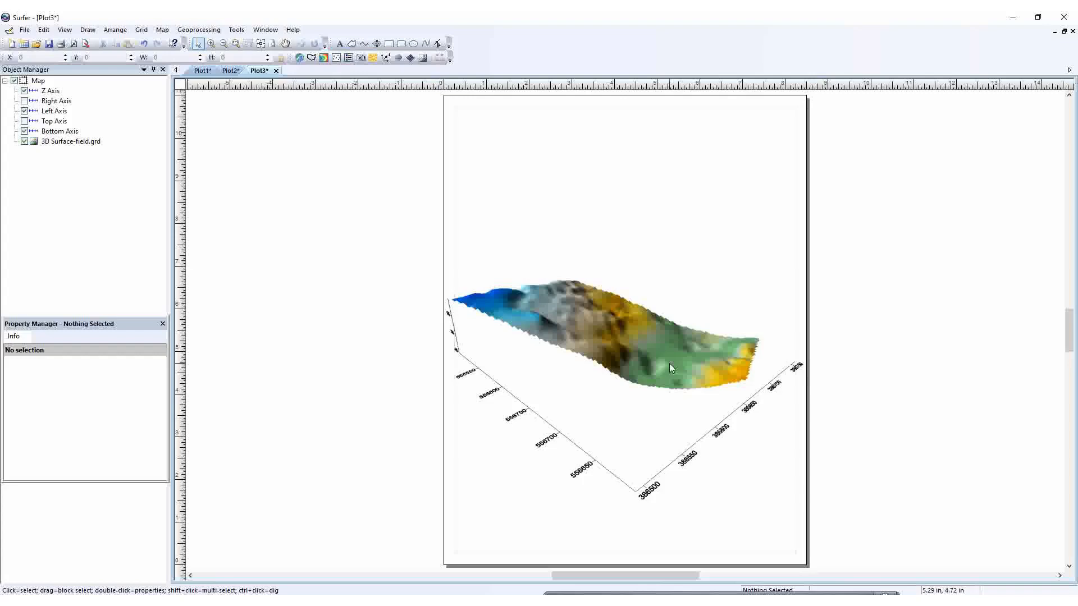
- Try toggling the visibility of the 3D surface and its bottom, top and left axes, restoring each one
{"action": "left_click", "coordinate": [24, 143]}
{"action": "left_click", "coordinate": [24, 141]}
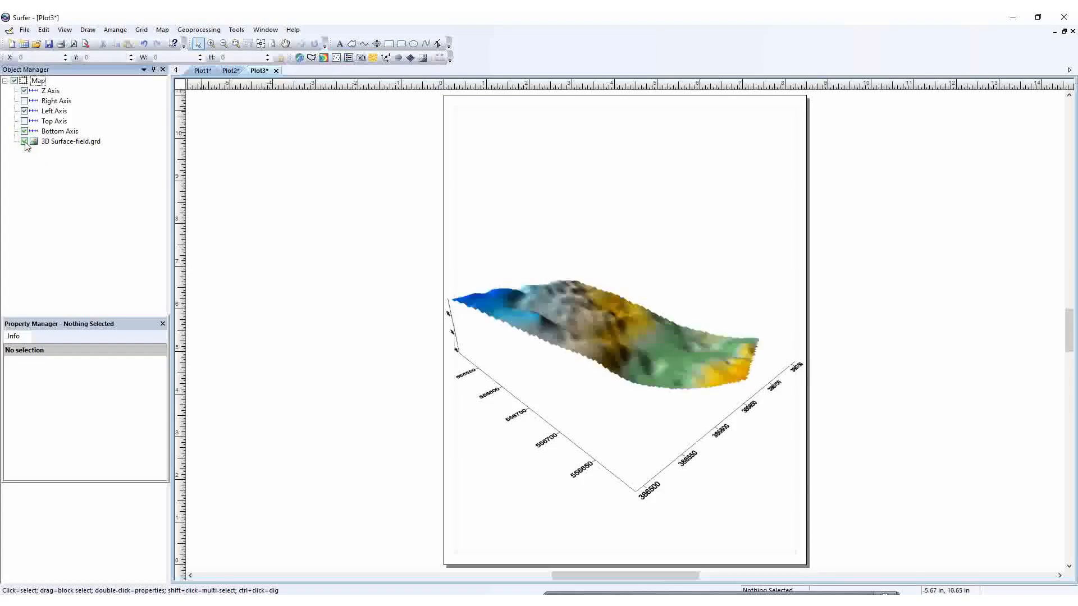
{"action": "left_click", "coordinate": [24, 131]}
{"action": "left_click", "coordinate": [24, 131]}
{"action": "left_click", "coordinate": [24, 121]}
{"action": "left_click", "coordinate": [24, 121]}
{"action": "left_click", "coordinate": [24, 111]}
{"action": "left_click", "coordinate": [24, 111]}
- Show the surface map's right axis and the 3D surface's color scale, keeping other layers shown
{"action": "left_click", "coordinate": [24, 101]}
{"action": "left_click", "coordinate": [24, 101]}
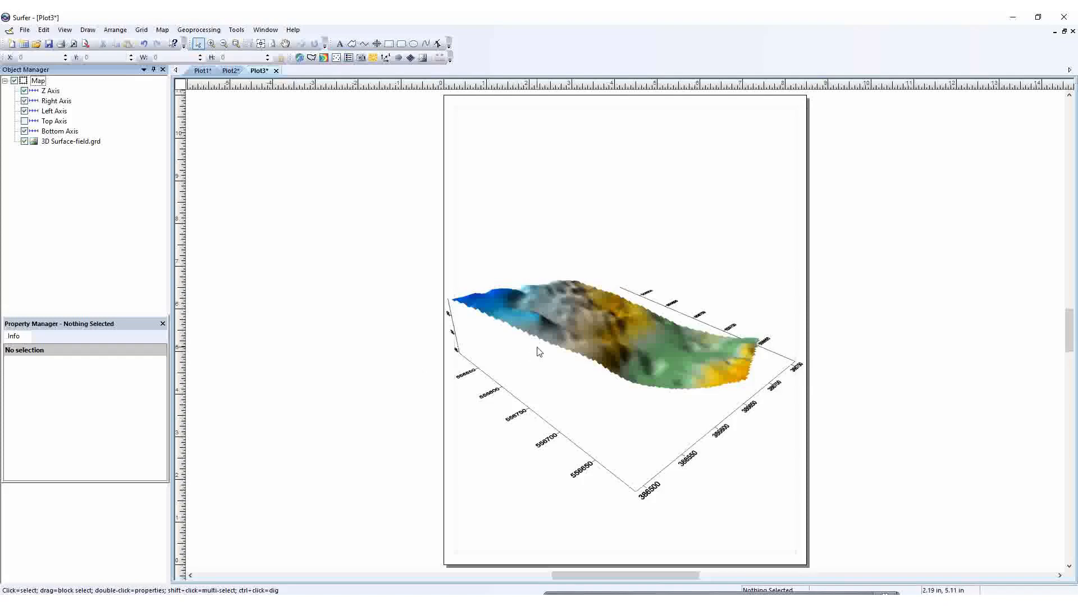
{"action": "left_click", "coordinate": [562, 333]}
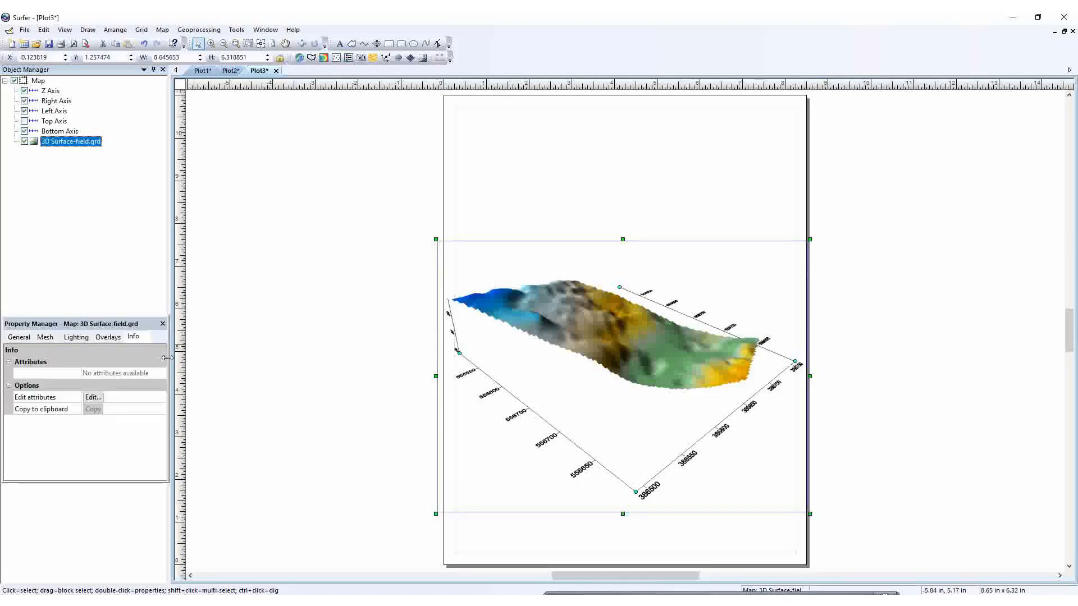
{"action": "left_click", "coordinate": [17, 337]}
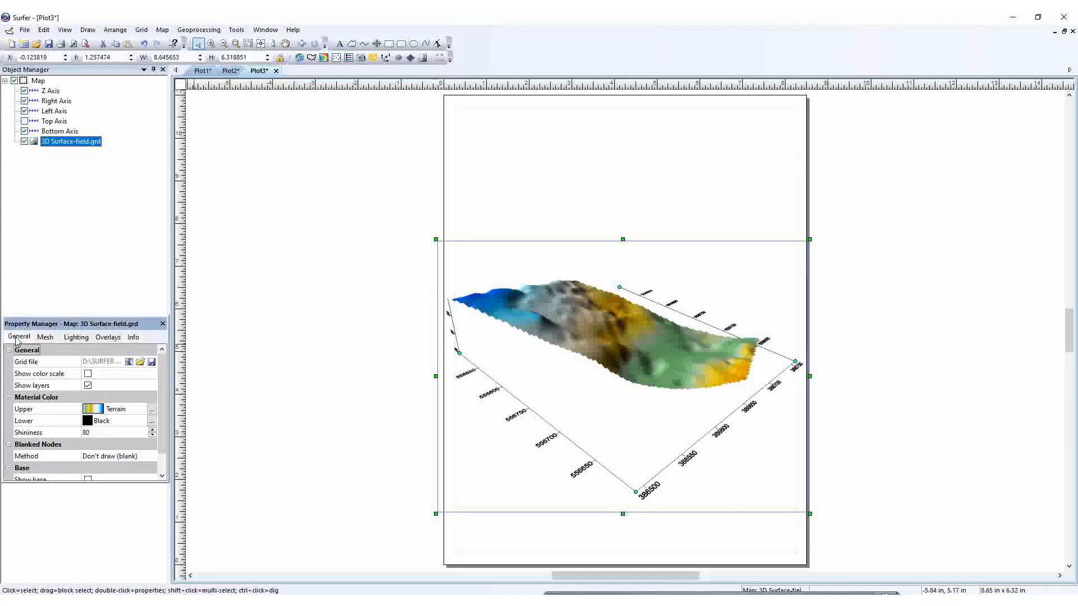
{"action": "left_click", "coordinate": [88, 374]}
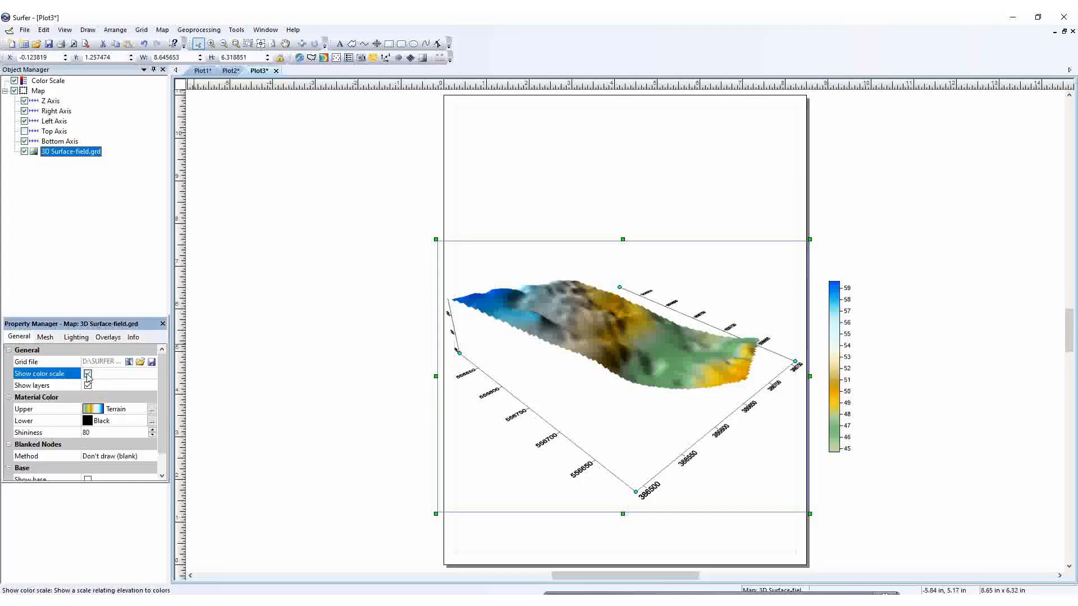
{"action": "left_click", "coordinate": [88, 373]}
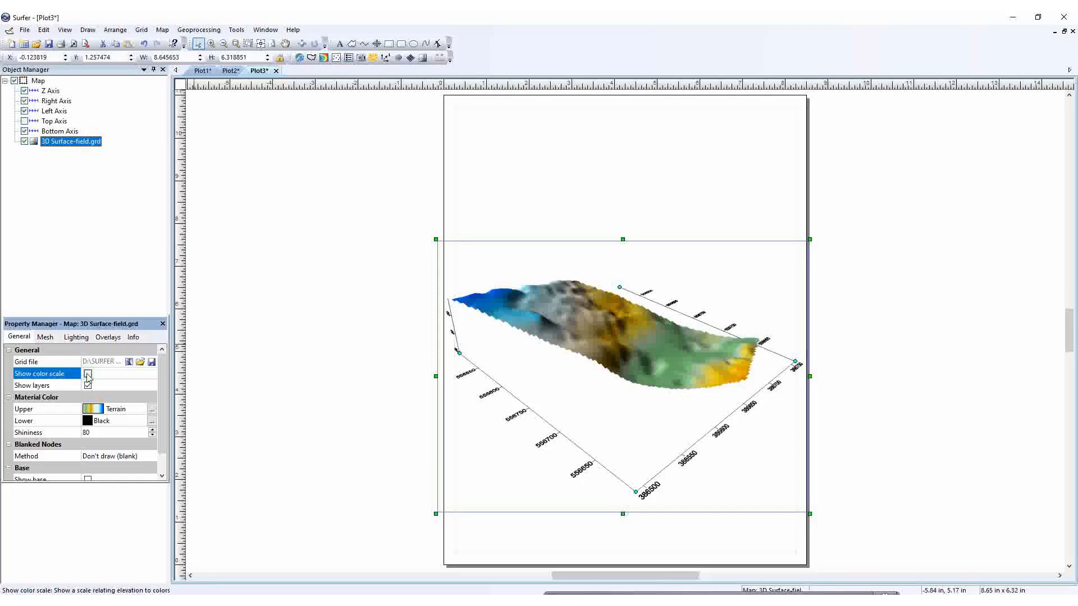
{"action": "left_click", "coordinate": [88, 374]}
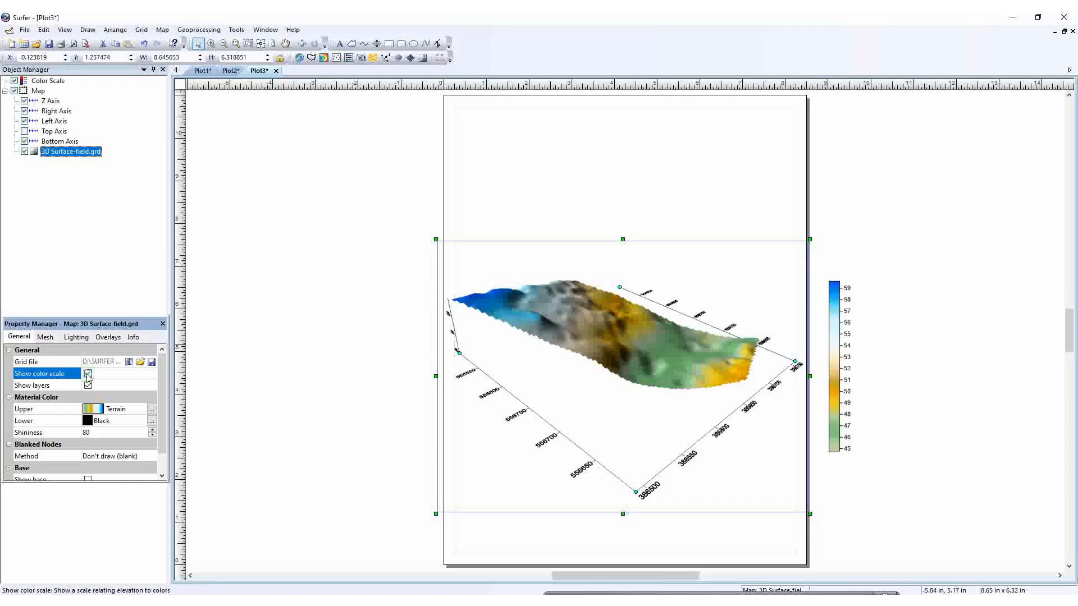
{"action": "left_click", "coordinate": [88, 374]}
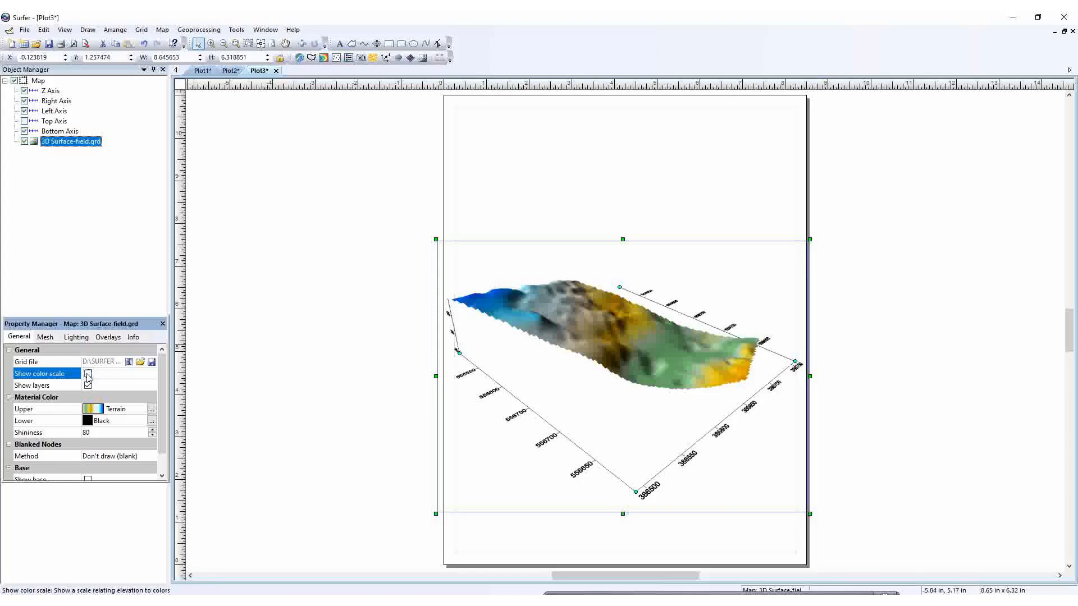
{"action": "left_click", "coordinate": [87, 374]}
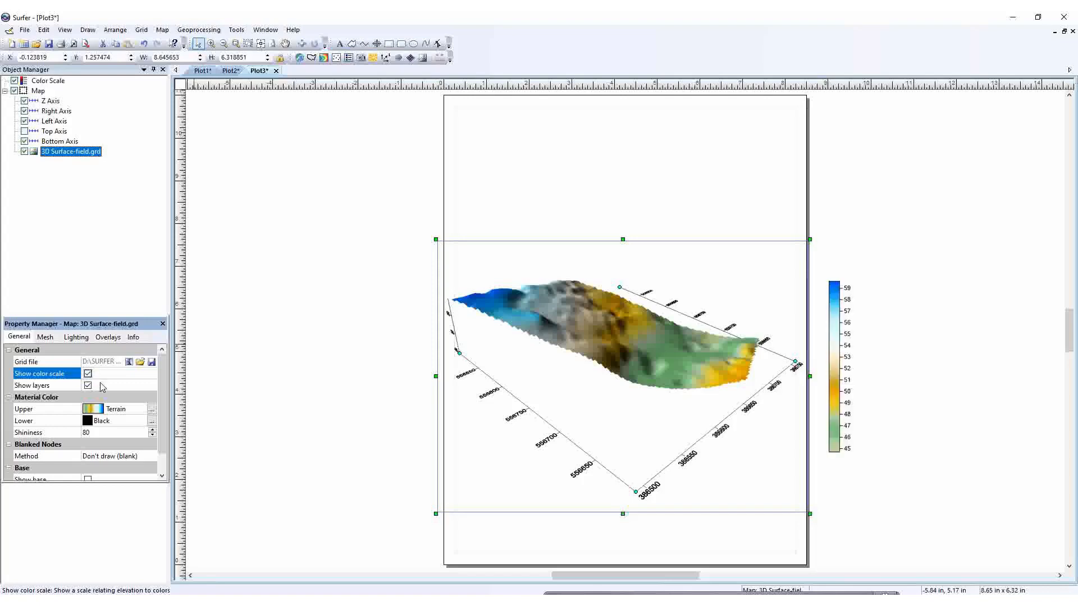
{"action": "left_click", "coordinate": [87, 386]}
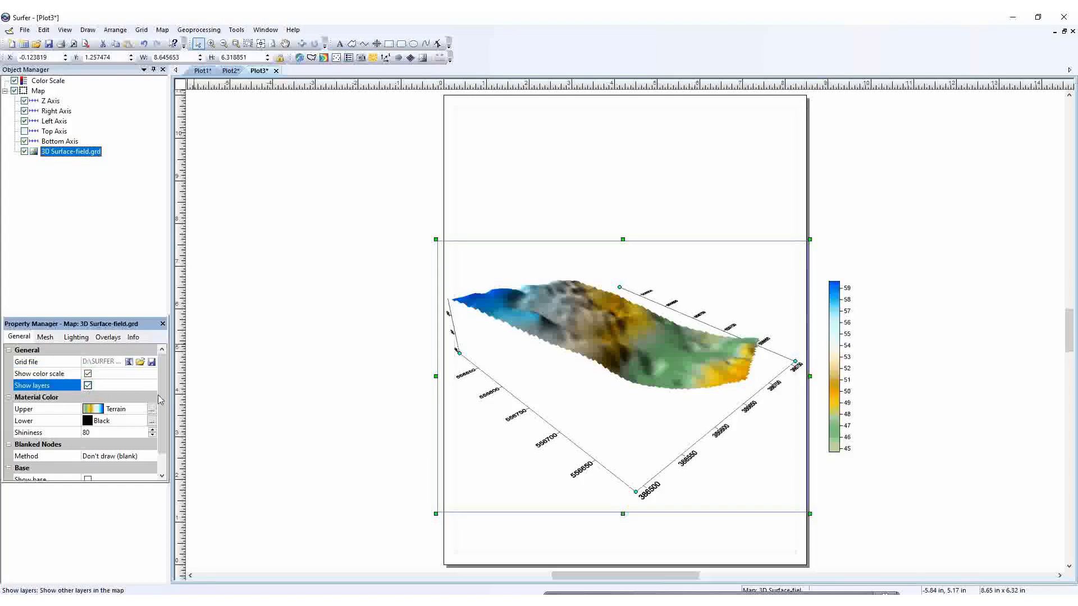
- Try the RainbowPastel colormap on the surface's upper material, and set the upper material color to Land
{"action": "left_click_drag", "start_coordinate": [163, 400], "coordinate": [166, 413]}
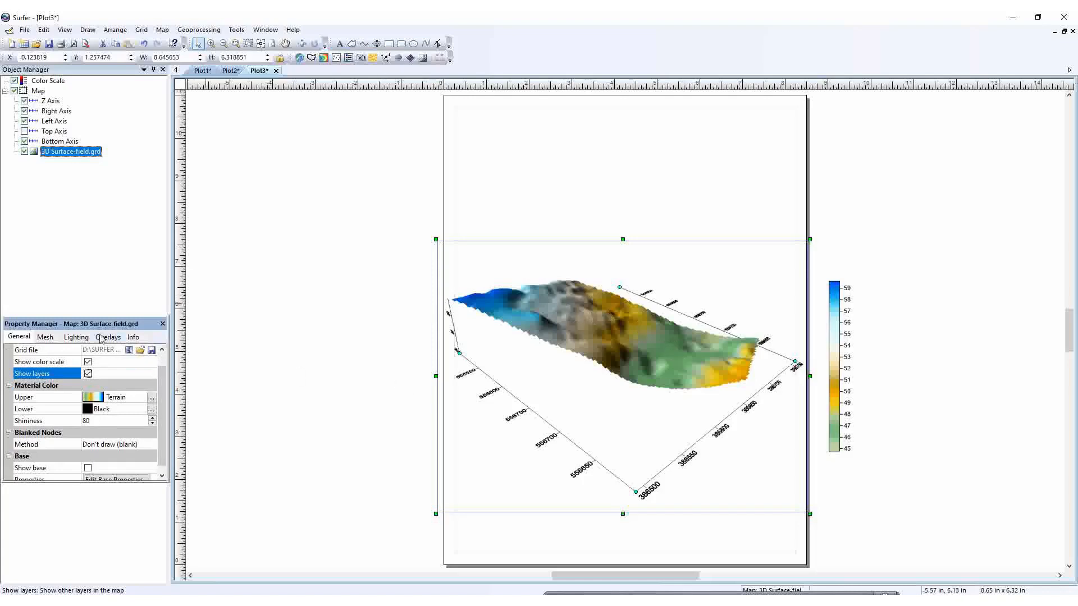
{"action": "left_click", "coordinate": [100, 397]}
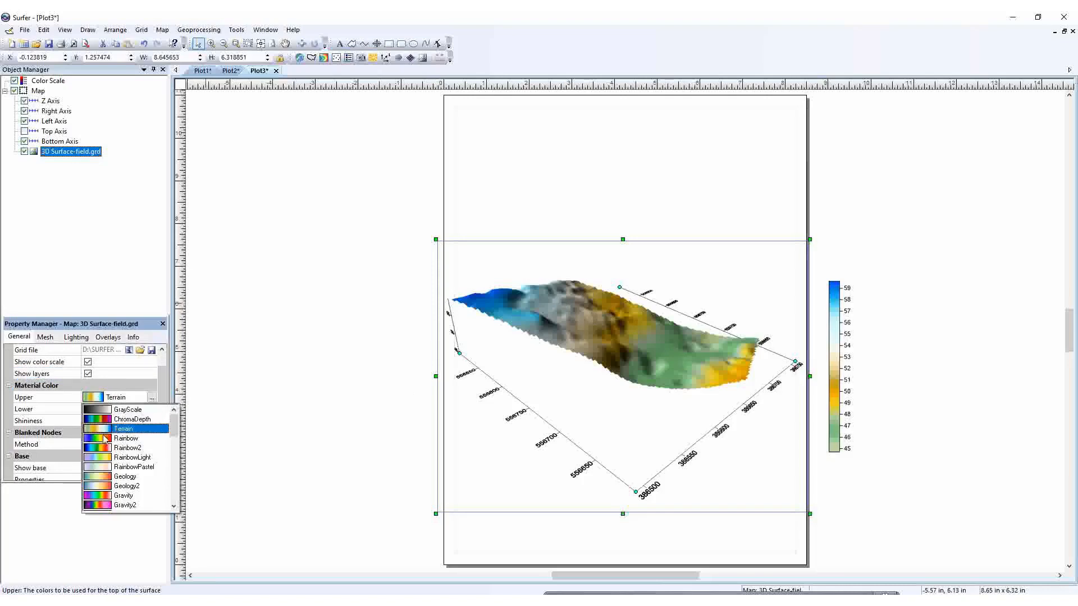
{"action": "left_click", "coordinate": [102, 468]}
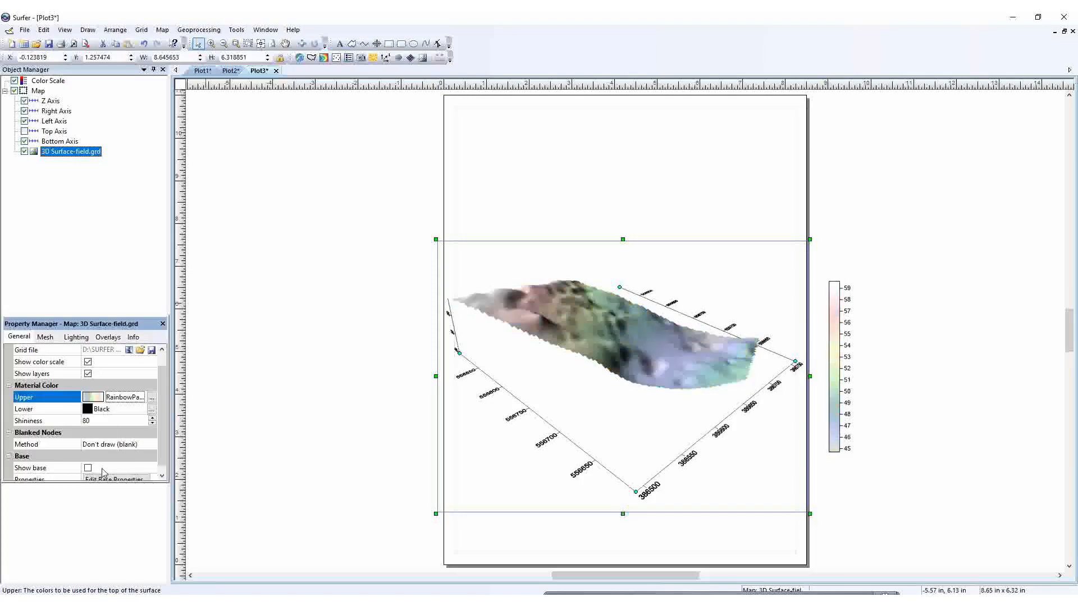
{"action": "left_click", "coordinate": [125, 399]}
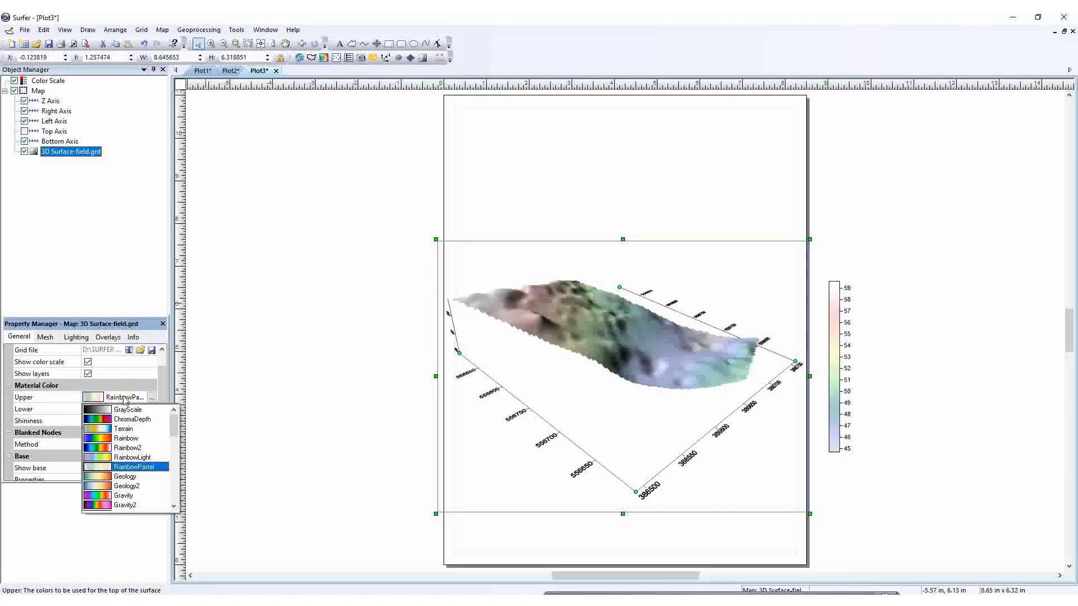
{"action": "left_click_drag", "start_coordinate": [175, 429], "coordinate": [177, 464]}
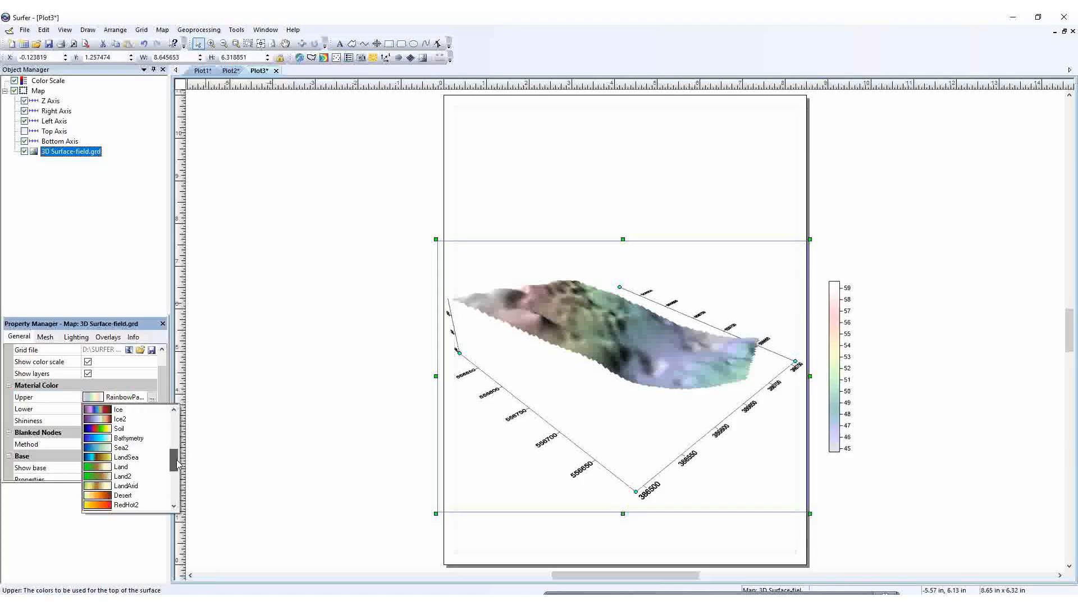
{"action": "left_click", "coordinate": [110, 467]}
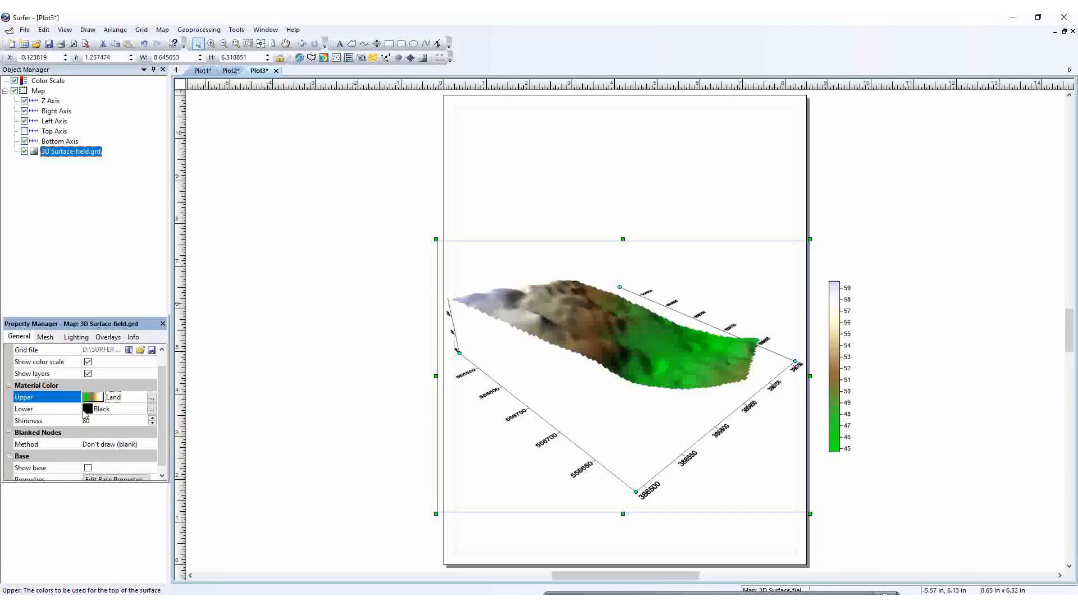
- Try a shininess of 100 for the surface material, and bring the value back down
{"action": "left_click", "coordinate": [152, 419]}
{"action": "left_click", "coordinate": [152, 420]}
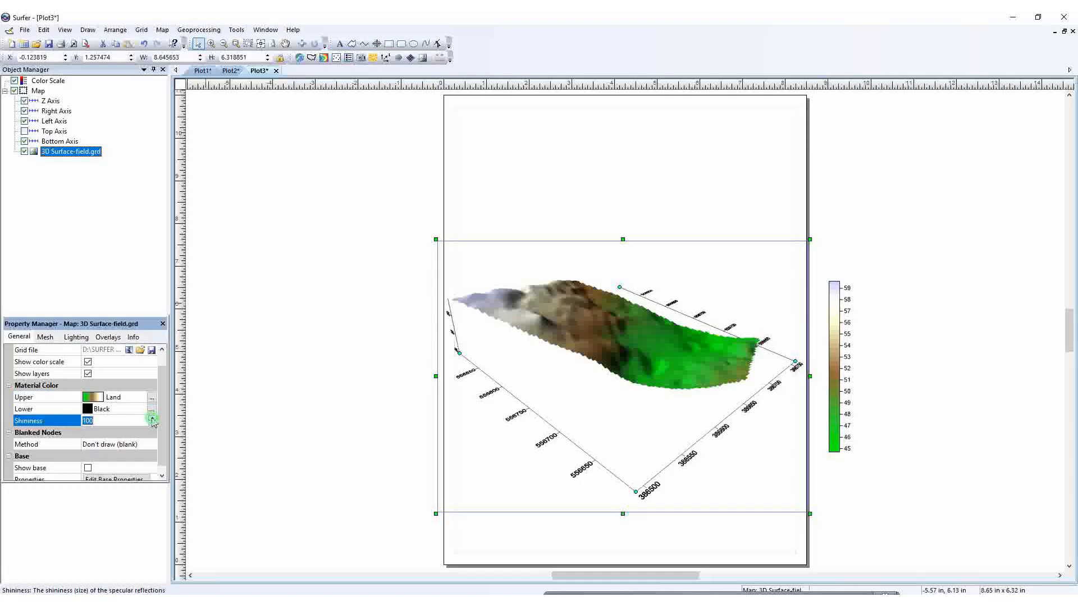
{"action": "double_click", "coordinate": [152, 424]}
{"action": "left_click", "coordinate": [152, 424]}
{"action": "left_click", "coordinate": [153, 419]}
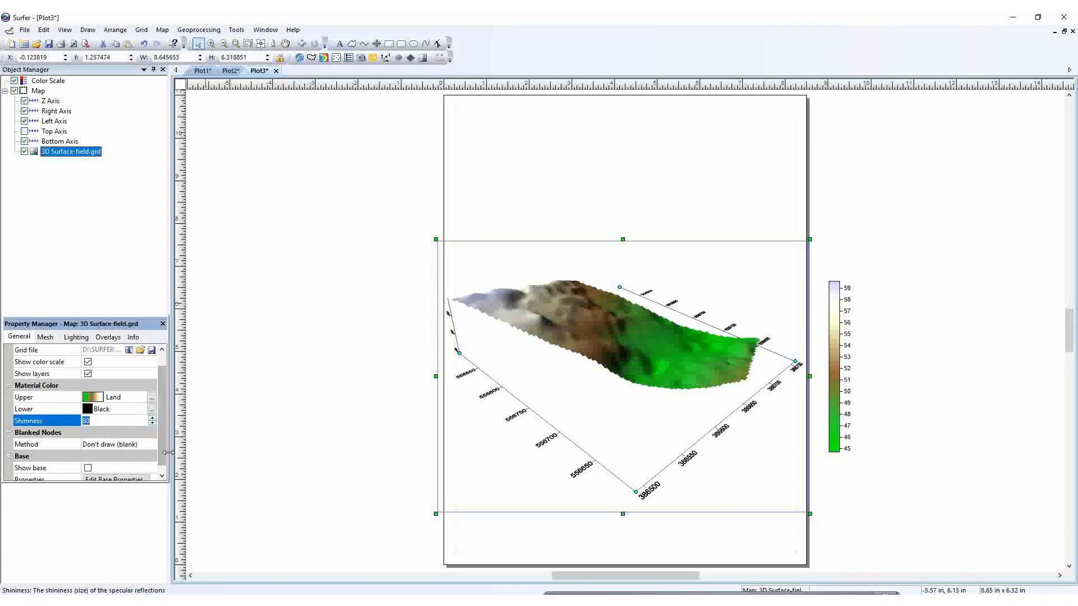
- Show the solid base below the 3D surface, switching it off and on to compare
{"action": "left_click", "coordinate": [161, 476]}
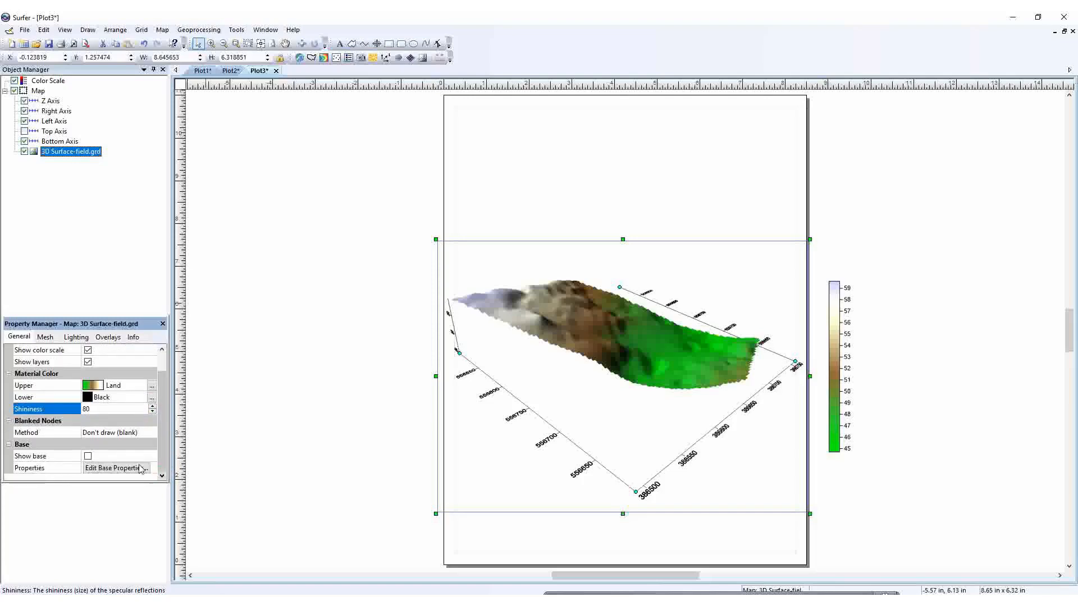
{"action": "left_click", "coordinate": [88, 456]}
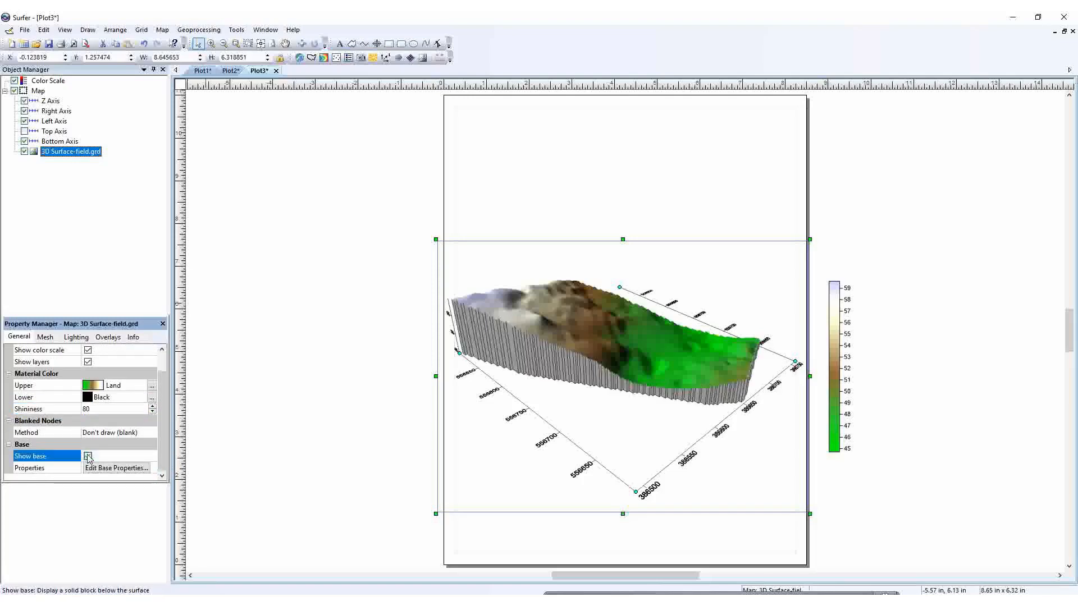
{"action": "left_click", "coordinate": [88, 457]}
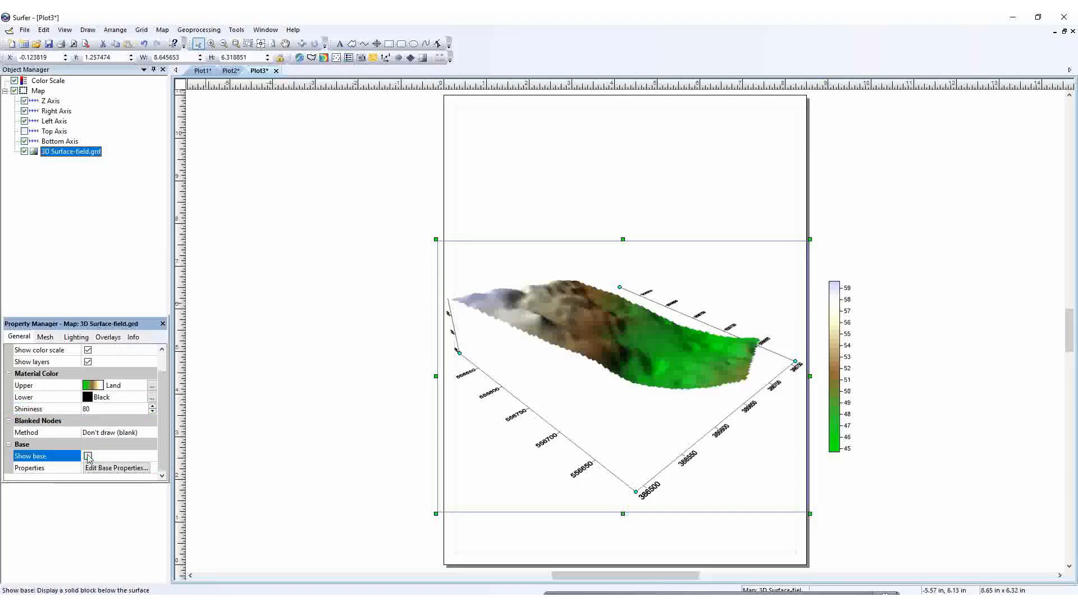
{"action": "left_click", "coordinate": [88, 457]}
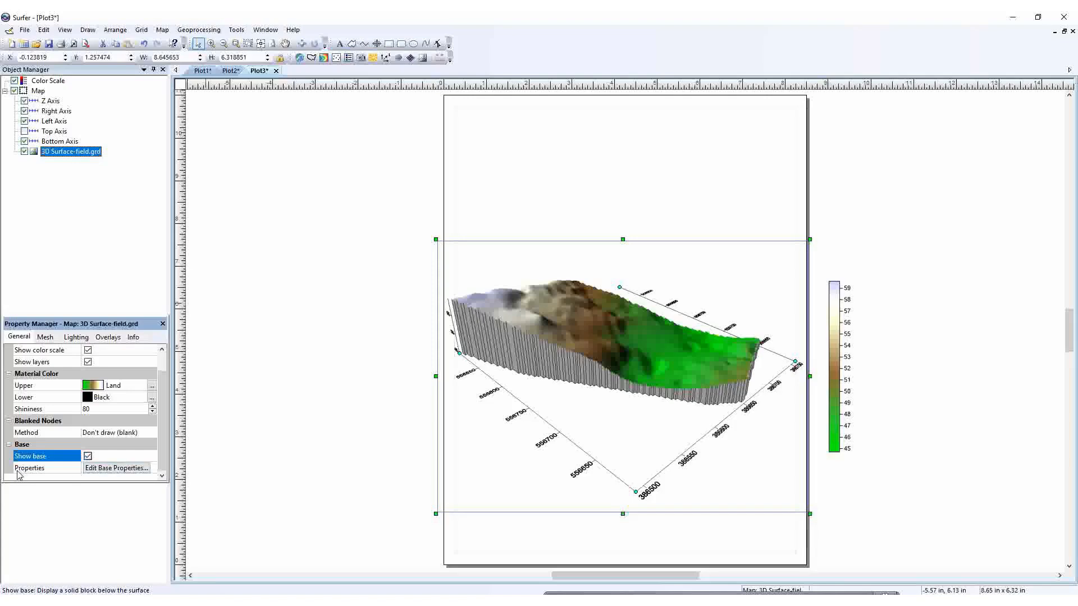
- Set the surface base's fill to the Solid style in blue, trying the None style first
{"action": "left_click", "coordinate": [95, 469]}
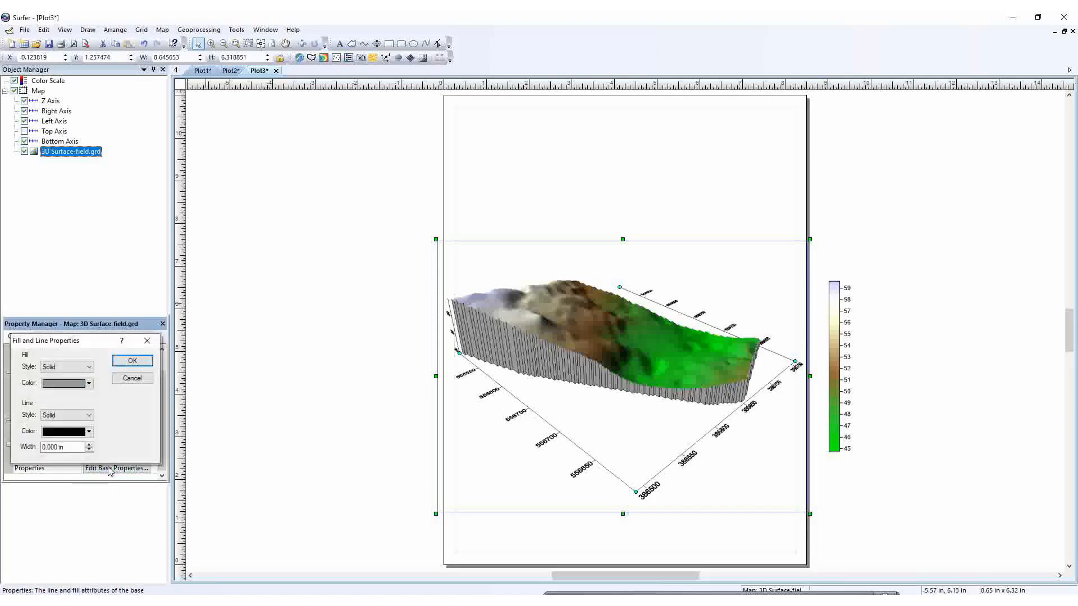
{"action": "left_click", "coordinate": [89, 367]}
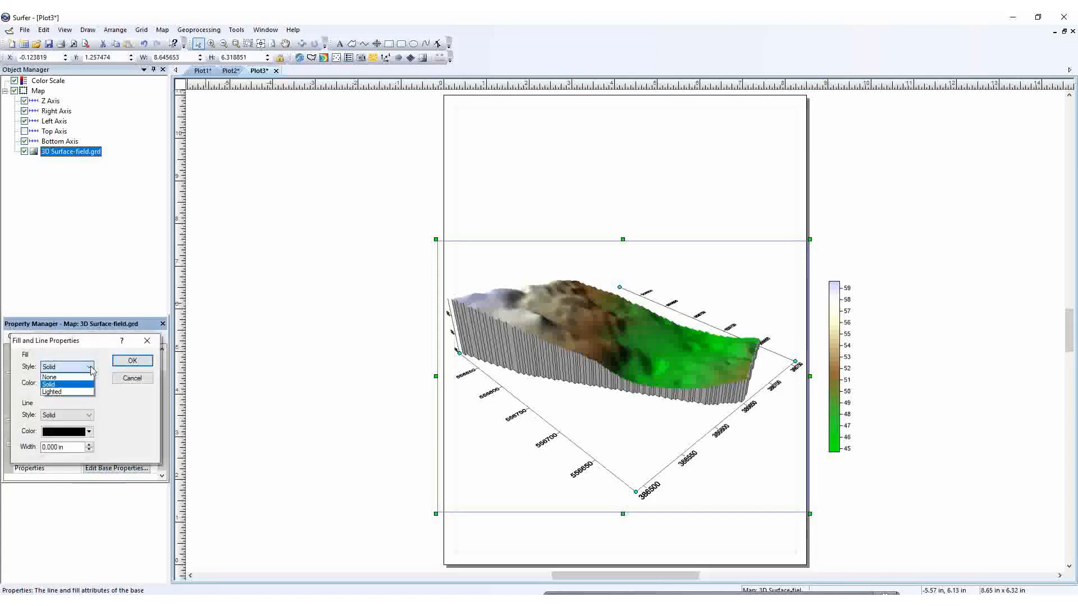
{"action": "key", "text": "Up"}
{"action": "key", "text": "Return"}
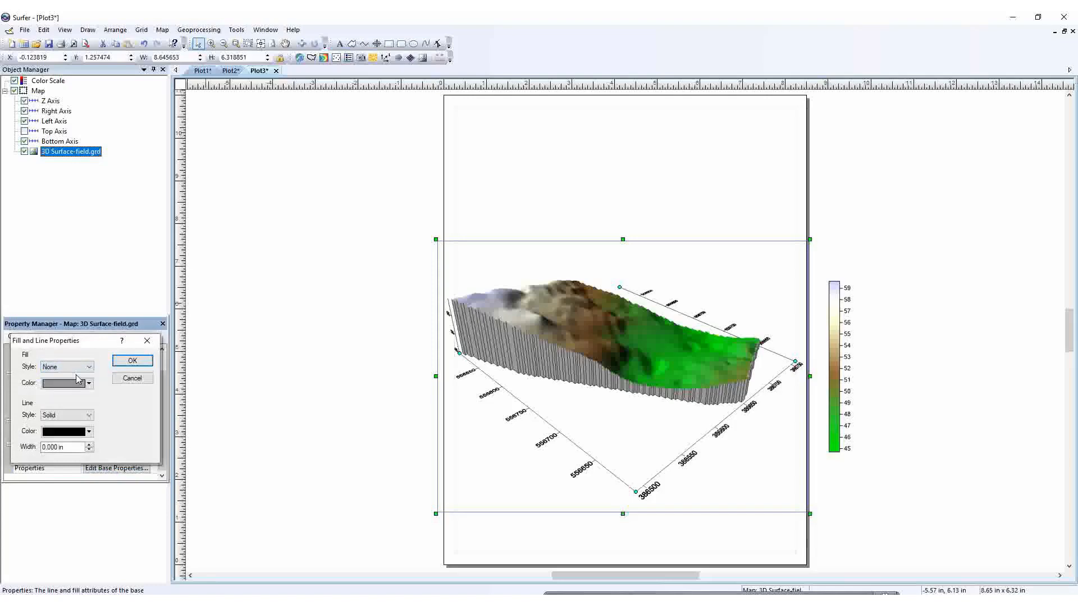
{"action": "left_click", "coordinate": [92, 369]}
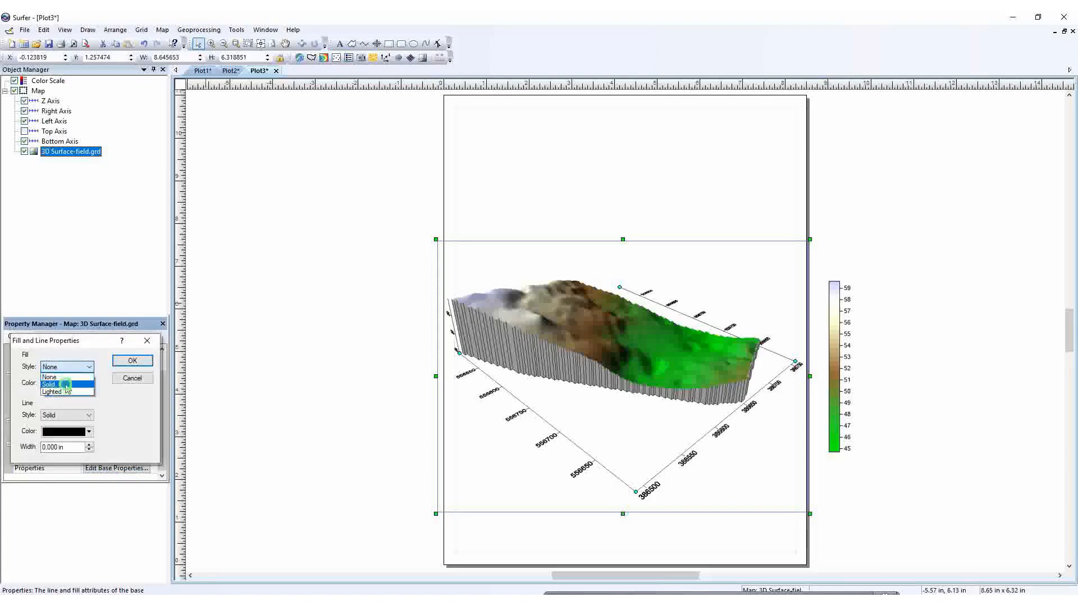
{"action": "left_click", "coordinate": [67, 384]}
{"action": "left_click", "coordinate": [89, 384]}
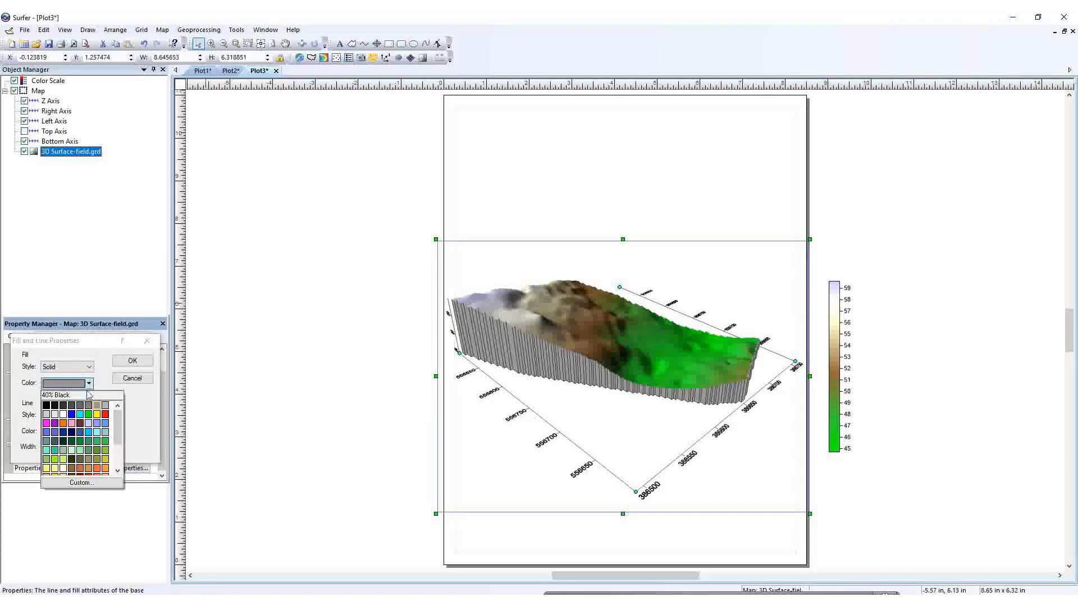
{"action": "left_click", "coordinate": [71, 414]}
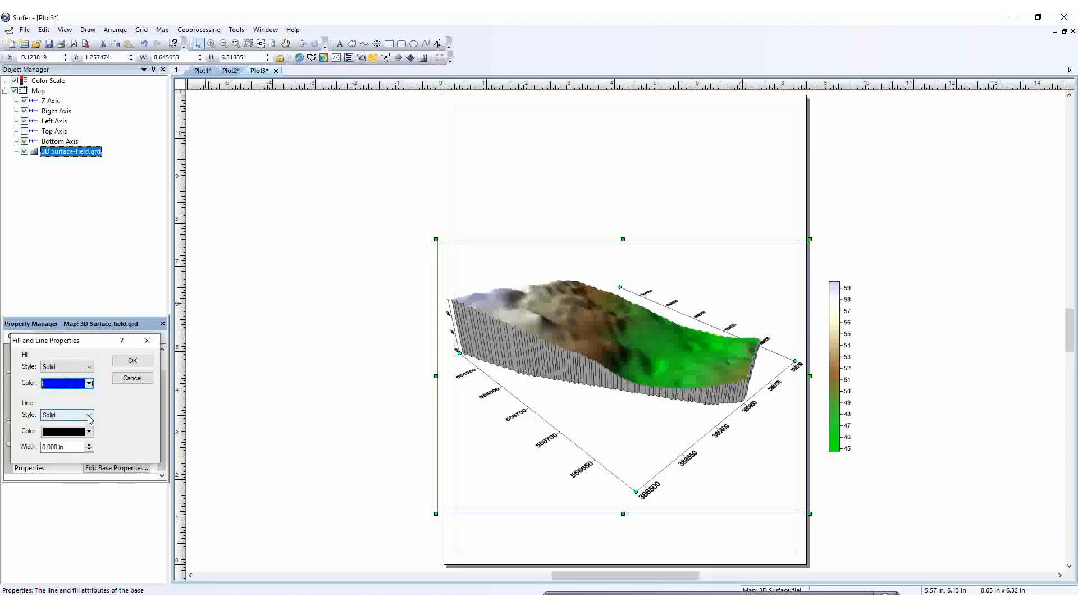
- Set the base's line to the Solid style in yellow and apply the base properties
{"action": "left_click", "coordinate": [88, 415]}
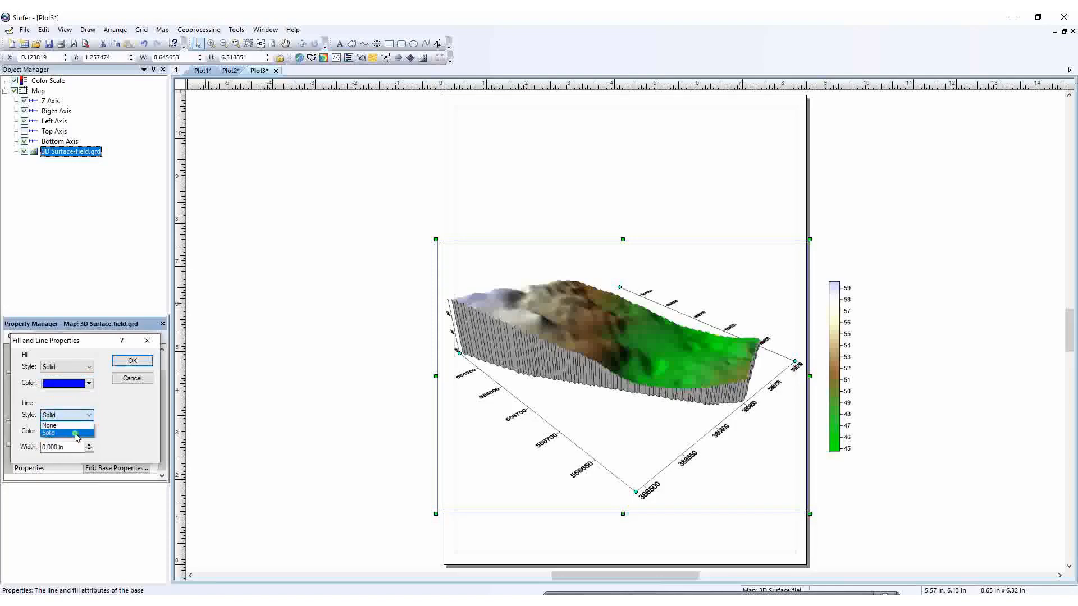
{"action": "left_click", "coordinate": [75, 433]}
{"action": "left_click", "coordinate": [89, 431]}
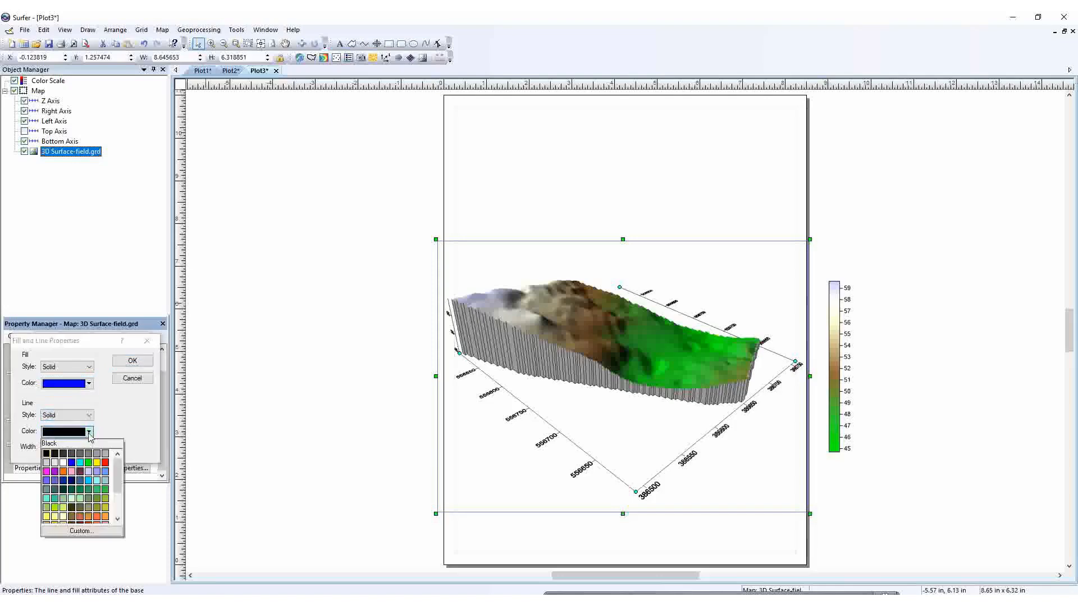
{"action": "left_click", "coordinate": [96, 462]}
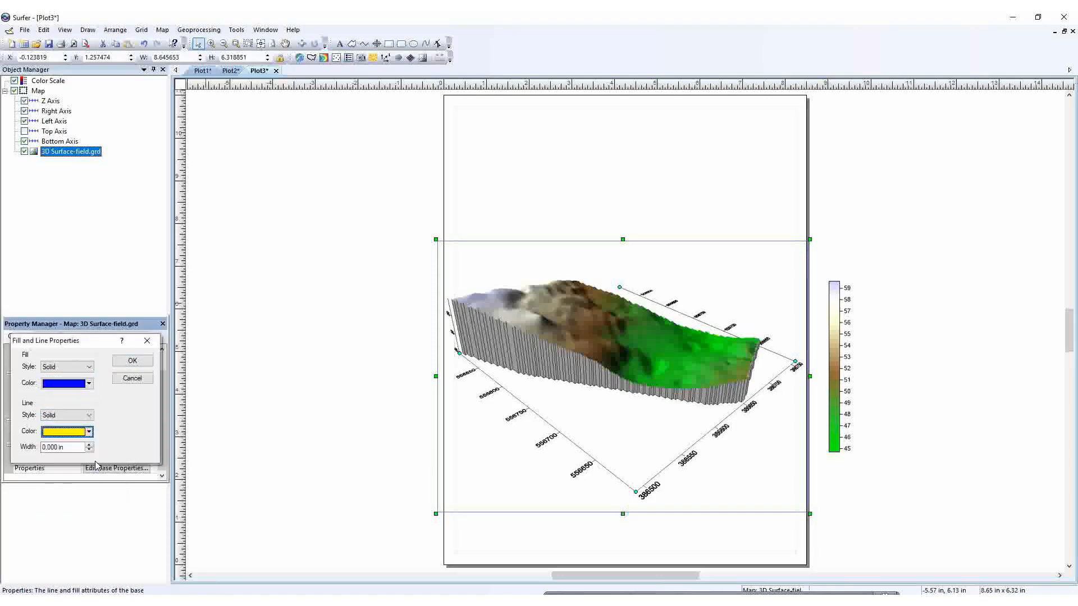
{"action": "left_click", "coordinate": [124, 362]}
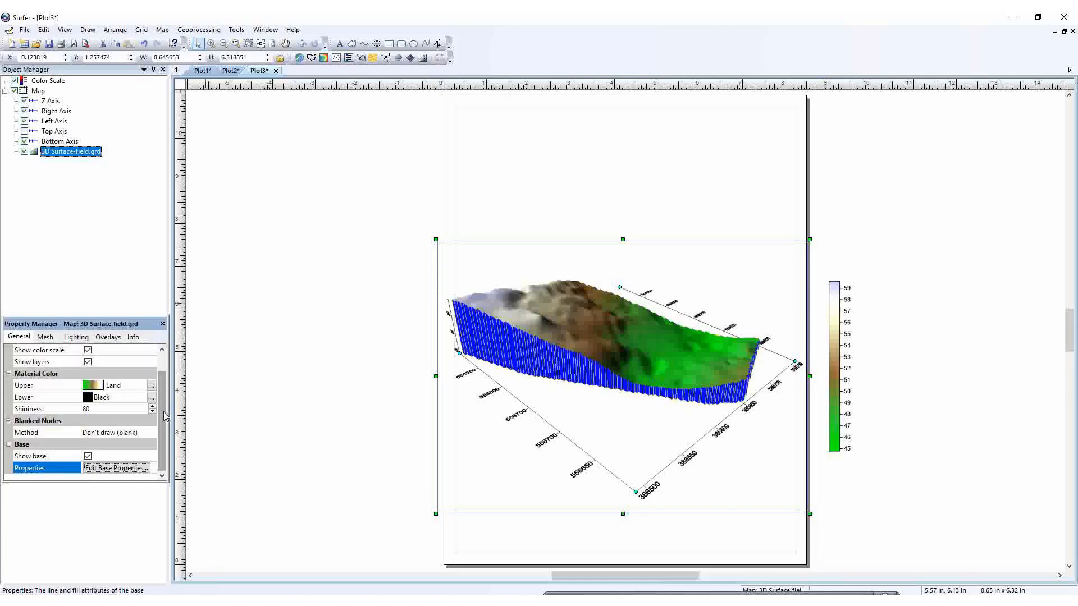
- Try drawing the mesh's lines of constant X on the surface, and leave them hidden
{"action": "left_click", "coordinate": [48, 338]}
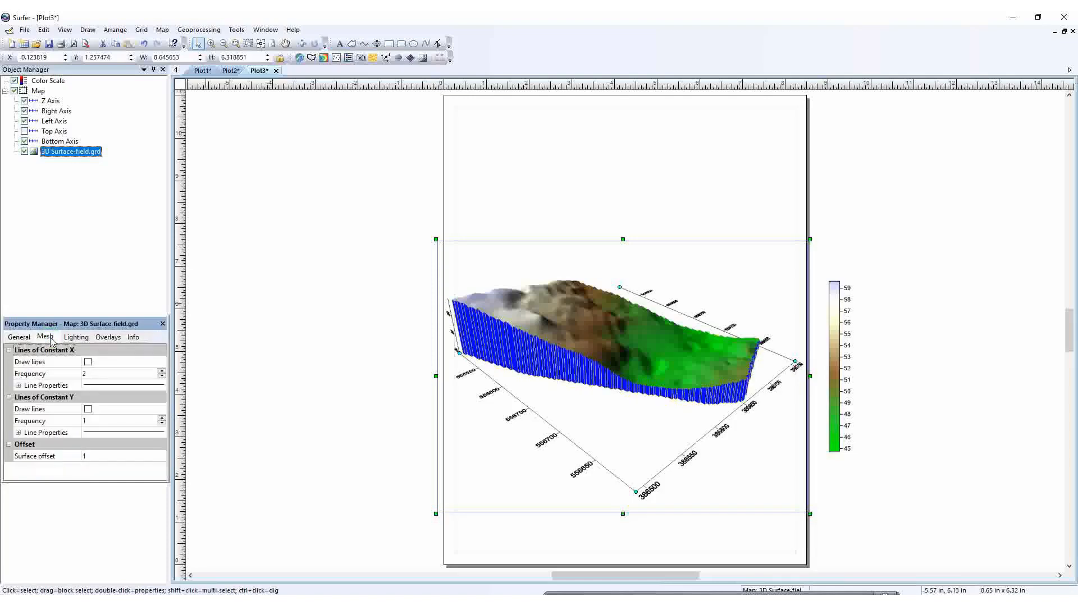
{"action": "left_click", "coordinate": [87, 362]}
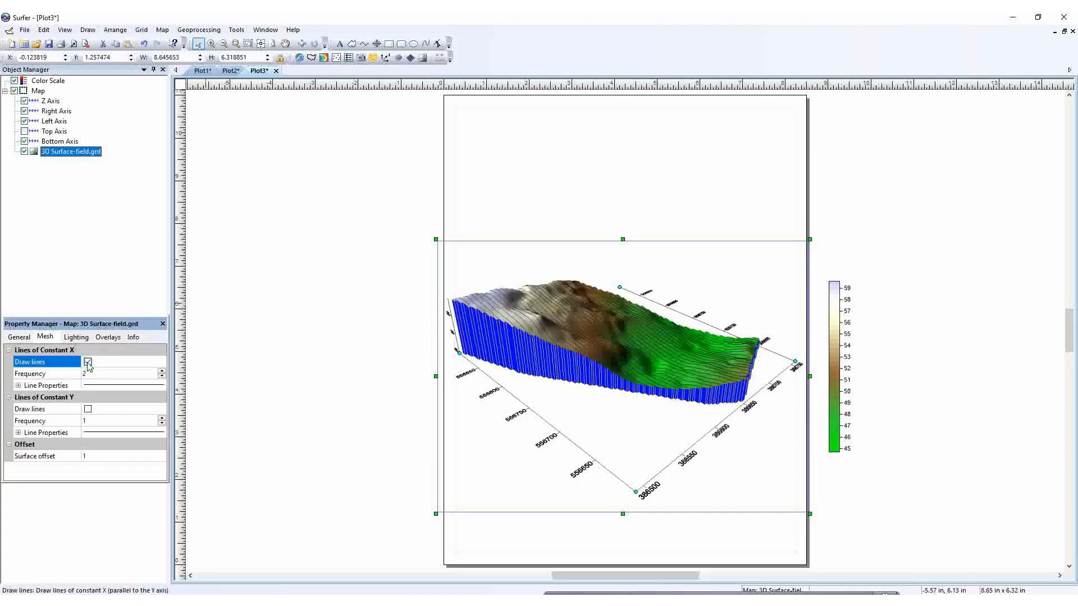
{"action": "left_click", "coordinate": [88, 362]}
{"action": "left_click", "coordinate": [87, 362]}
{"action": "left_click", "coordinate": [87, 362]}
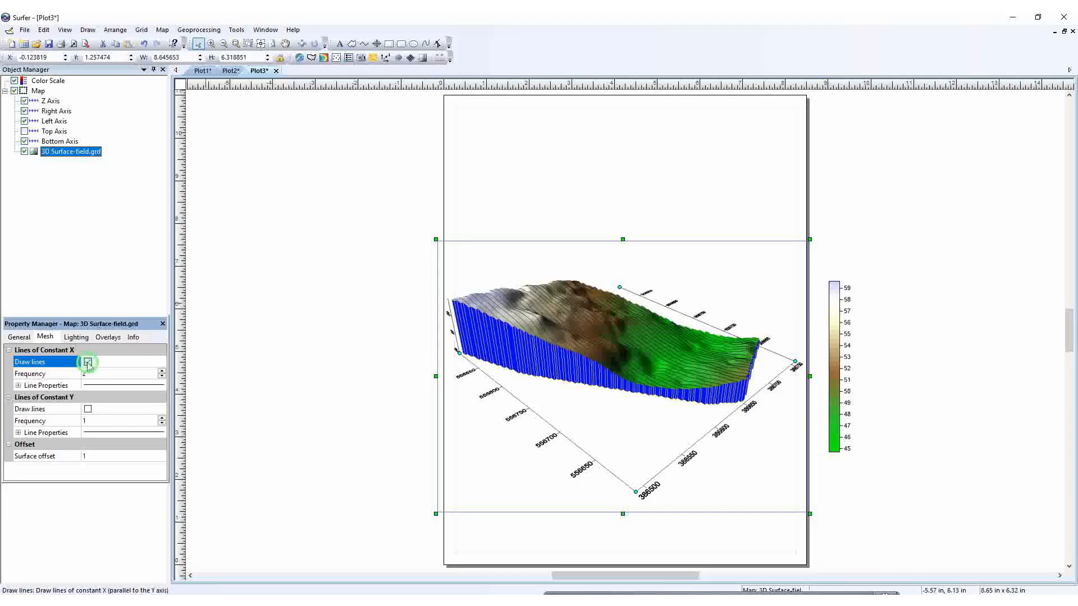
- Set the mesh's constant X lines to a short dashed style with a width of 0.020 in
{"action": "left_click", "coordinate": [18, 386]}
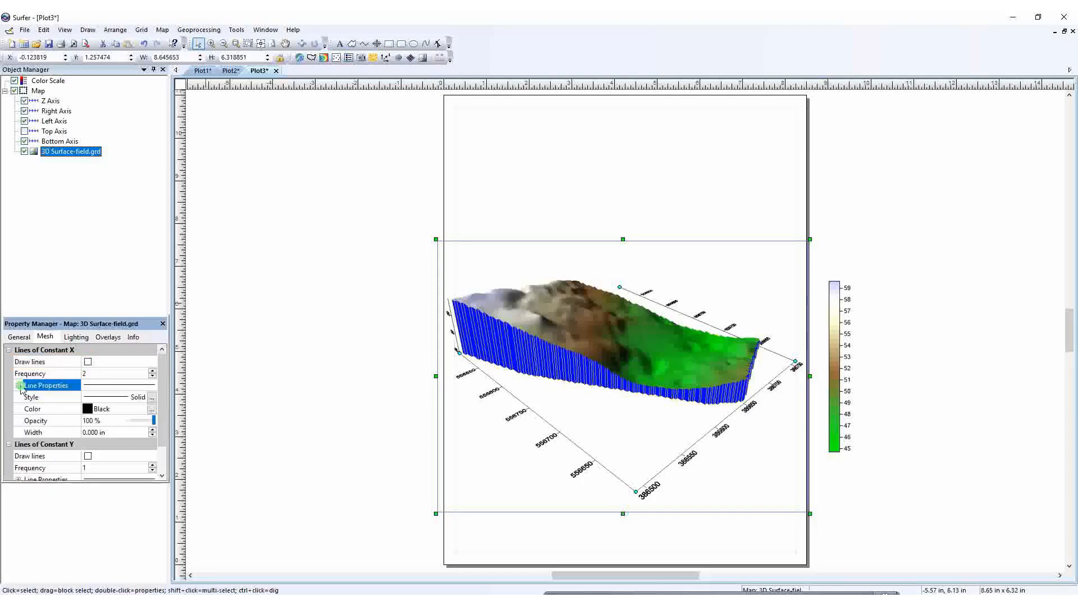
{"action": "left_click", "coordinate": [130, 398]}
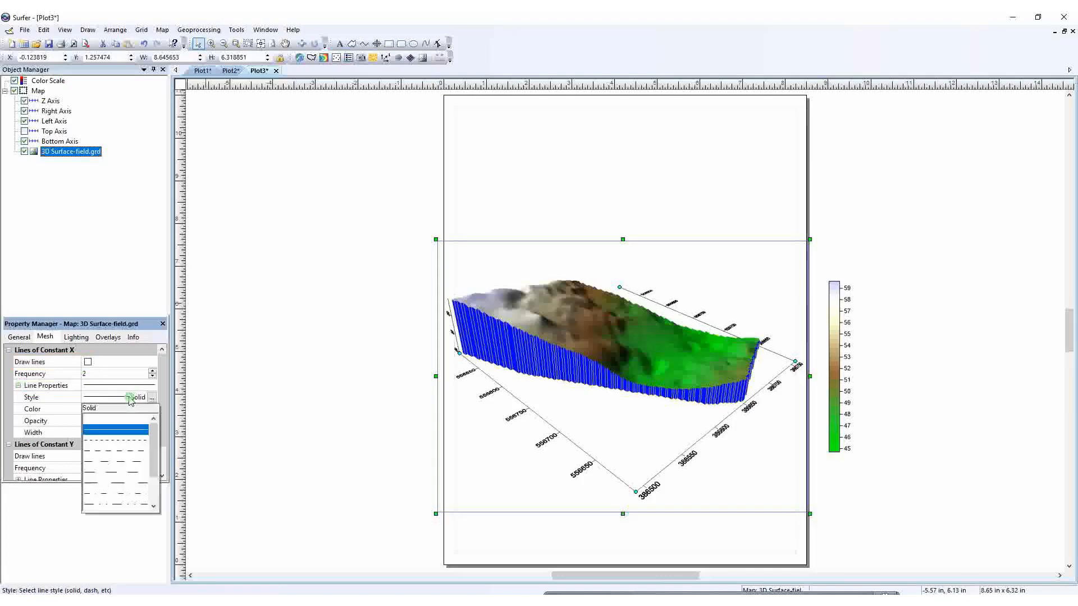
{"action": "left_click", "coordinate": [140, 443]}
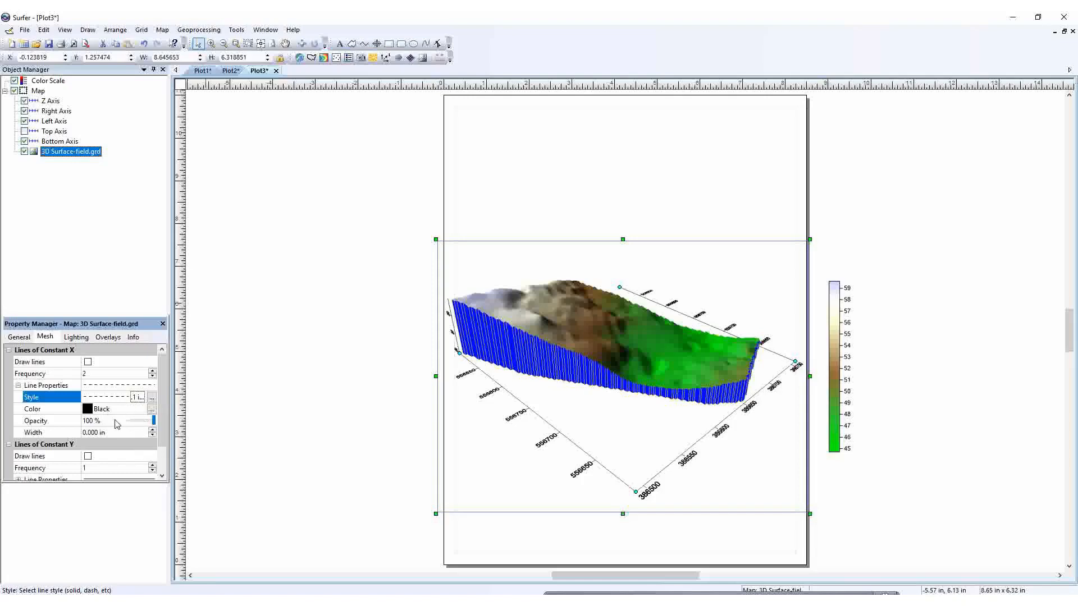
{"action": "left_click", "coordinate": [152, 430]}
{"action": "left_click", "coordinate": [152, 429]}
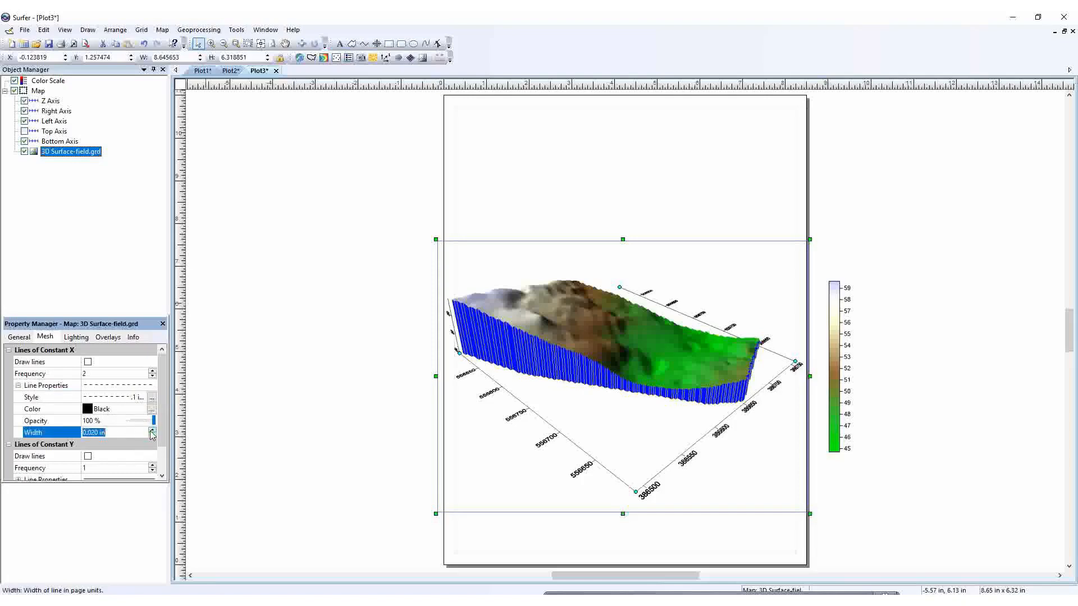
{"action": "left_click", "coordinate": [151, 431]}
{"action": "left_click", "coordinate": [152, 436]}
- Draw the mesh's lines of constant Y on the surface, toggling them repeatedly to compare
{"action": "left_click", "coordinate": [88, 456]}
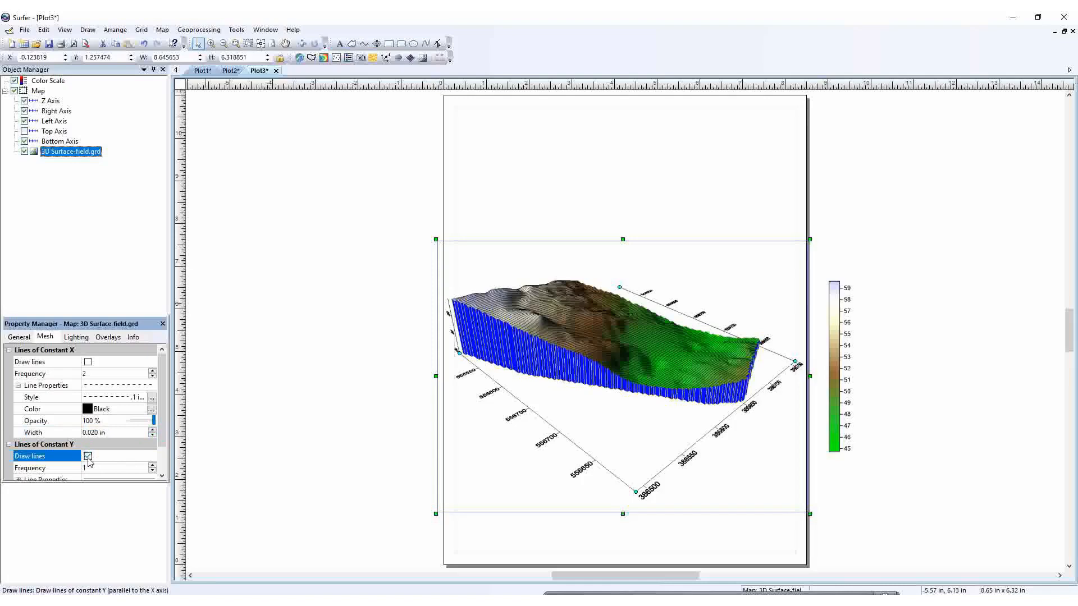
{"action": "left_click", "coordinate": [88, 457]}
{"action": "left_click", "coordinate": [88, 456]}
{"action": "left_click", "coordinate": [88, 456]}
{"action": "left_click", "coordinate": [88, 456]}
{"action": "left_click", "coordinate": [88, 456]}
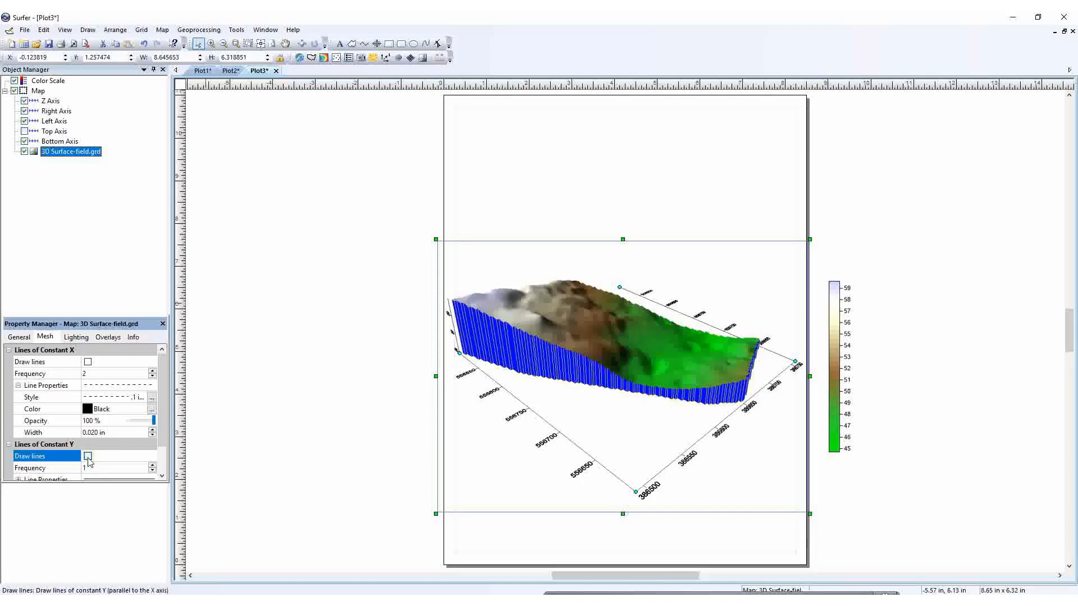
{"action": "left_click", "coordinate": [88, 457]}
{"action": "left_click", "coordinate": [88, 456]}
{"action": "left_click", "coordinate": [88, 457]}
{"action": "left_click", "coordinate": [88, 457]}
{"action": "left_click", "coordinate": [88, 456]}
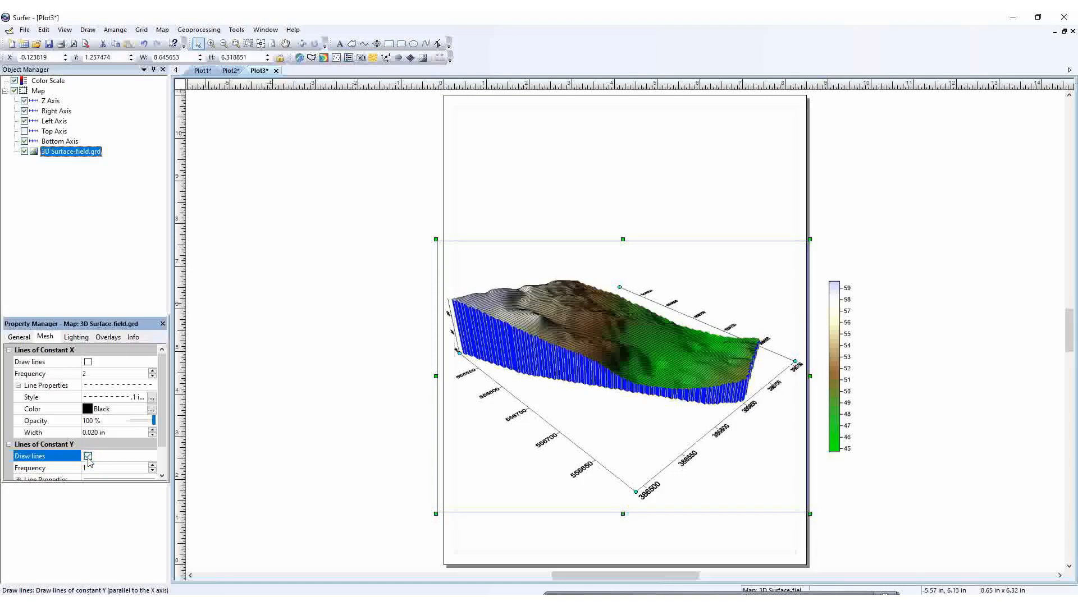
- Review the constant Y line properties and surface offset, and the surface's overlay settings
{"action": "left_click", "coordinate": [162, 476]}
{"action": "left_click", "coordinate": [162, 476]}
{"action": "left_click", "coordinate": [161, 476]}
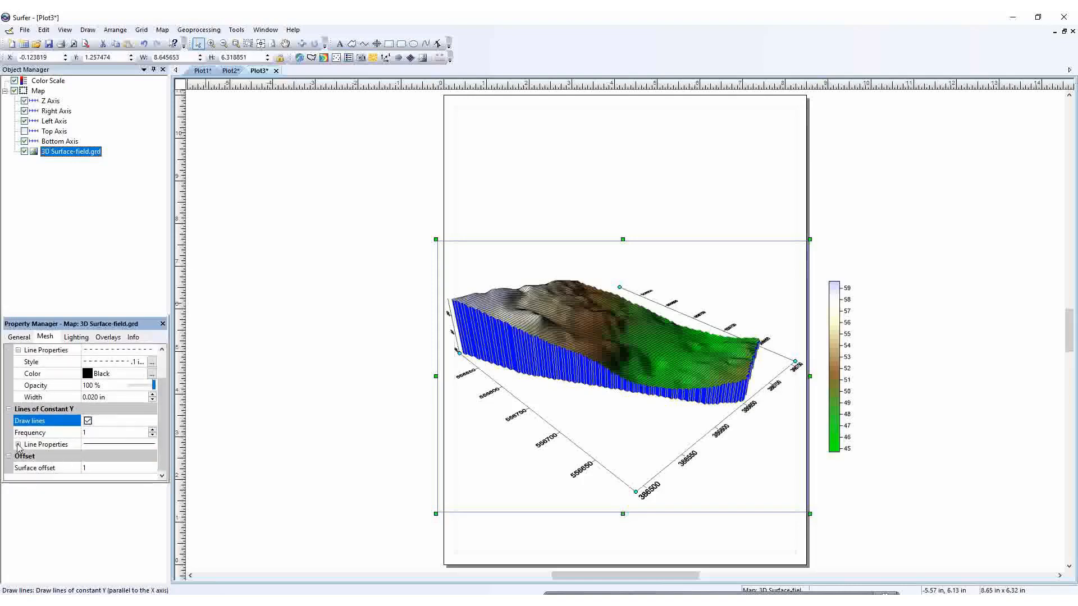
{"action": "left_click", "coordinate": [17, 444]}
{"action": "double_click", "coordinate": [140, 446]}
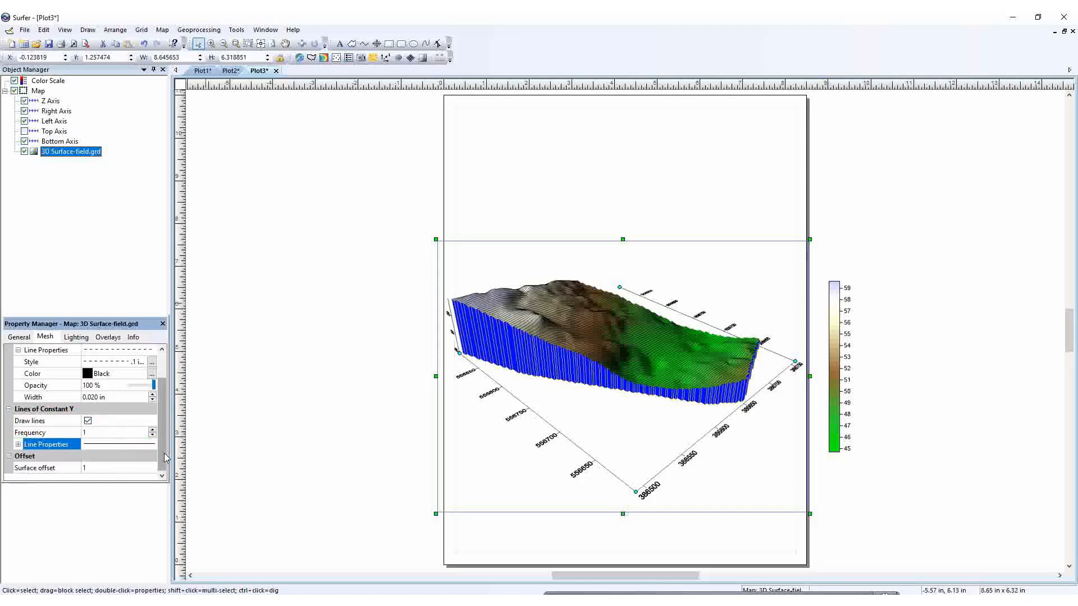
{"action": "left_click", "coordinate": [108, 339]}
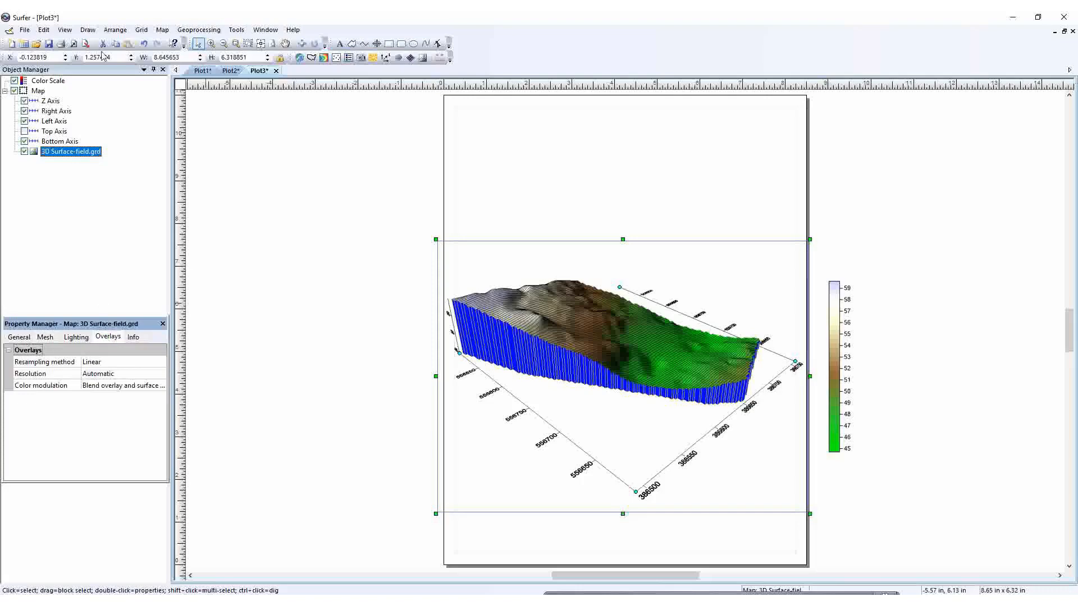
- Add a text block reading "TOPOGRAPHICAL MAP" on the page above the 3D surface
{"action": "left_click", "coordinate": [340, 43]}
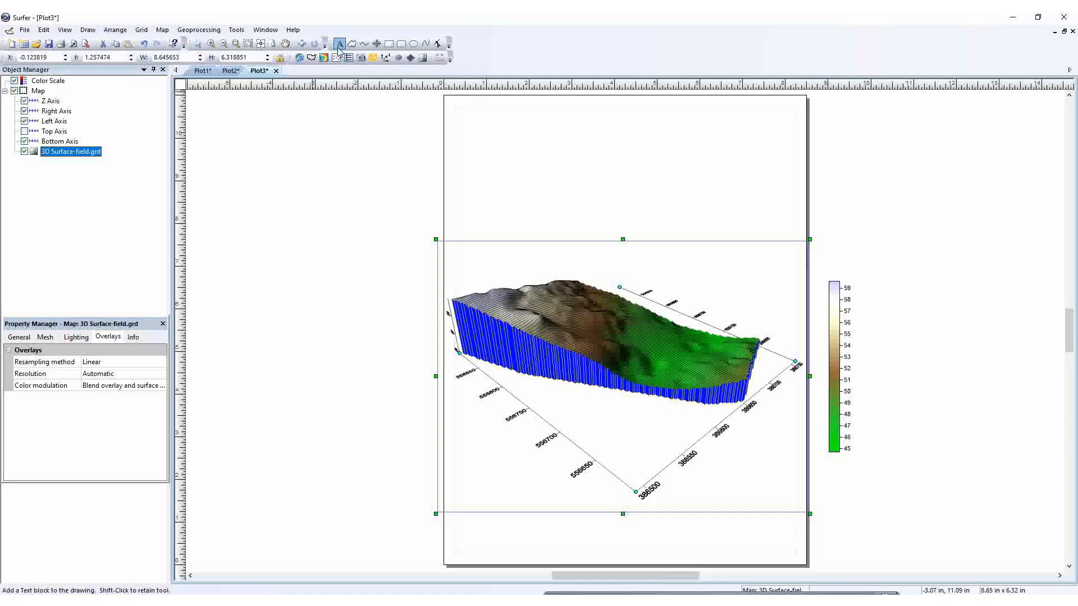
{"action": "left_click", "coordinate": [465, 193]}
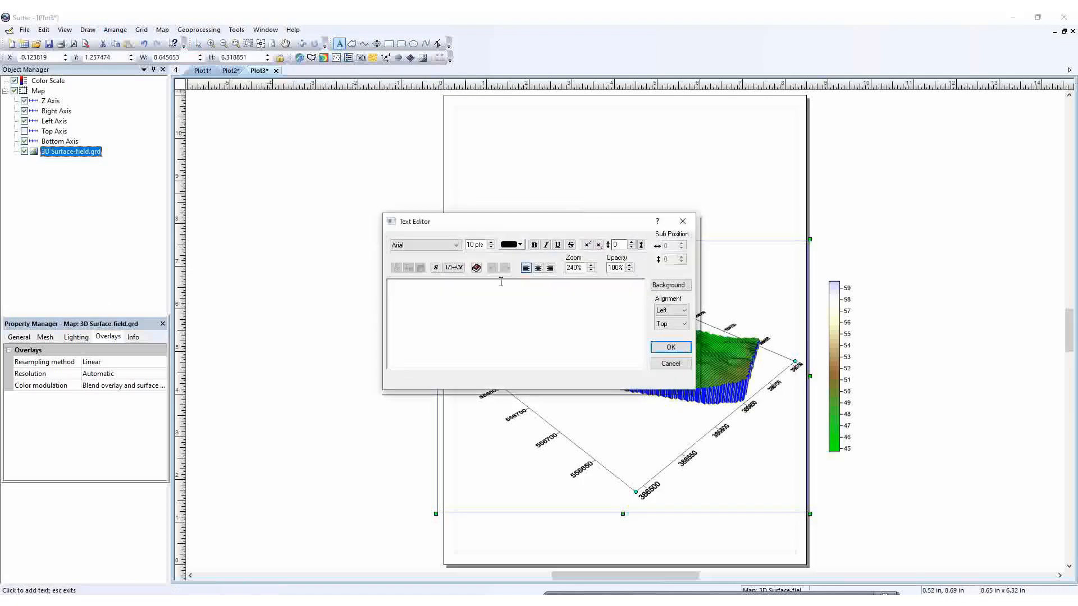
{"action": "type", "text": "TOP"}
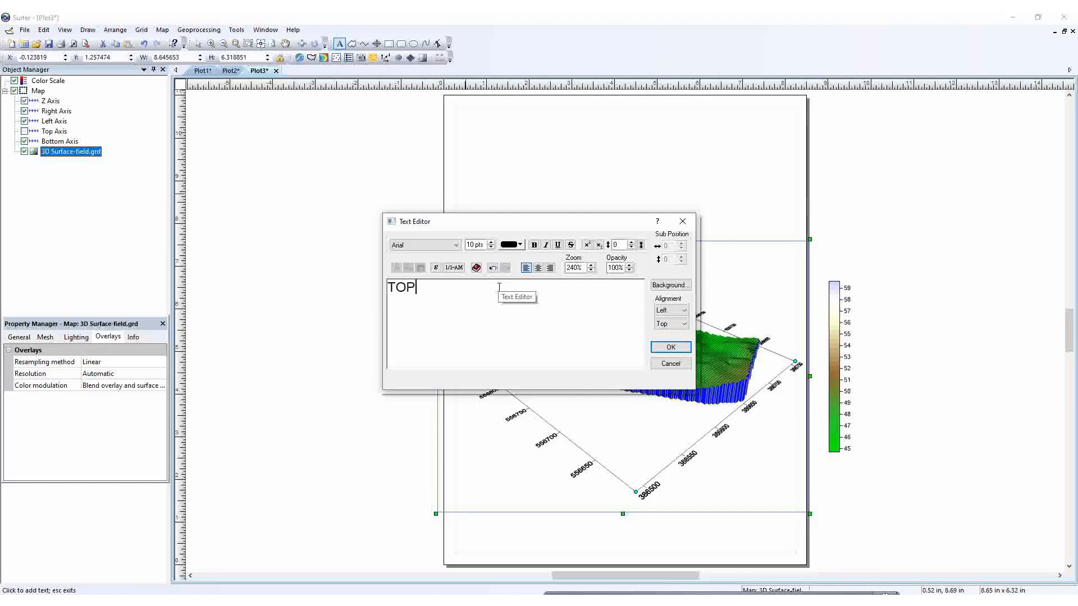
{"action": "type", "text": "OGRAPHICAL"}
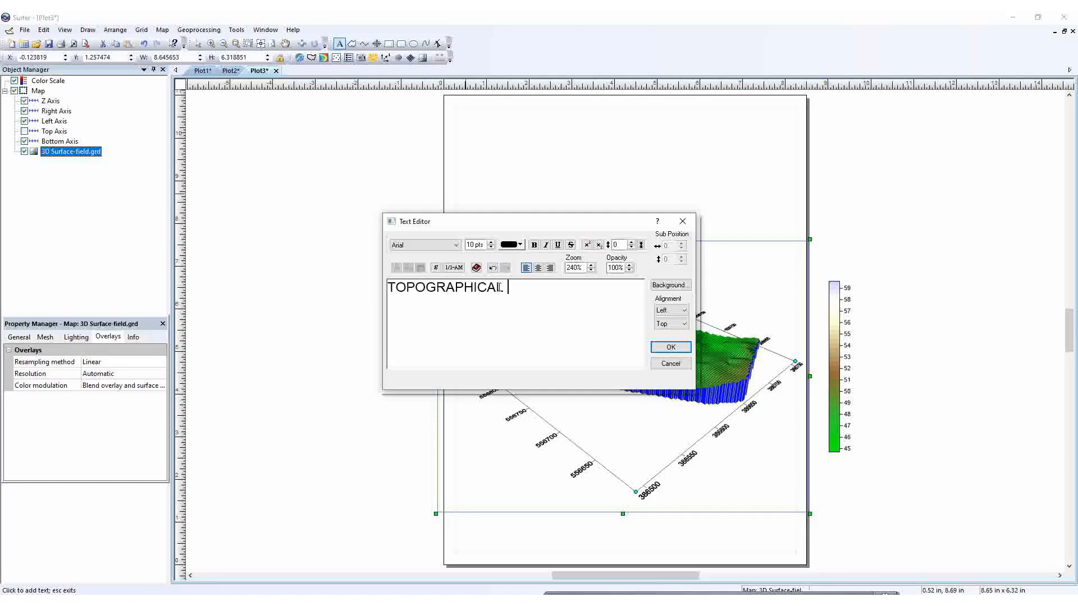
{"action": "type", "text": " MAP"}
- Try the Bahnschrift Condensed, Bell MT and Californian FB fonts on the "TOPOGRAPHICAL MAP" title text
{"action": "left_click_drag", "start_coordinate": [543, 287], "coordinate": [382, 288]}
{"action": "left_click", "coordinate": [454, 246]}
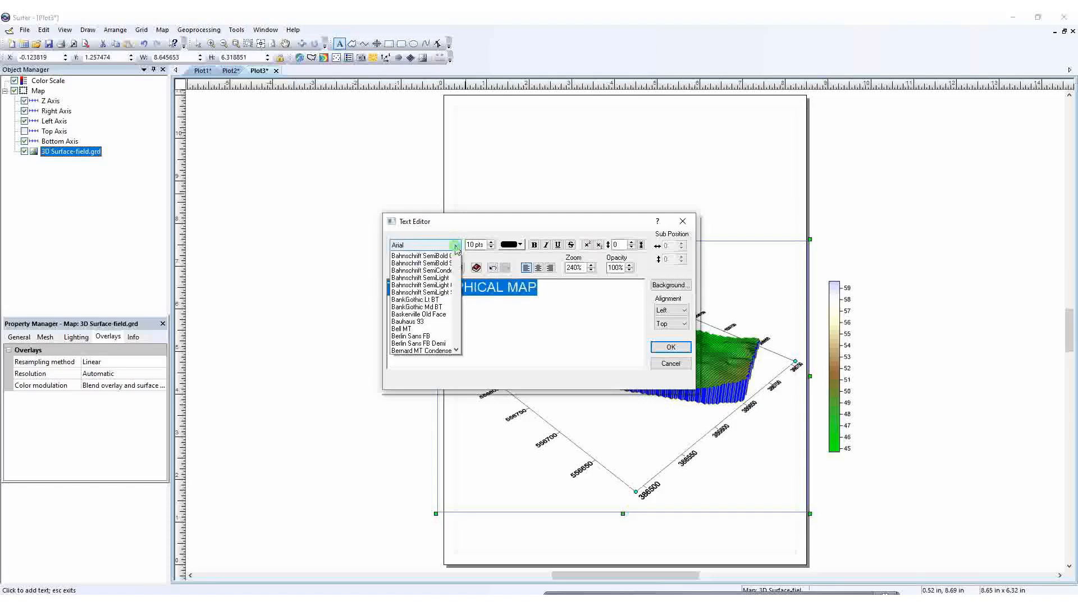
{"action": "left_click", "coordinate": [435, 335]}
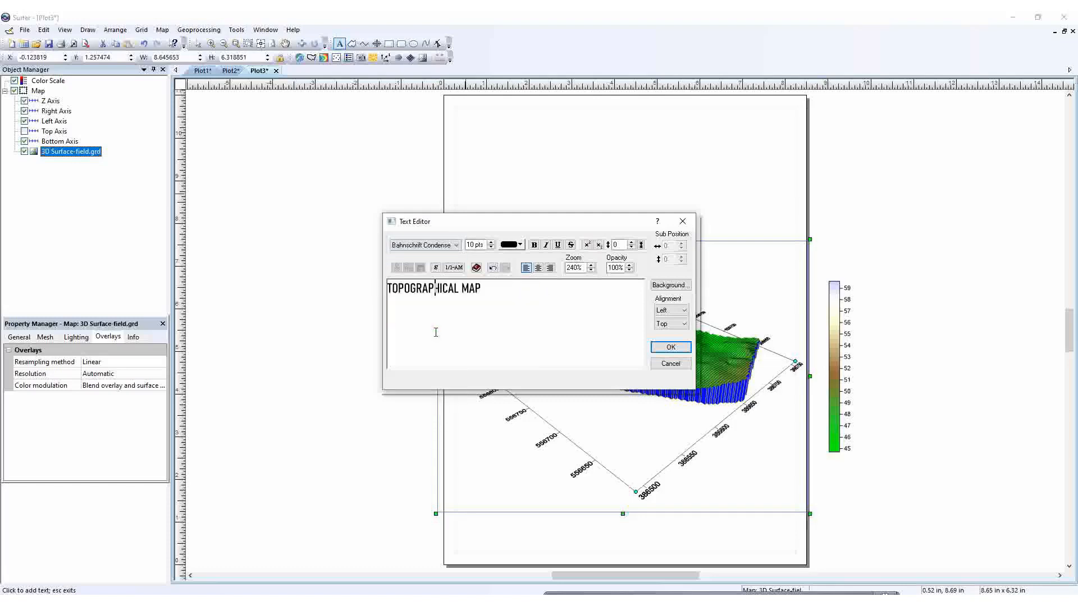
{"action": "left_click", "coordinate": [456, 246]}
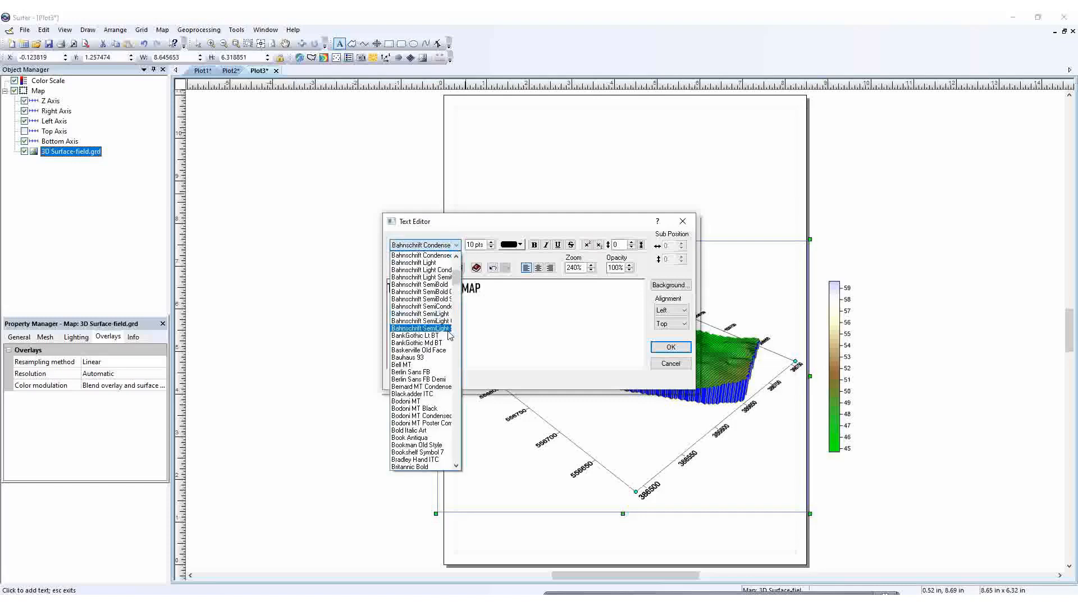
{"action": "left_click", "coordinate": [430, 364]}
{"action": "left_click", "coordinate": [454, 245]}
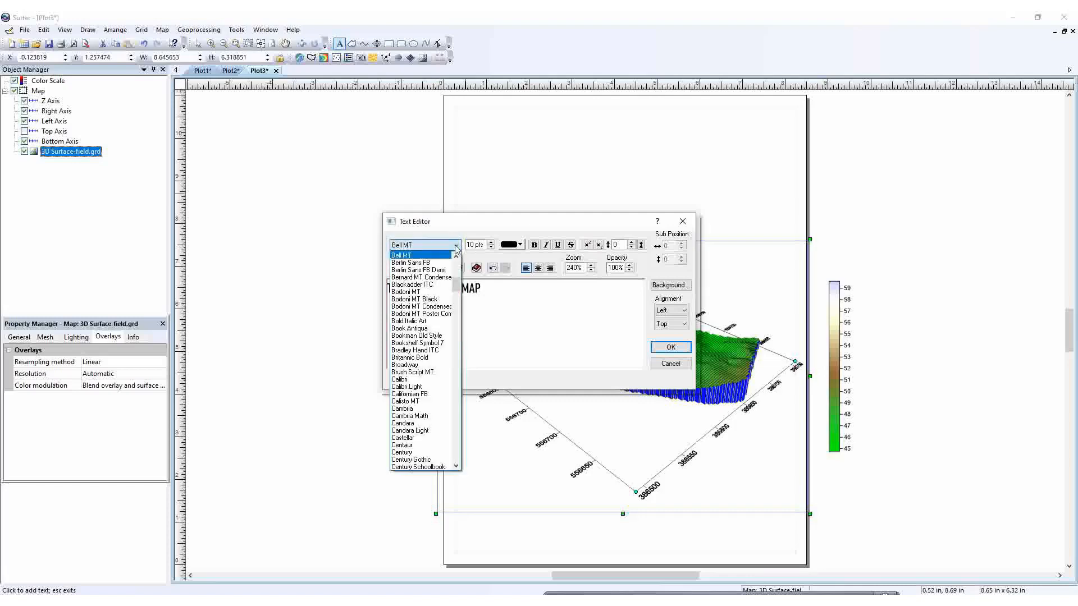
{"action": "left_click", "coordinate": [427, 394]}
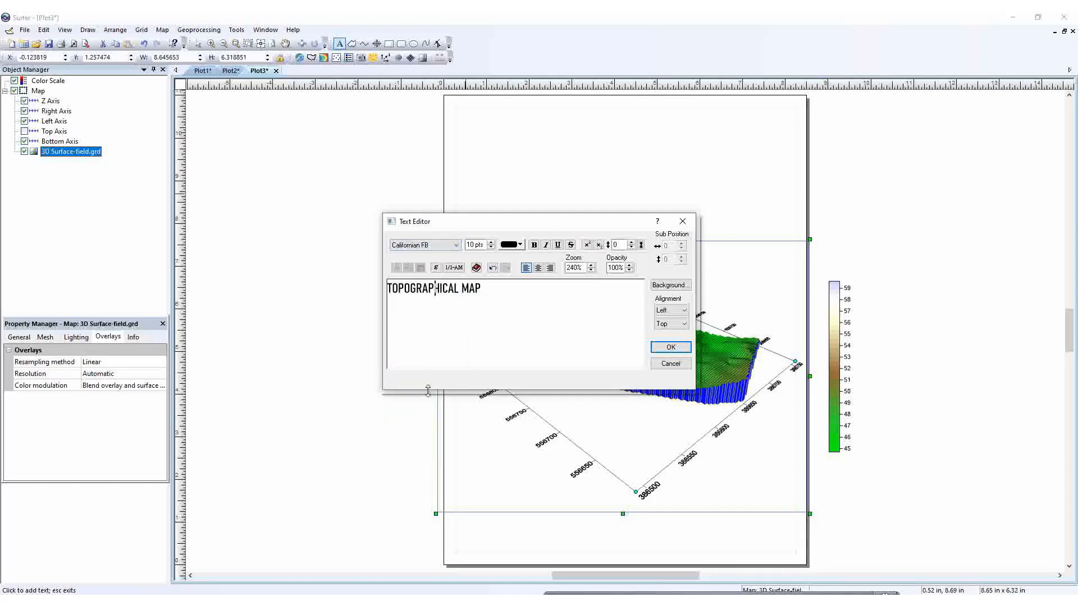
- Set the whole "TOPOGRAPHICAL MAP" title to the Book Antiqua font at 16 pts
{"action": "left_click_drag", "start_coordinate": [482, 289], "coordinate": [386, 289]}
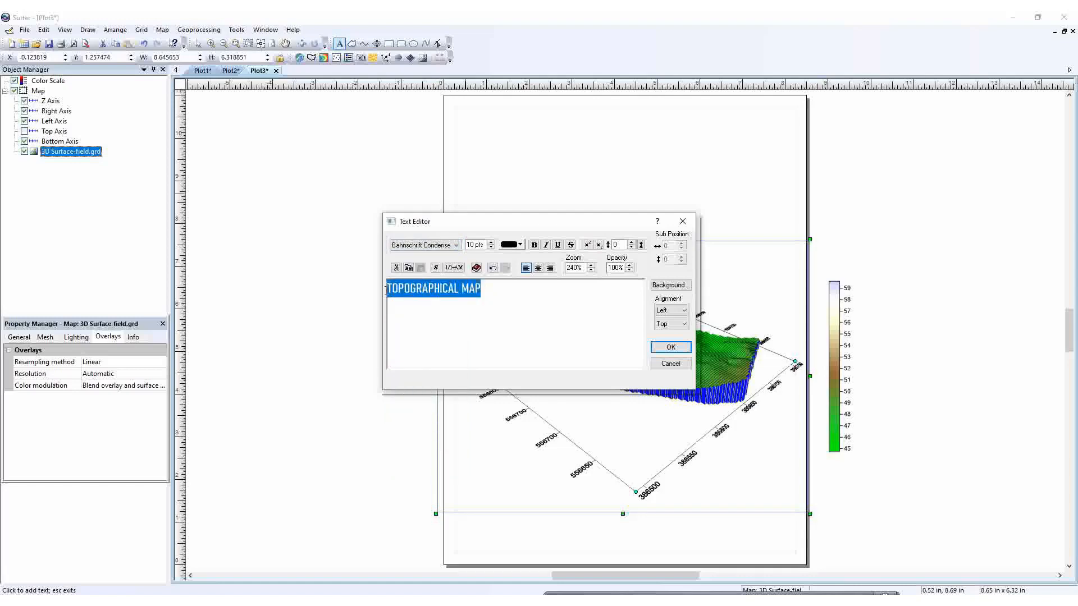
{"action": "left_click", "coordinate": [457, 246]}
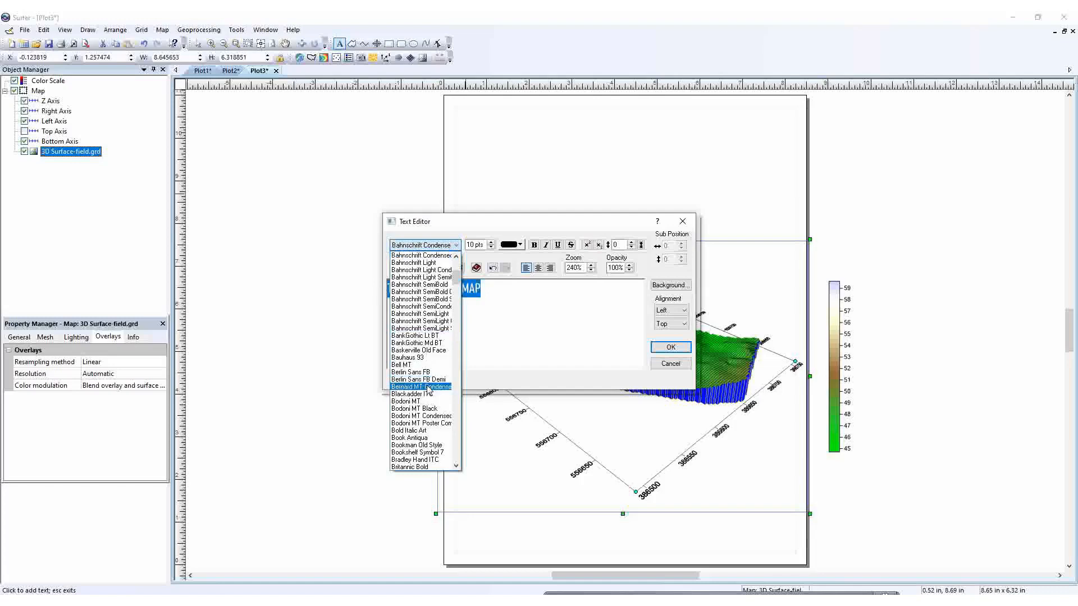
{"action": "left_click", "coordinate": [425, 438]}
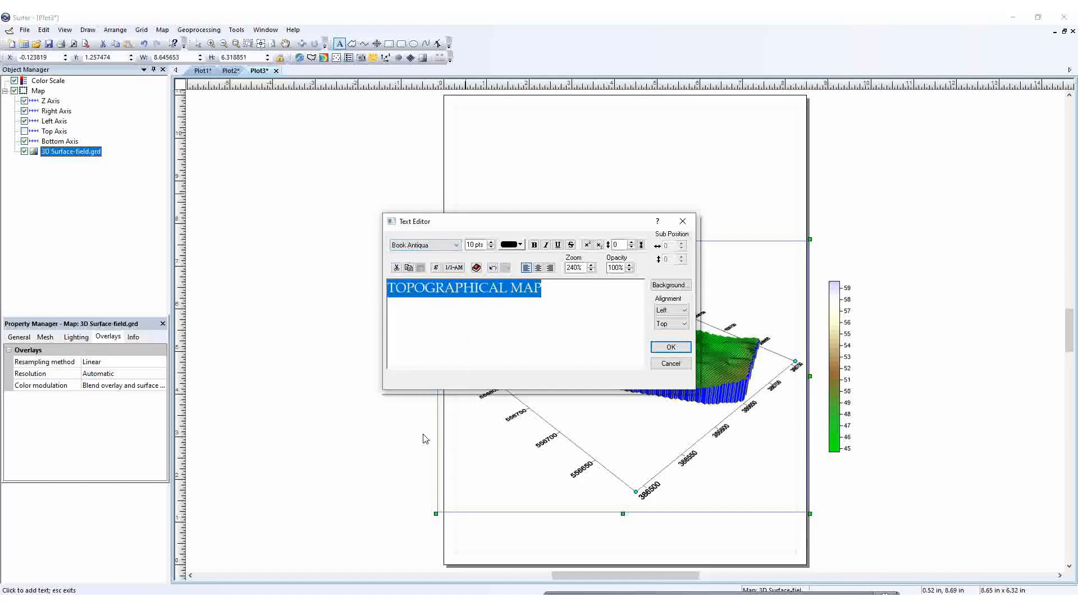
{"action": "left_click", "coordinate": [492, 243]}
{"action": "left_click", "coordinate": [492, 243]}
{"action": "left_click", "coordinate": [492, 243]}
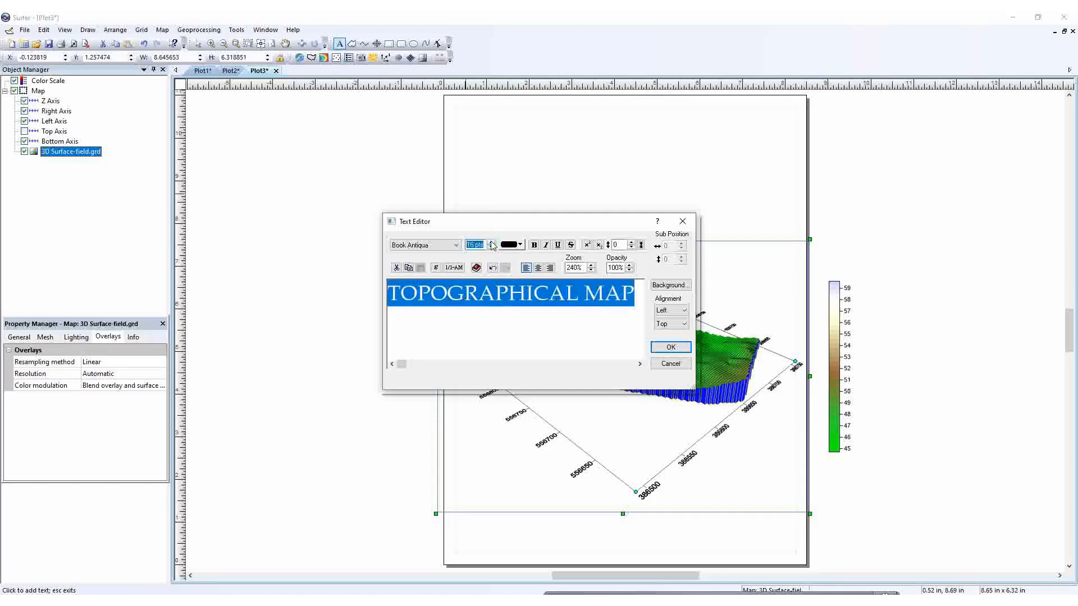
- Color the title text blue and make it bold, italic and underlined
{"action": "left_click", "coordinate": [521, 245]}
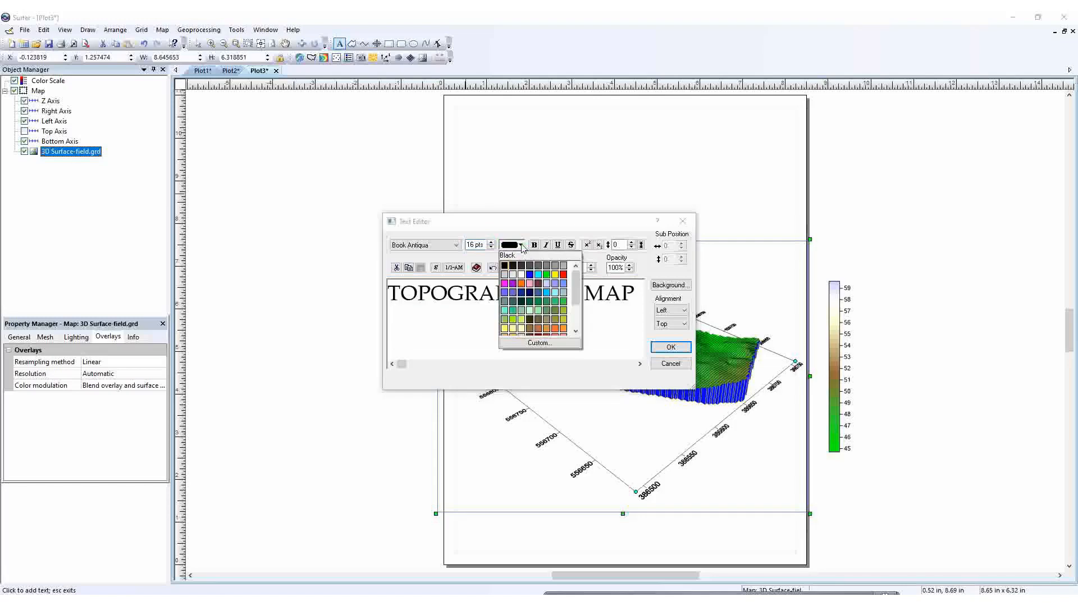
{"action": "left_click", "coordinate": [529, 274]}
{"action": "left_click", "coordinate": [533, 247]}
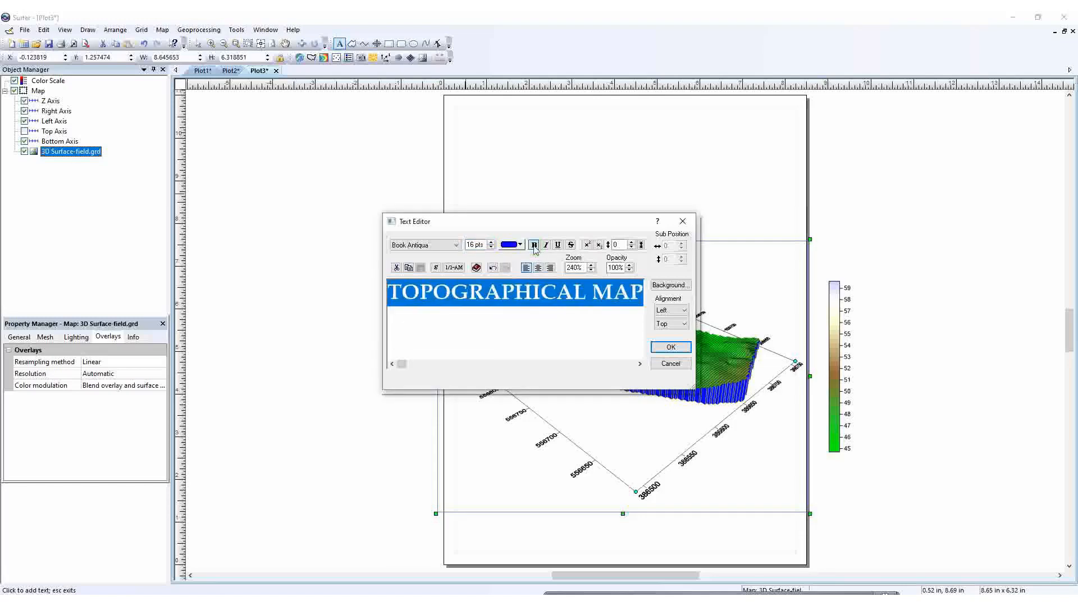
{"action": "left_click", "coordinate": [546, 247]}
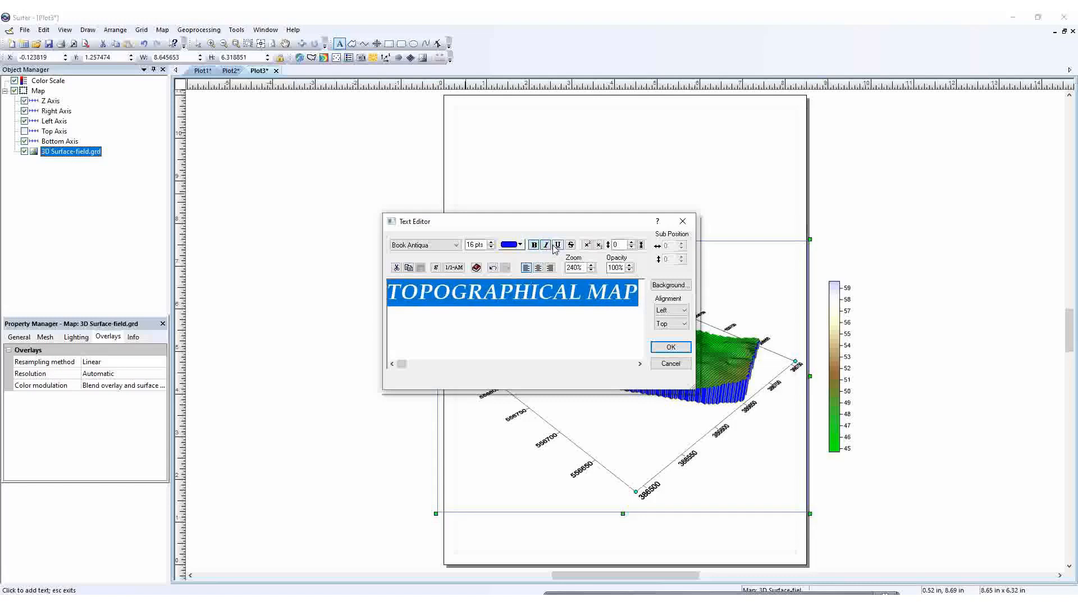
{"action": "left_click", "coordinate": [557, 245]}
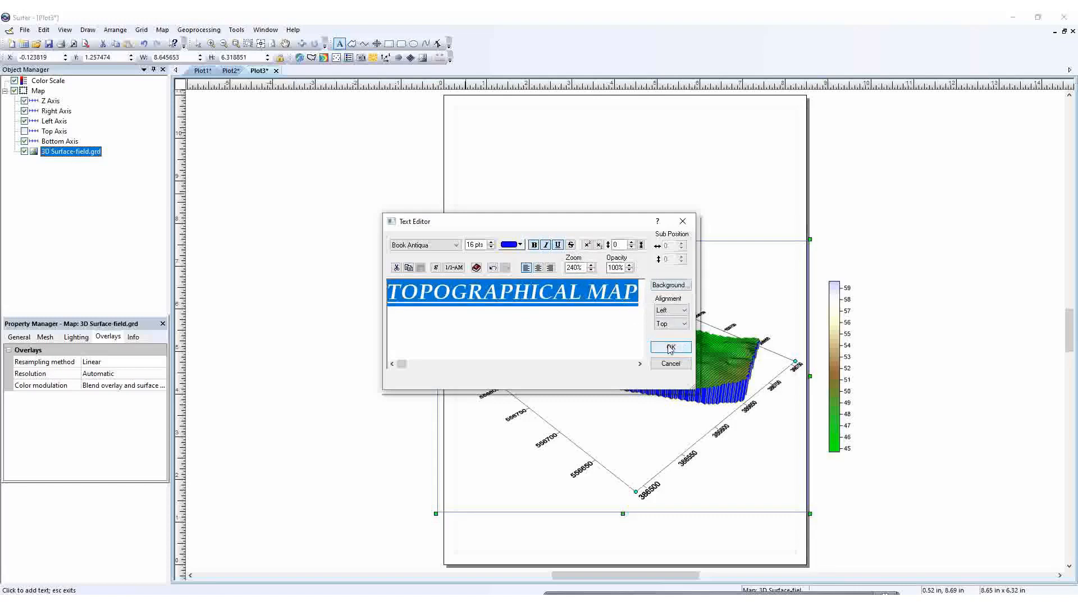
- Set the title's horizontal alignment to Center and place the formatted text on the page
{"action": "left_click", "coordinate": [671, 309]}
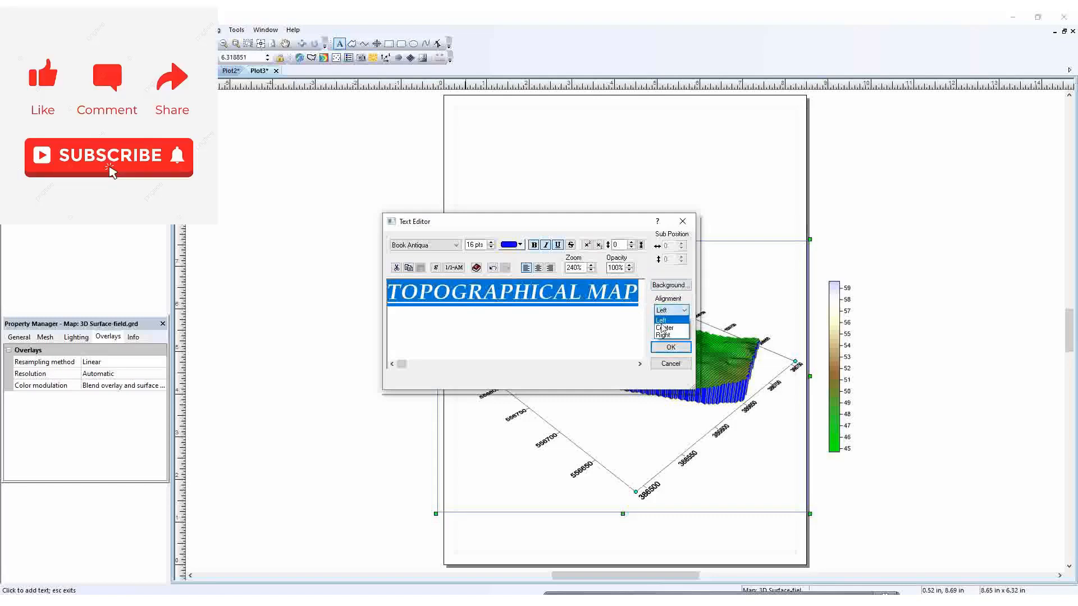
{"action": "left_click", "coordinate": [664, 327]}
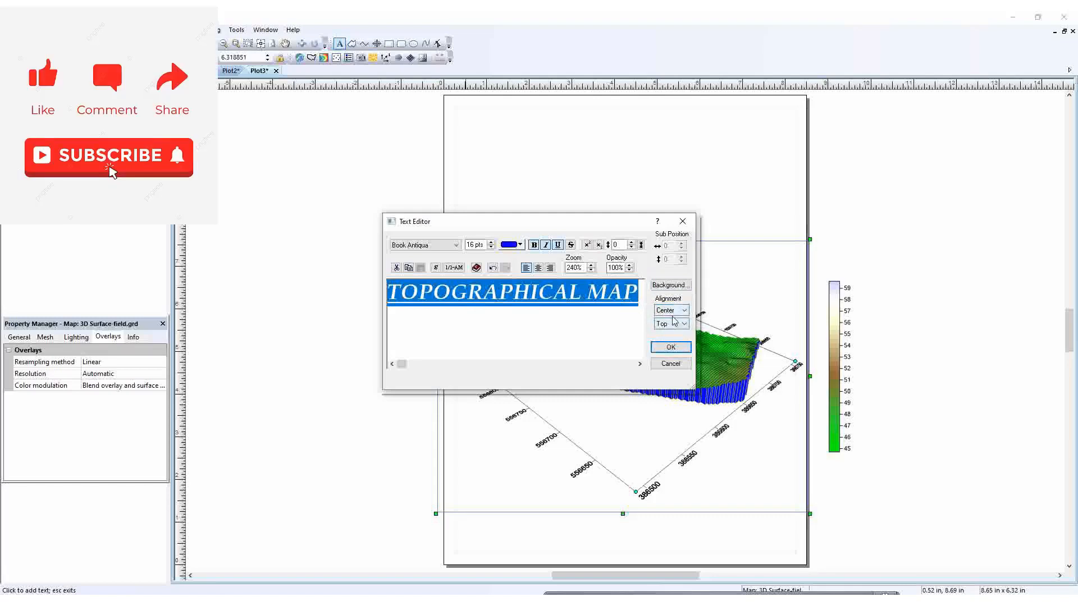
{"action": "left_click", "coordinate": [674, 350]}
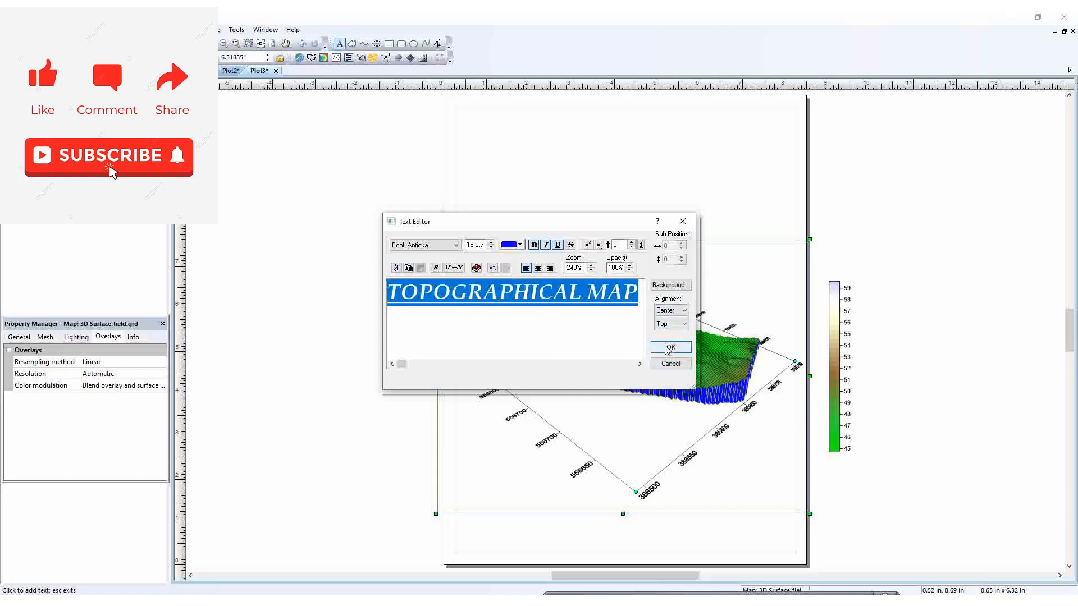
{"action": "left_click", "coordinate": [667, 348]}
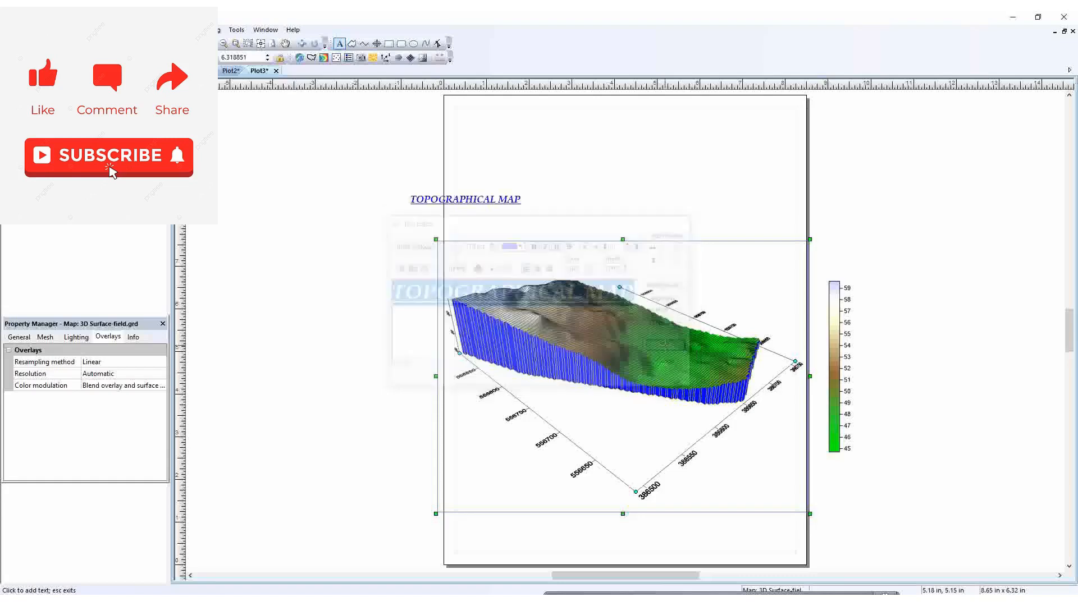
{"action": "left_click", "coordinate": [436, 199]}
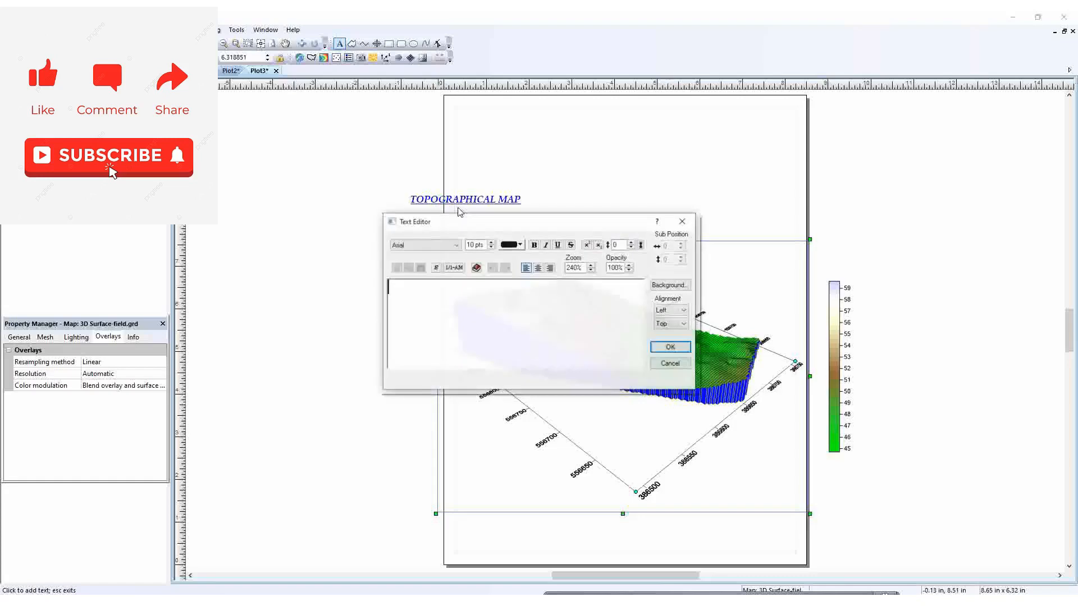
{"action": "left_click", "coordinate": [682, 221]}
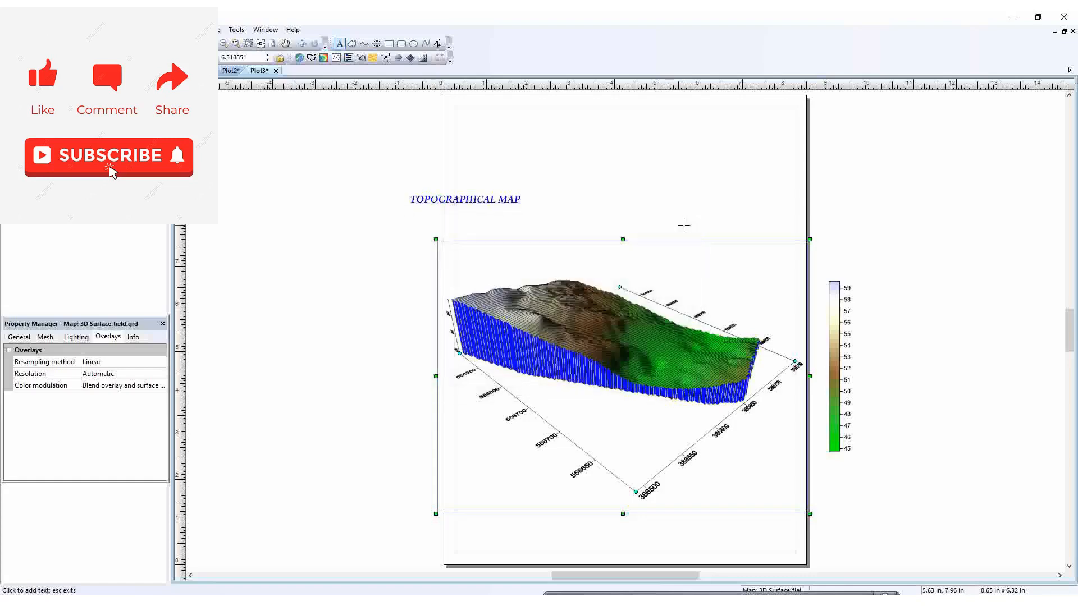